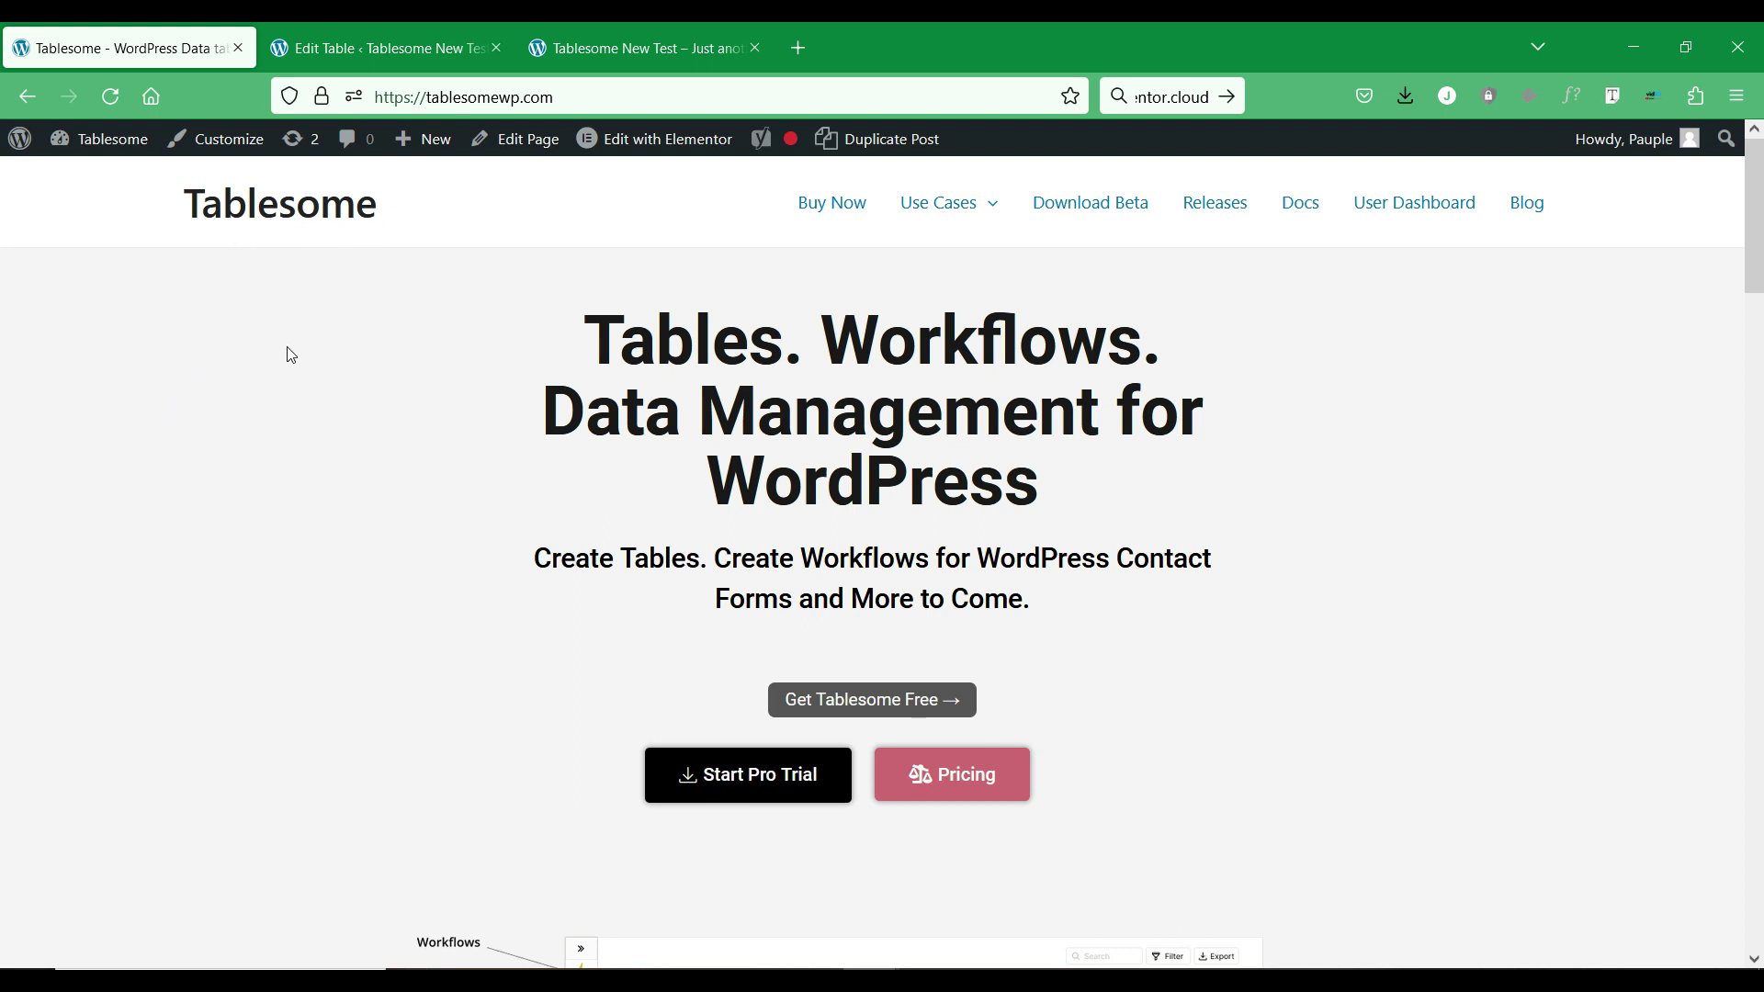
Look through the Tablesome home page, including the use cases, available integrations and the version 1.0.1 release note.
scroll(290, 355, "down", 6)
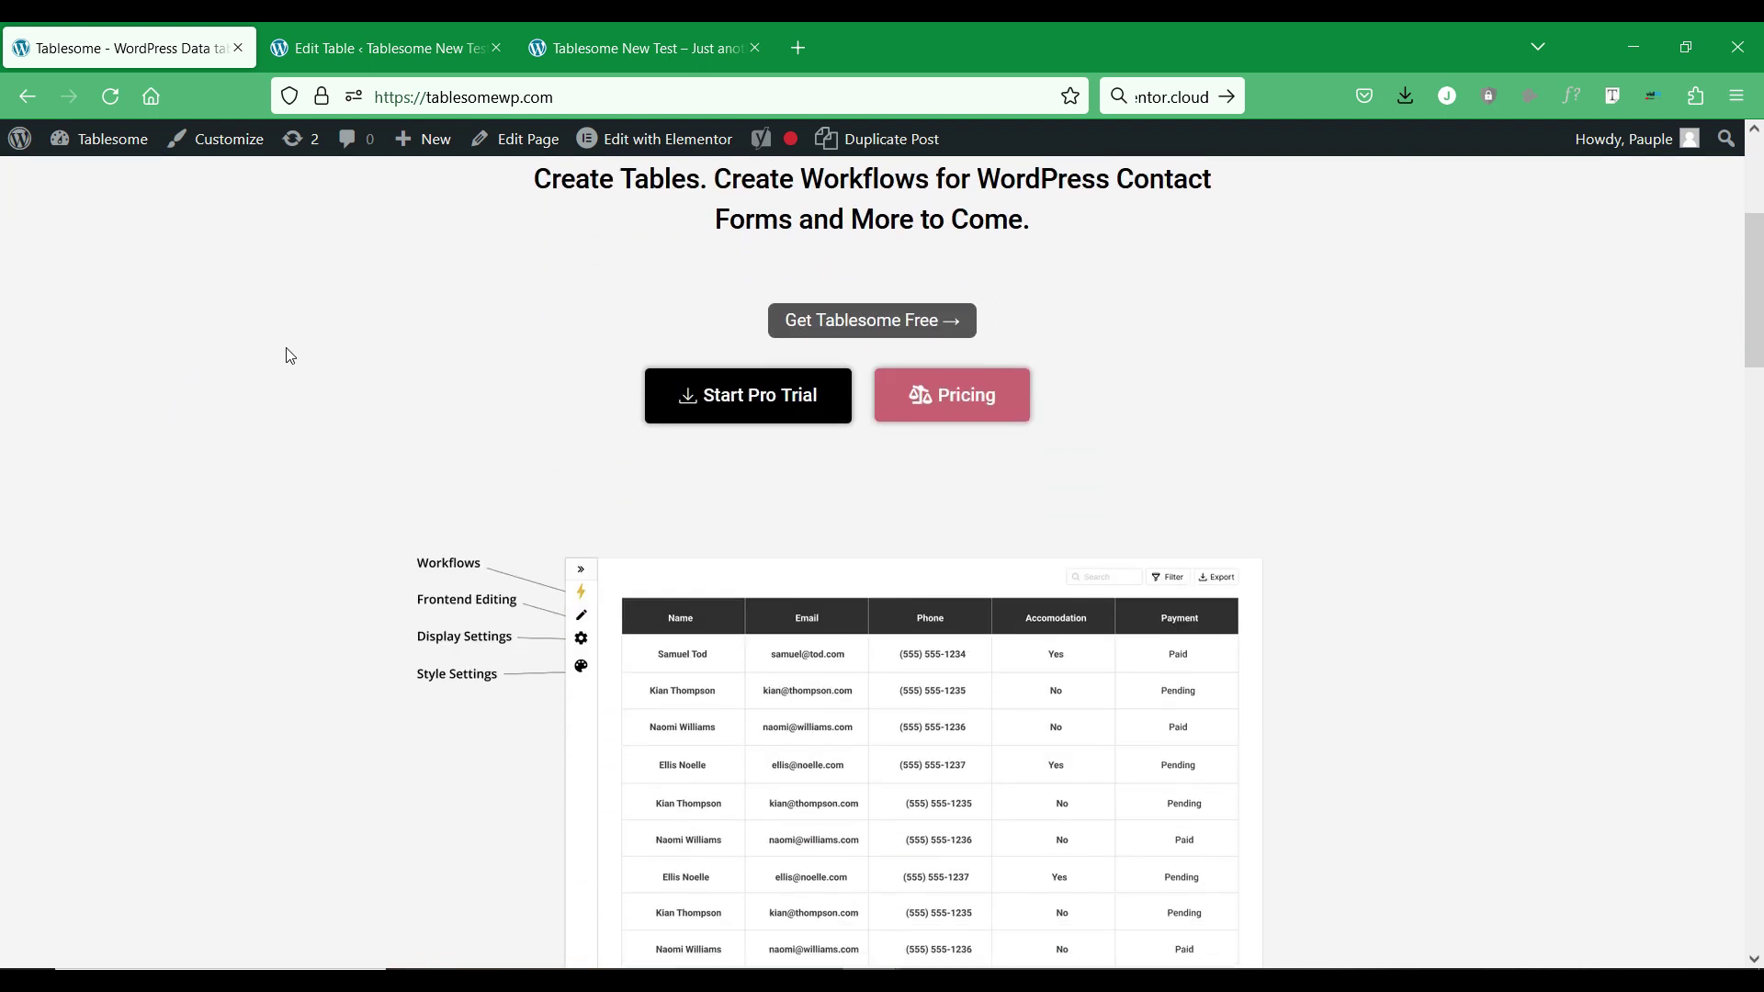
scroll(290, 356, "down", 7)
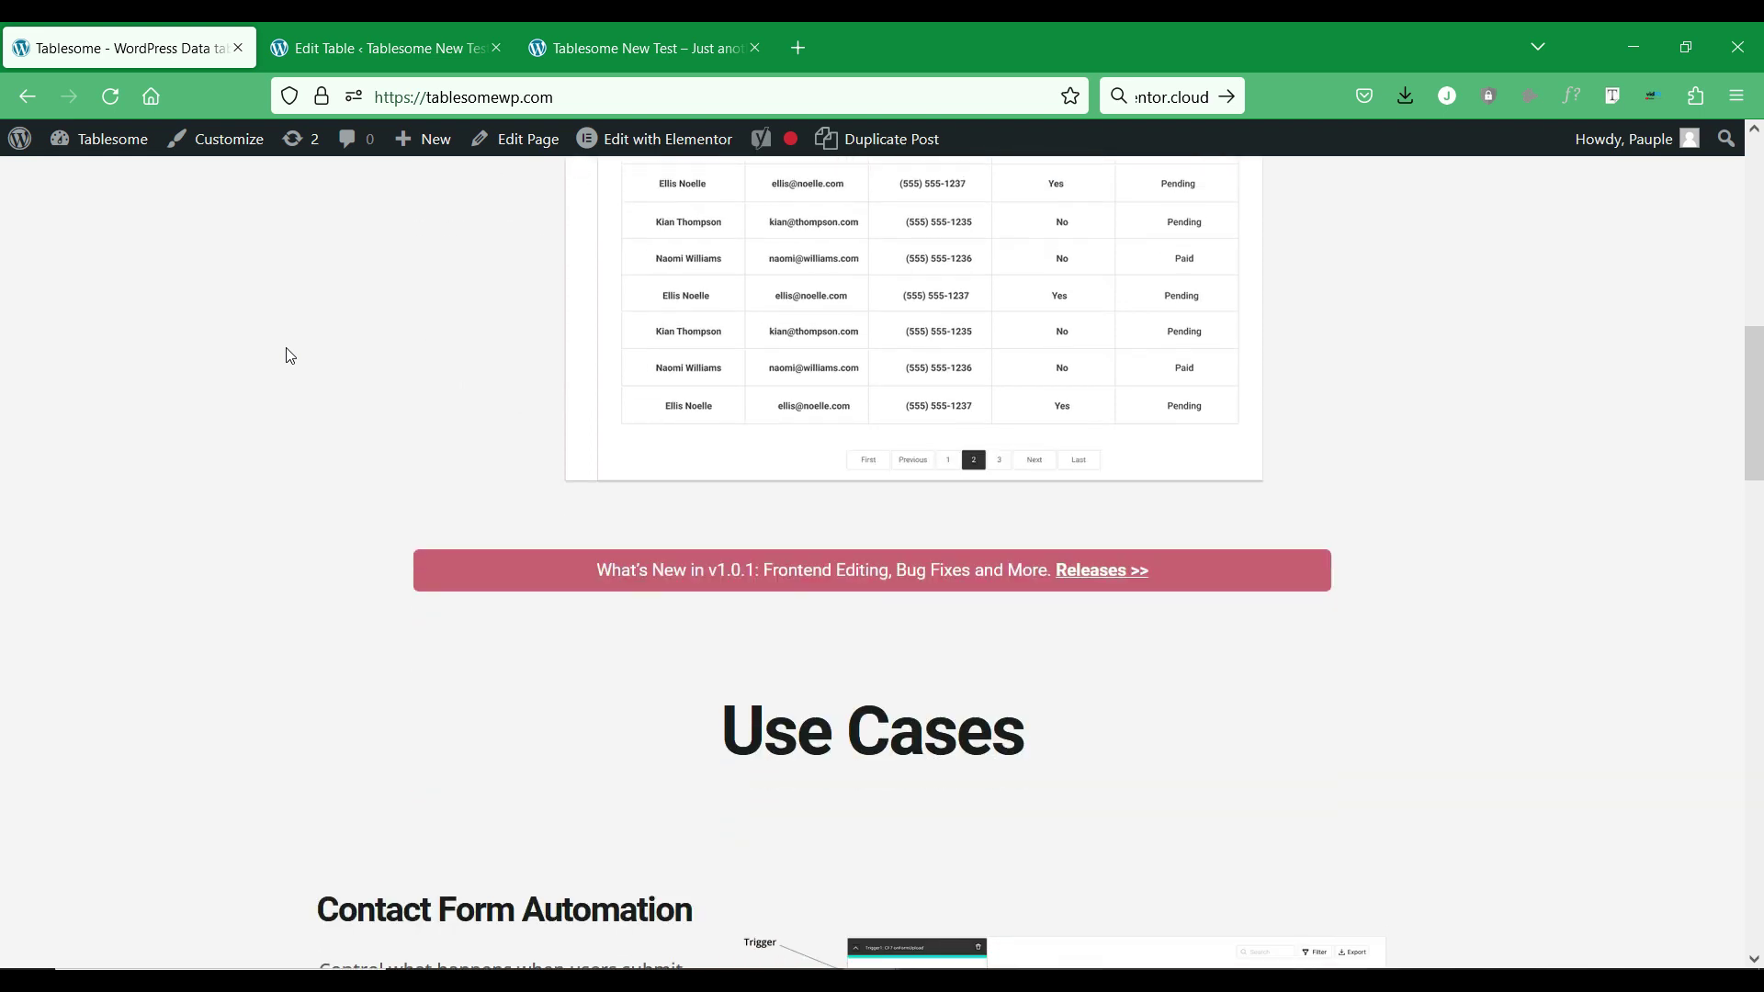
scroll(291, 355, "down", 2)
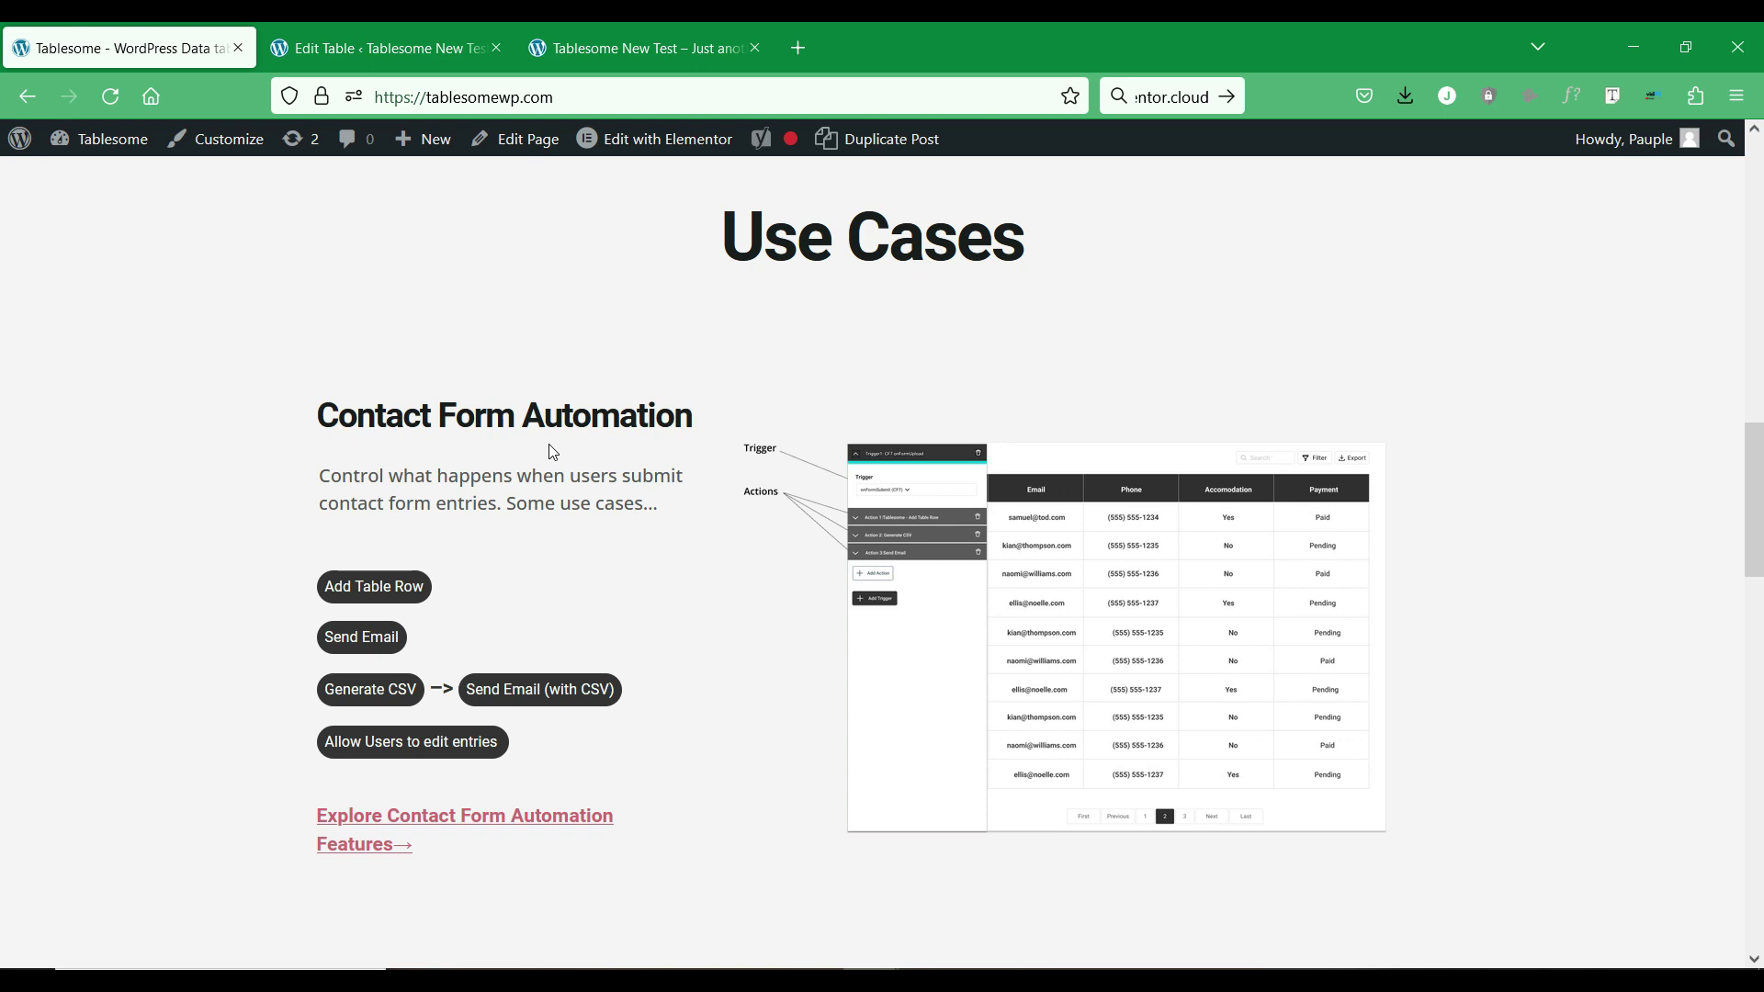
scroll(552, 452, "down", 6)
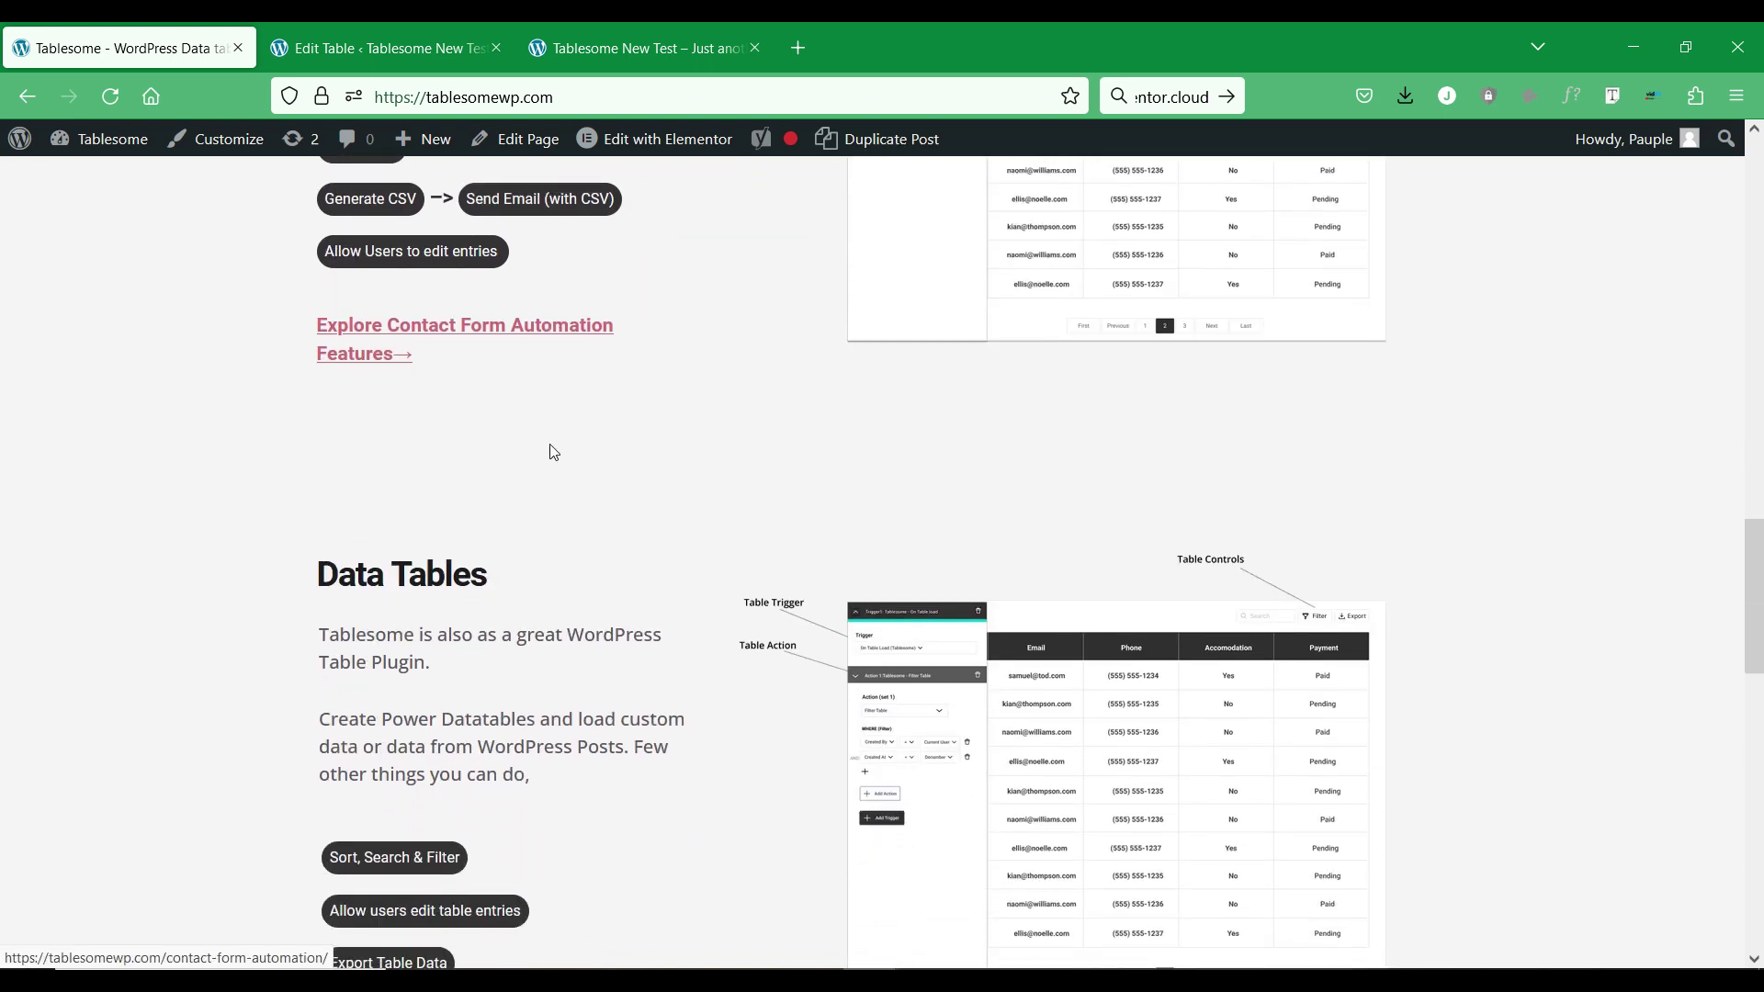
scroll(552, 452, "down", 1)
scroll(553, 452, "down", 1)
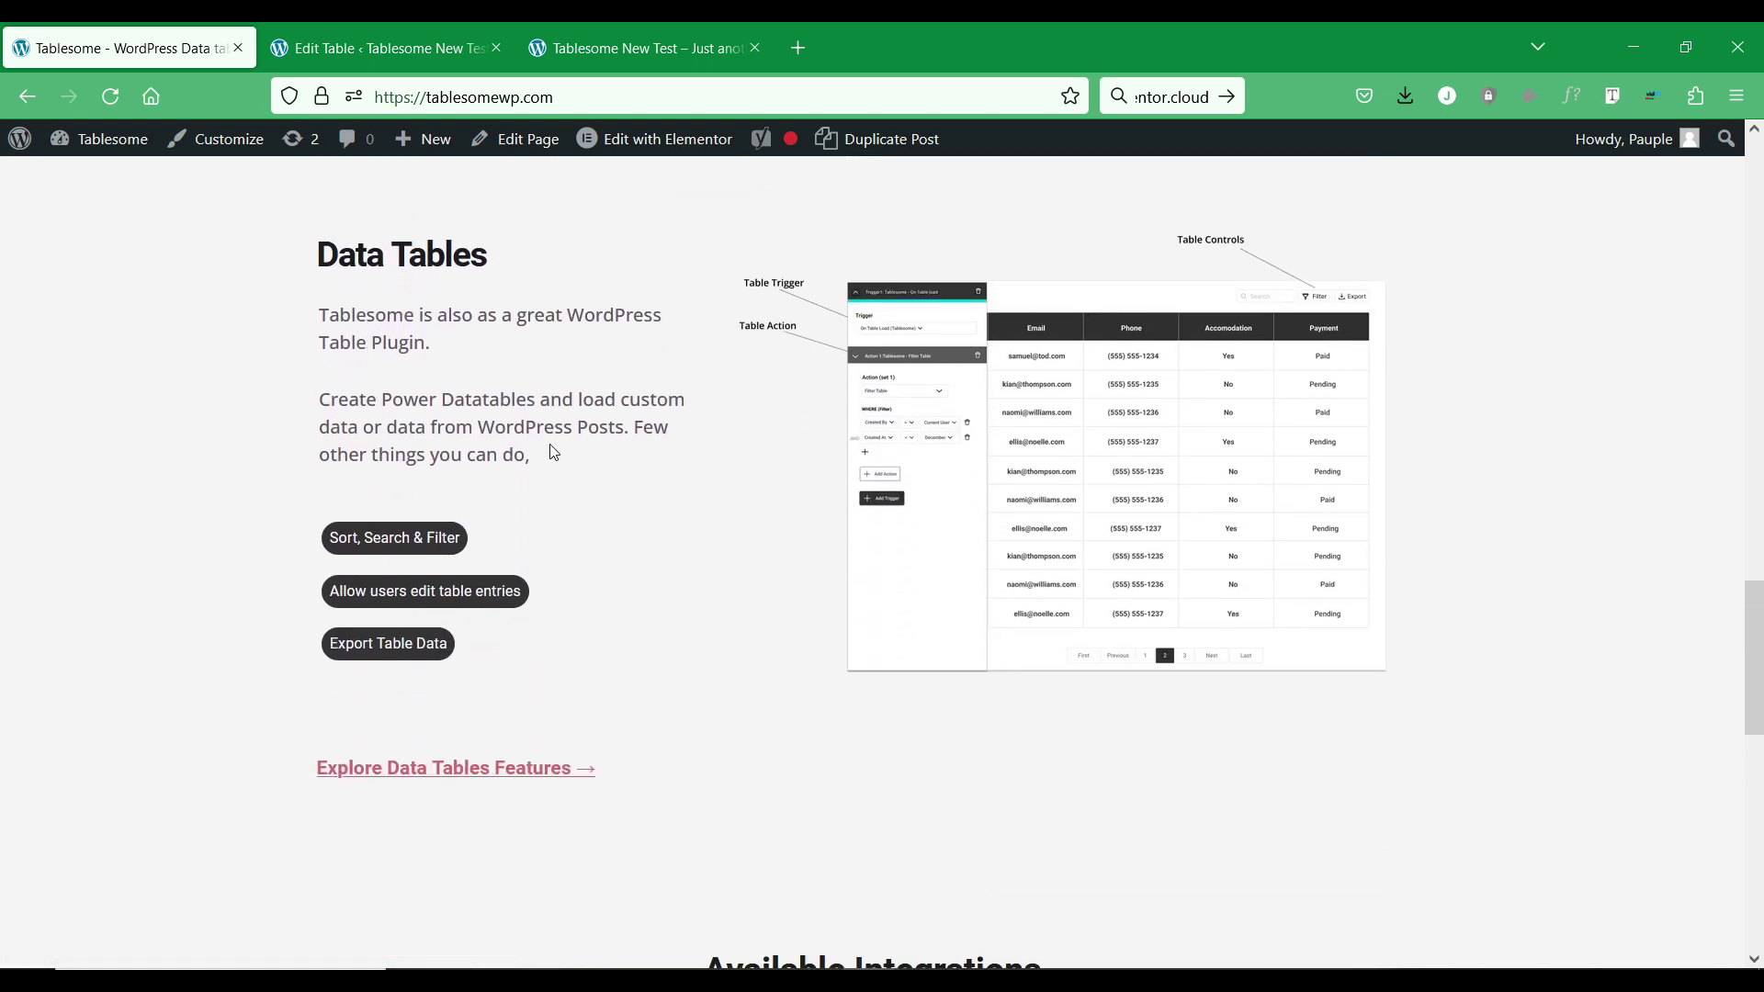
scroll(554, 452, "down", 7)
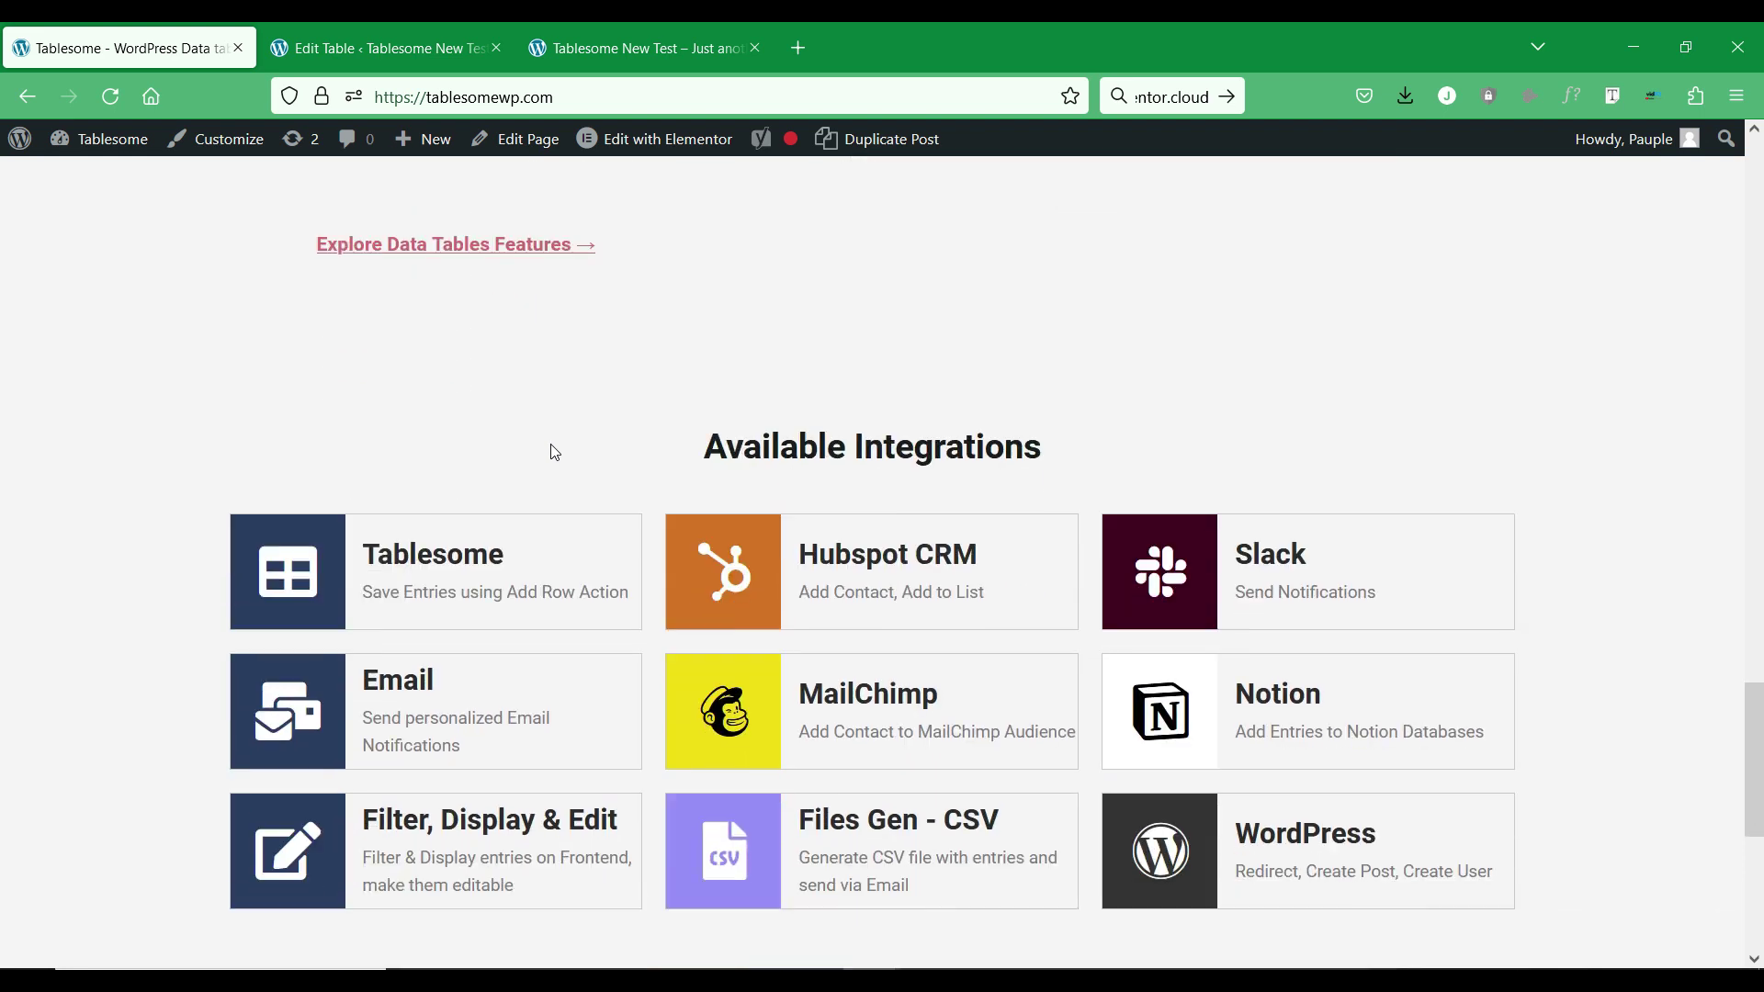
scroll(553, 449, "up", 9)
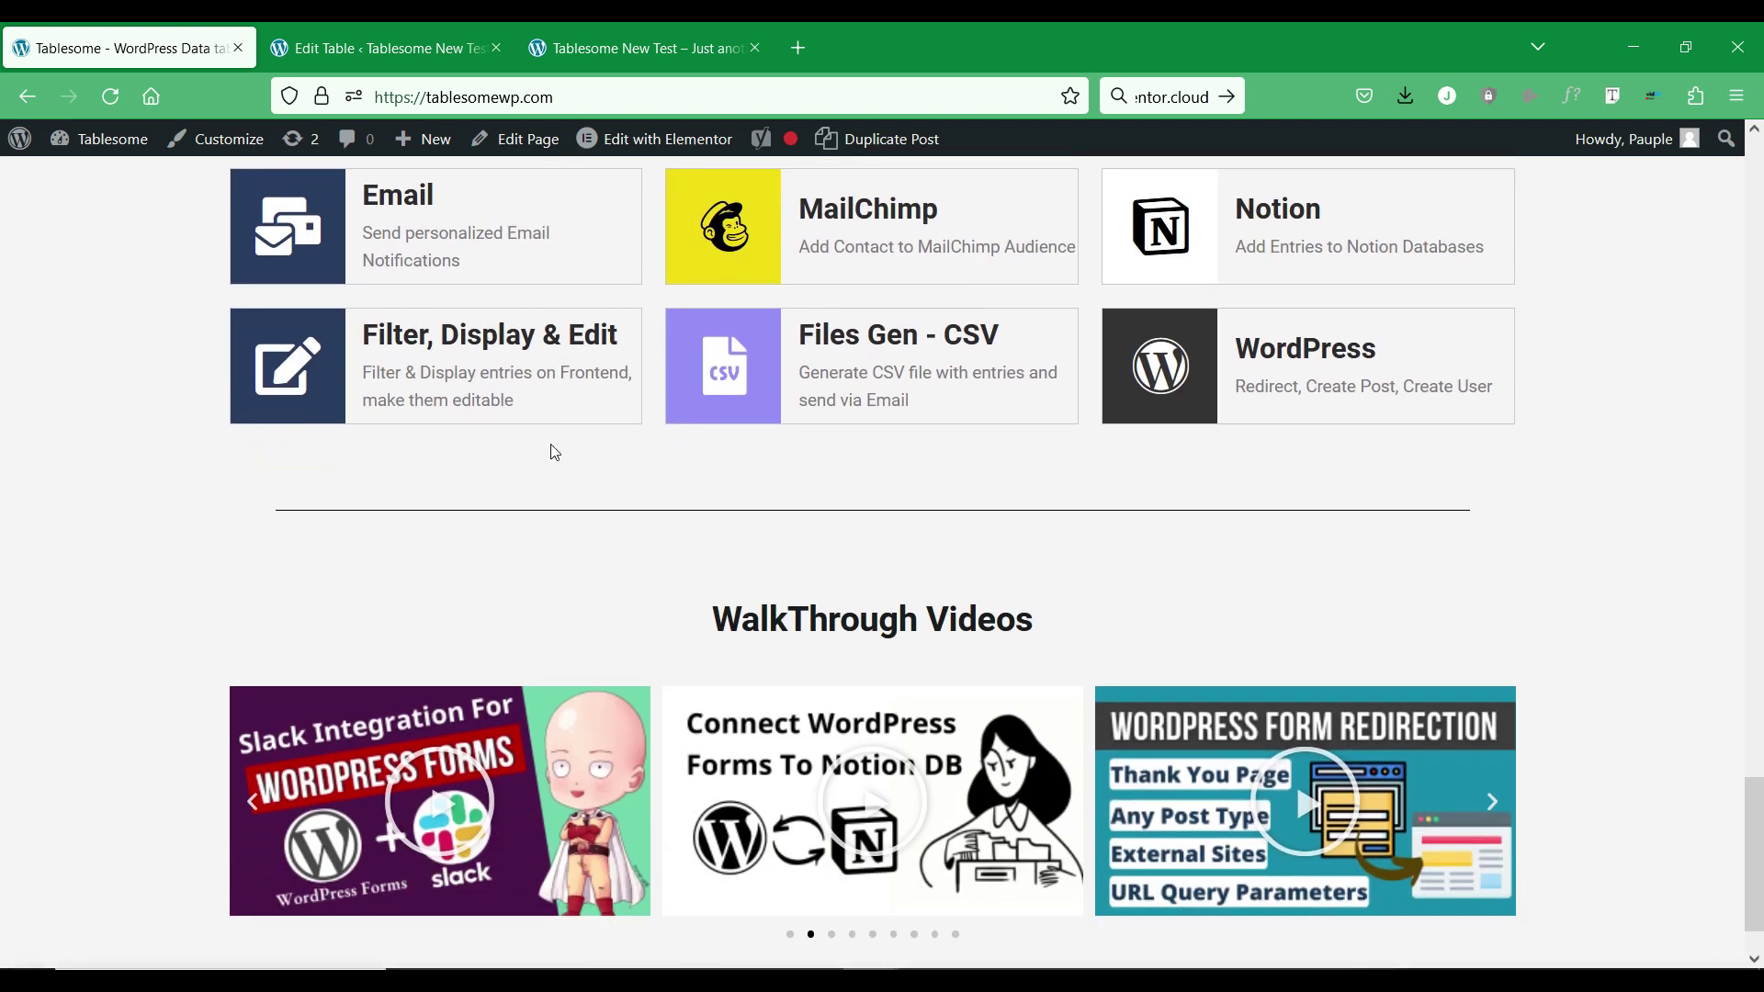
scroll(554, 452, "up", 9)
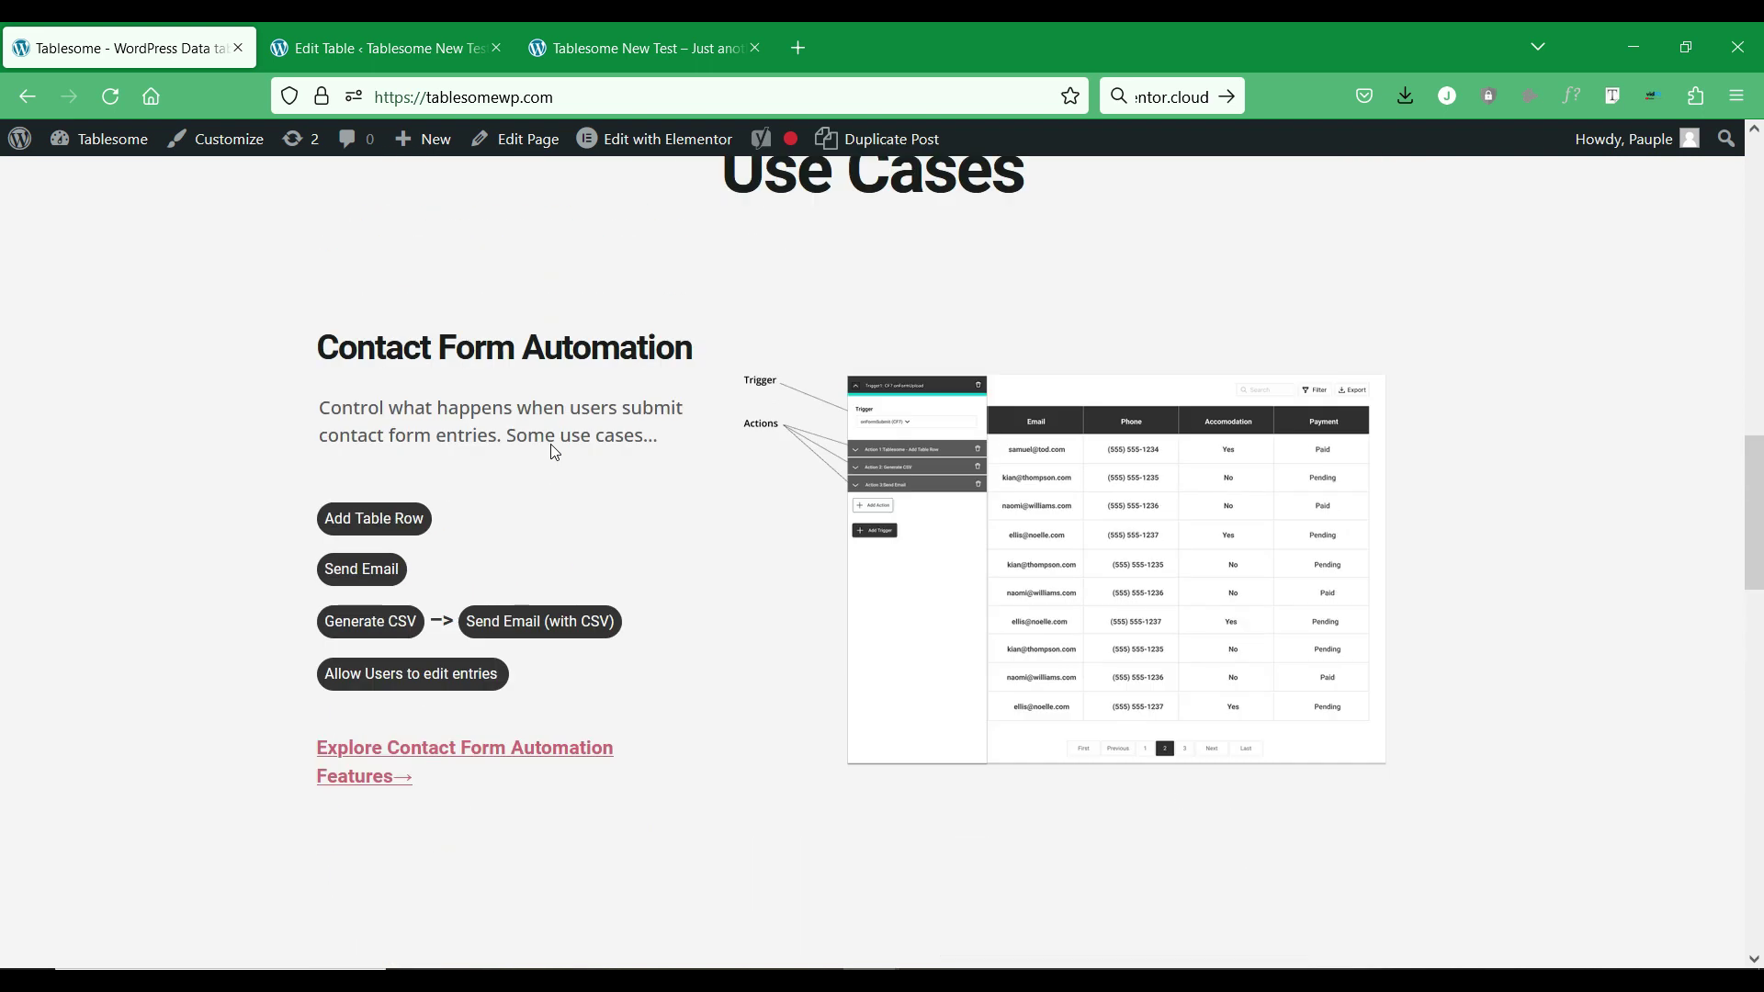
left_click_drag(581, 558, 1220, 576)
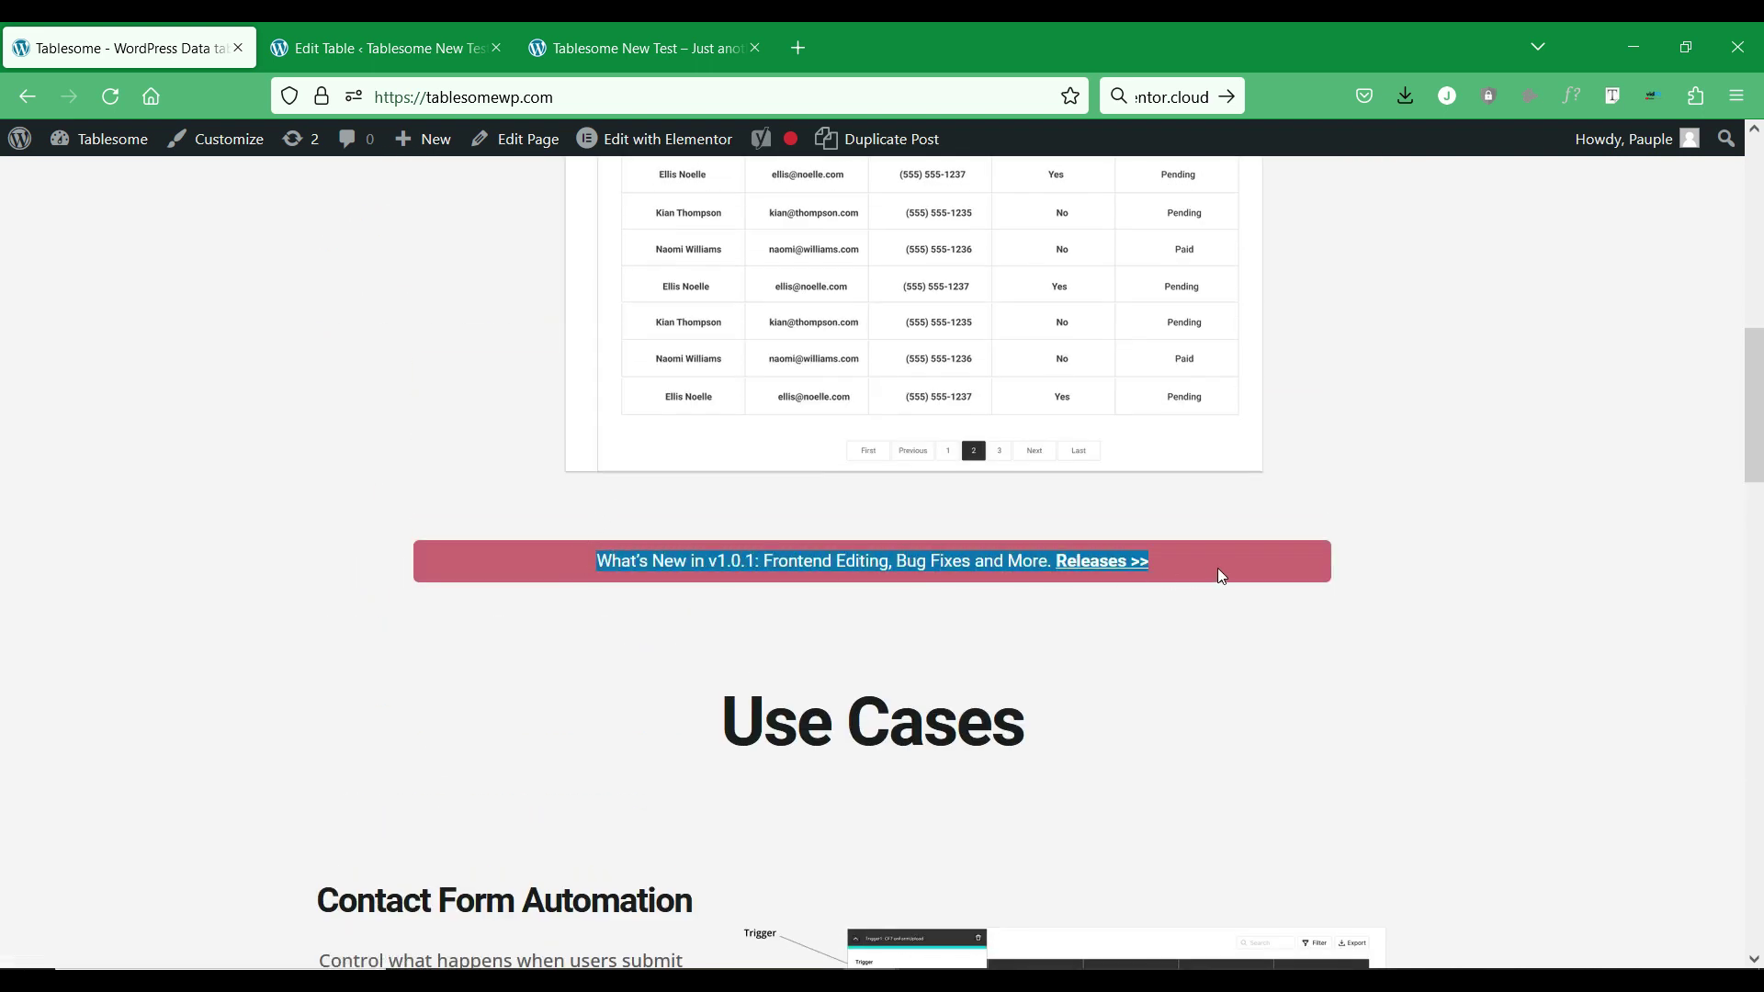
left_click(845, 601)
scroll(848, 603, "up", 8)
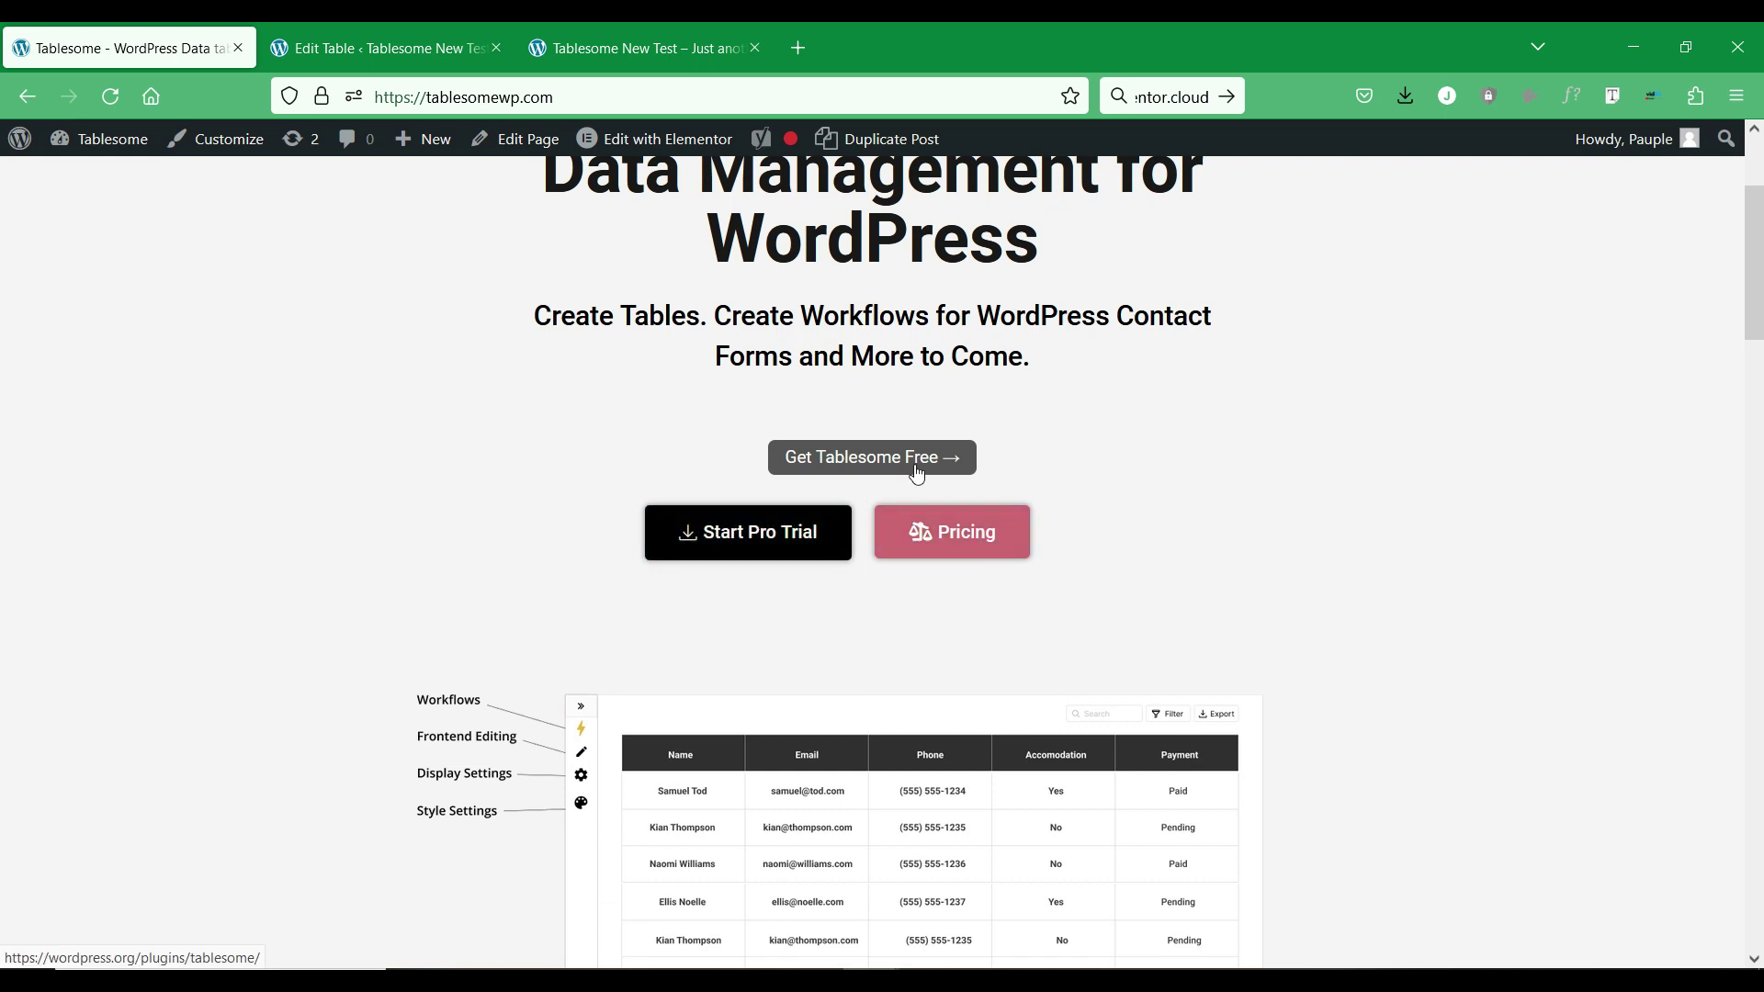
scroll(916, 473, "up", 3)
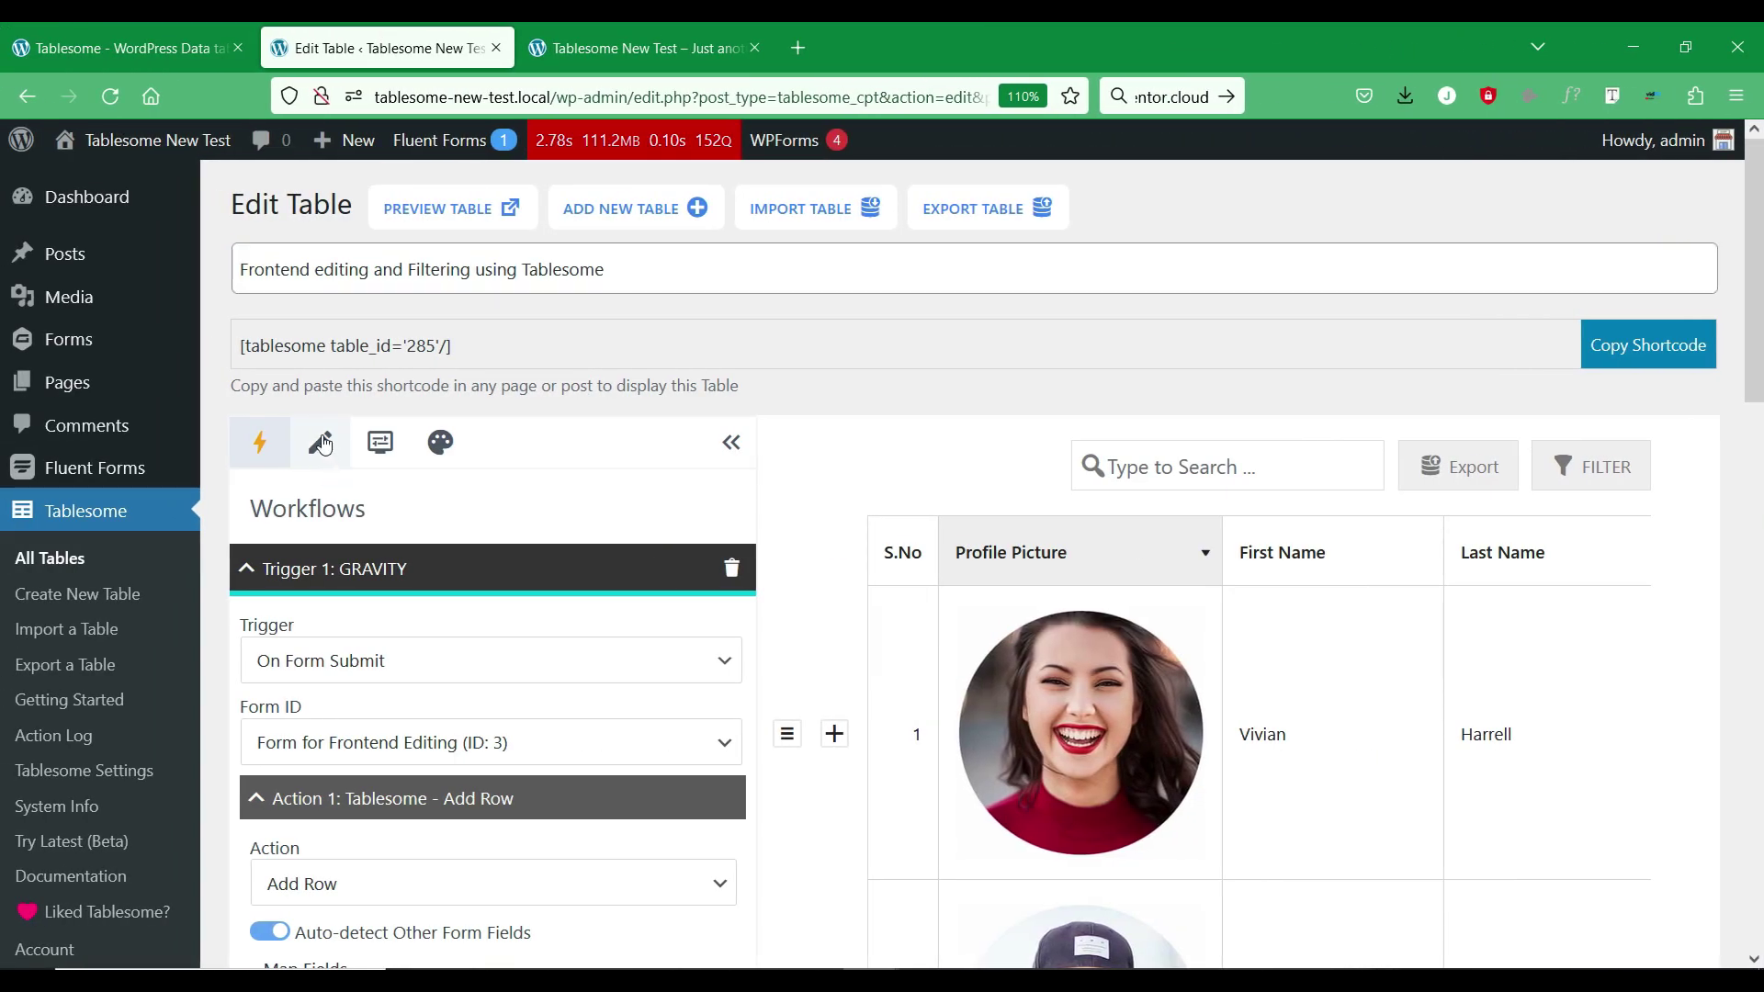
Enable frontend editing for the Frontend editing and Filtering using Tablesome table.
left_click(317, 443)
scroll(457, 410, "down", 2)
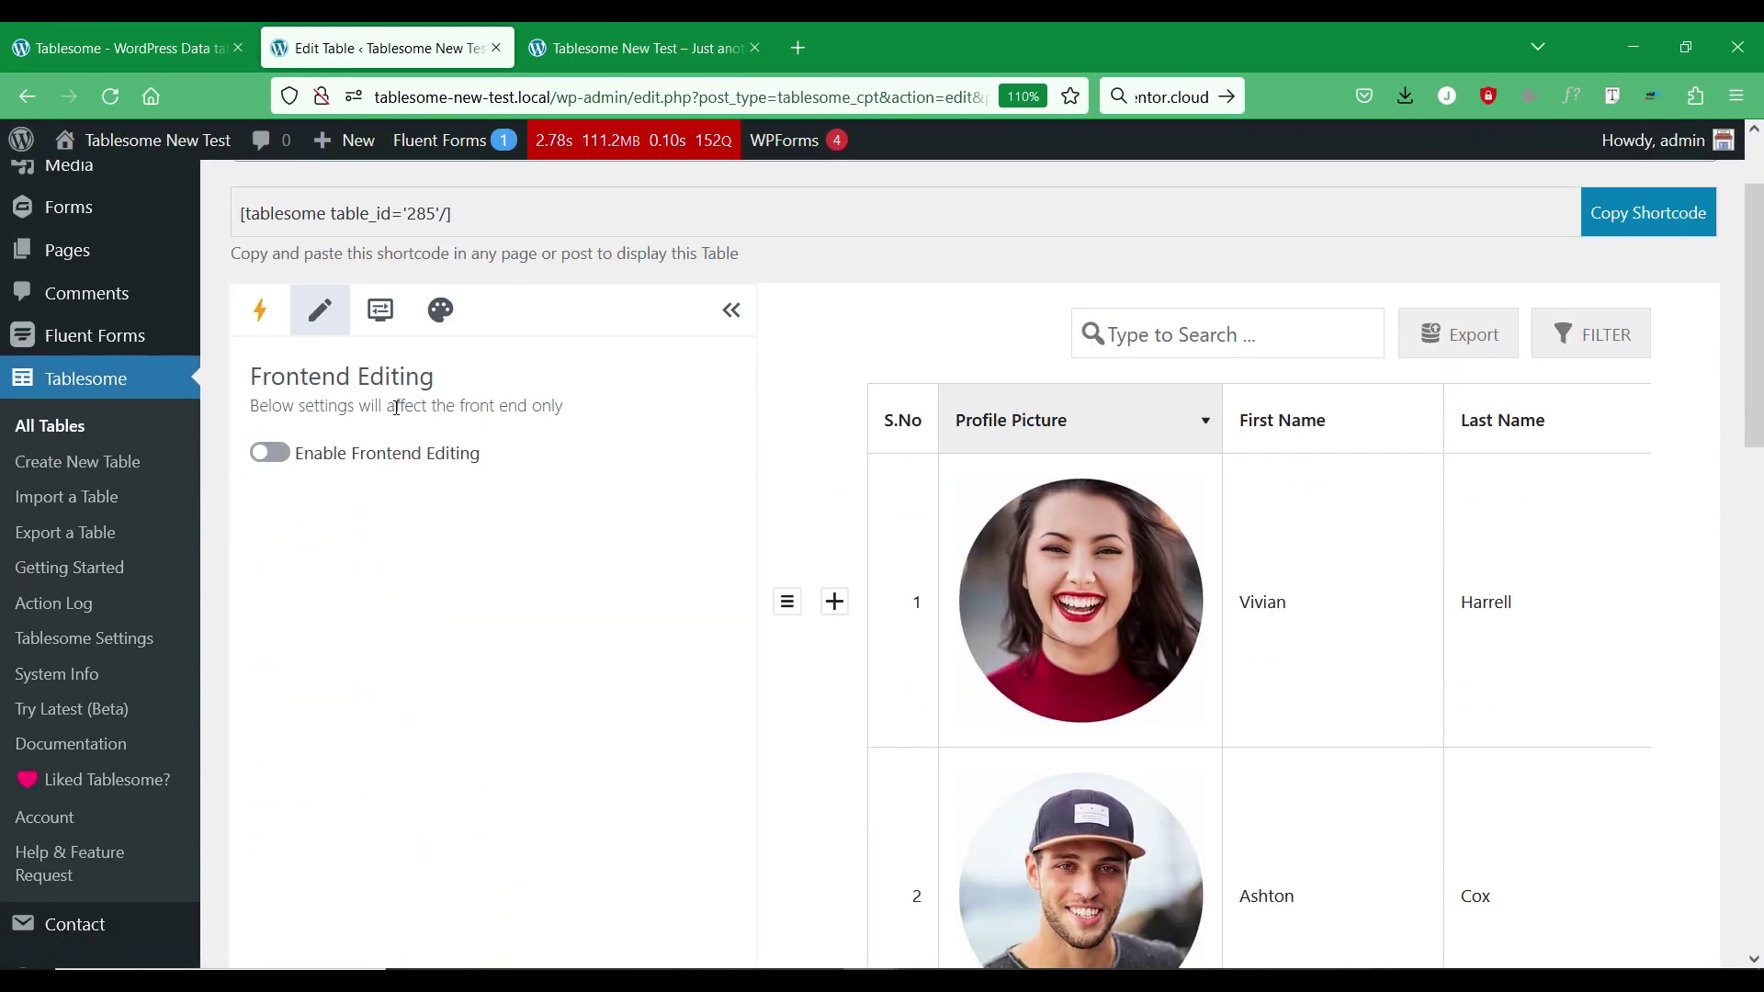
left_click(278, 454)
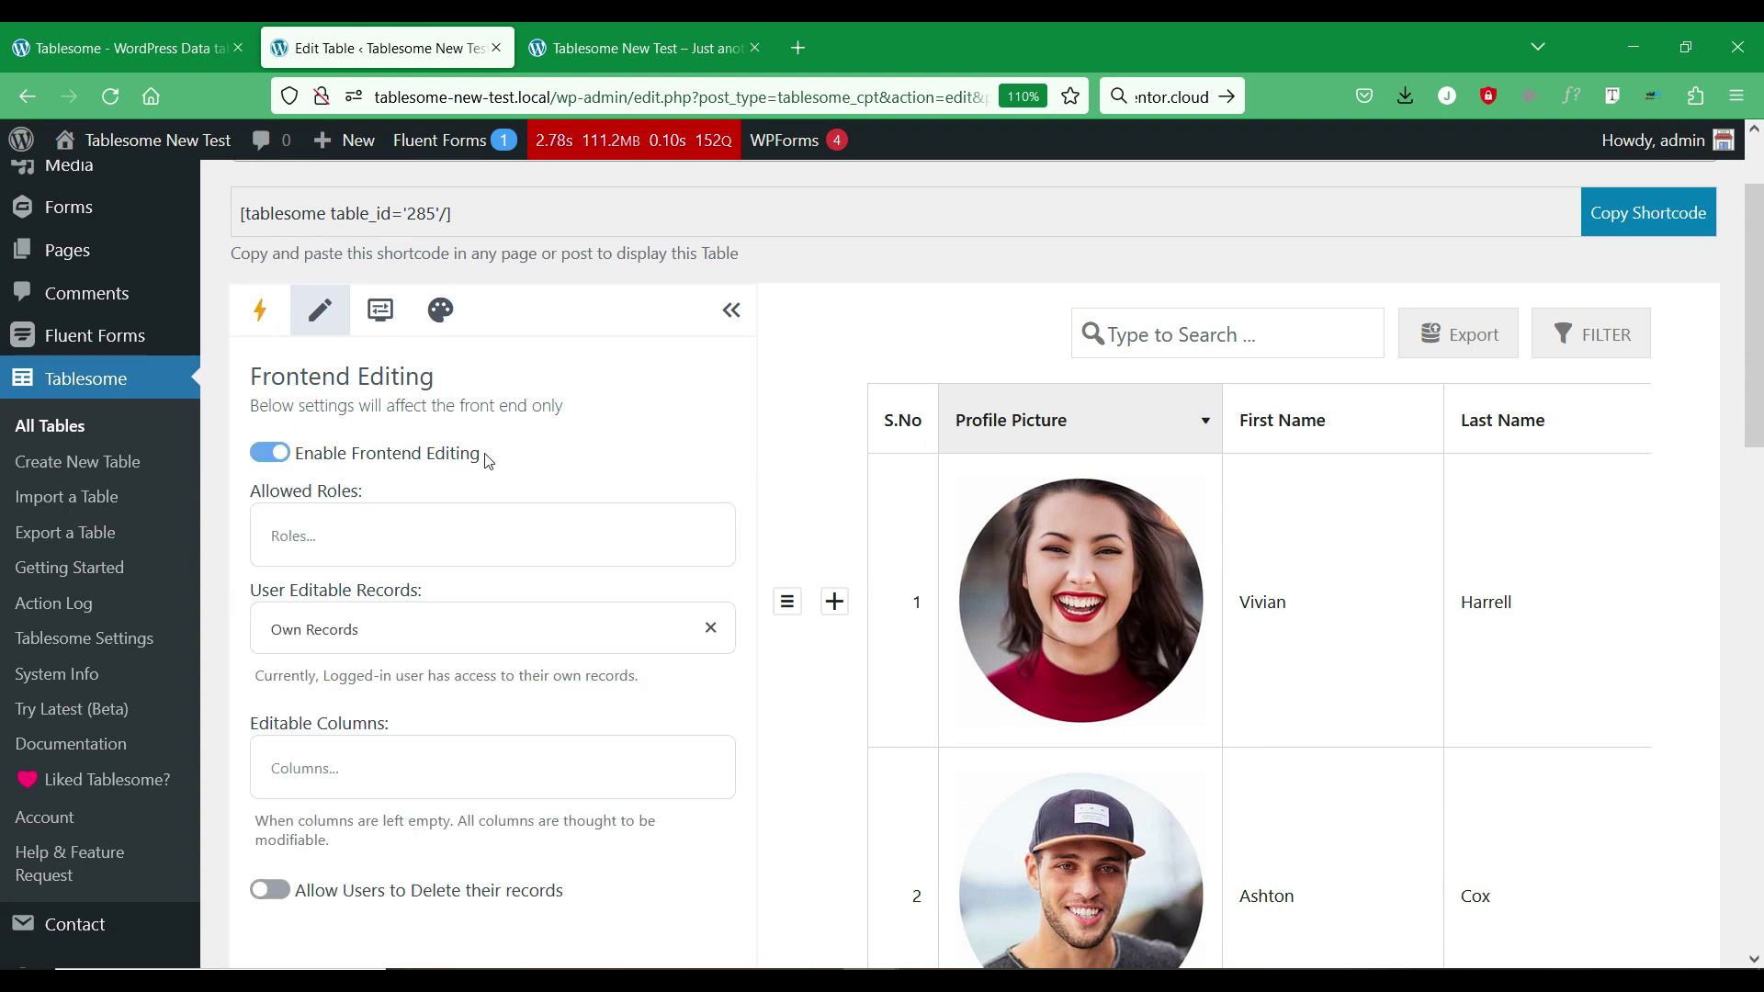
scroll(376, 474, "down", 2)
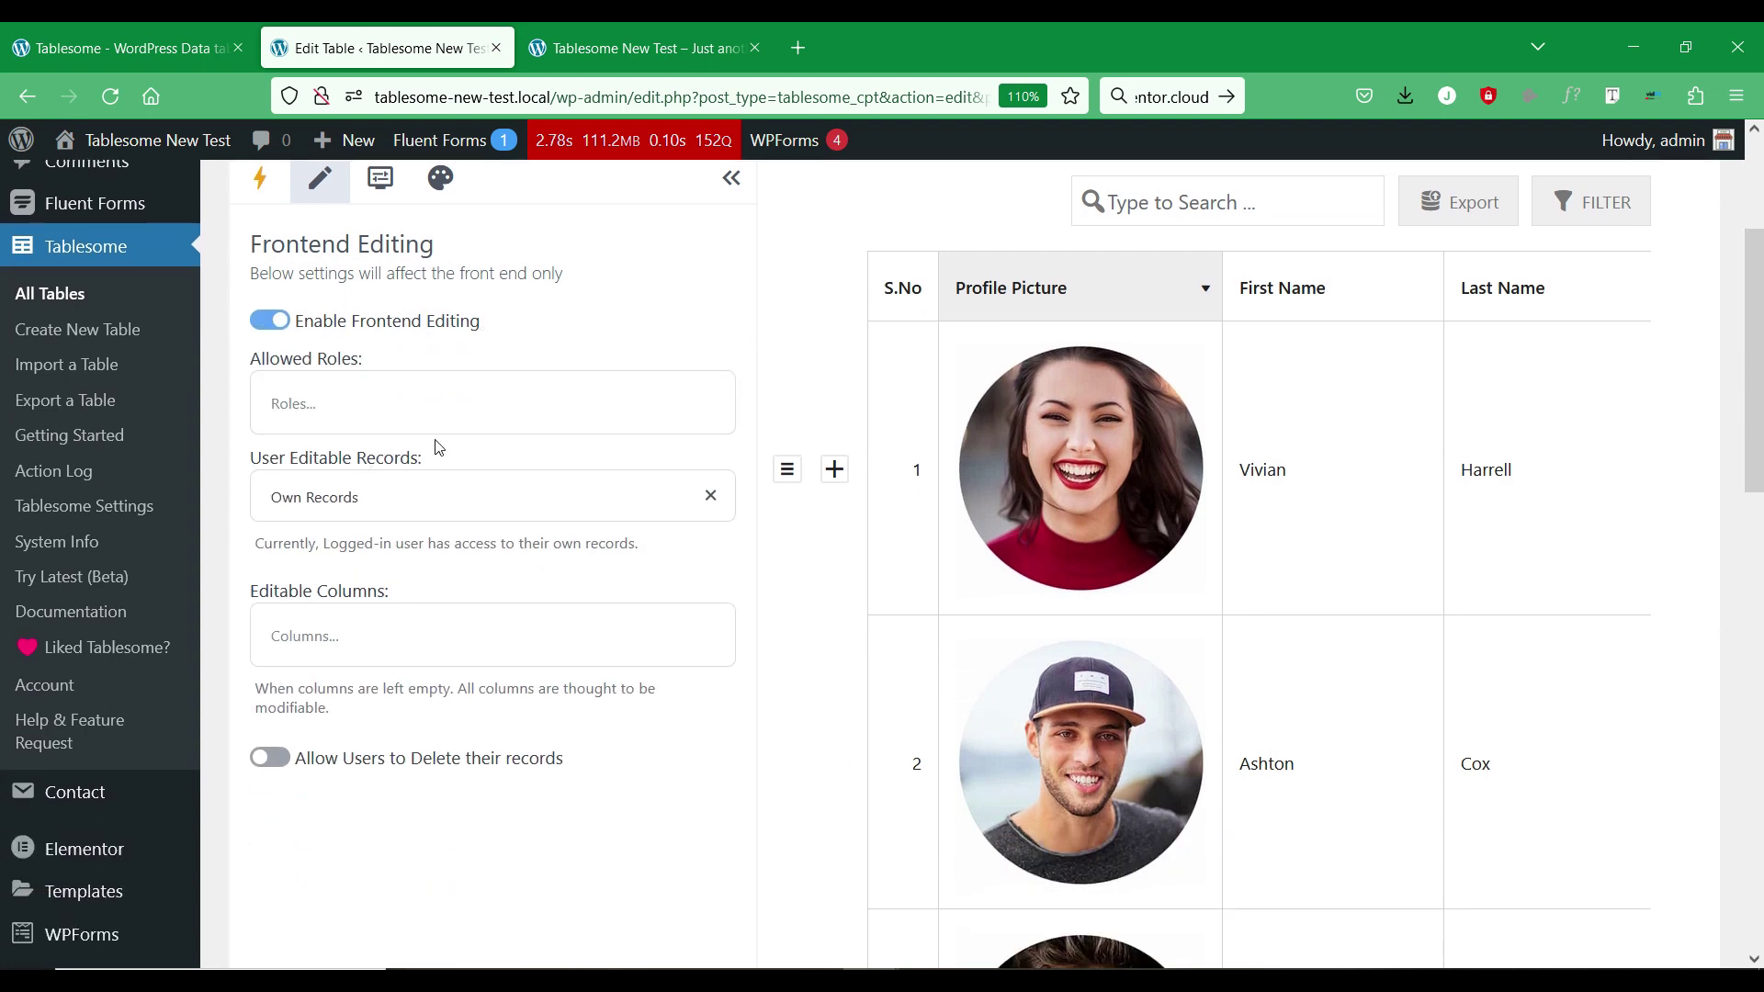
Check the allowed roles setting and try All Records for the user editable records before returning it to Own Records.
left_click(473, 404)
left_click(474, 407)
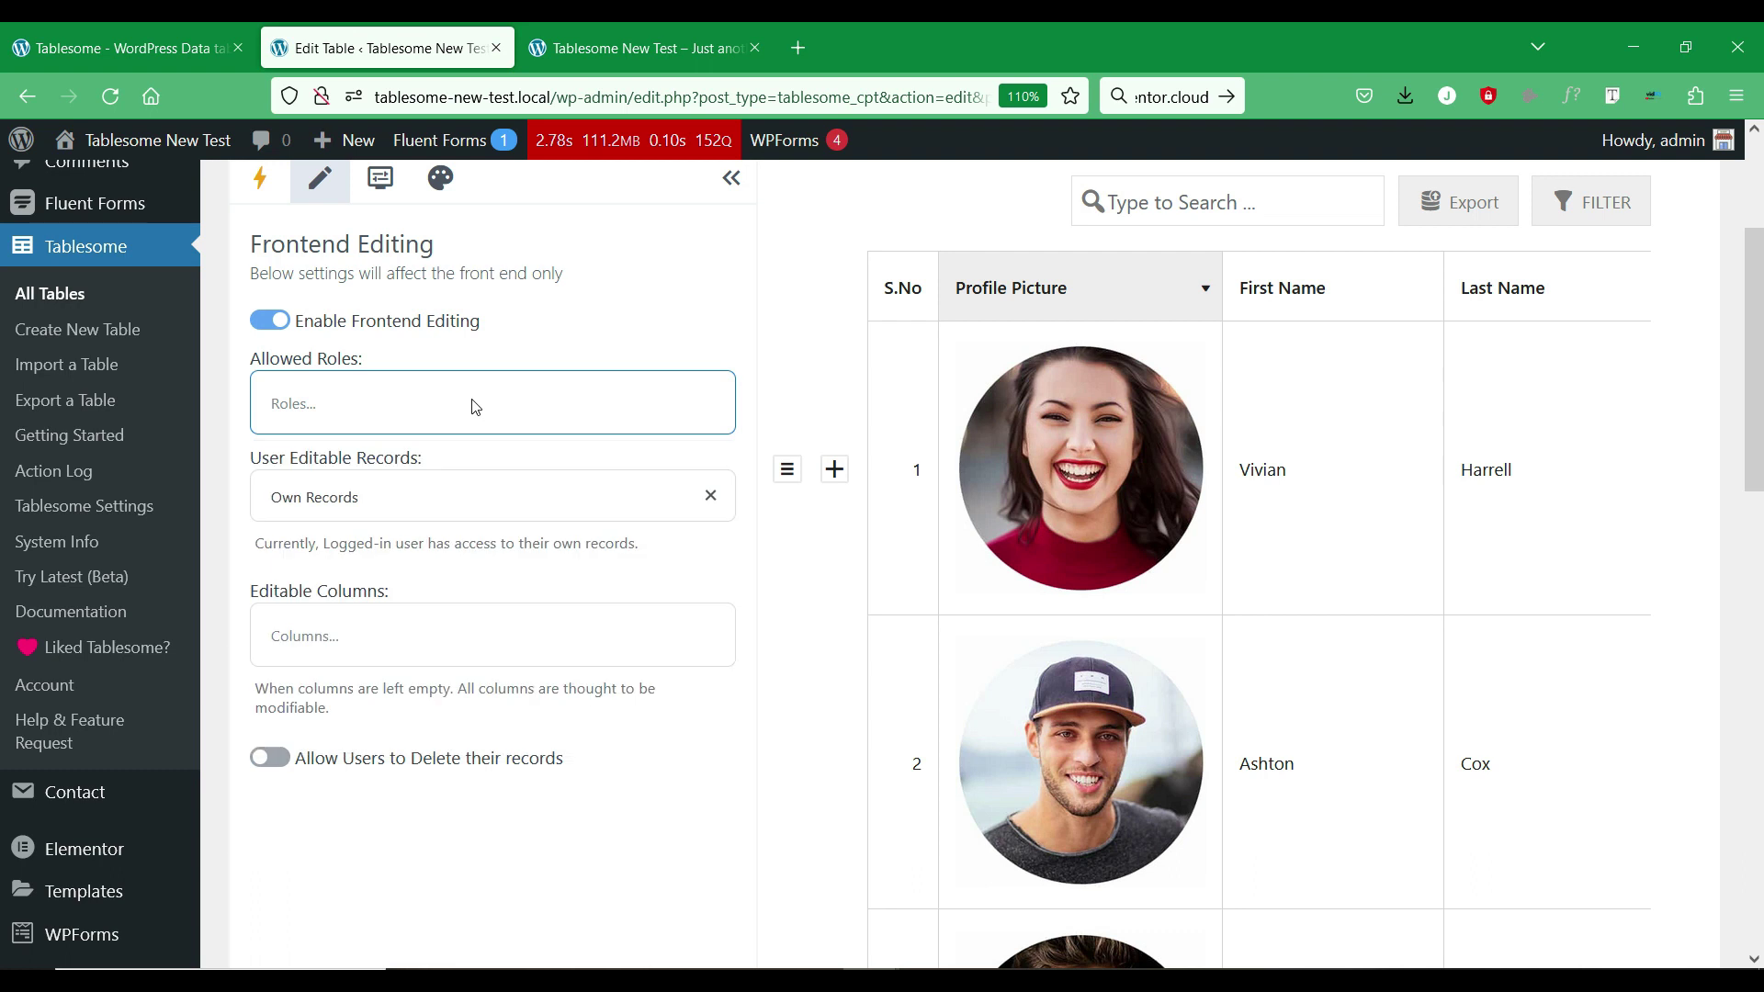
left_click(472, 512)
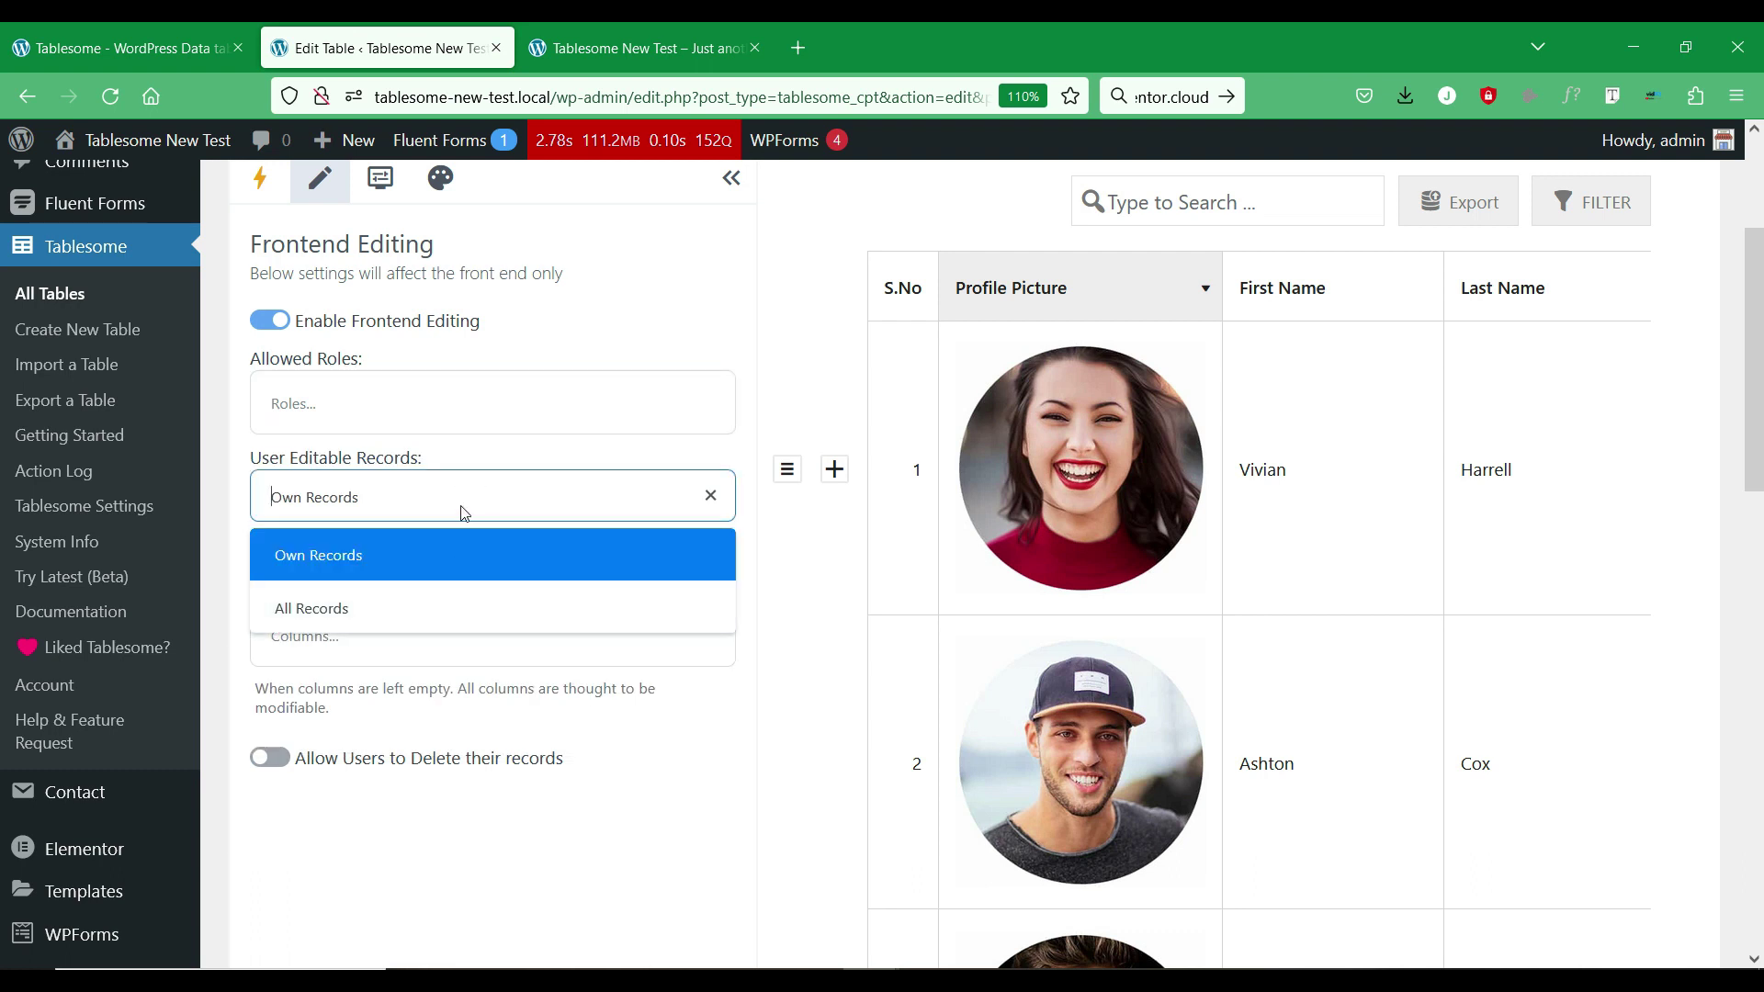
left_click(425, 606)
left_click(467, 500)
left_click(443, 553)
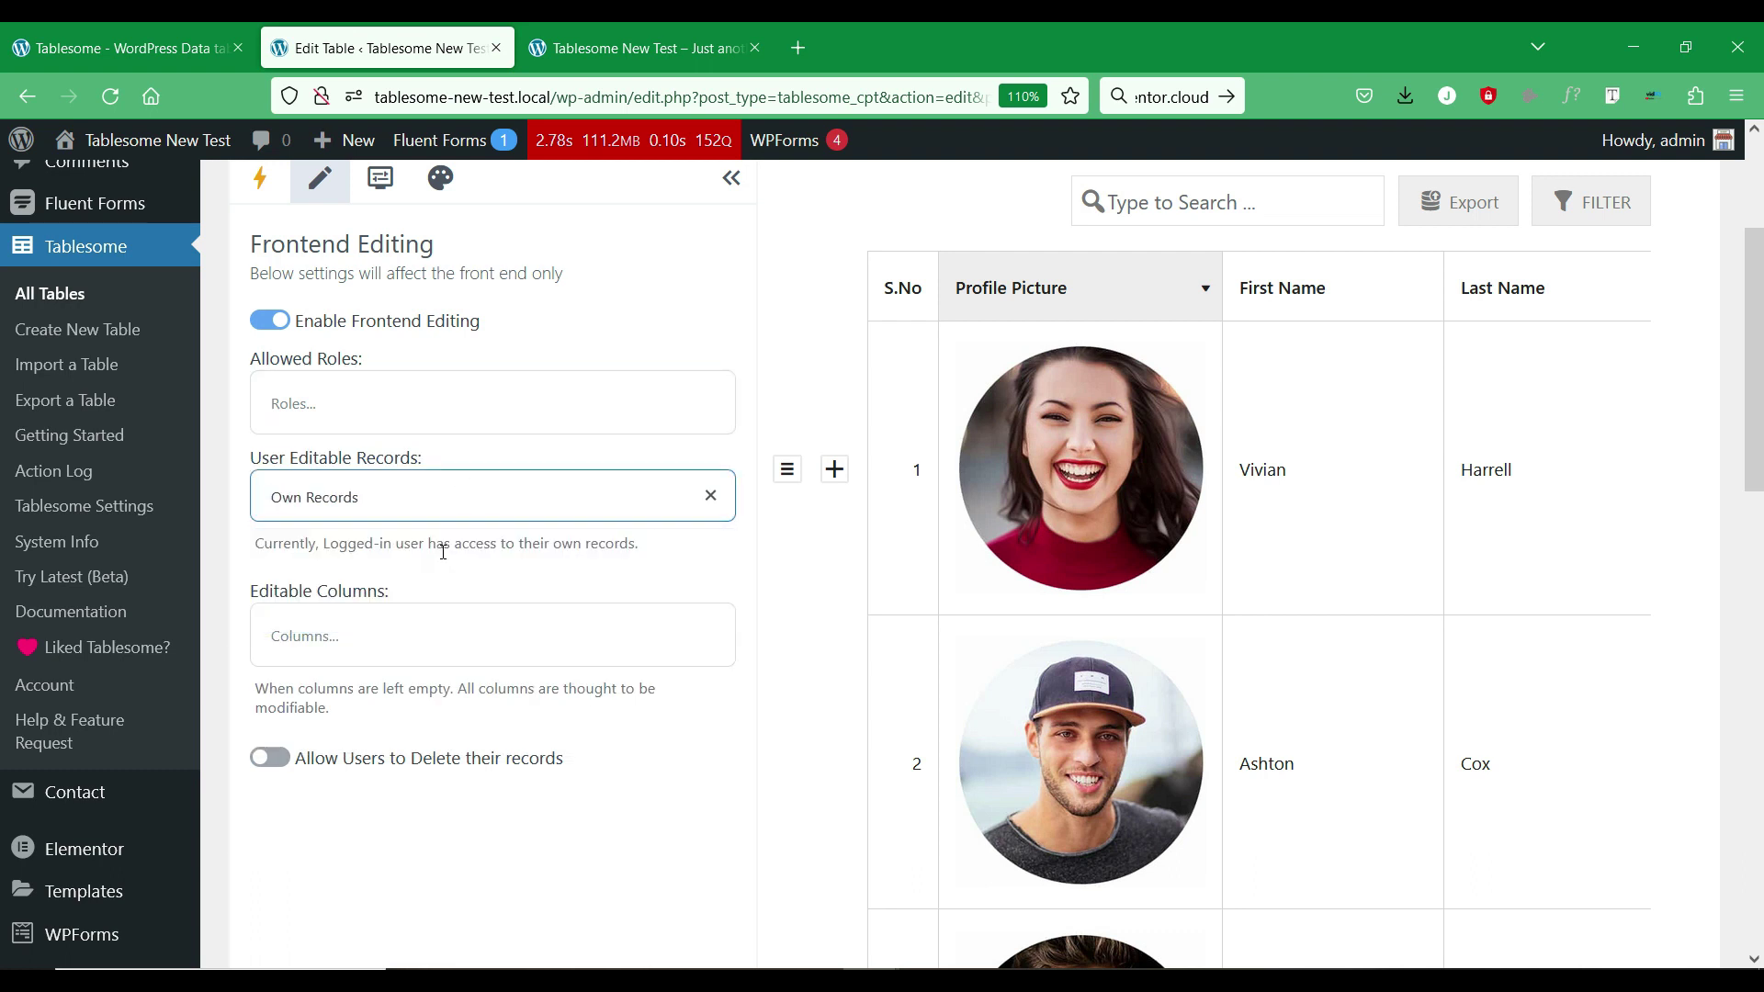
Allow users to delete their records and check which columns can be made editable, leaving the column selection empty.
left_click(272, 761)
left_click(384, 654)
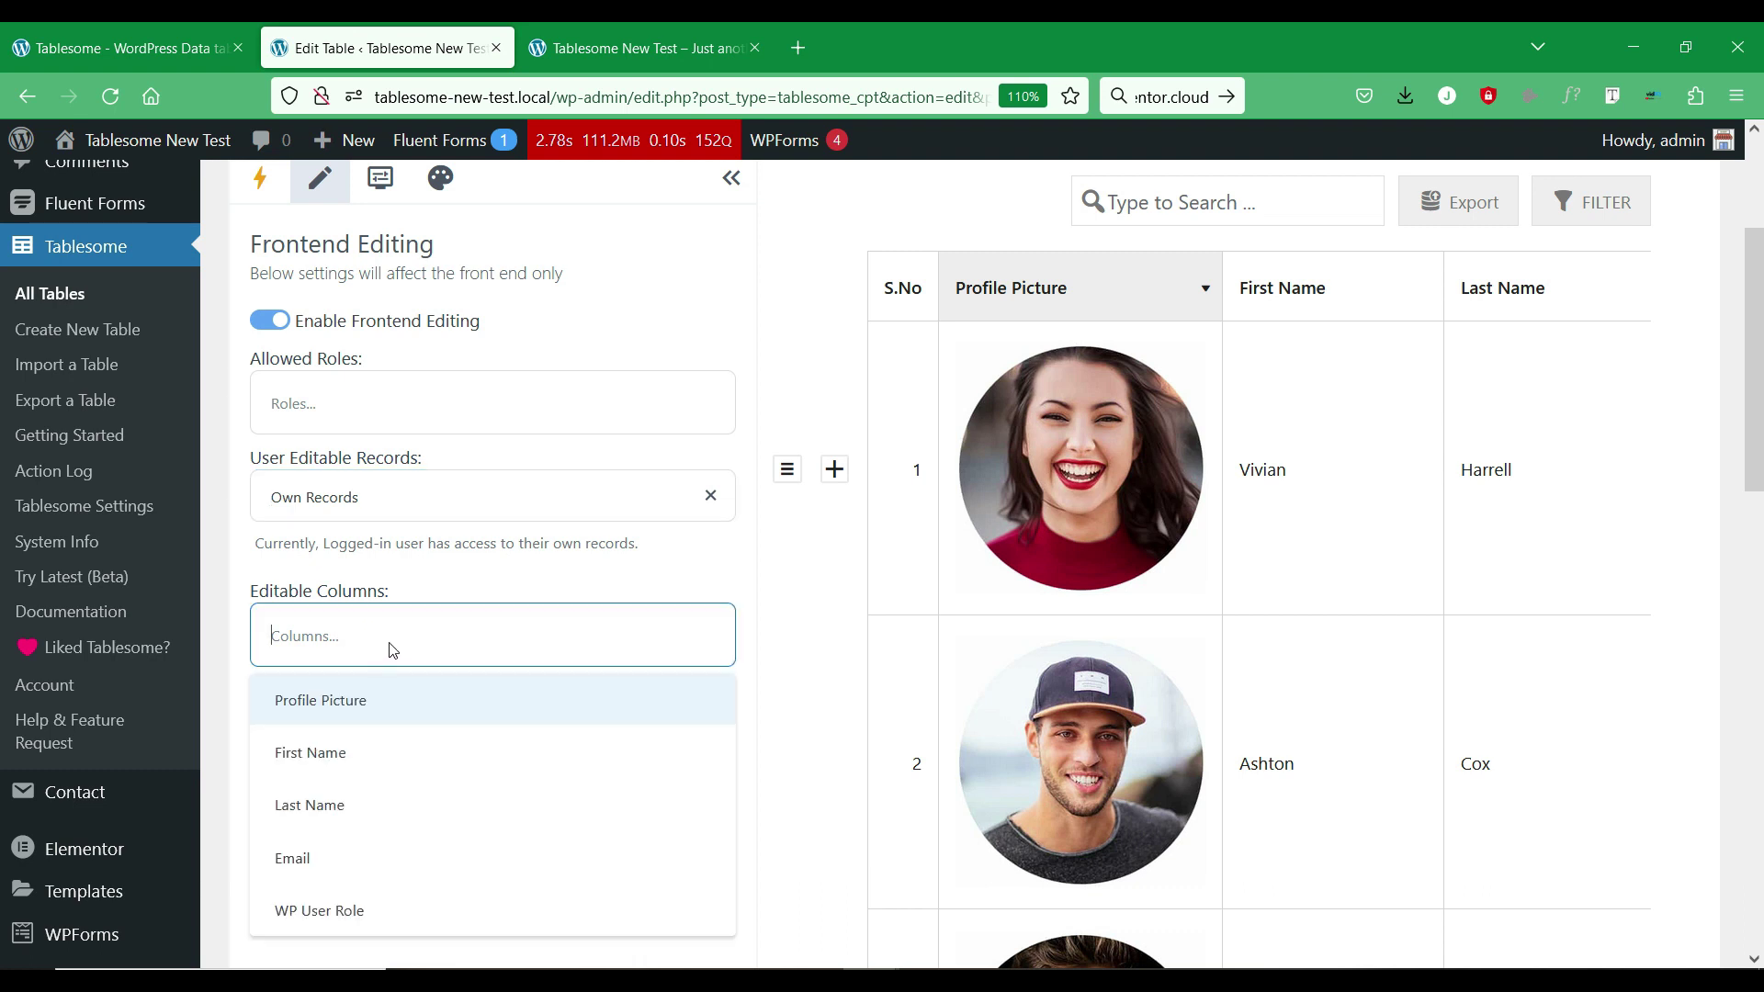
left_click(392, 651)
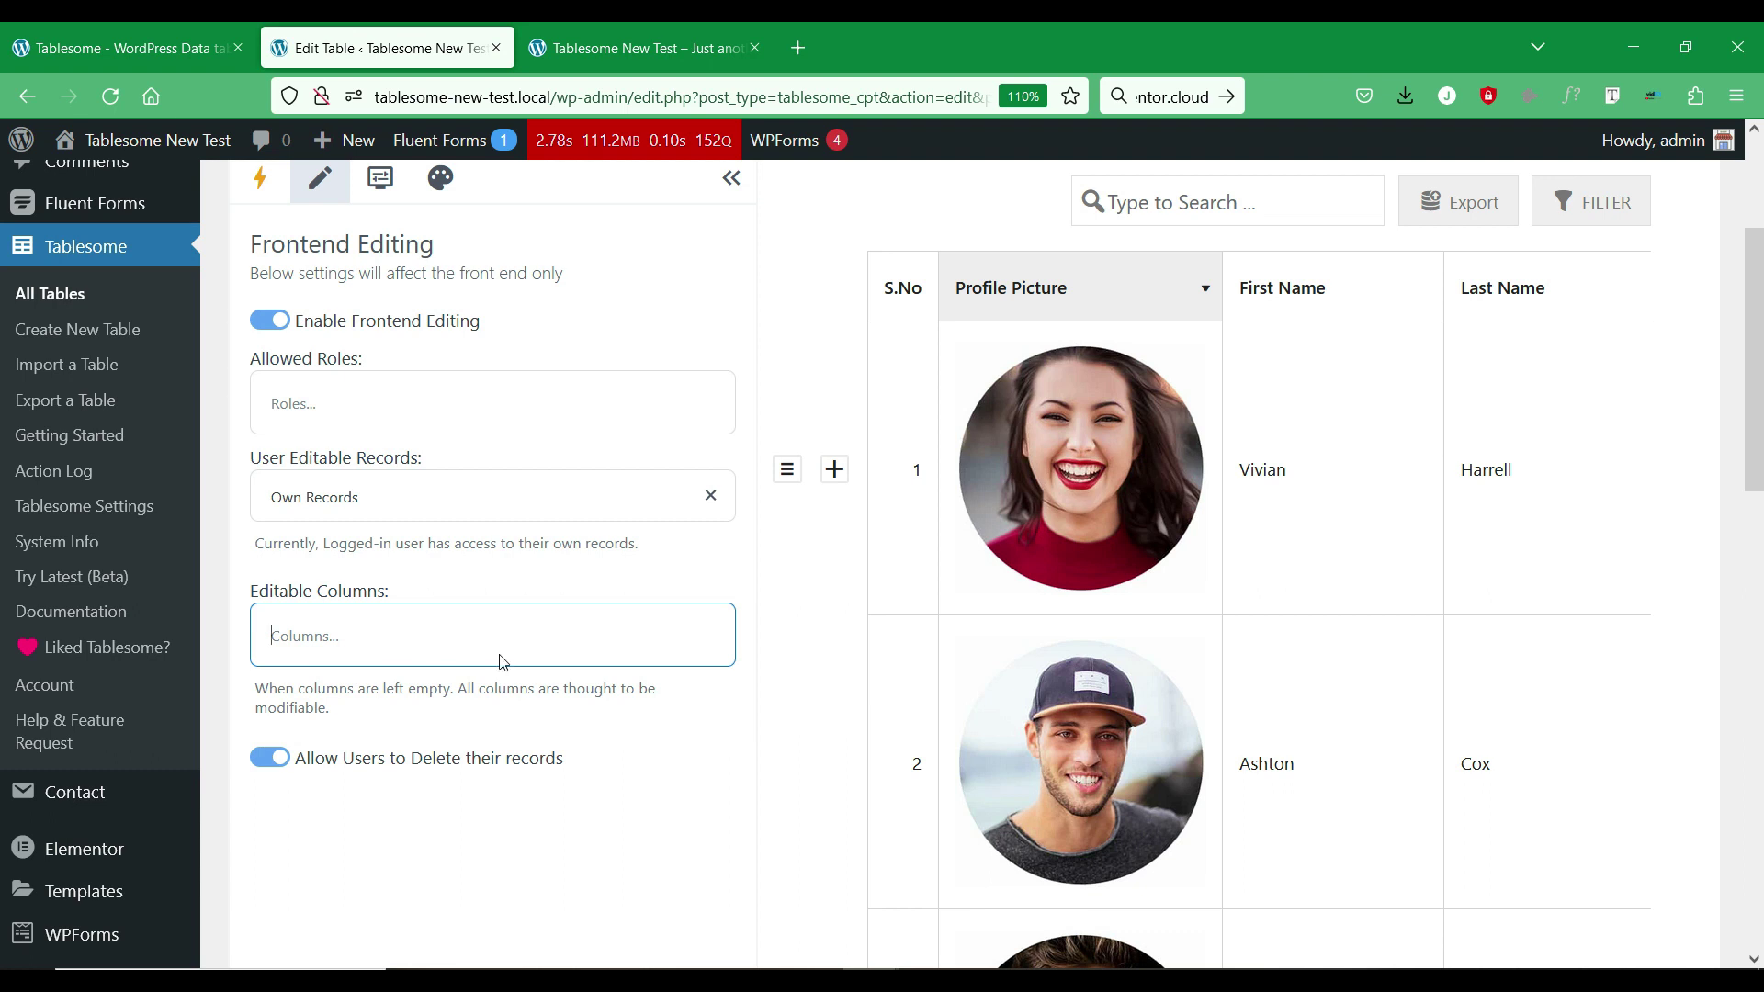
scroll(591, 817, "up", 3)
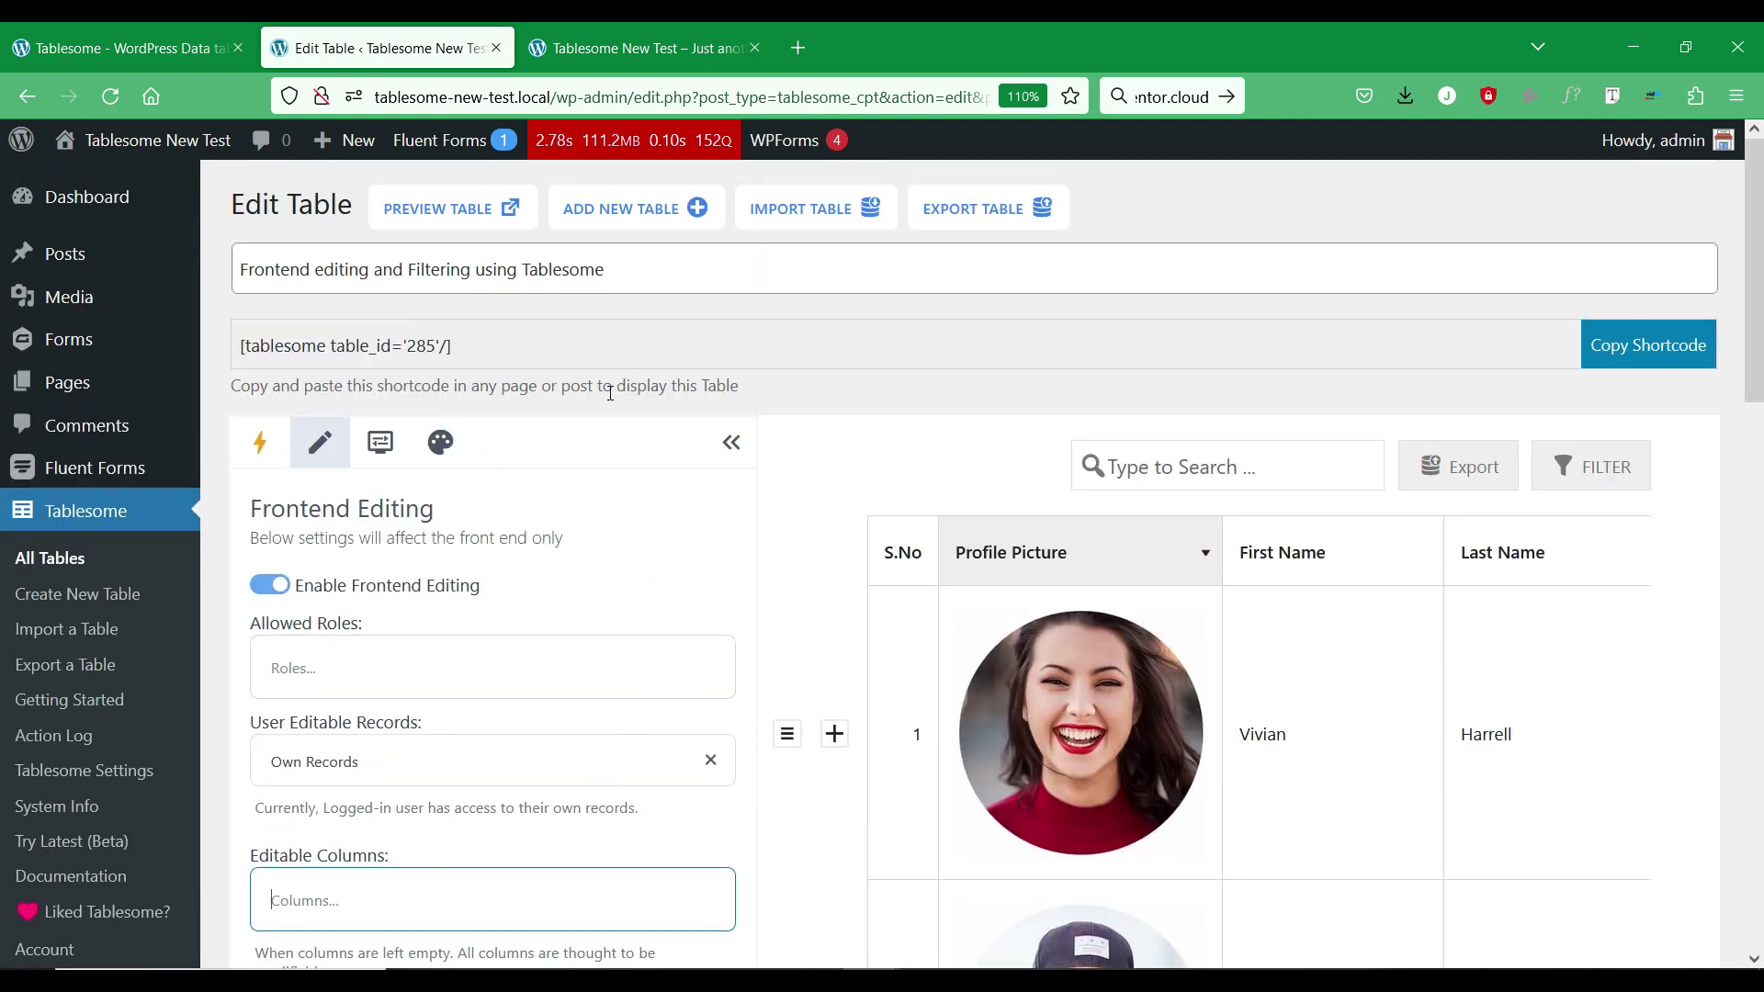
Look at the table on the site's home page and review its rows in the table editor.
left_click(567, 30)
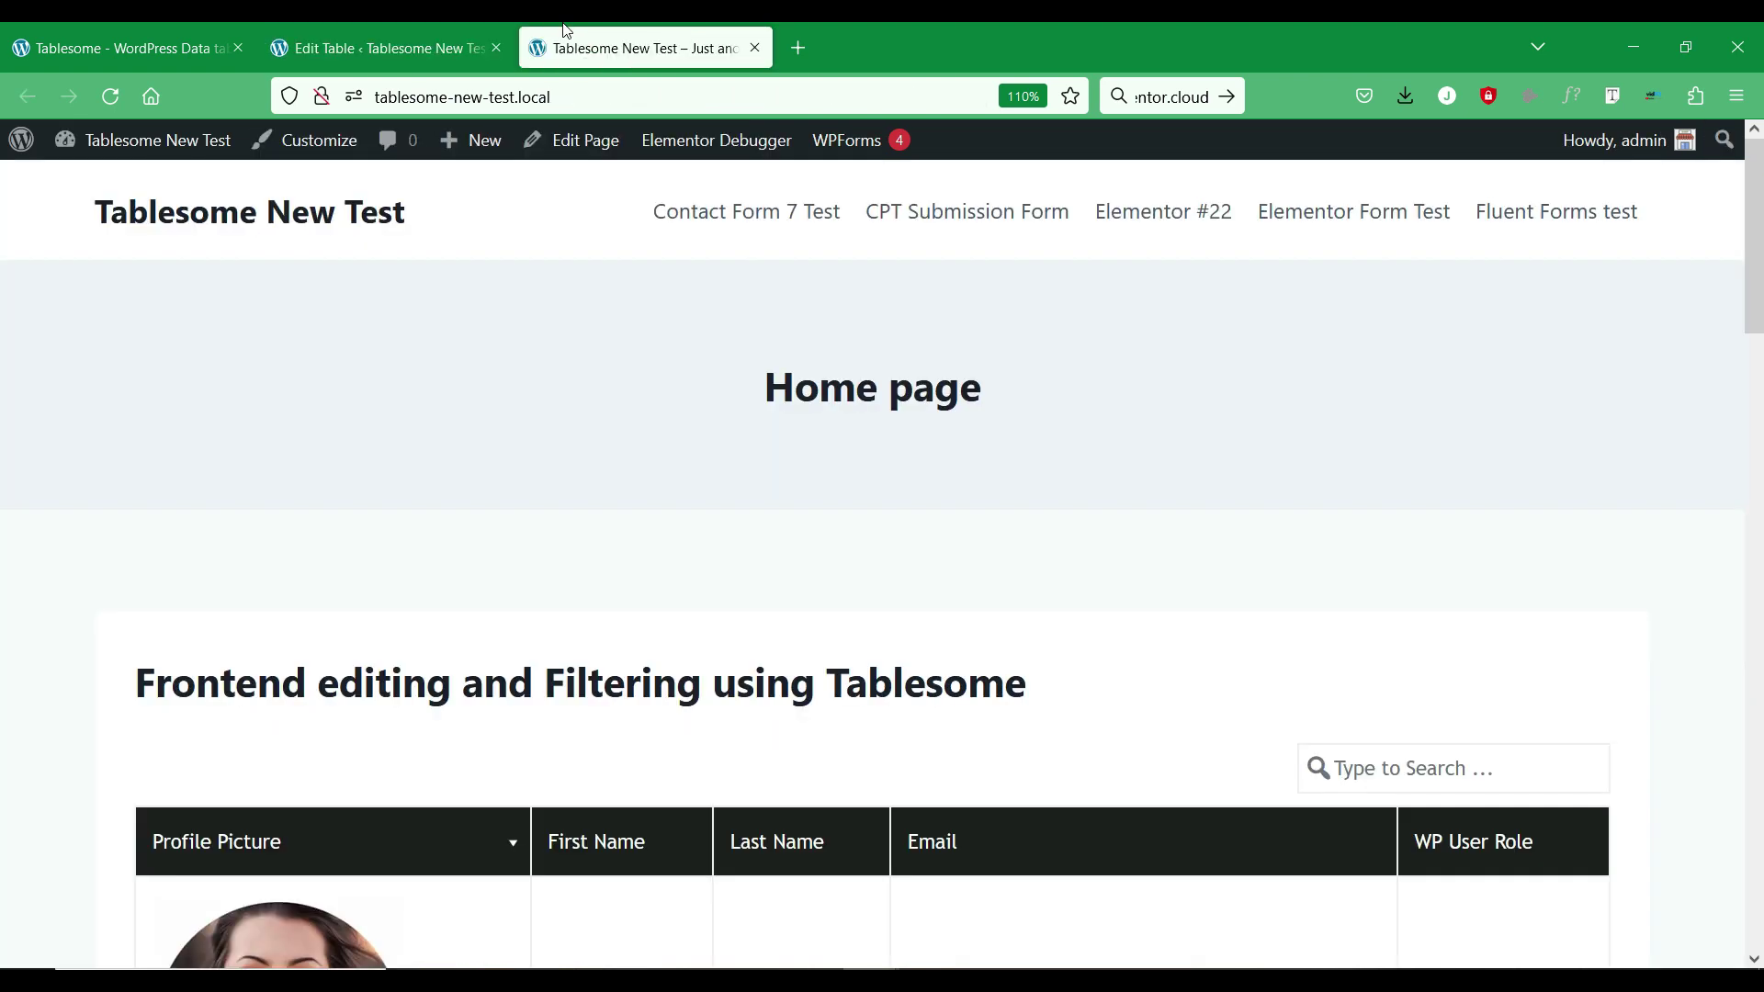
left_click(393, 32)
scroll(464, 699, "down", 10)
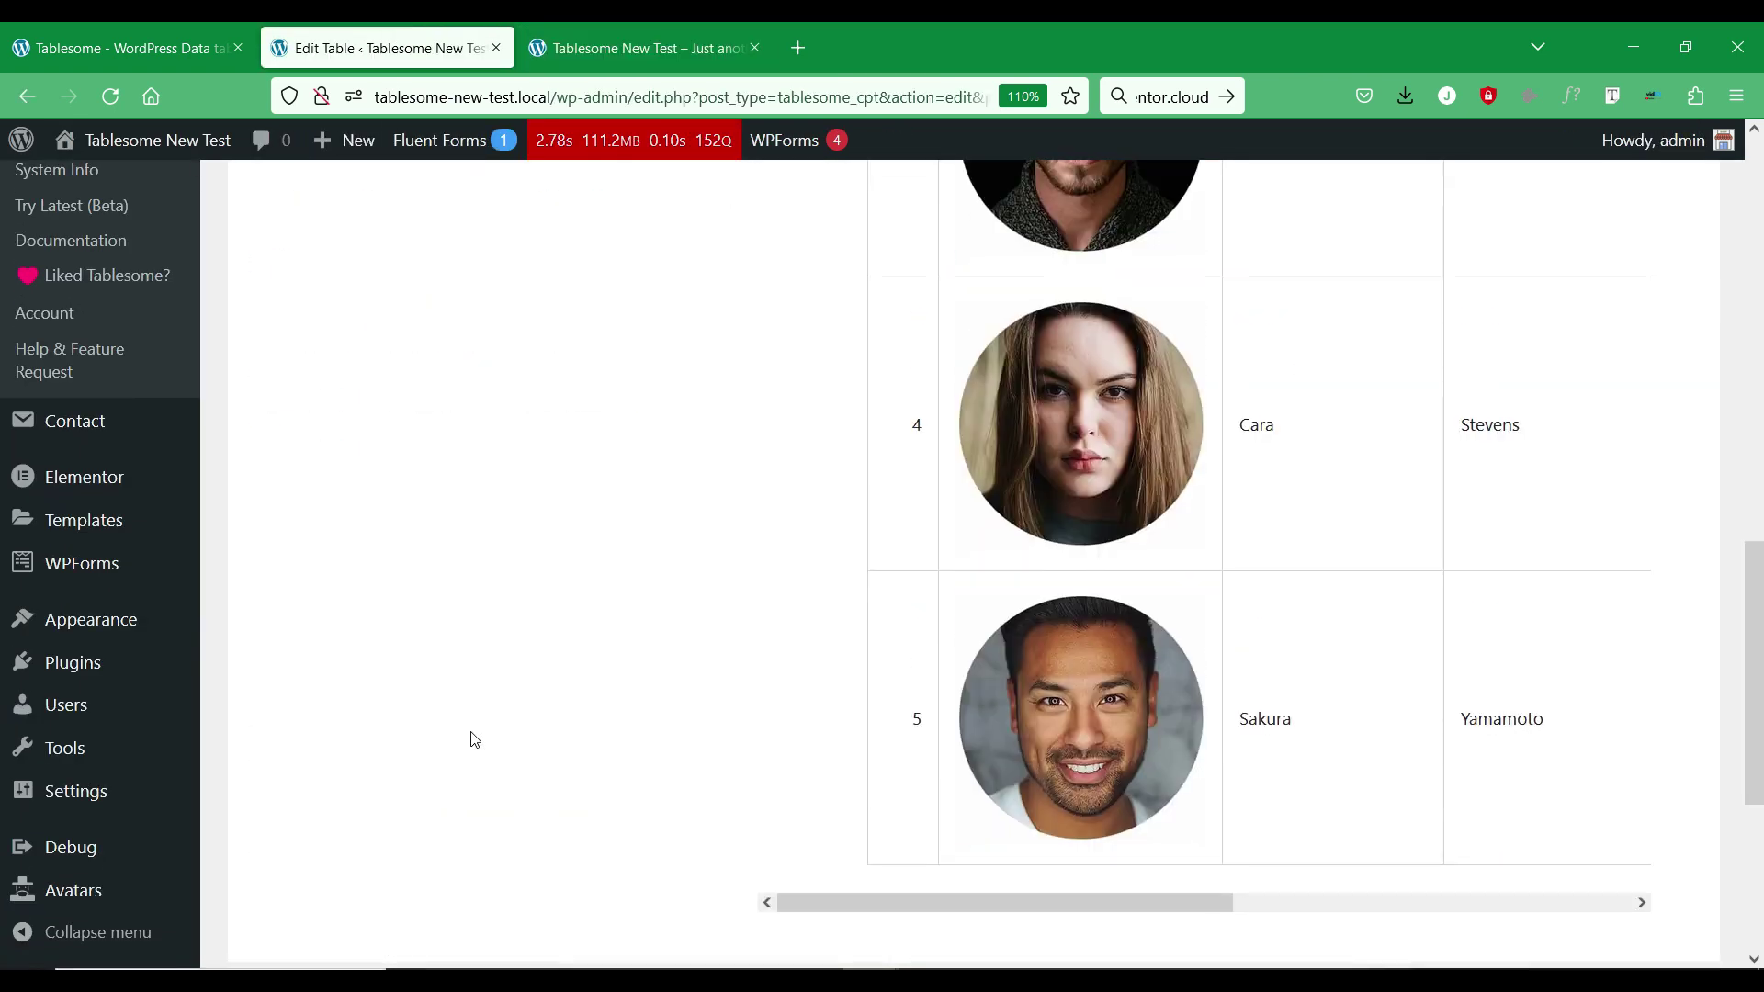
scroll(473, 735, "down", 5)
left_click(338, 577)
left_click(604, 41)
right_click(4, 367)
left_click(138, 390)
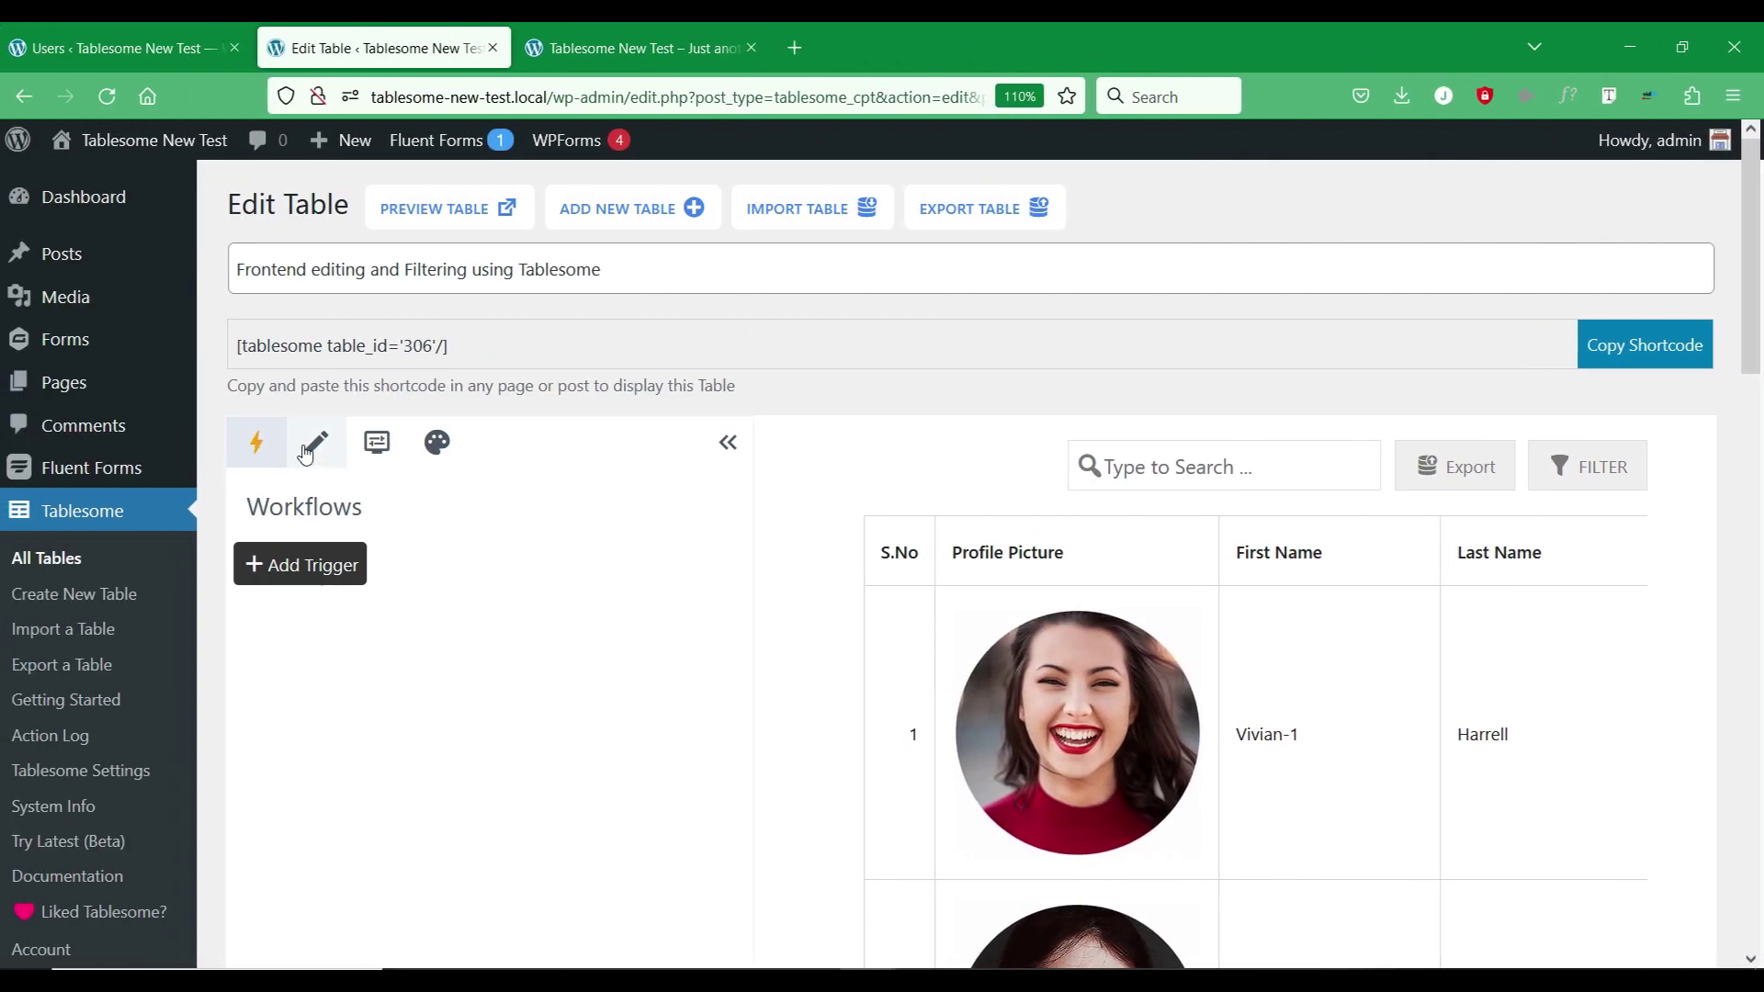
Add a workflow trigger to the table and set it to Tablesome's On Table Load.
left_click(307, 563)
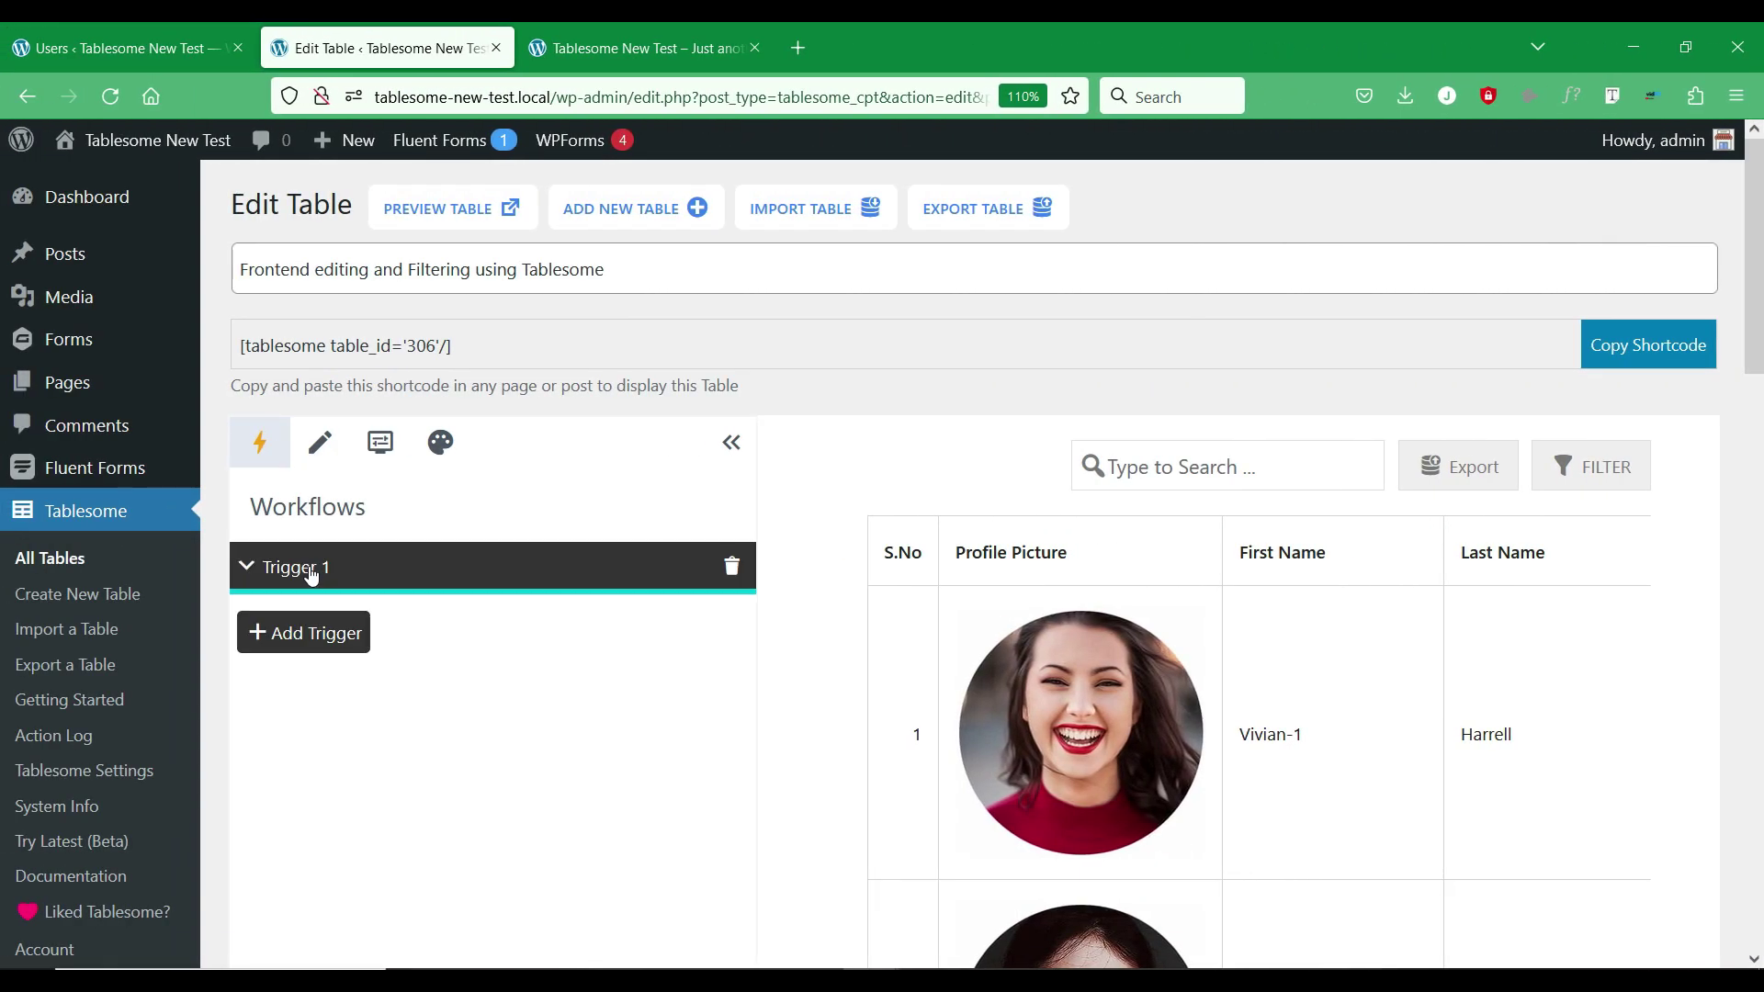
left_click(441, 577)
scroll(588, 427, "down", 3)
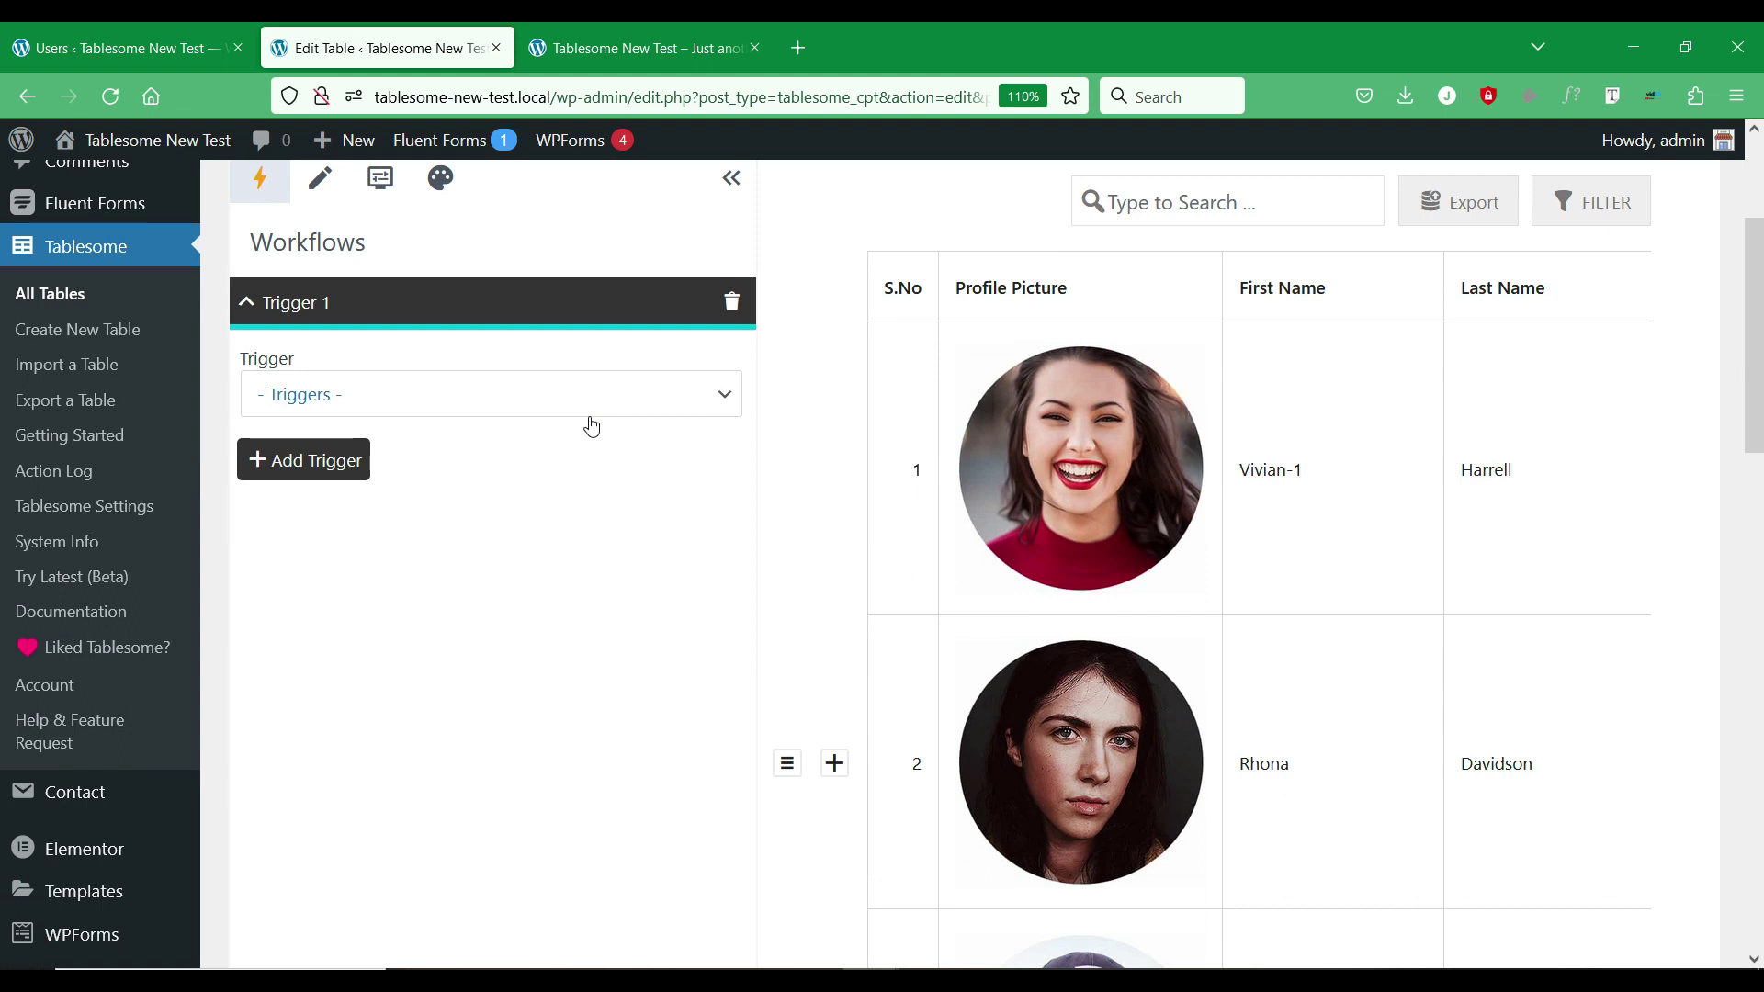
left_click(594, 395)
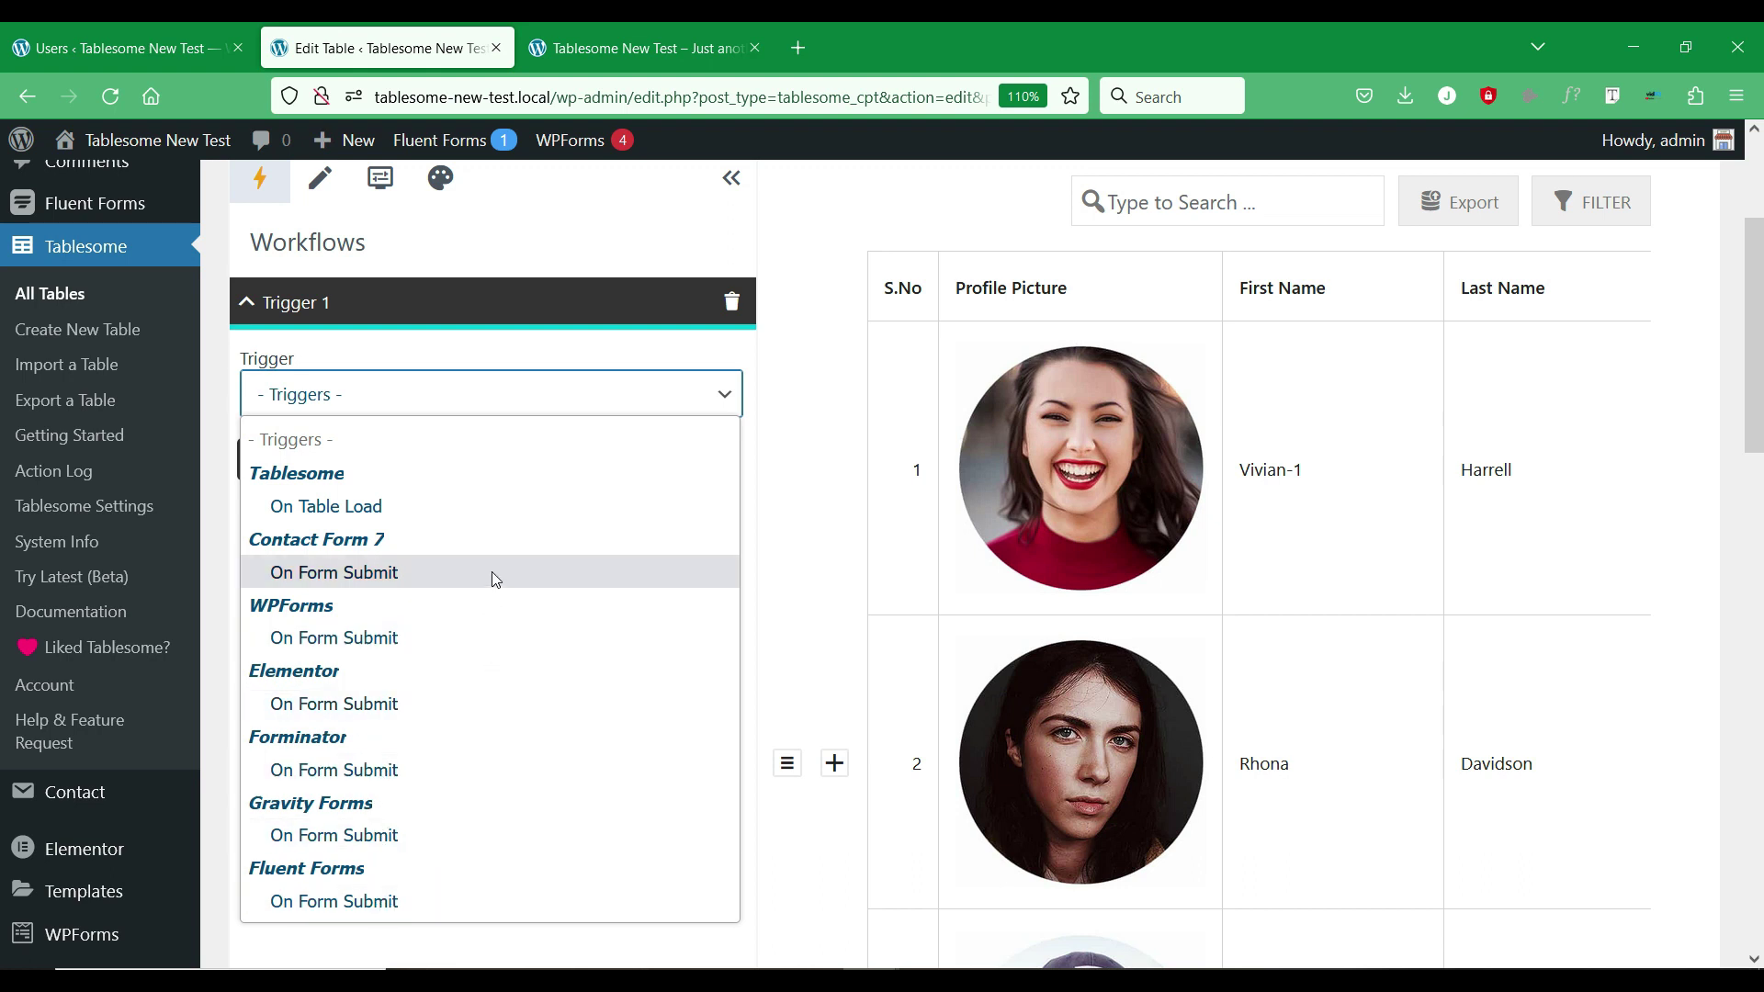
left_click(588, 408)
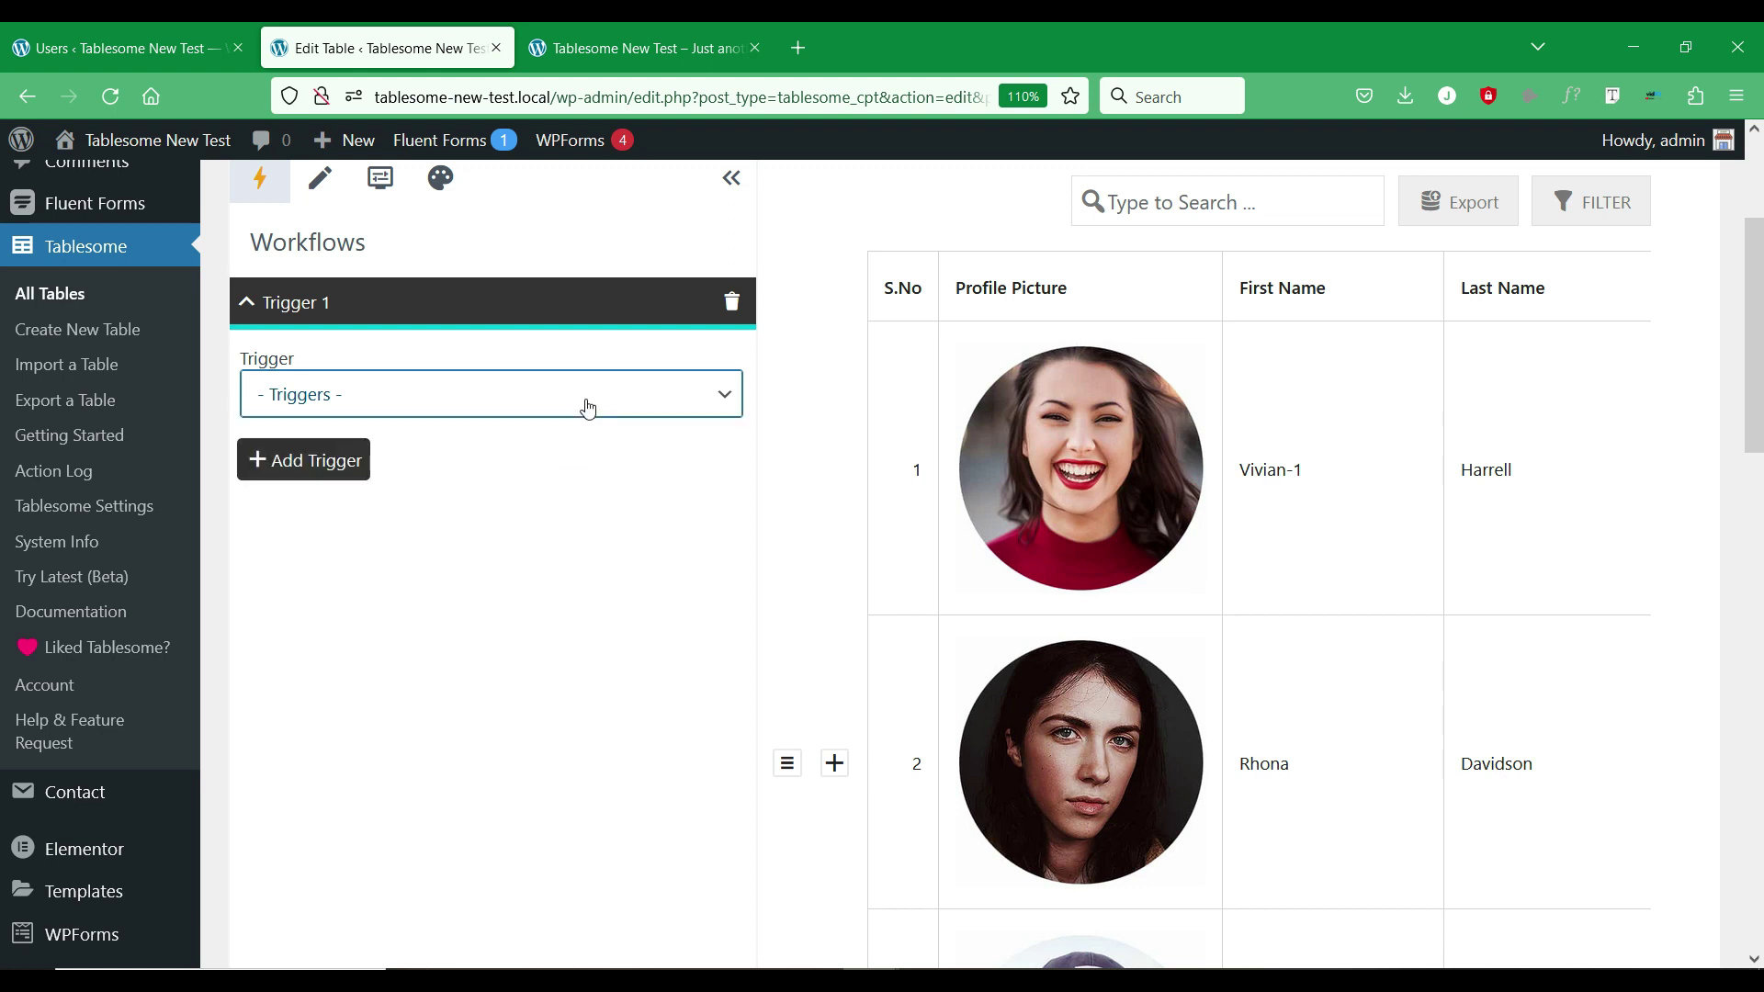
left_click(588, 408)
left_click(472, 501)
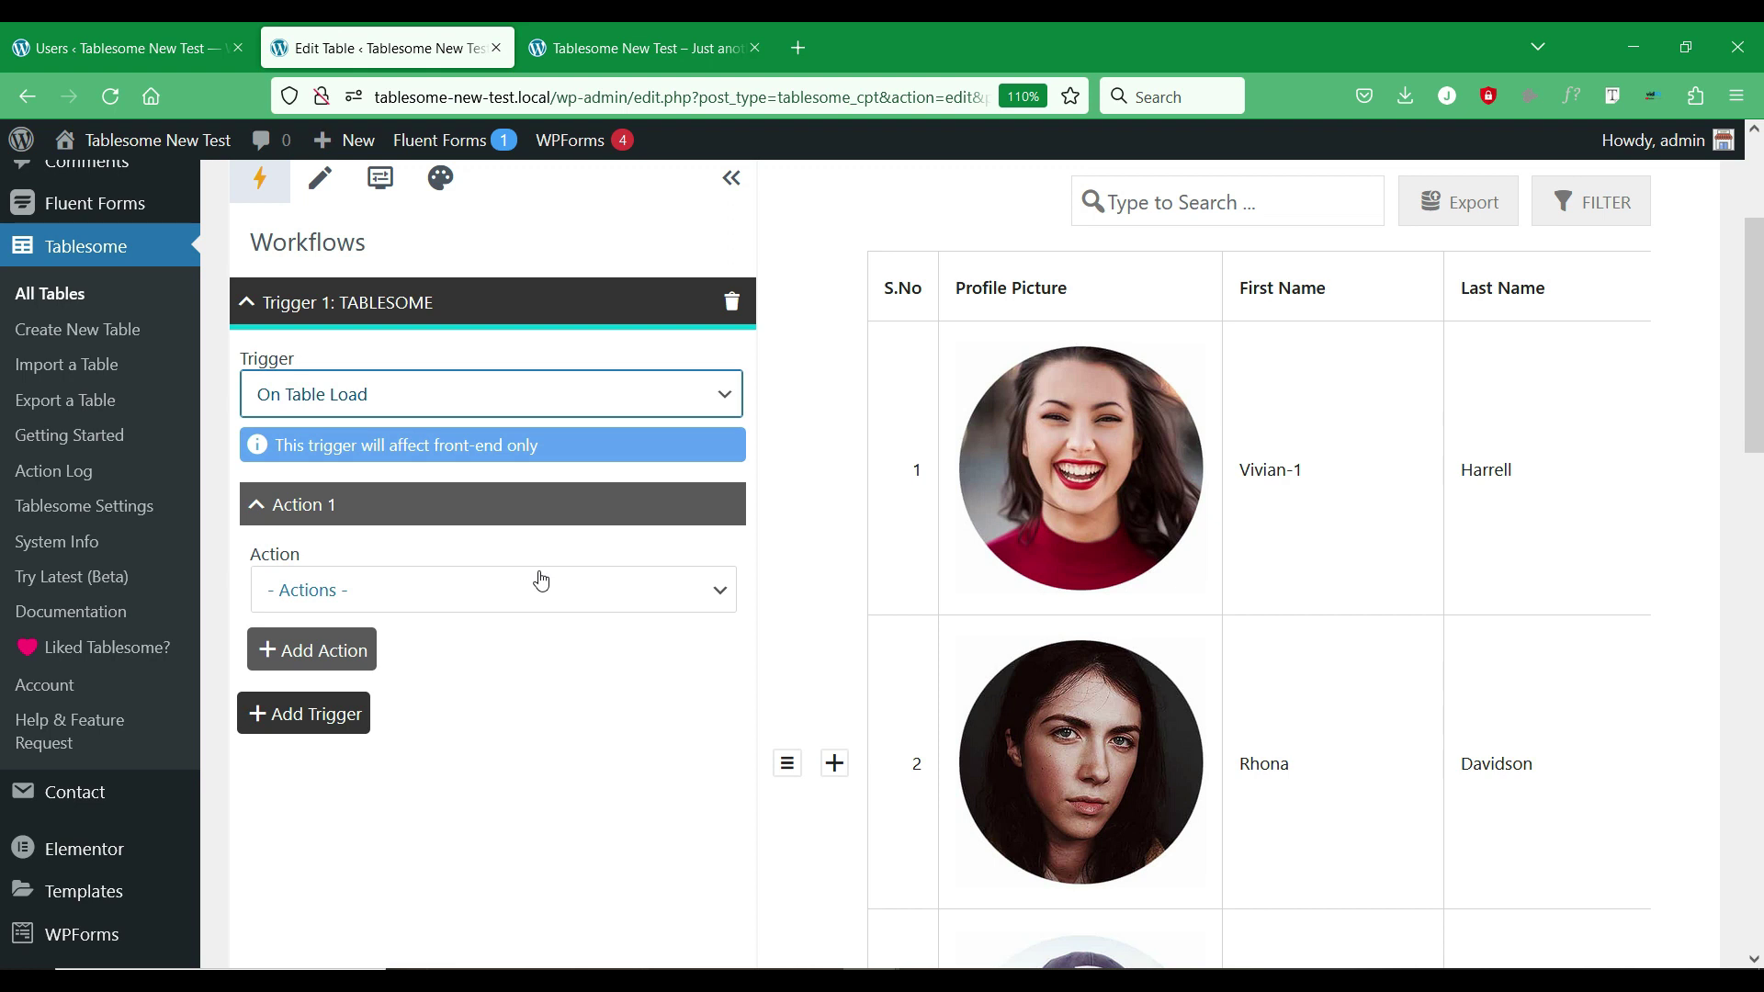
Set the first action of the On Table Load trigger to Tablesome's Filter Table.
left_click(605, 589)
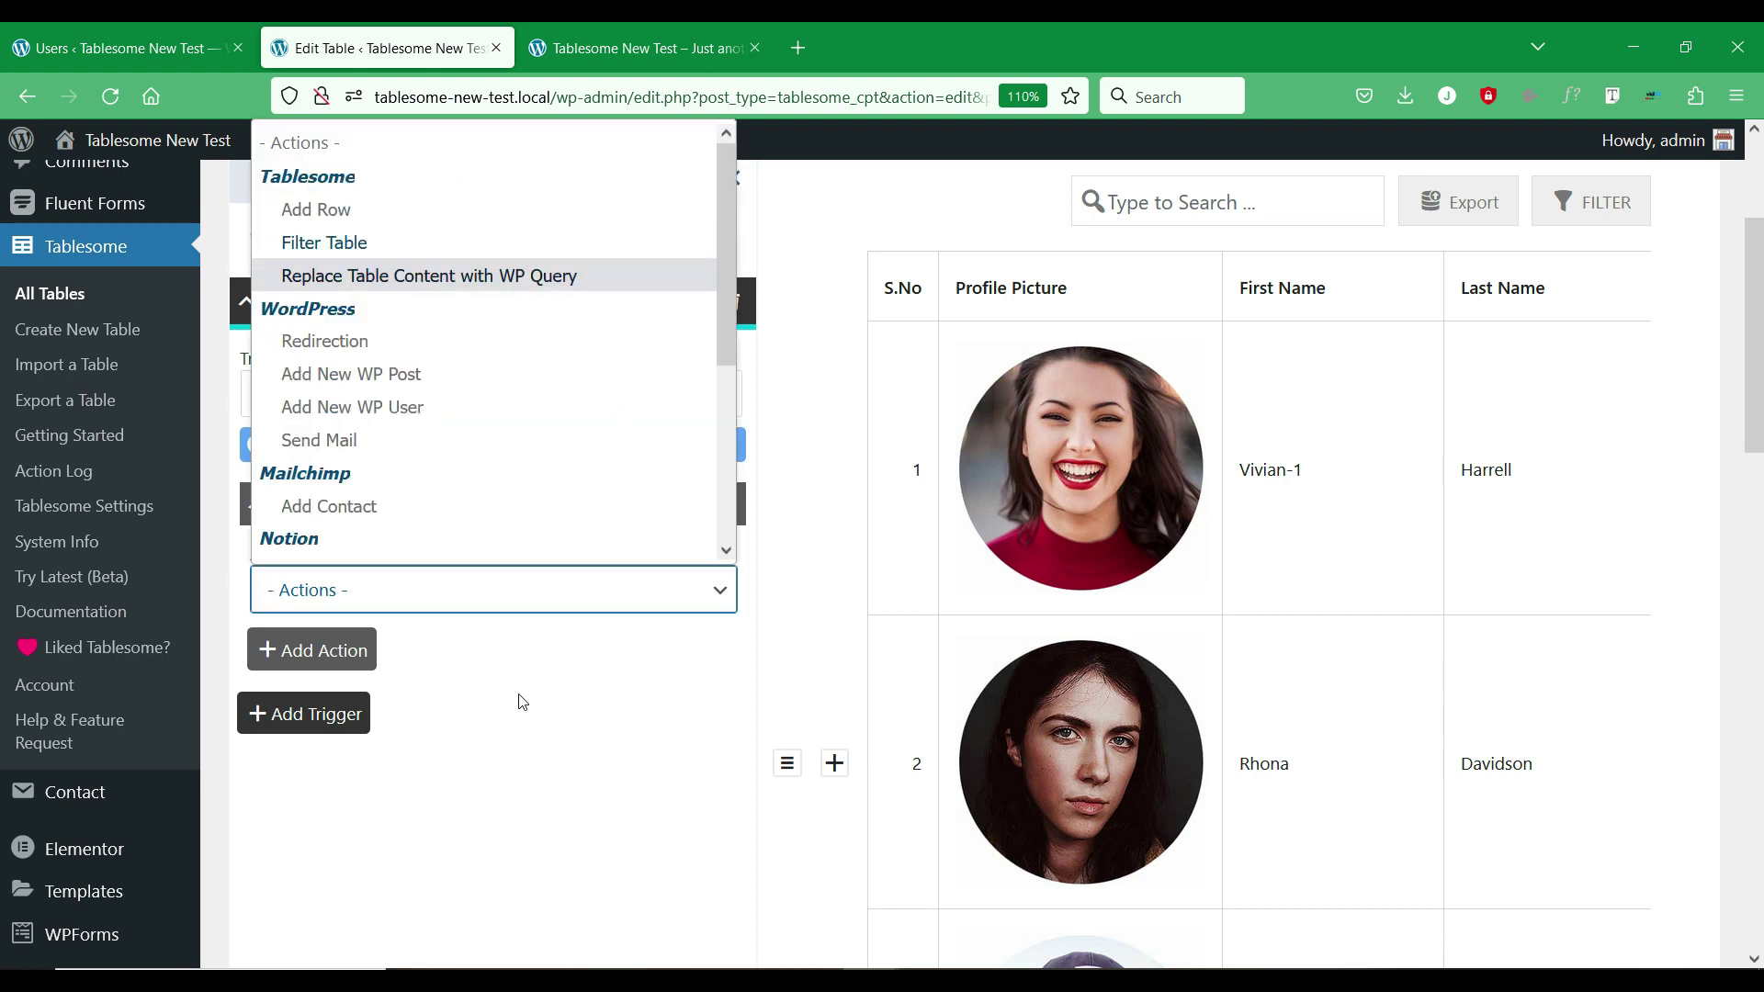
left_click(524, 746)
scroll(524, 744, "up", 2)
scroll(544, 725, "down", 5)
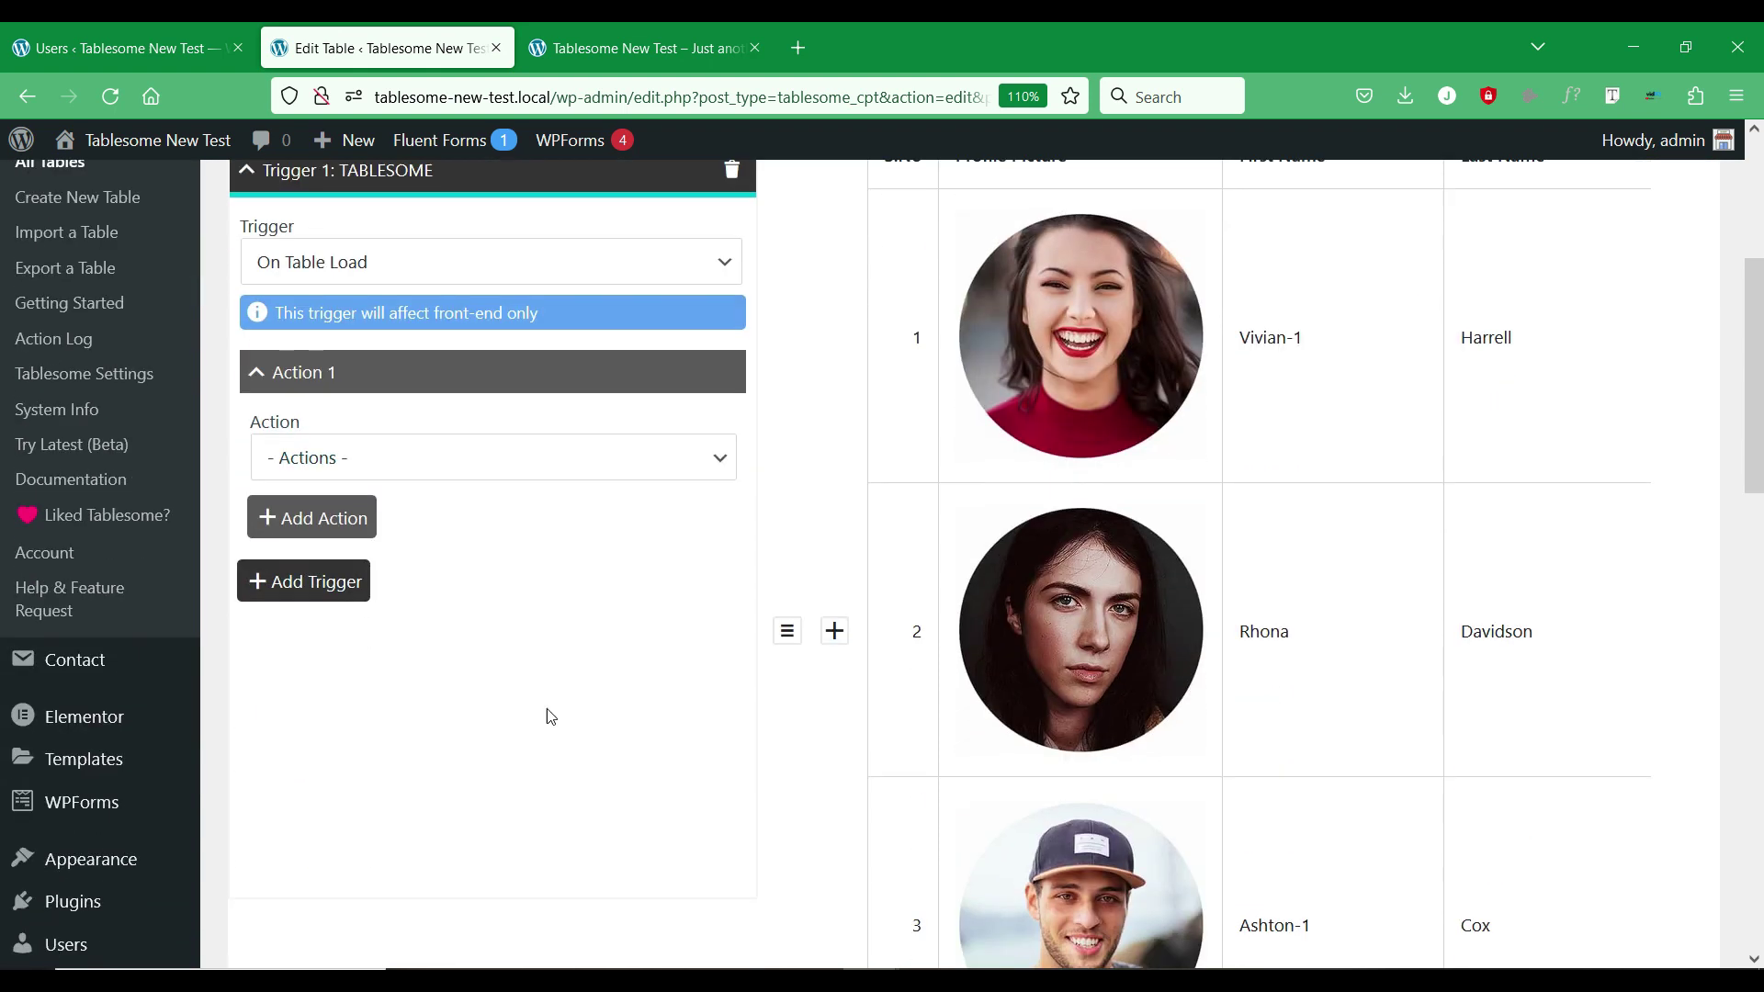
scroll(551, 717, "up", 2)
left_click(585, 339)
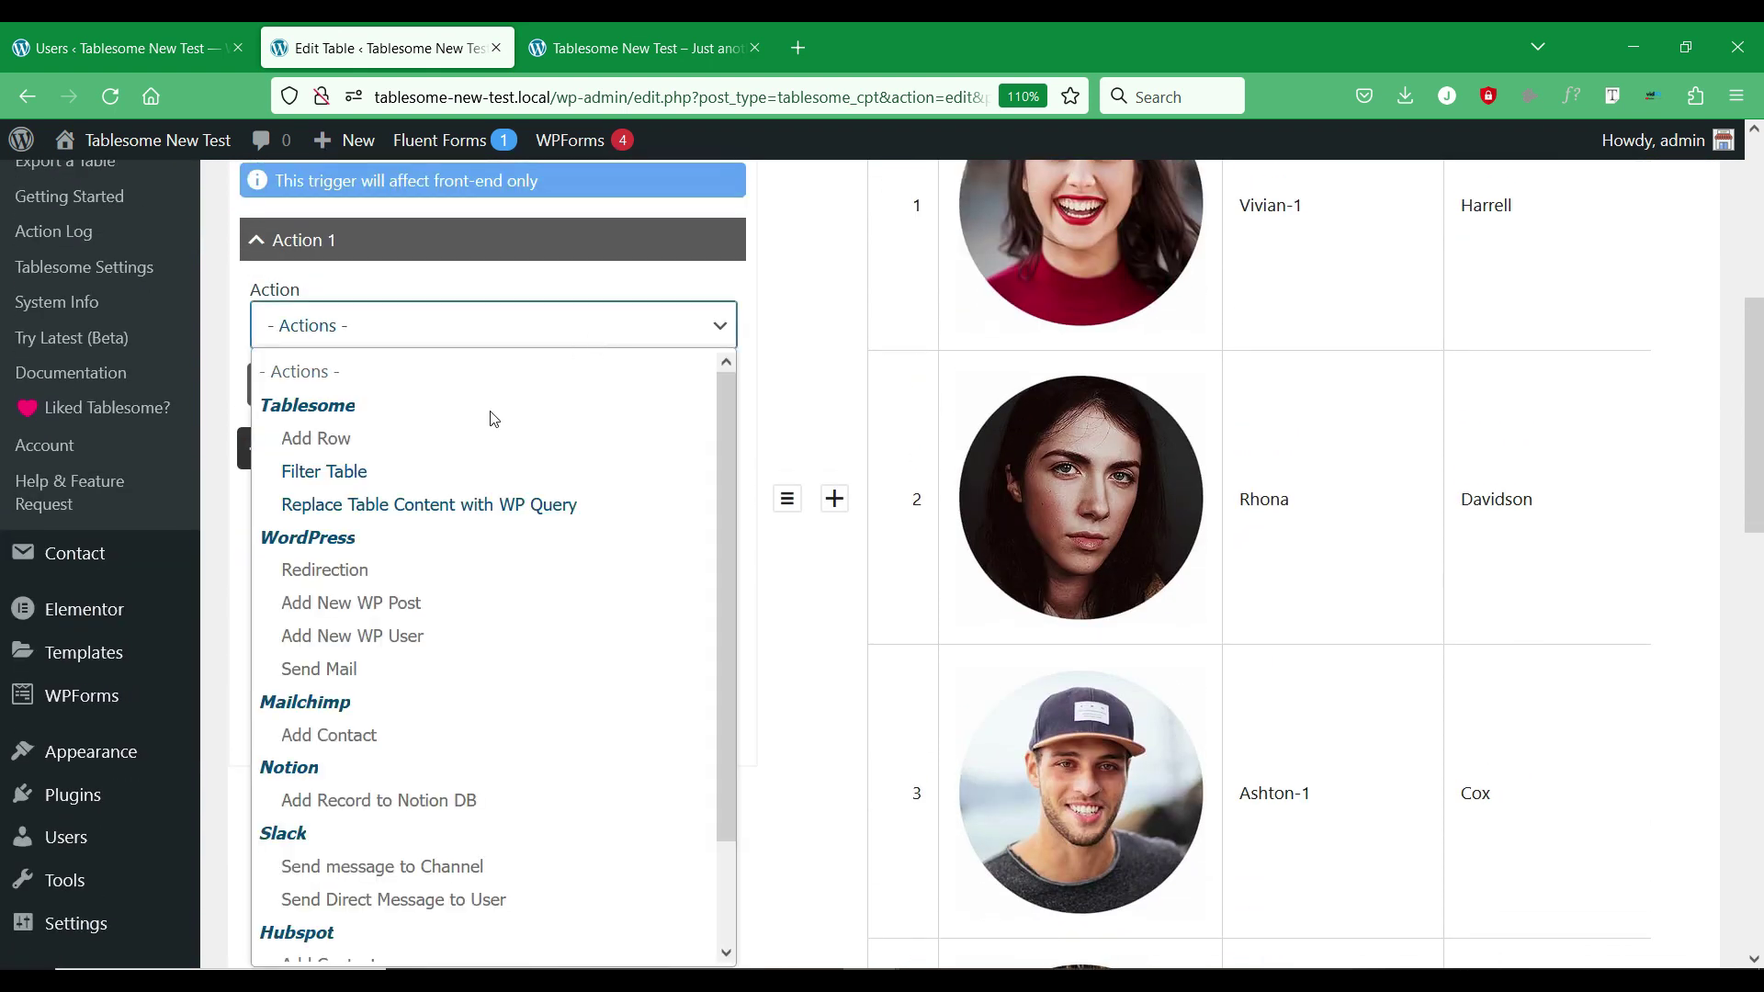
left_click(447, 477)
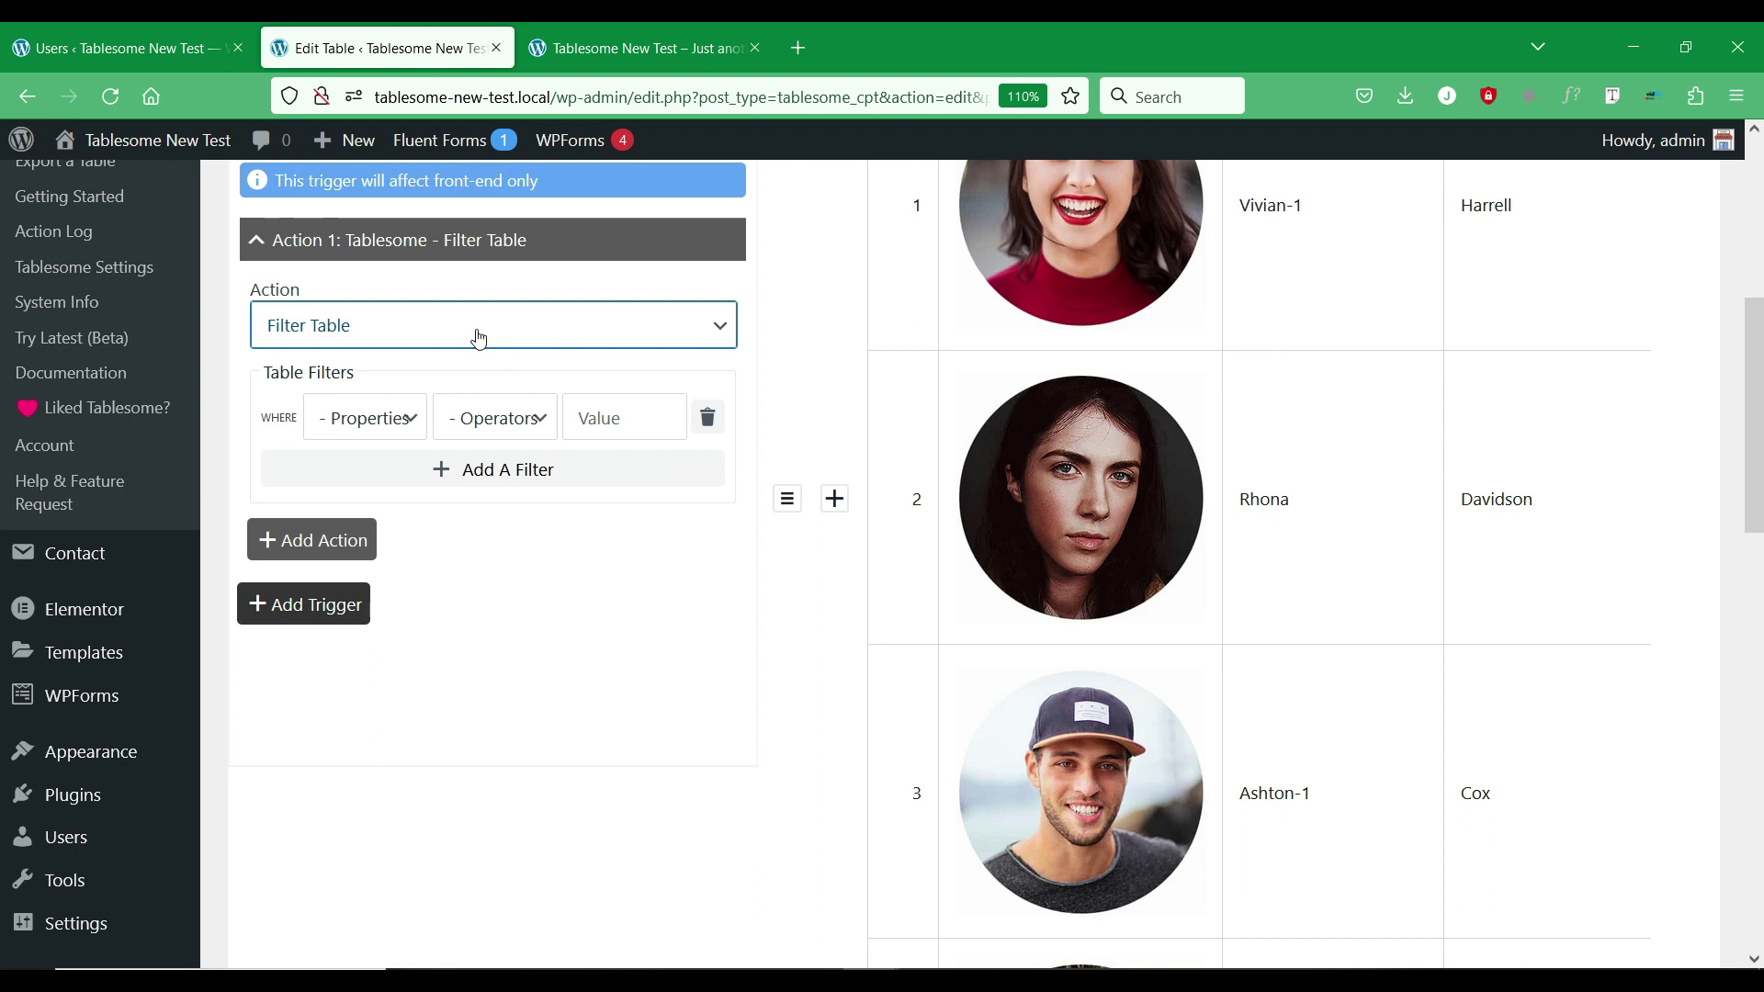
Set the first table filter to First Name with the Contains operator, and add a second filter row.
left_click(377, 418)
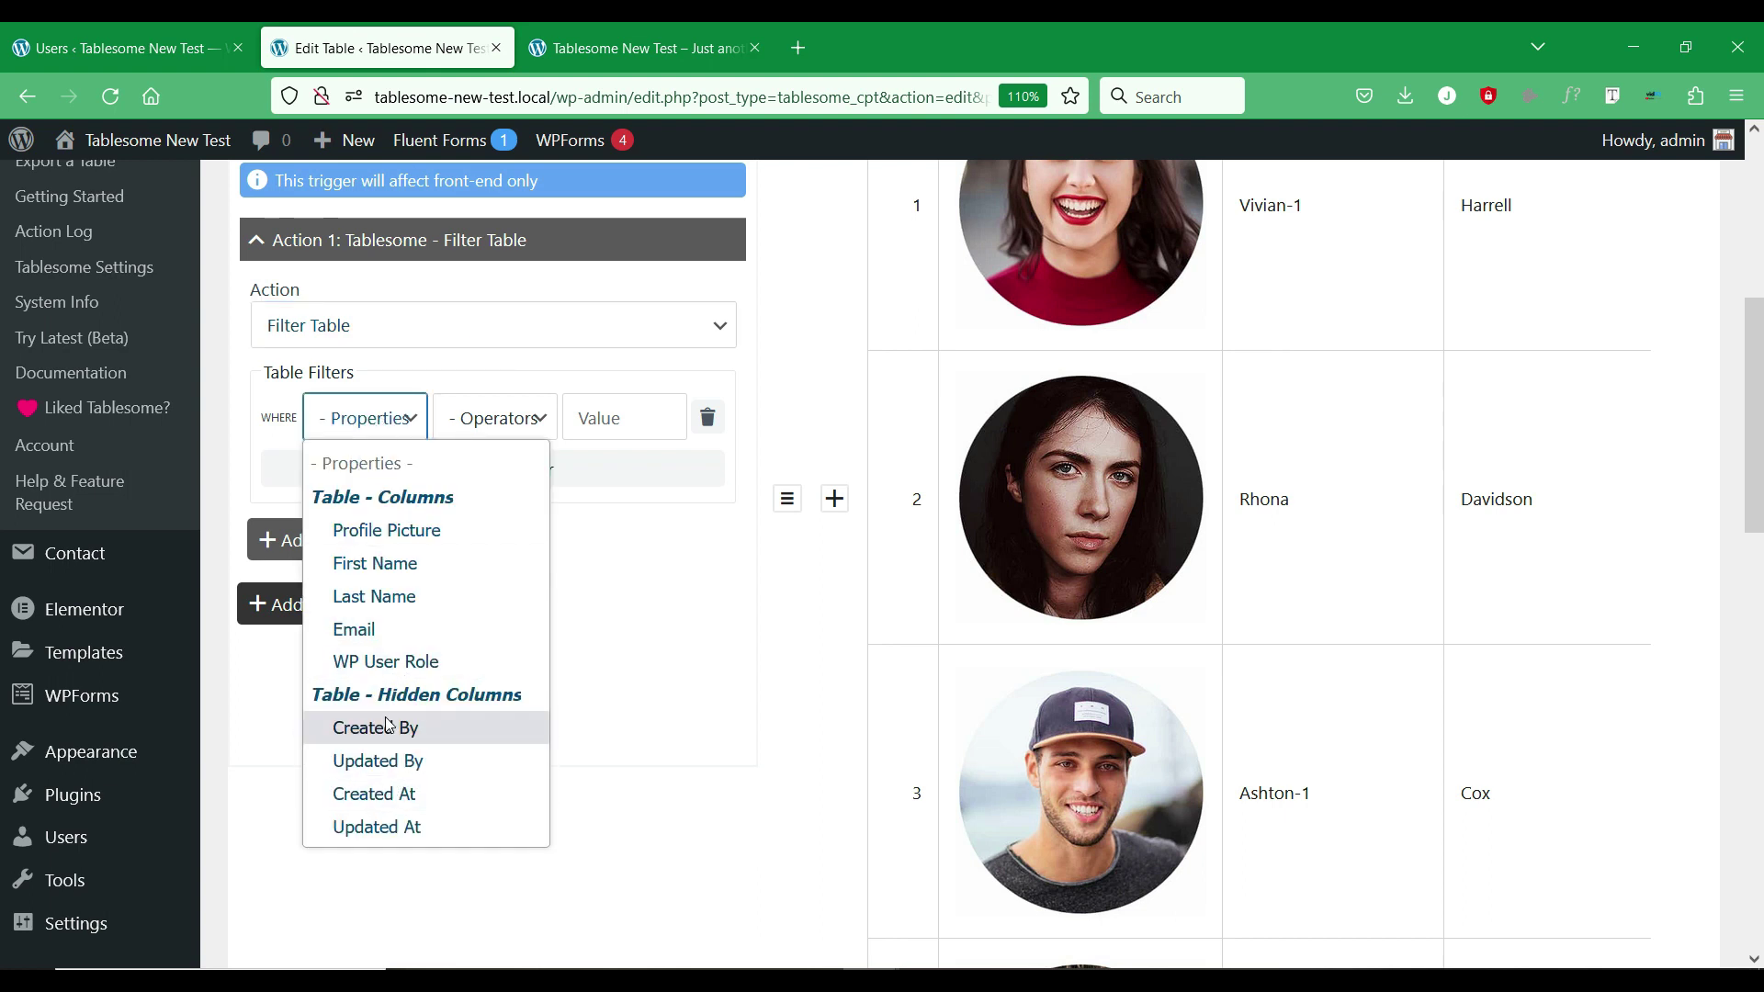
left_click(459, 563)
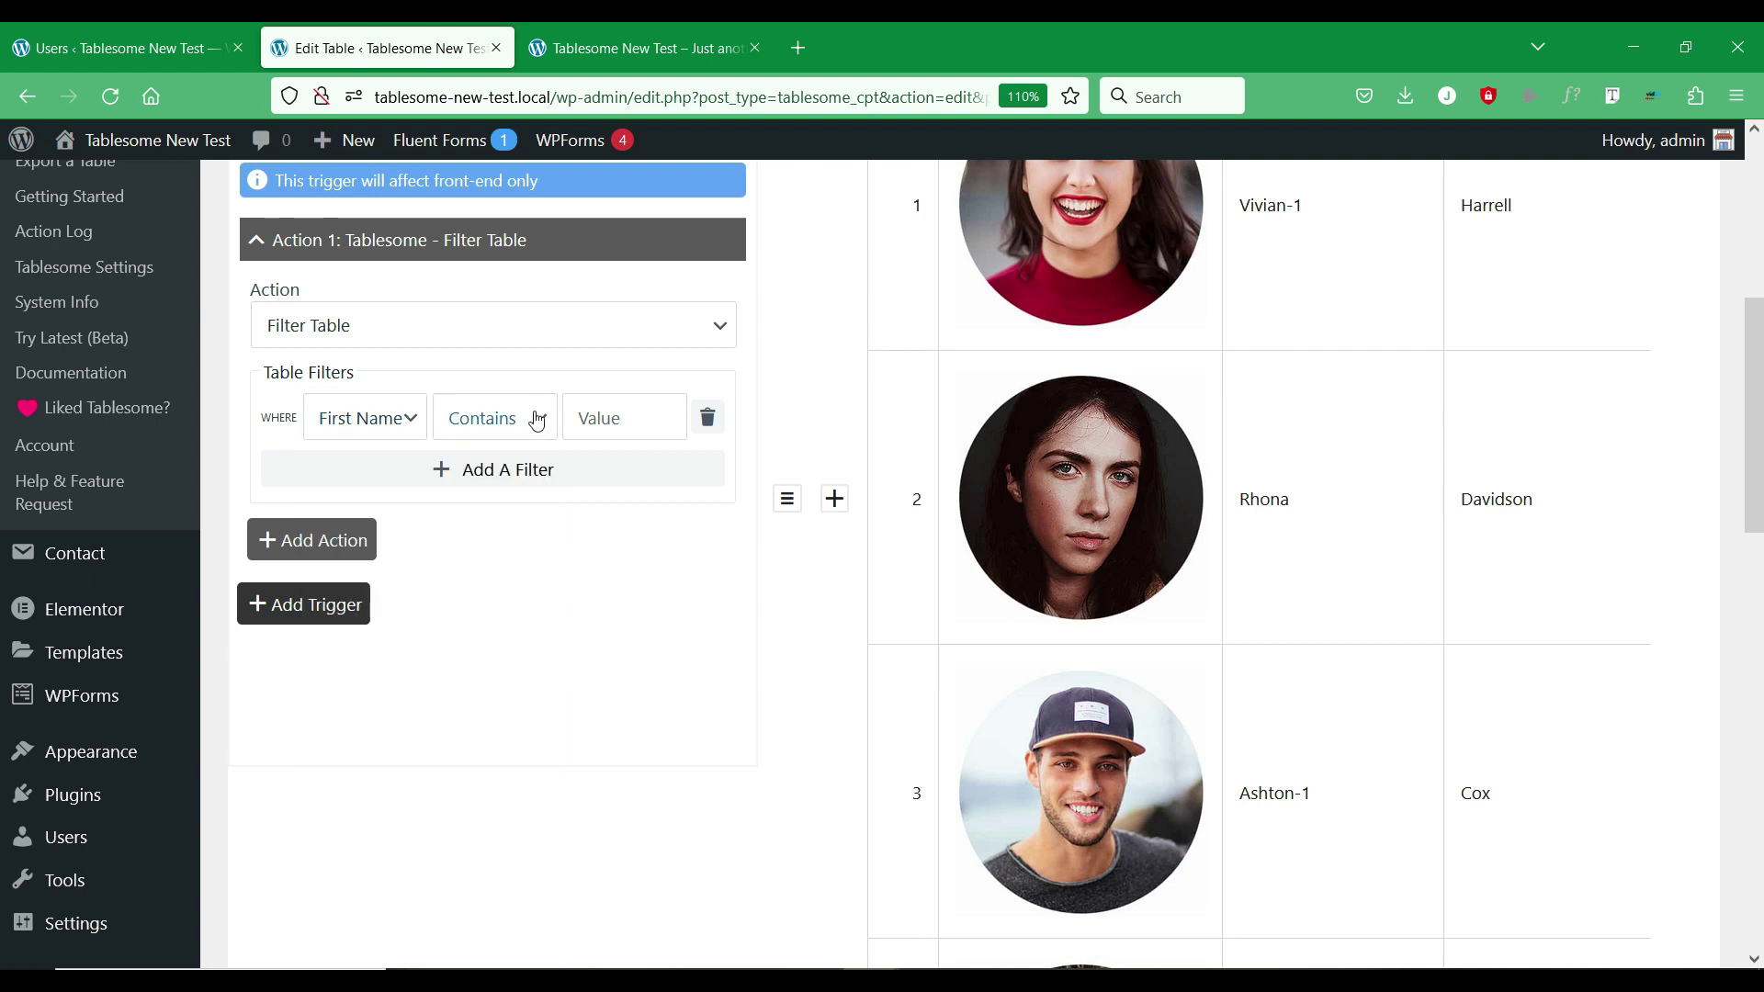
left_click(537, 418)
left_click(630, 413)
left_click(559, 467)
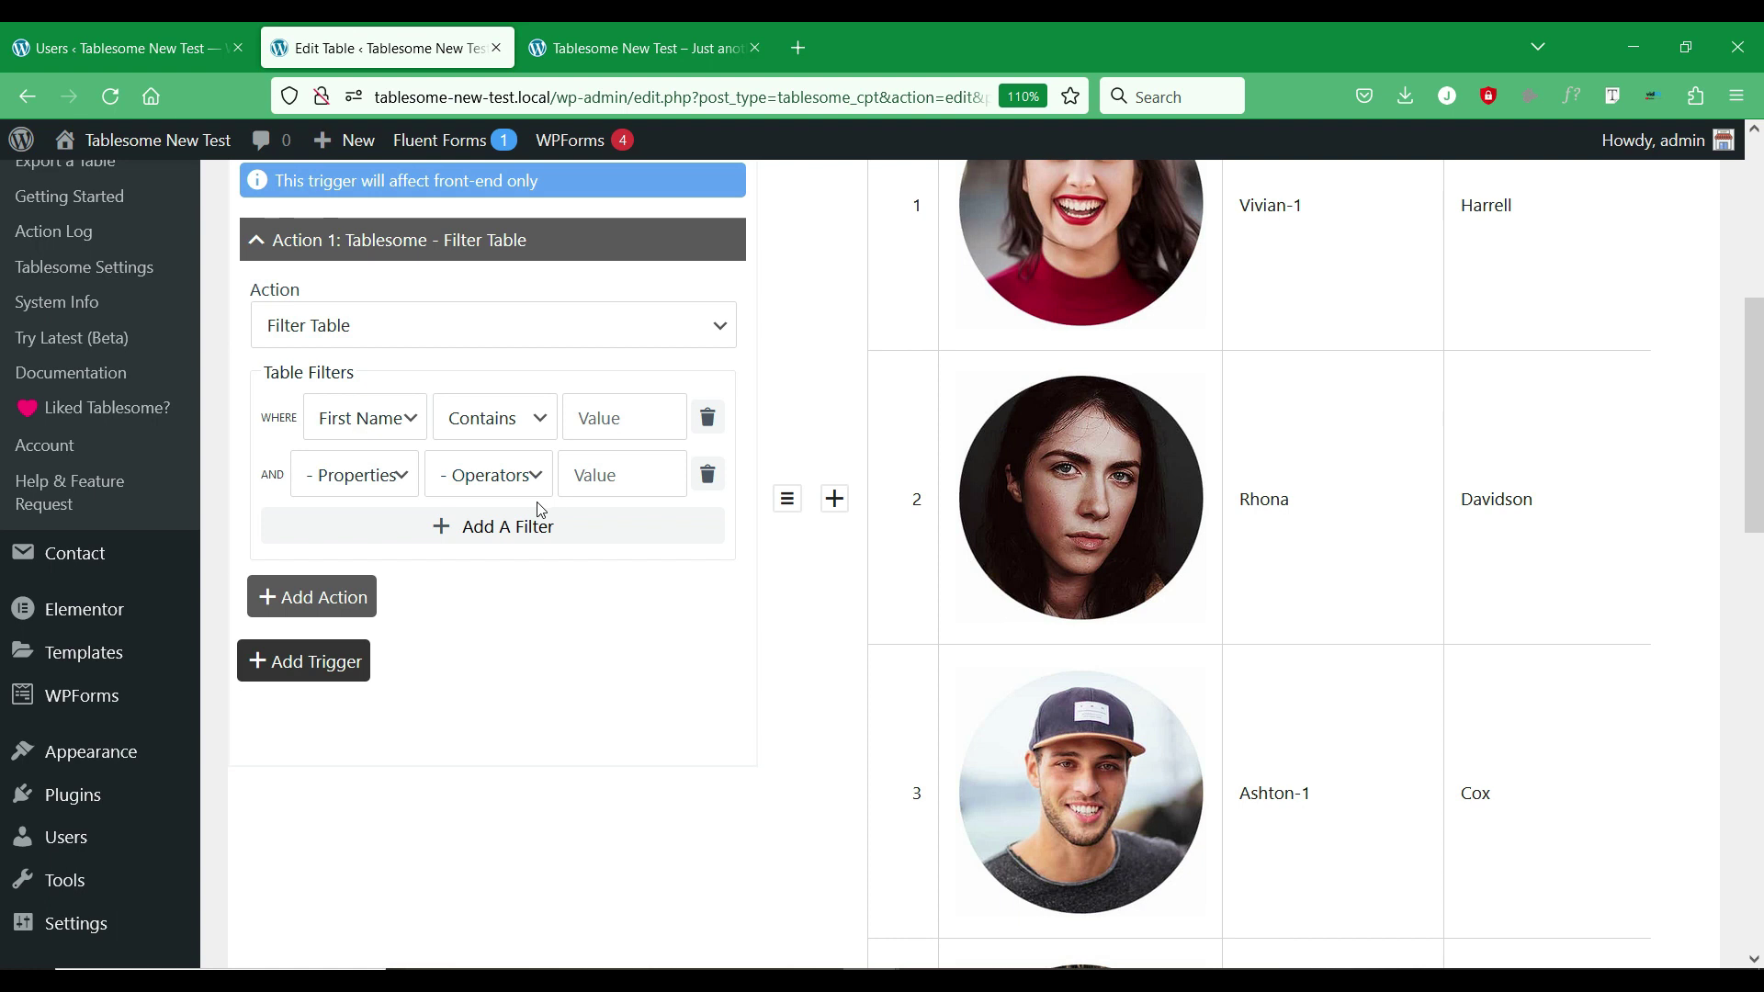
scroll(540, 505, "up", 3)
scroll(540, 509, "up", 1)
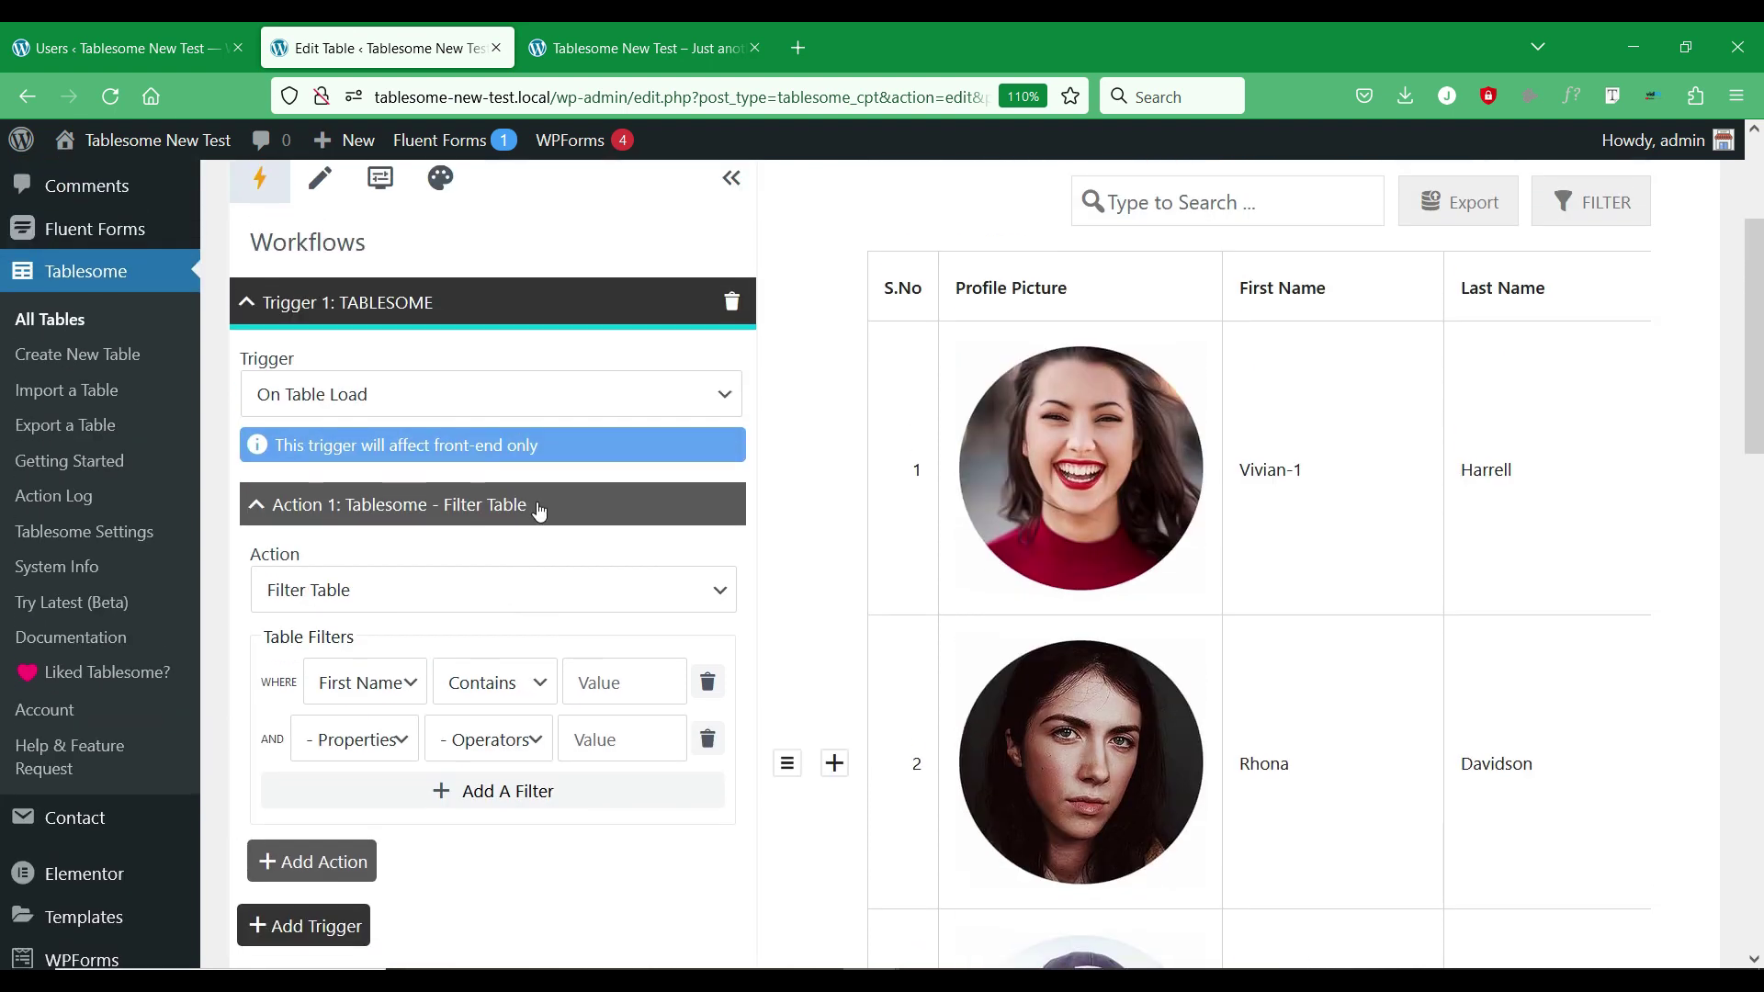
scroll(540, 511, "up", 6)
scroll(540, 511, "down", 3)
scroll(540, 511, "up", 3)
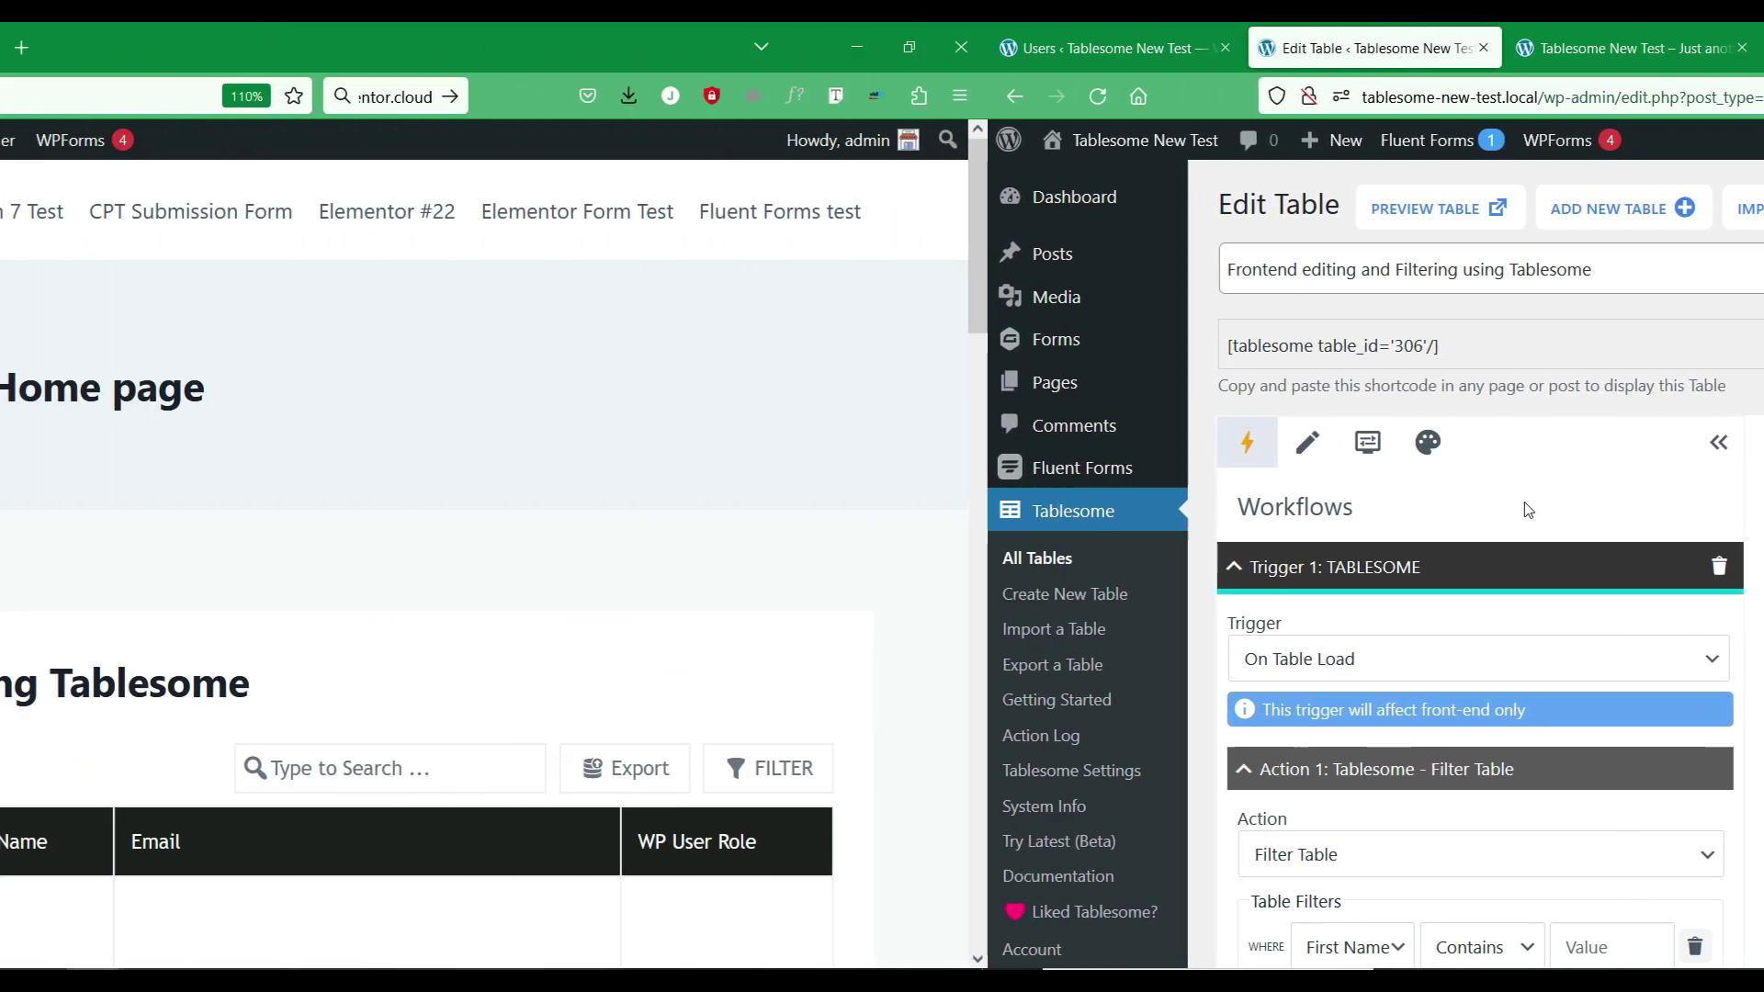
Check the export and filter options of the home page table, and try its search with "y7" before clearing it.
scroll(368, 403, "down", 5)
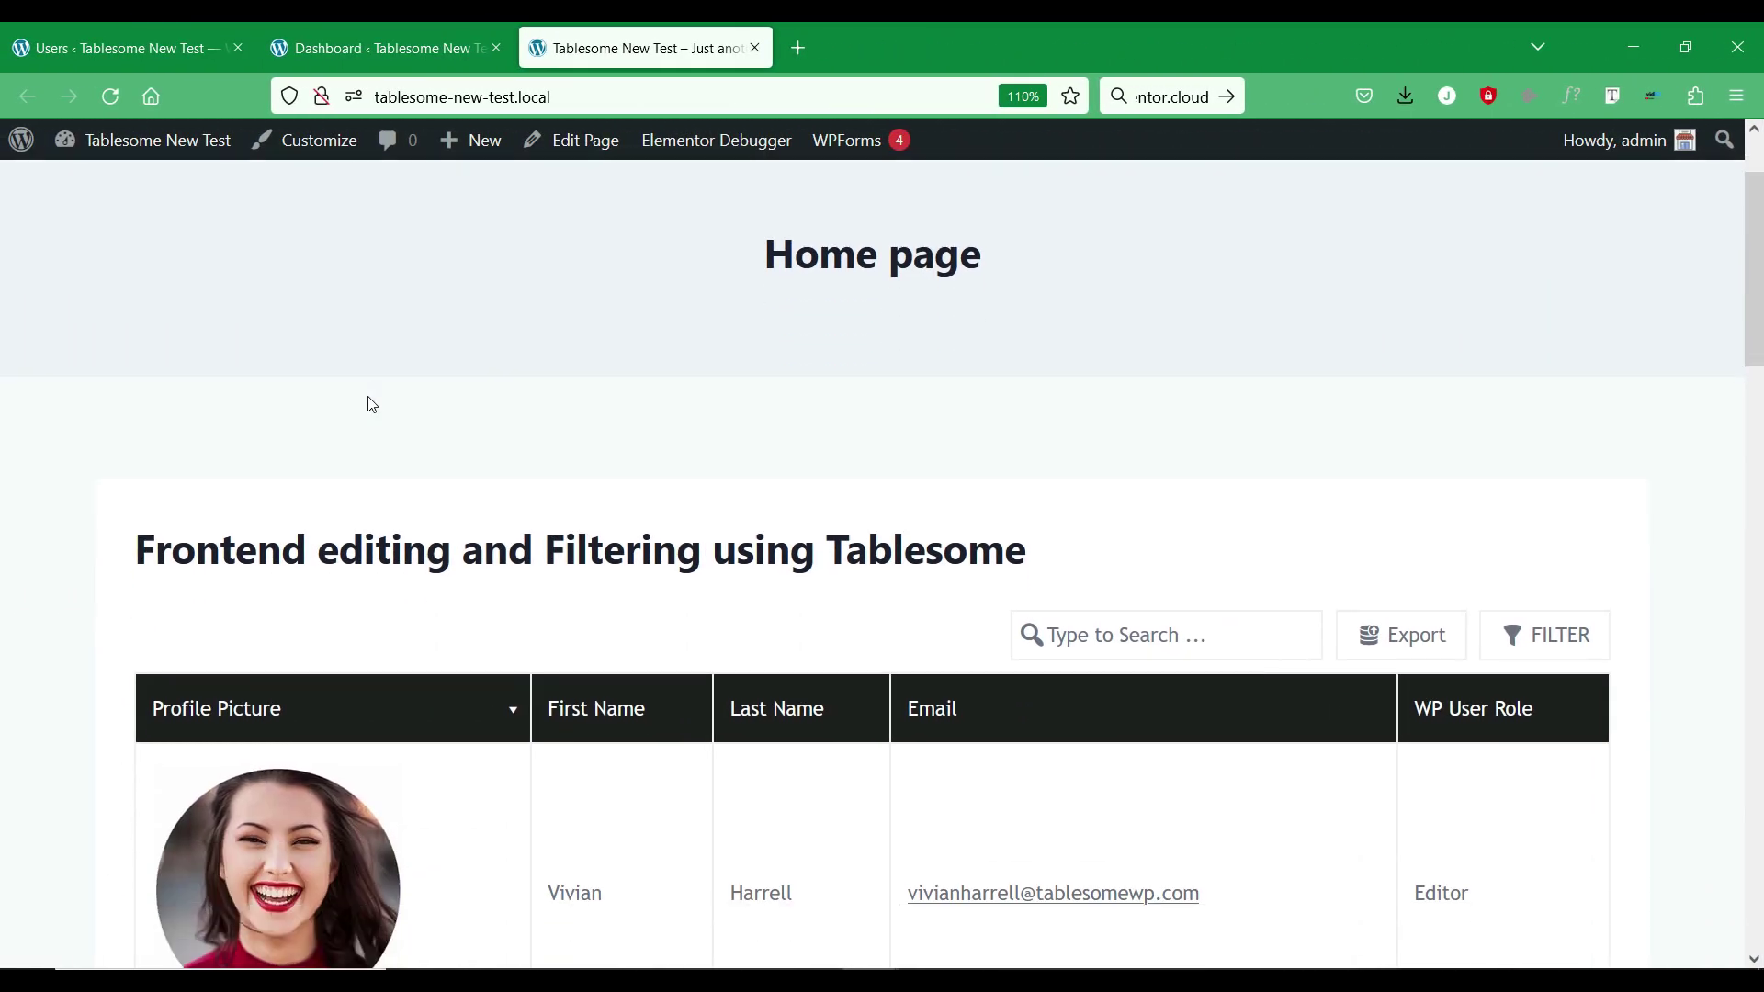
scroll(371, 403, "up", 1)
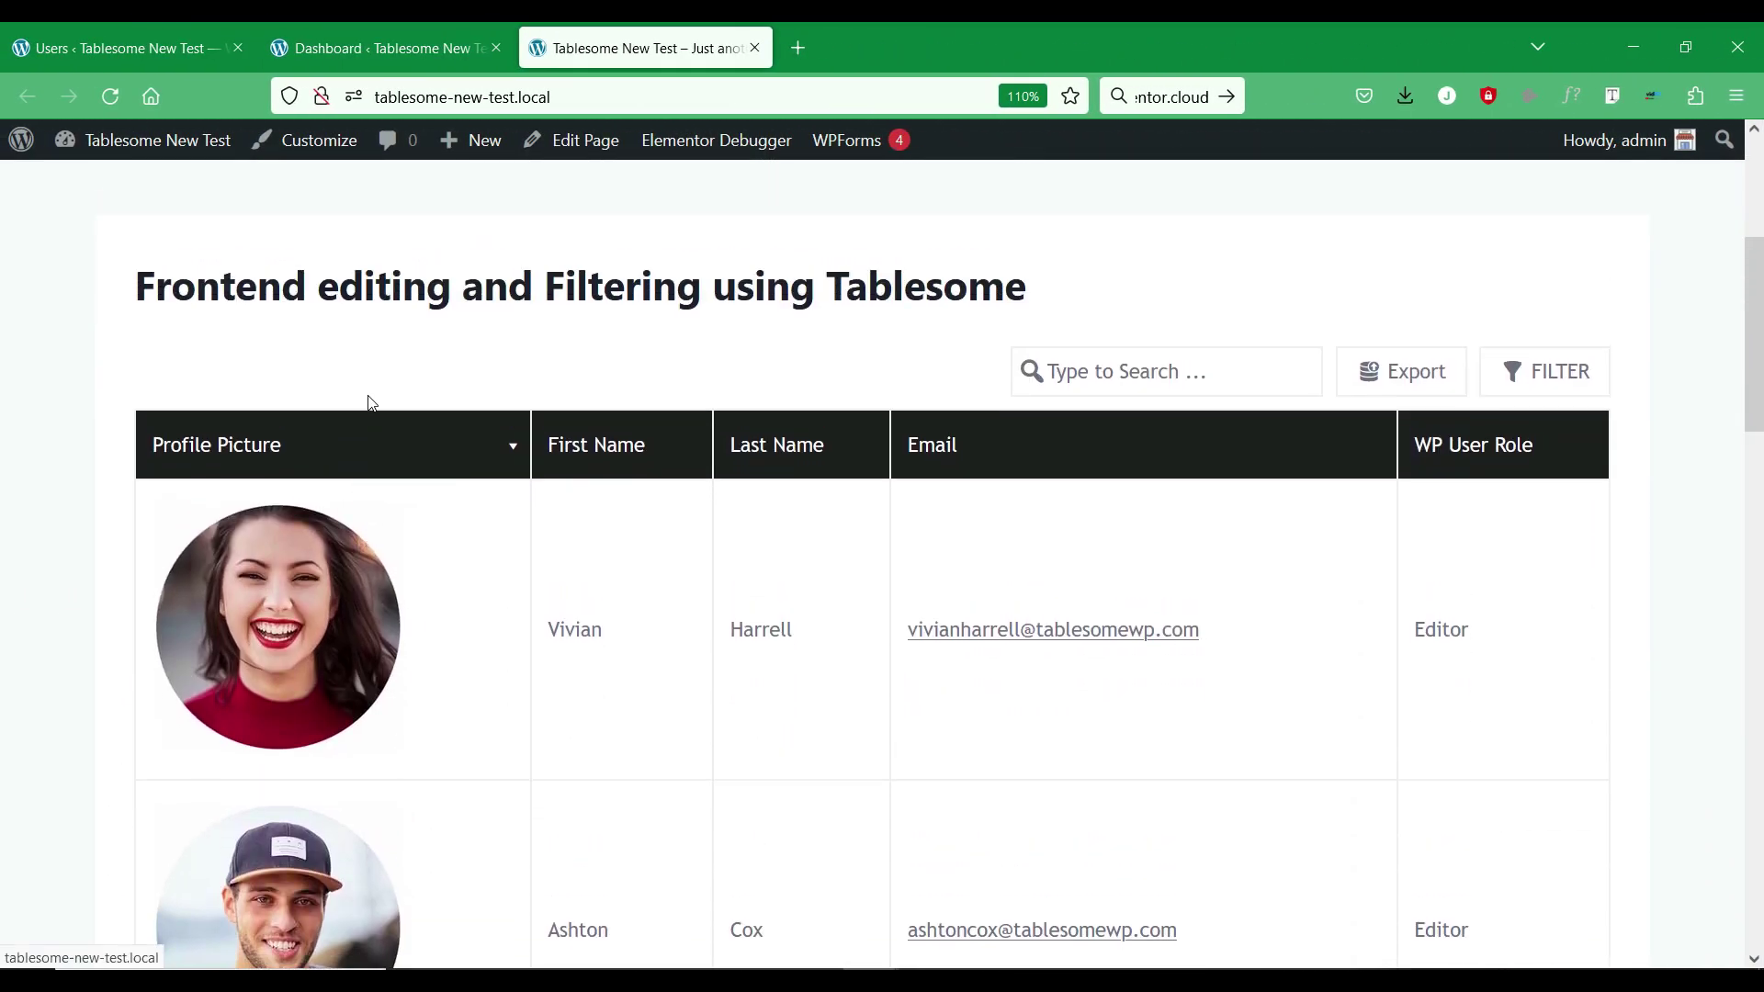
left_click(1387, 378)
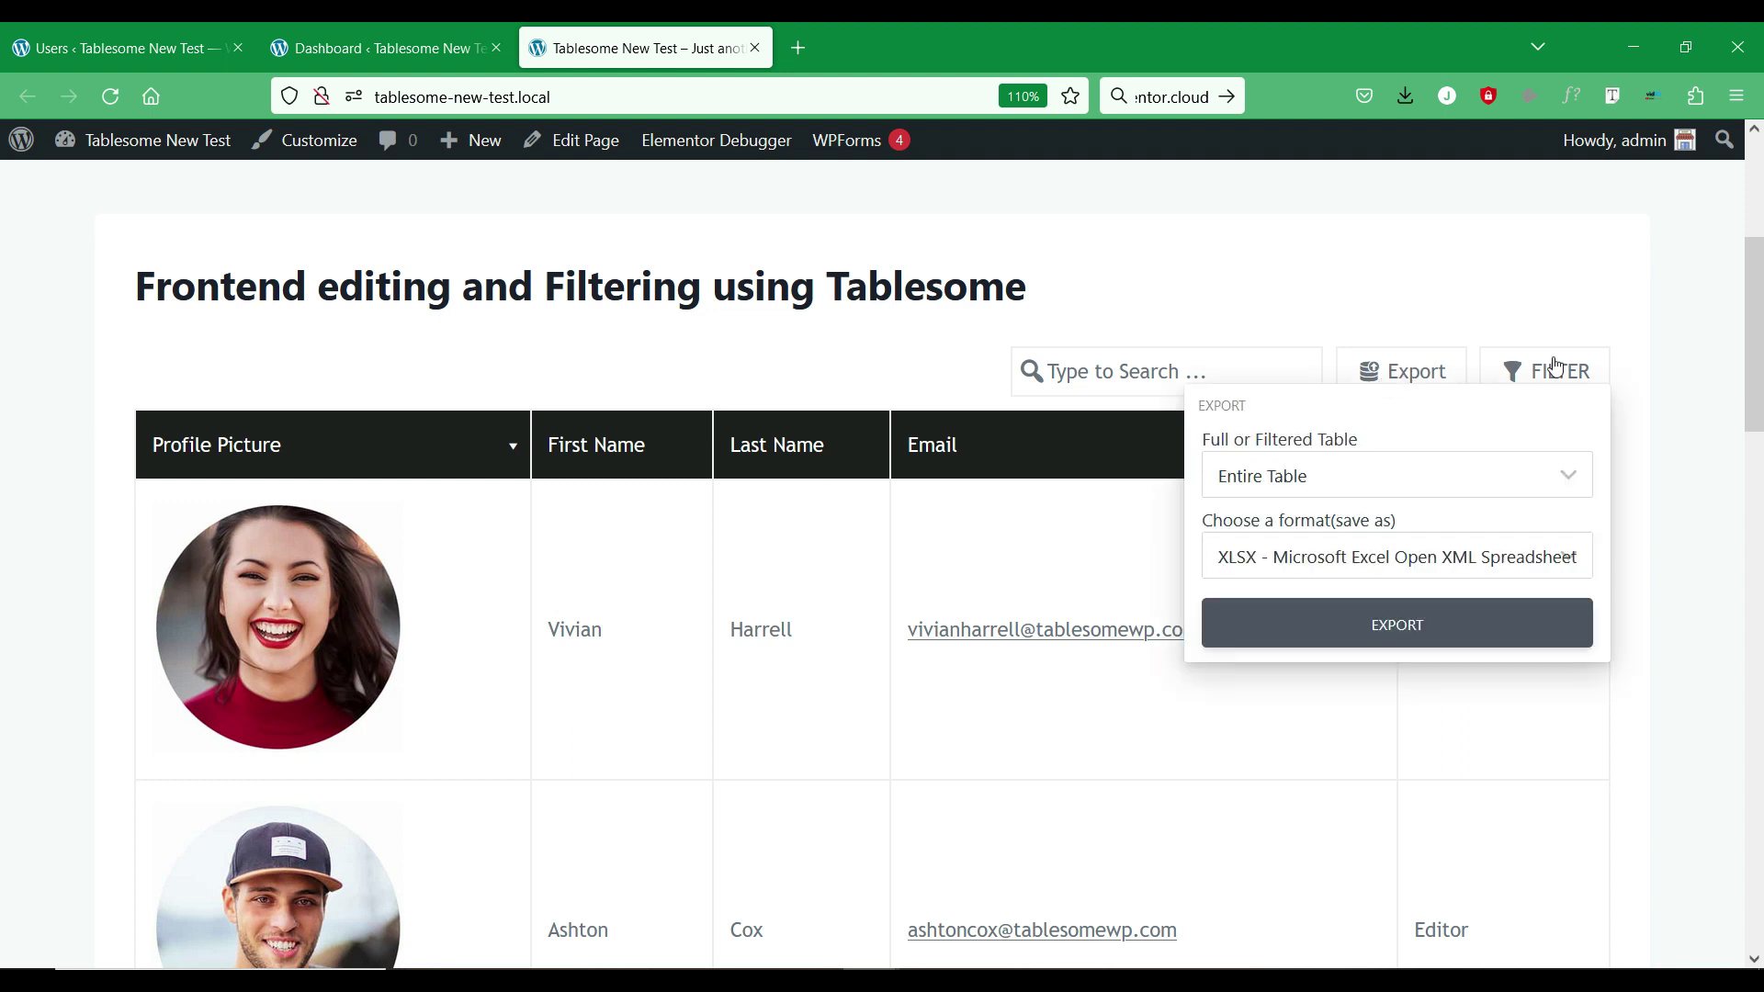
left_click(1554, 366)
left_click(1402, 371)
left_click(1199, 380)
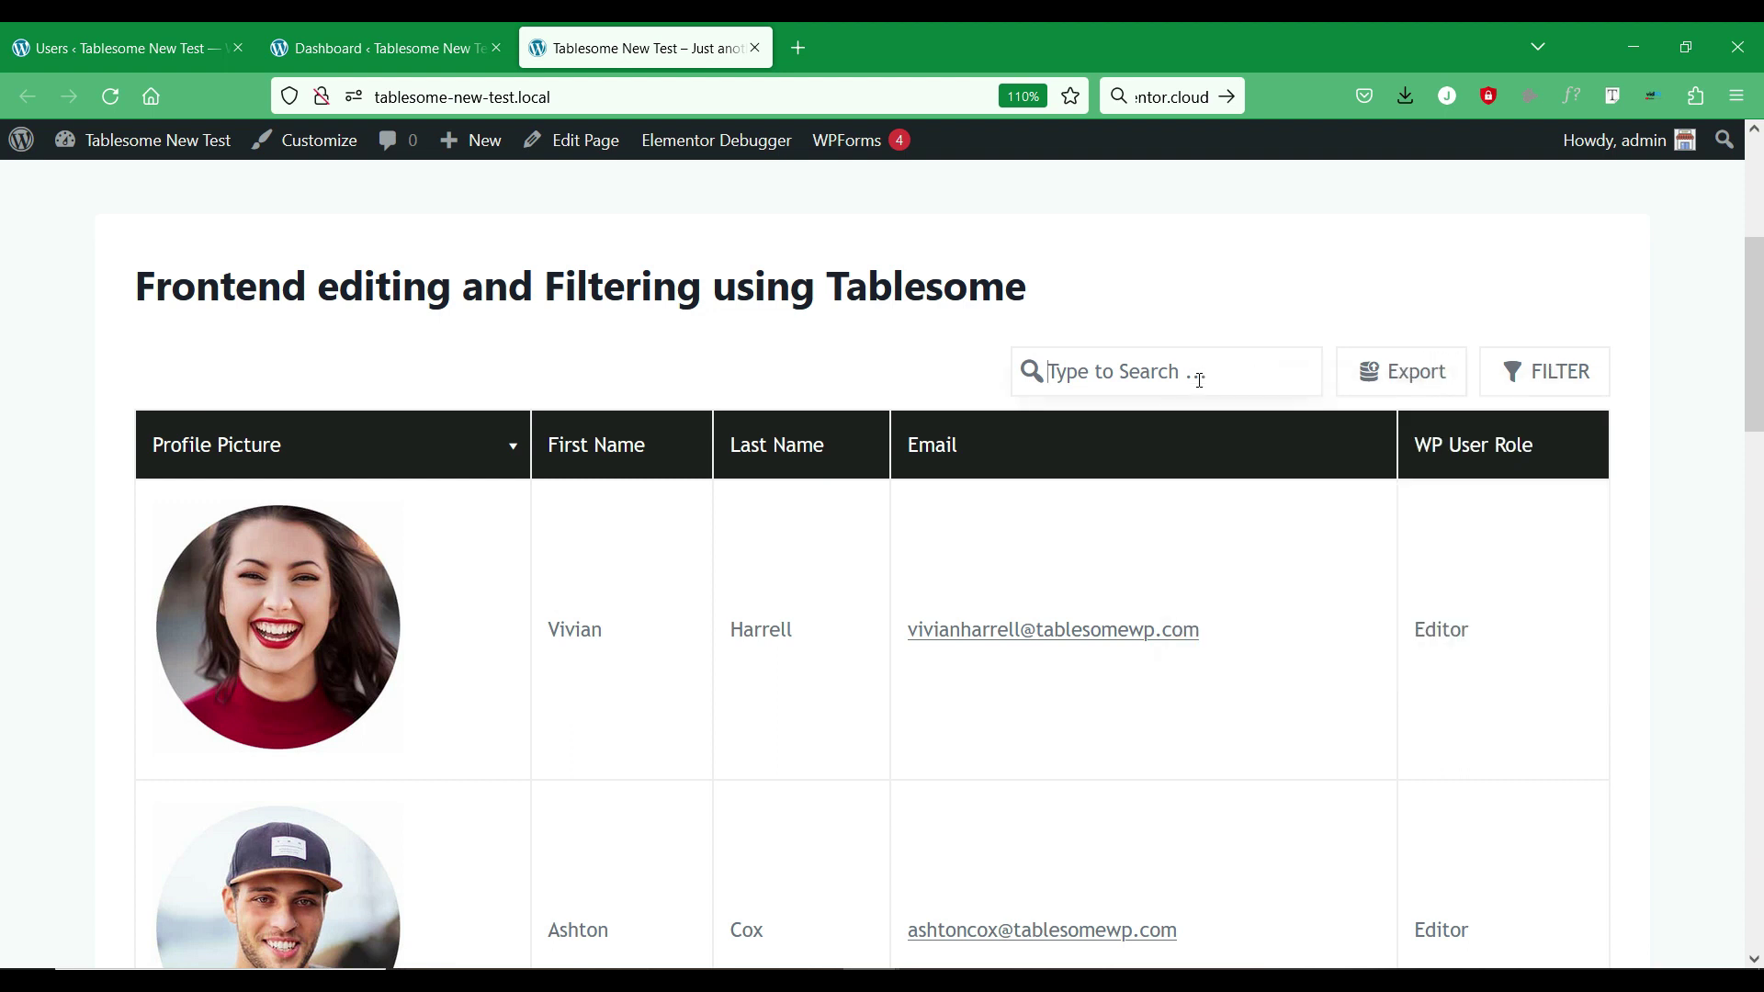
type("y7")
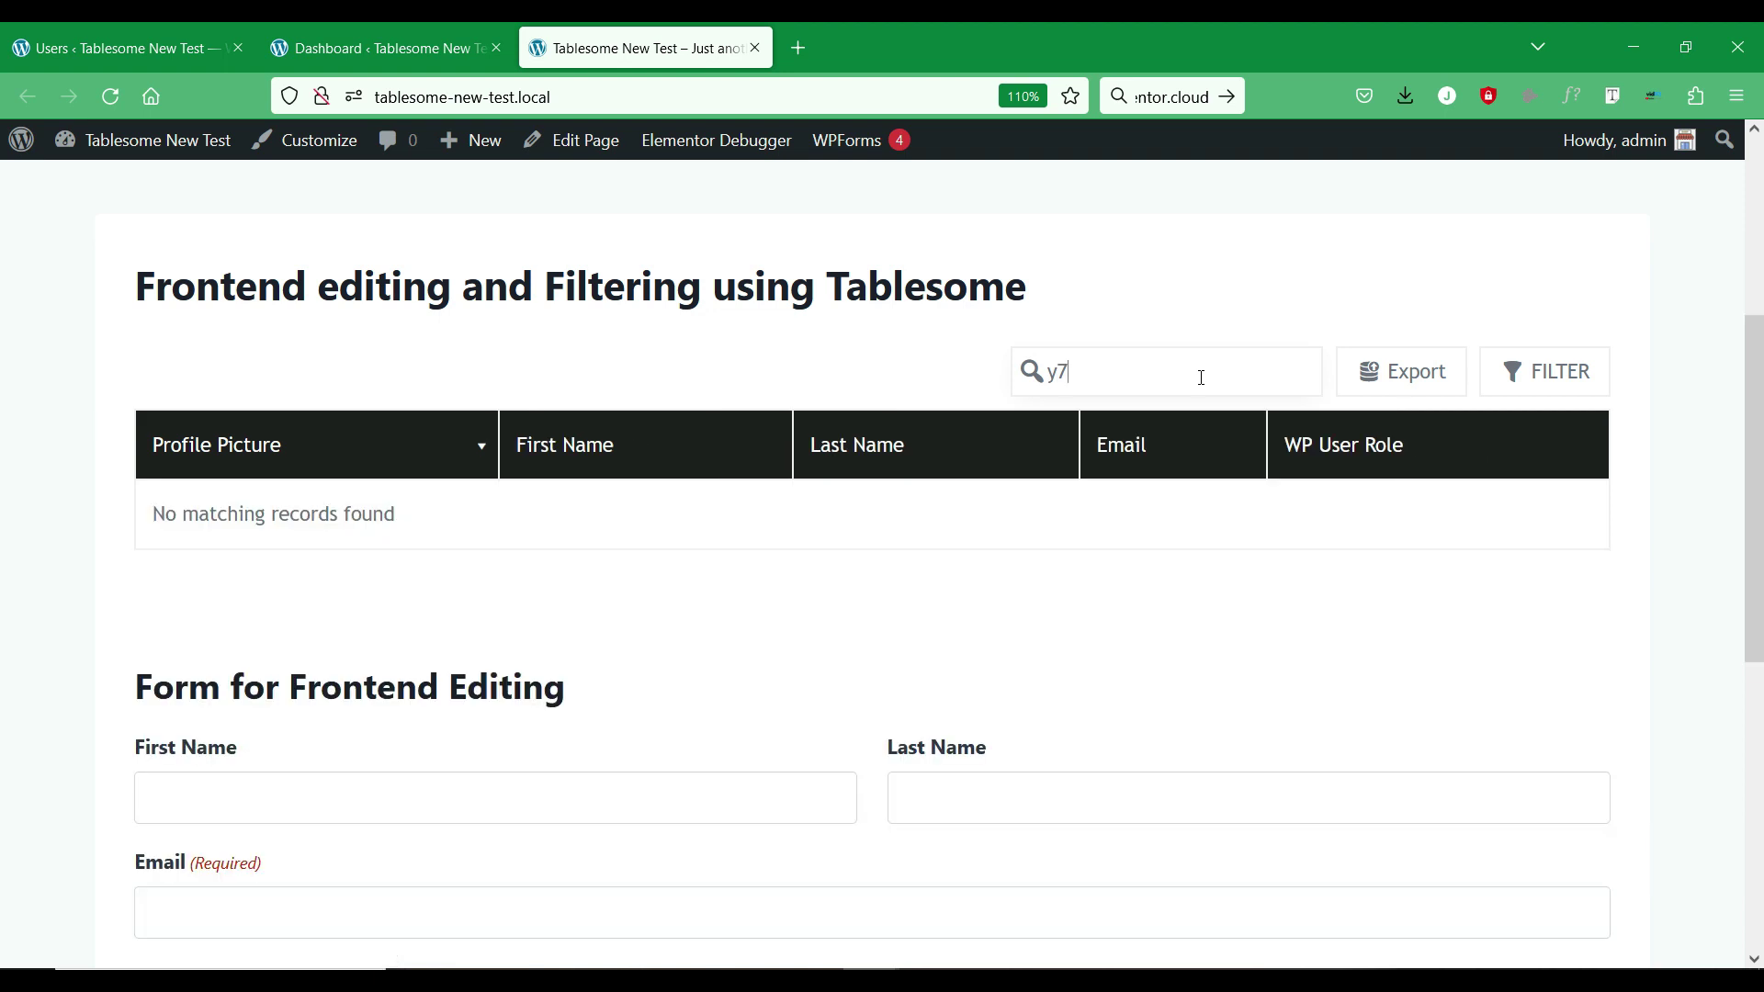
key("BackSpace")
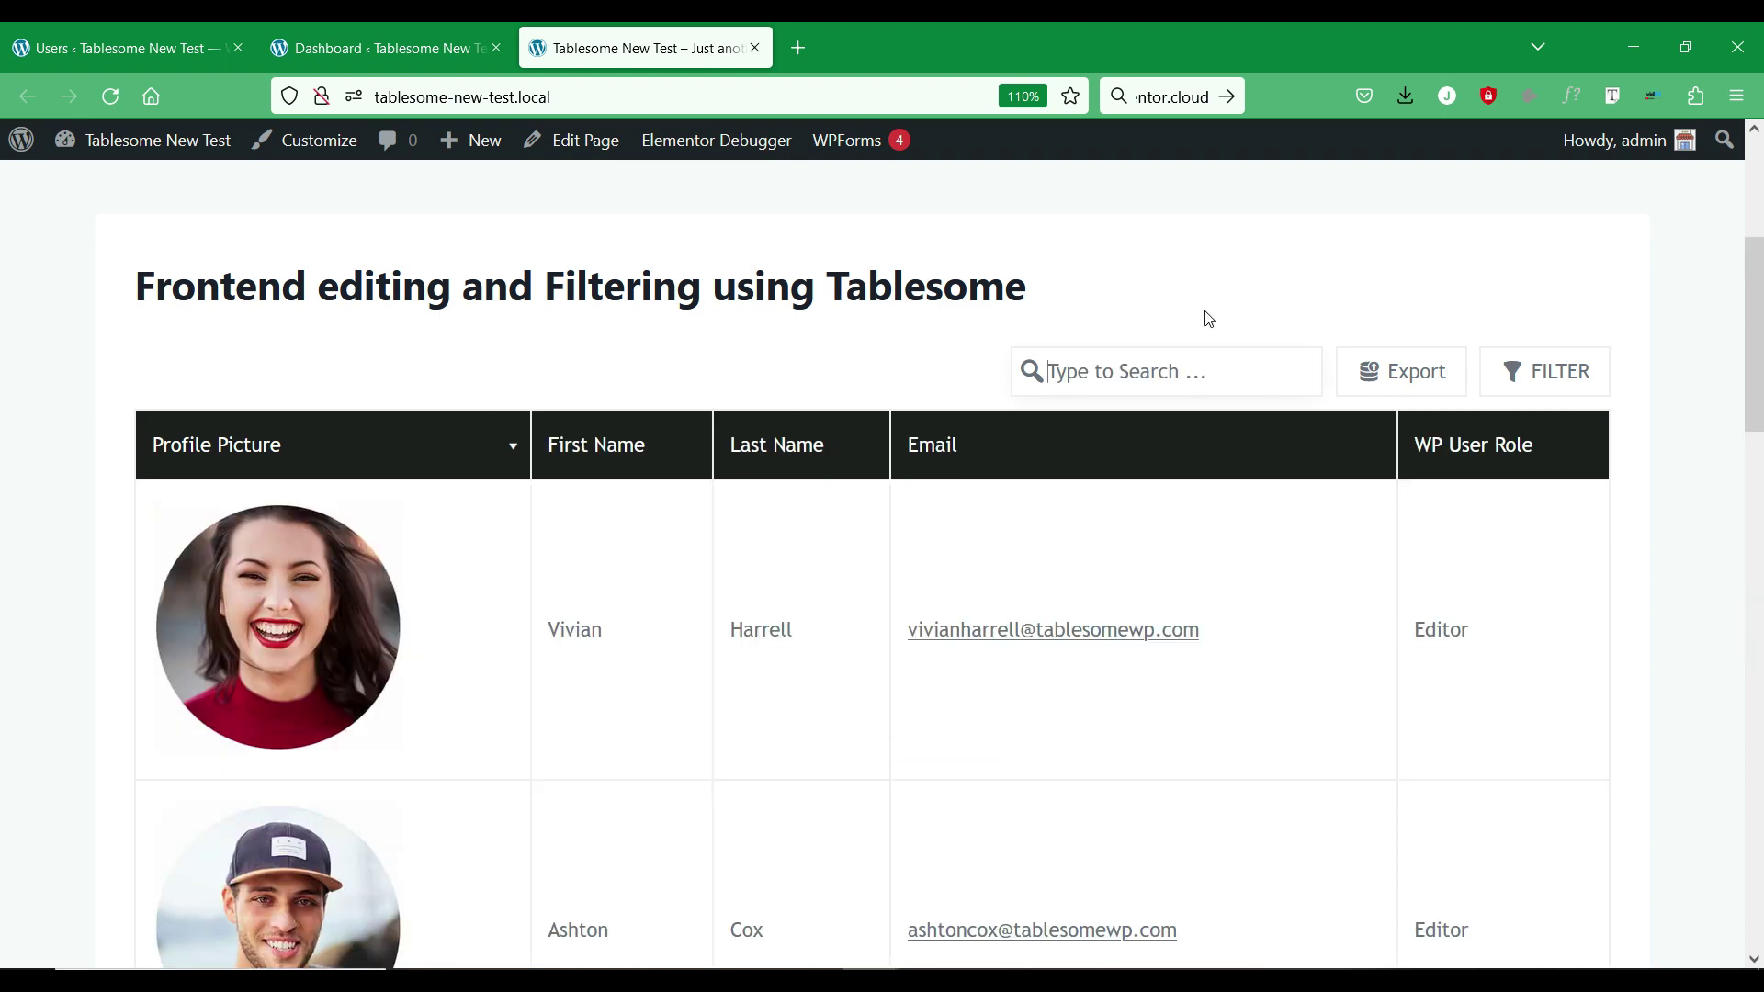
Look through the home page table's rows and the fields of the Form for Frontend Editing below it.
scroll(552, 452, "down", 3)
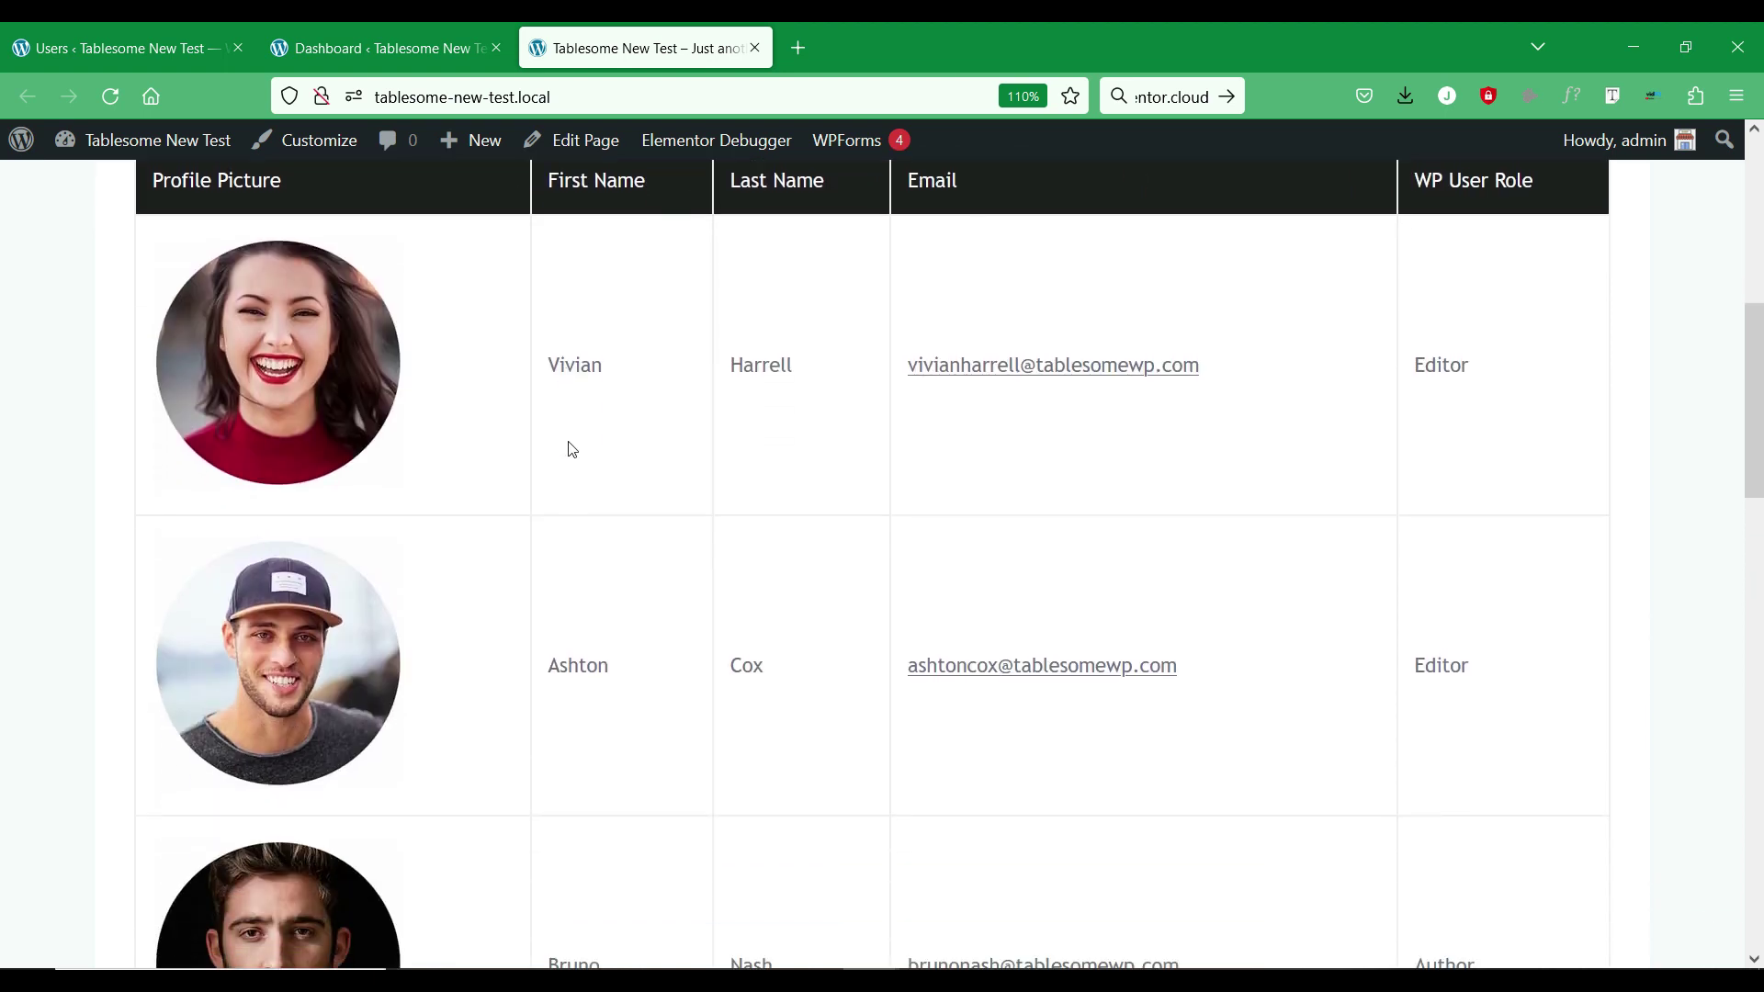
scroll(582, 447, "down", 15)
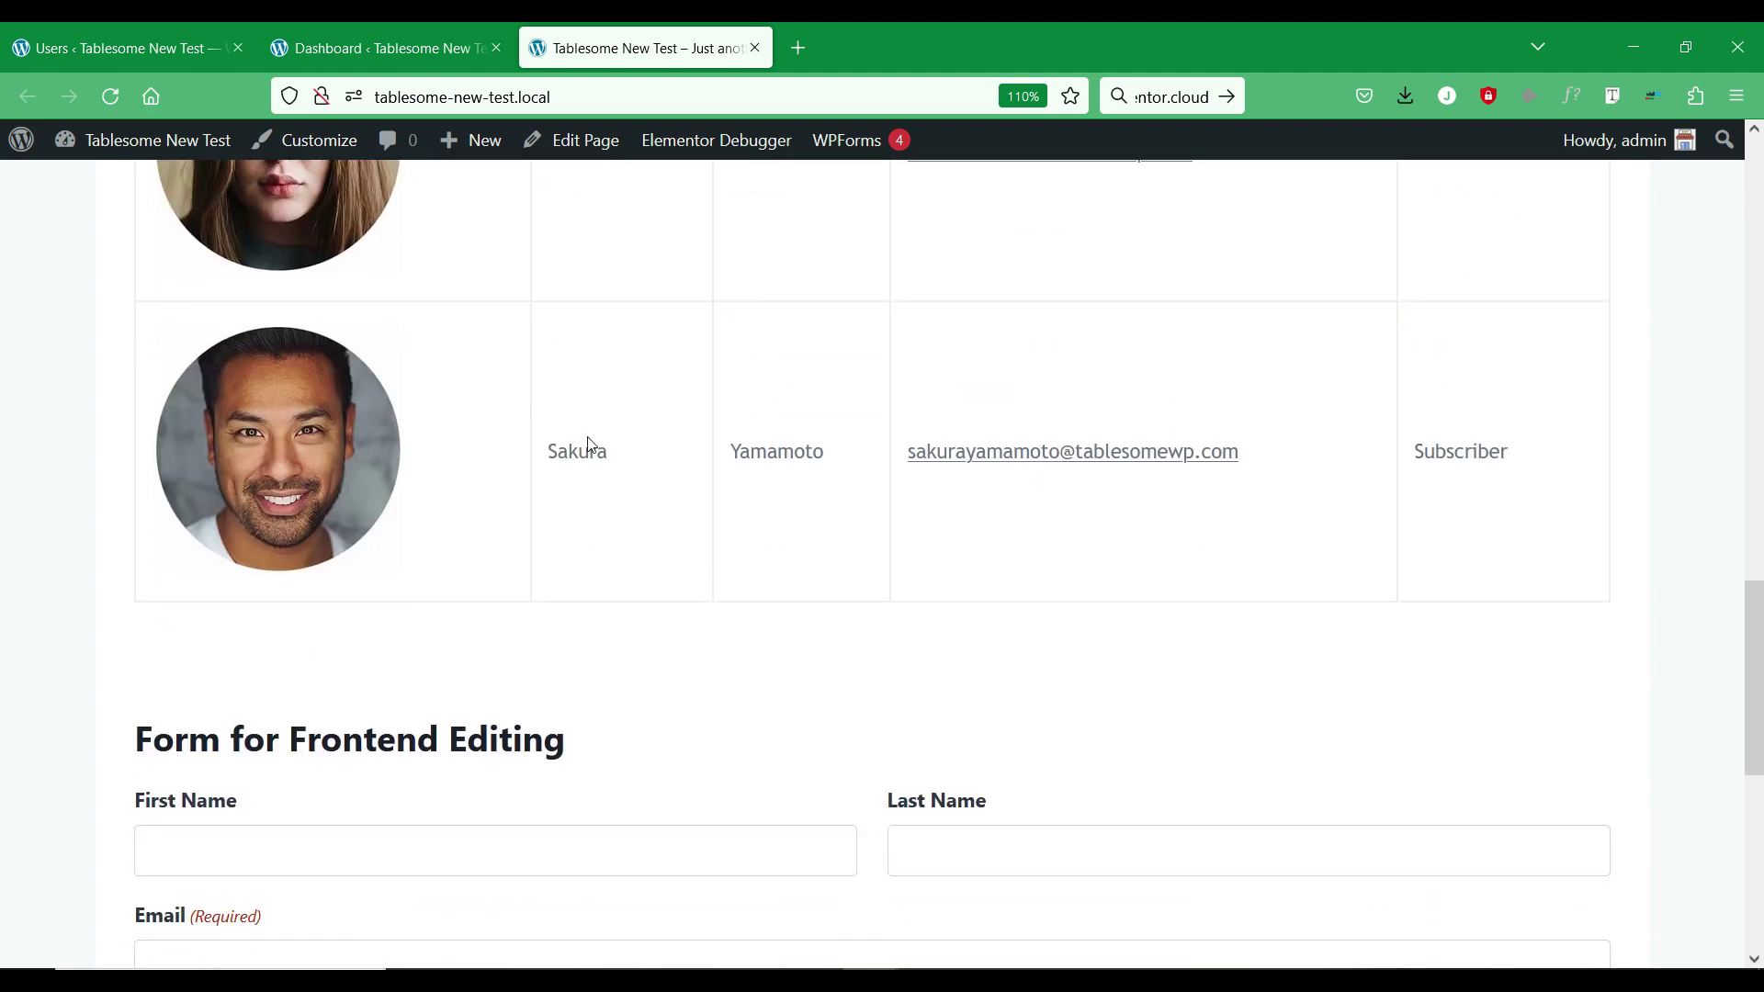
left_click(728, 374)
left_click(1004, 368)
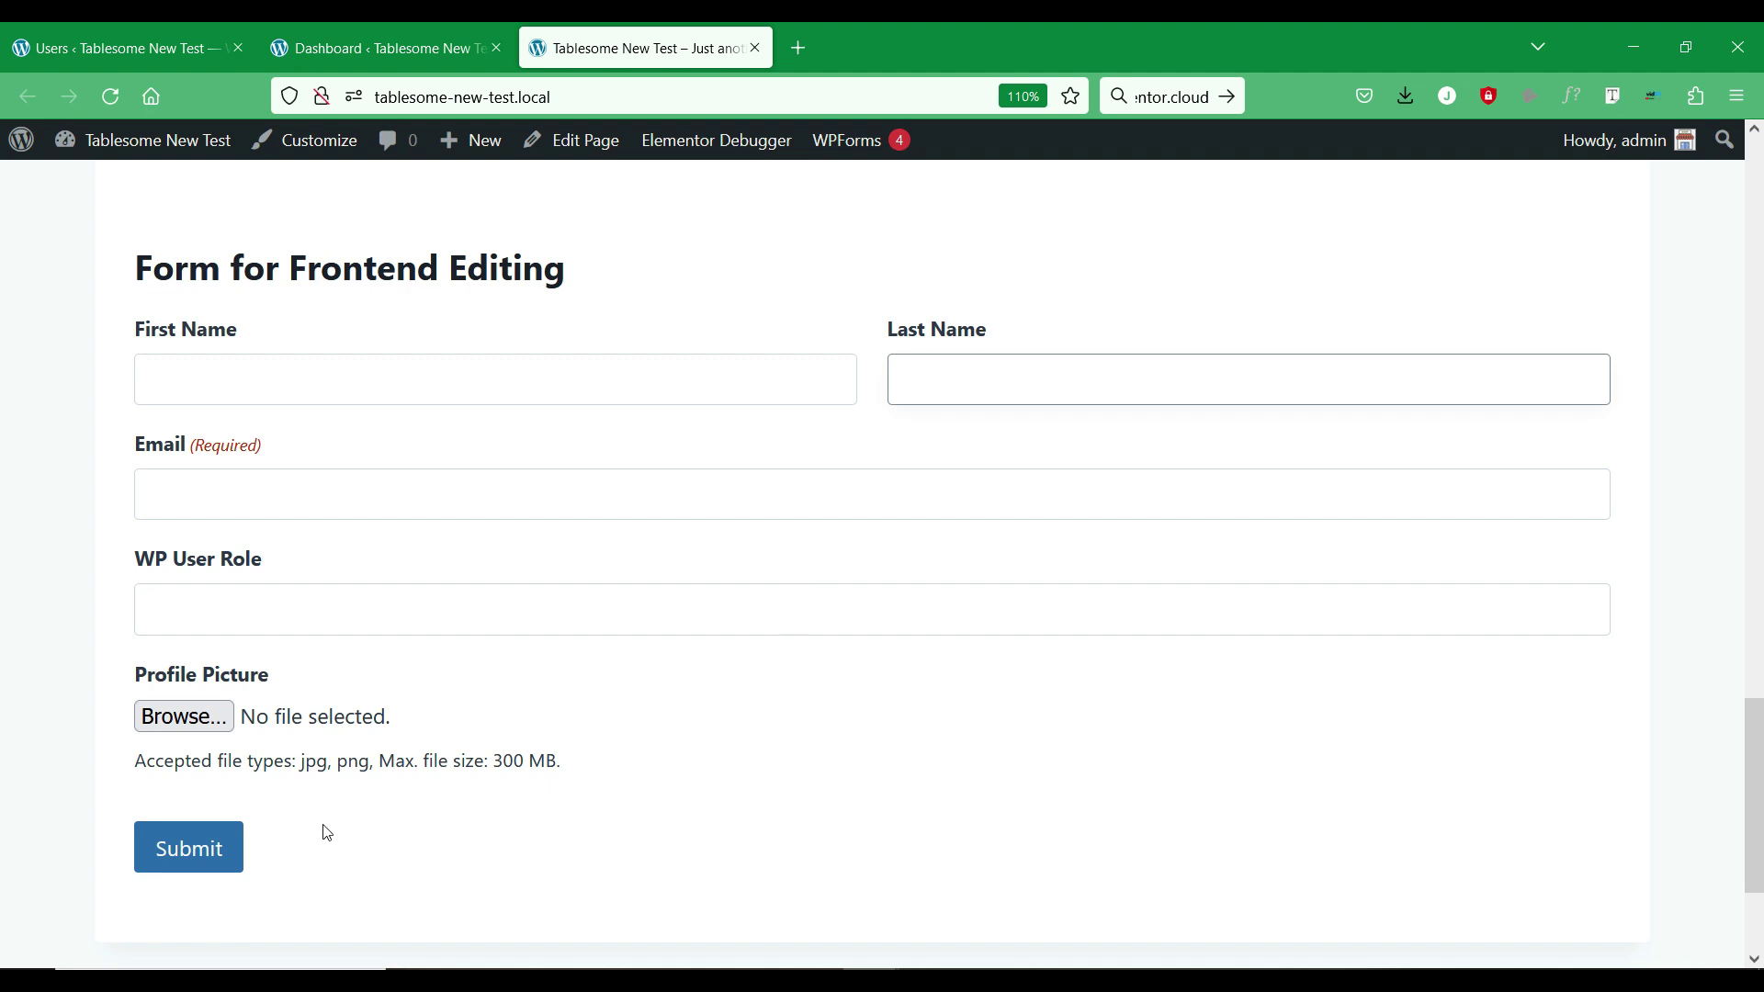
scroll(432, 784, "up", 15)
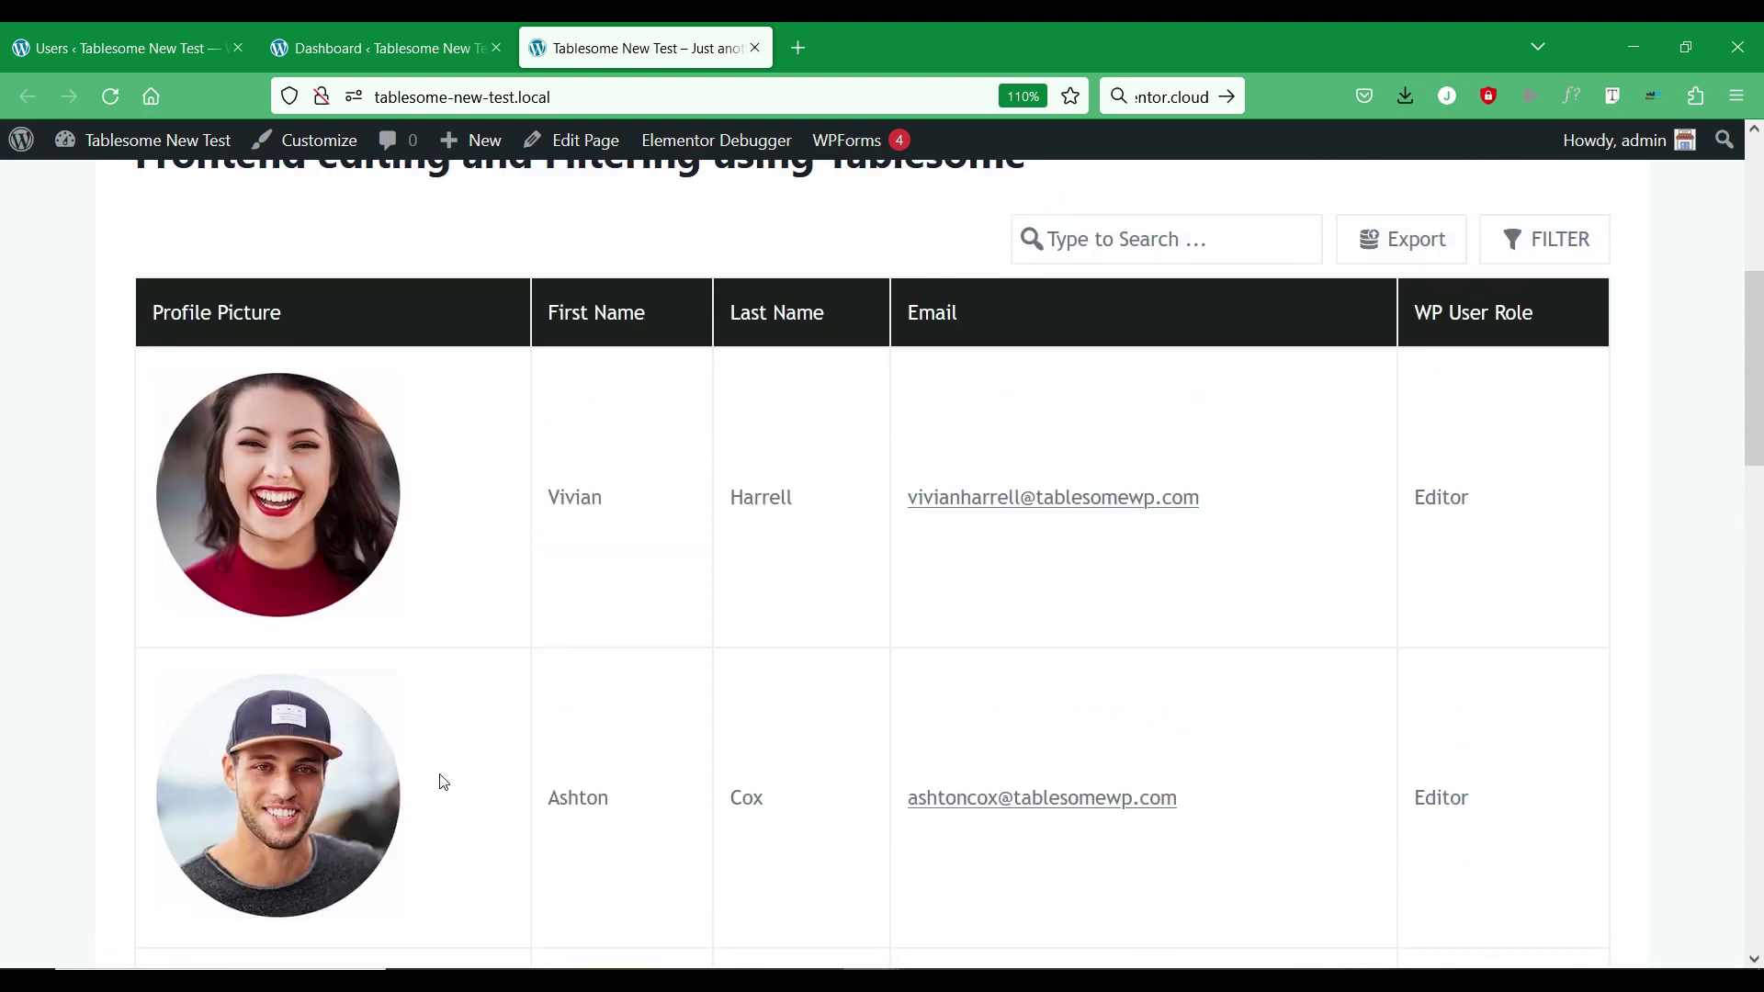
scroll(443, 782, "up", 4)
scroll(443, 782, "down", 3)
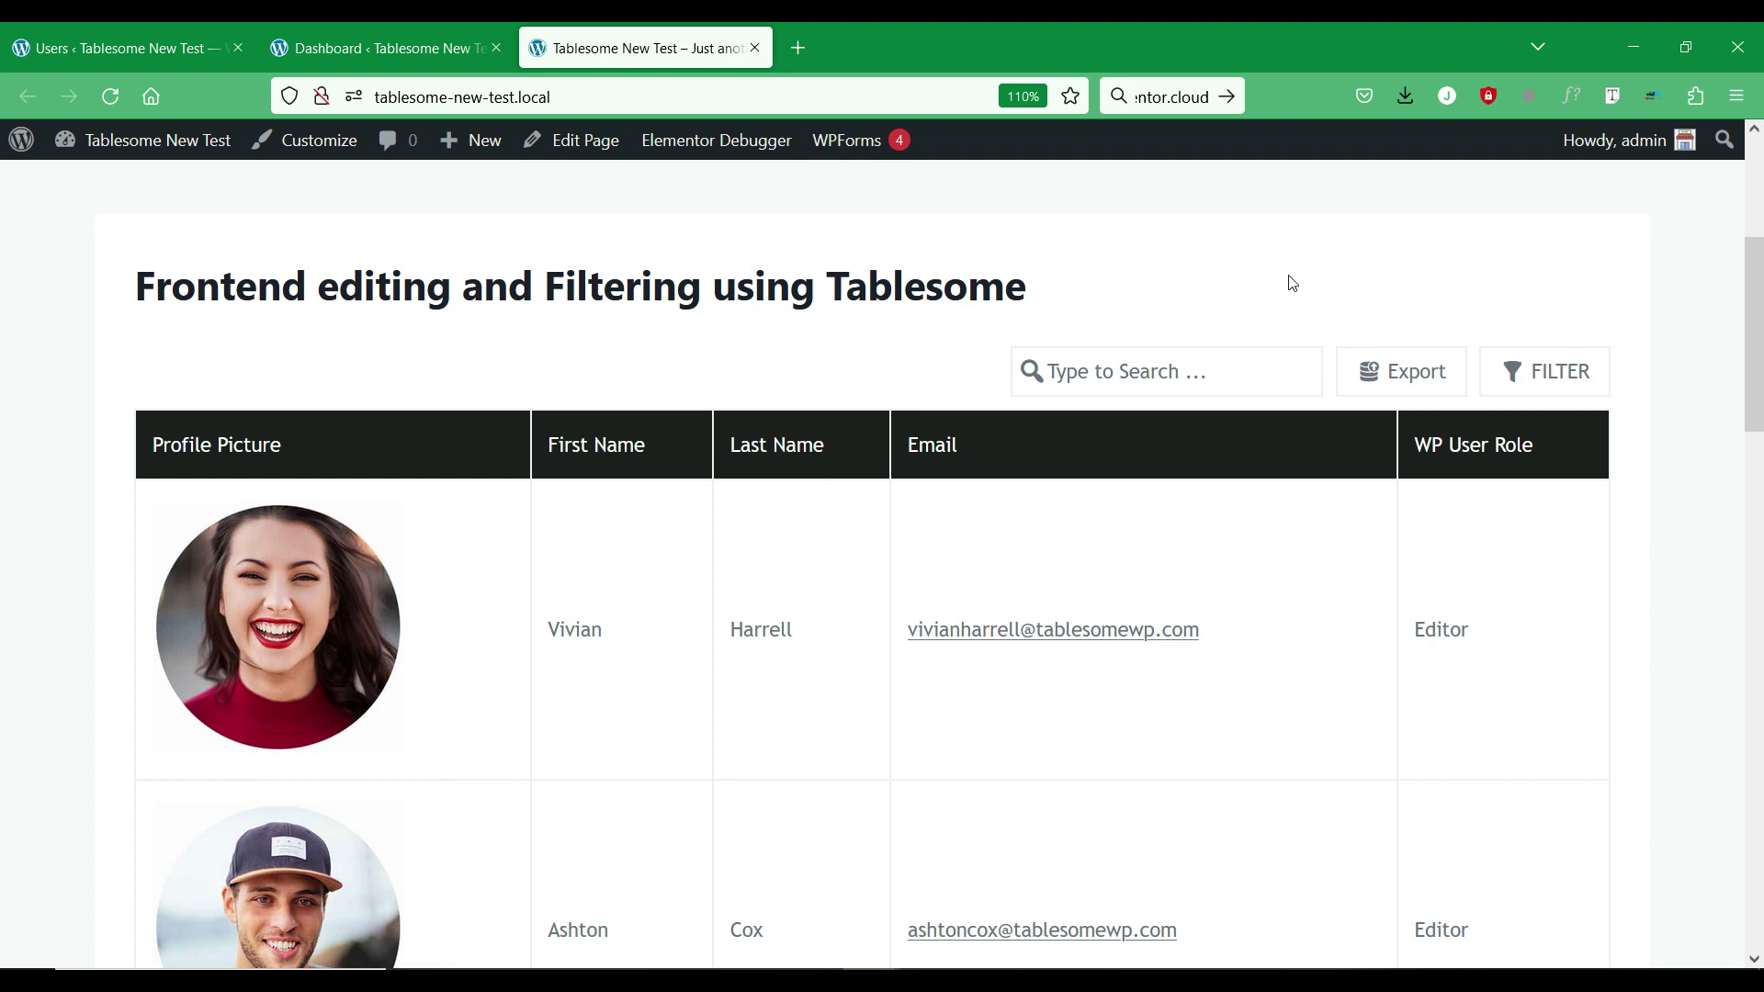
Review the site's registered users and their roles in the WordPress Users list.
left_click(120, 48)
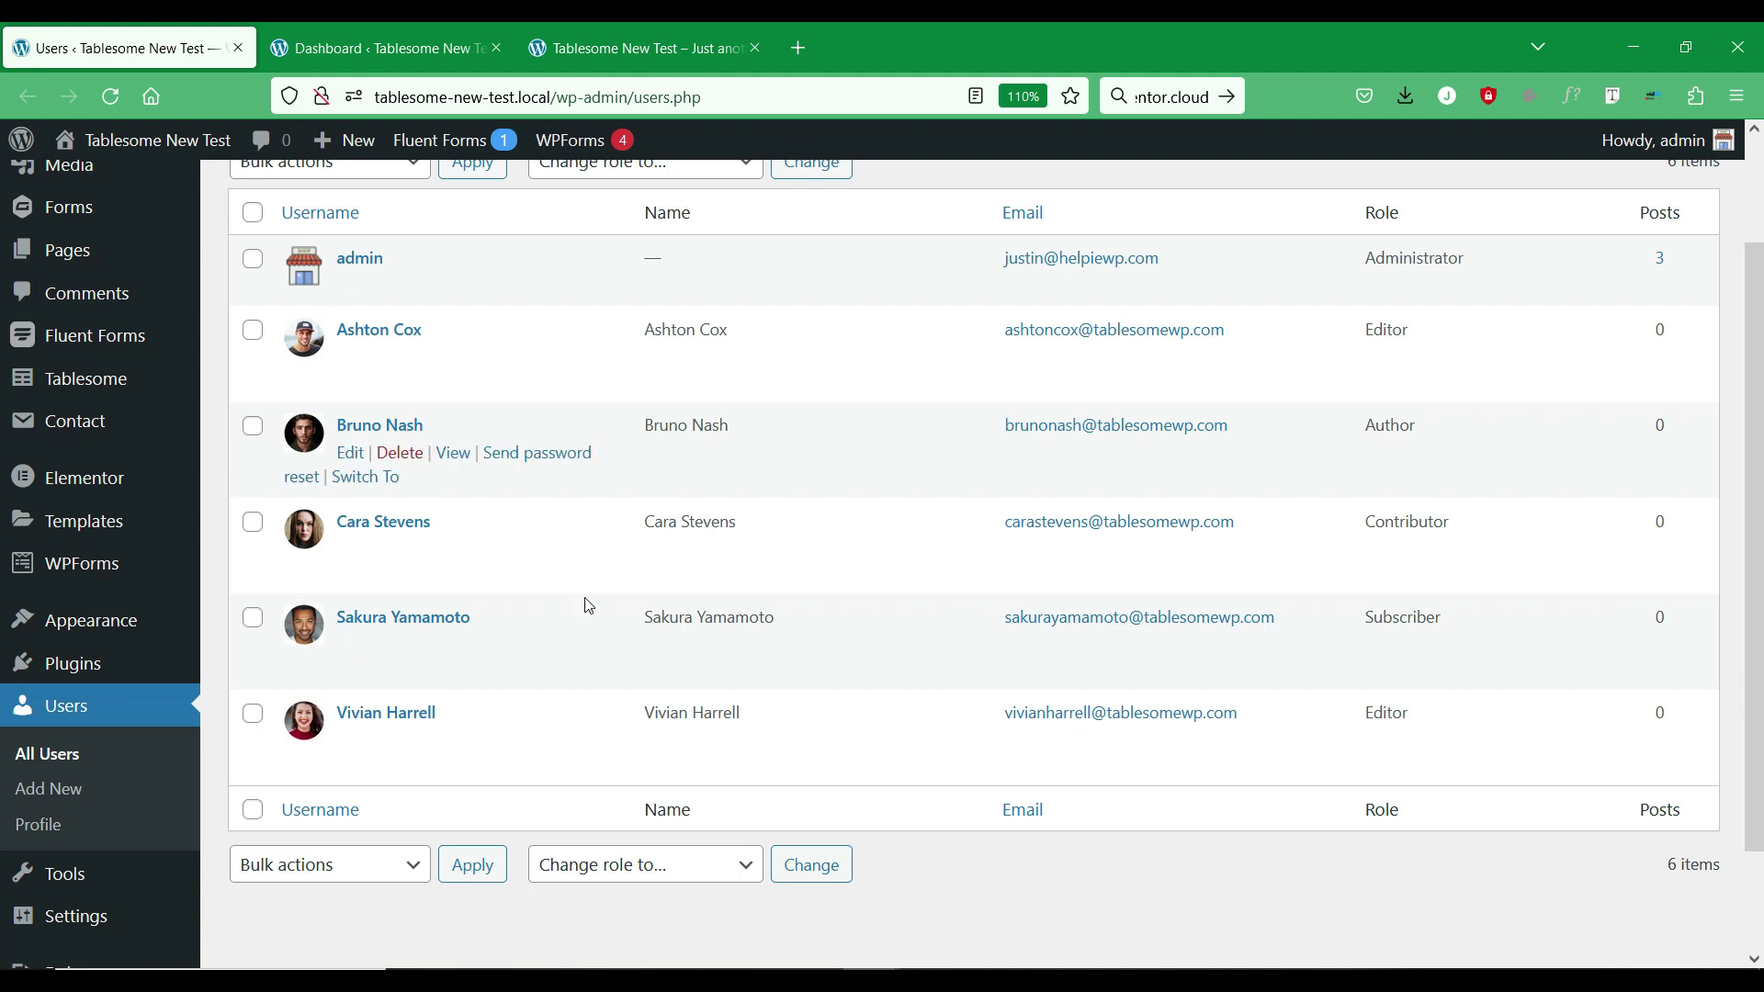
scroll(601, 681, "down", 3)
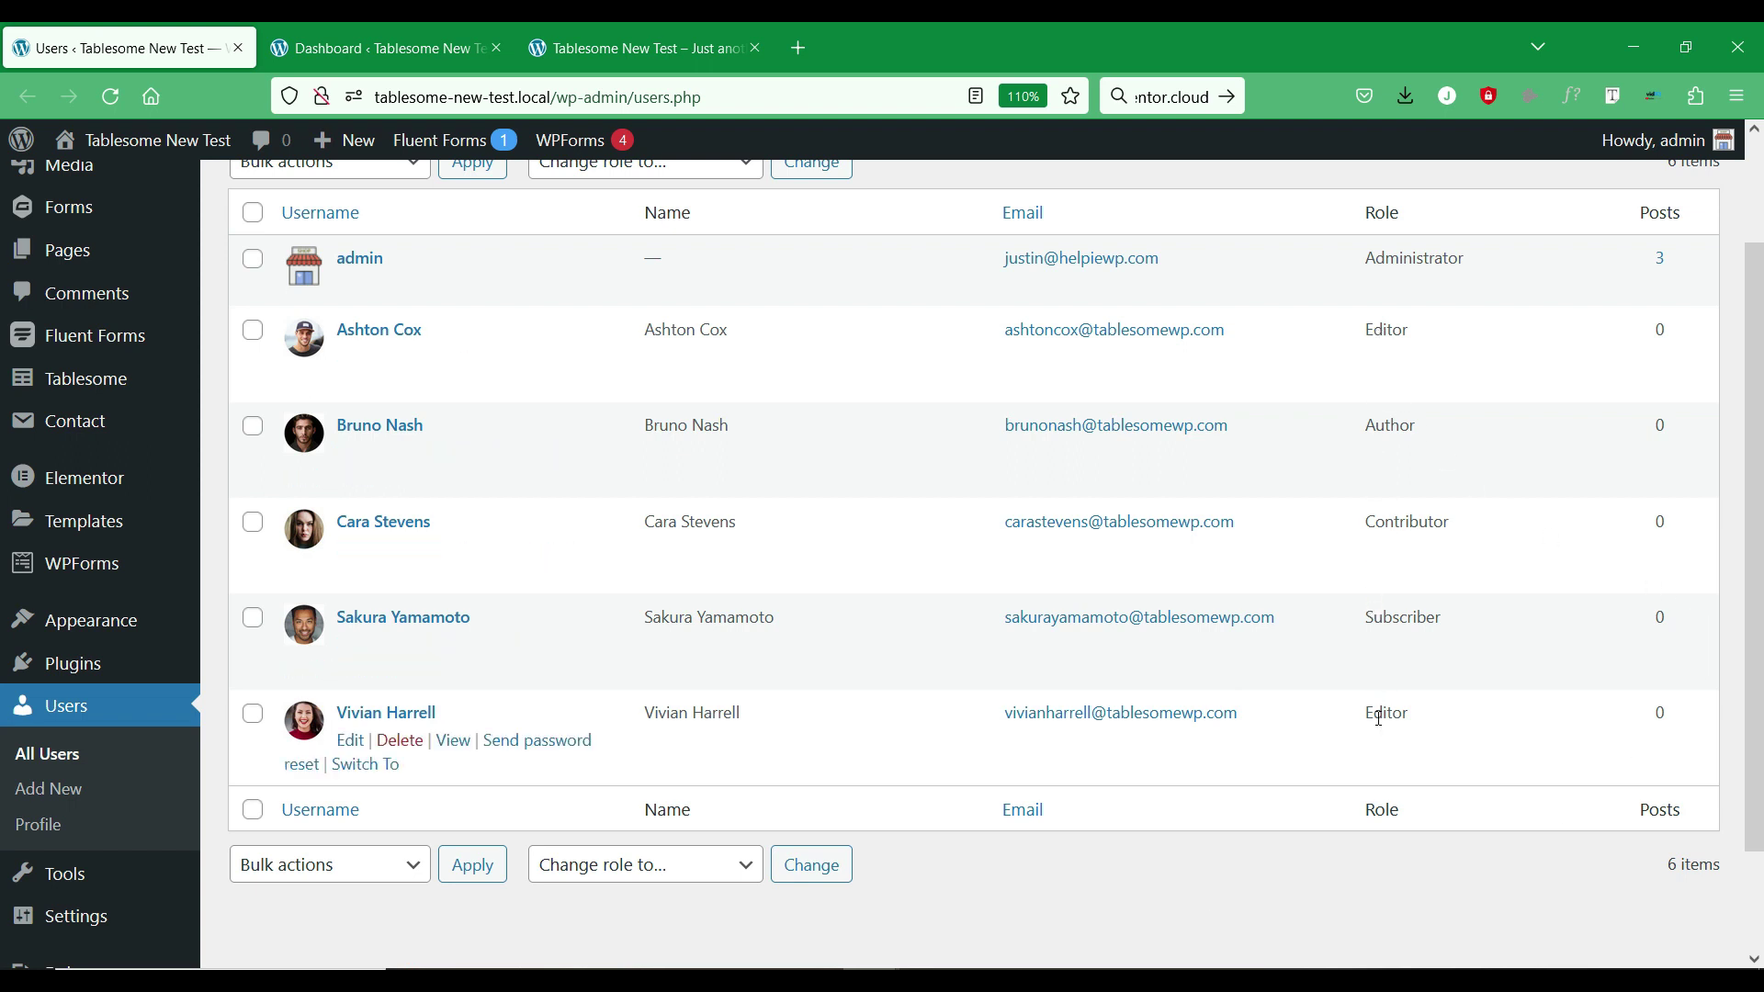
scroll(1382, 721, "up", 2)
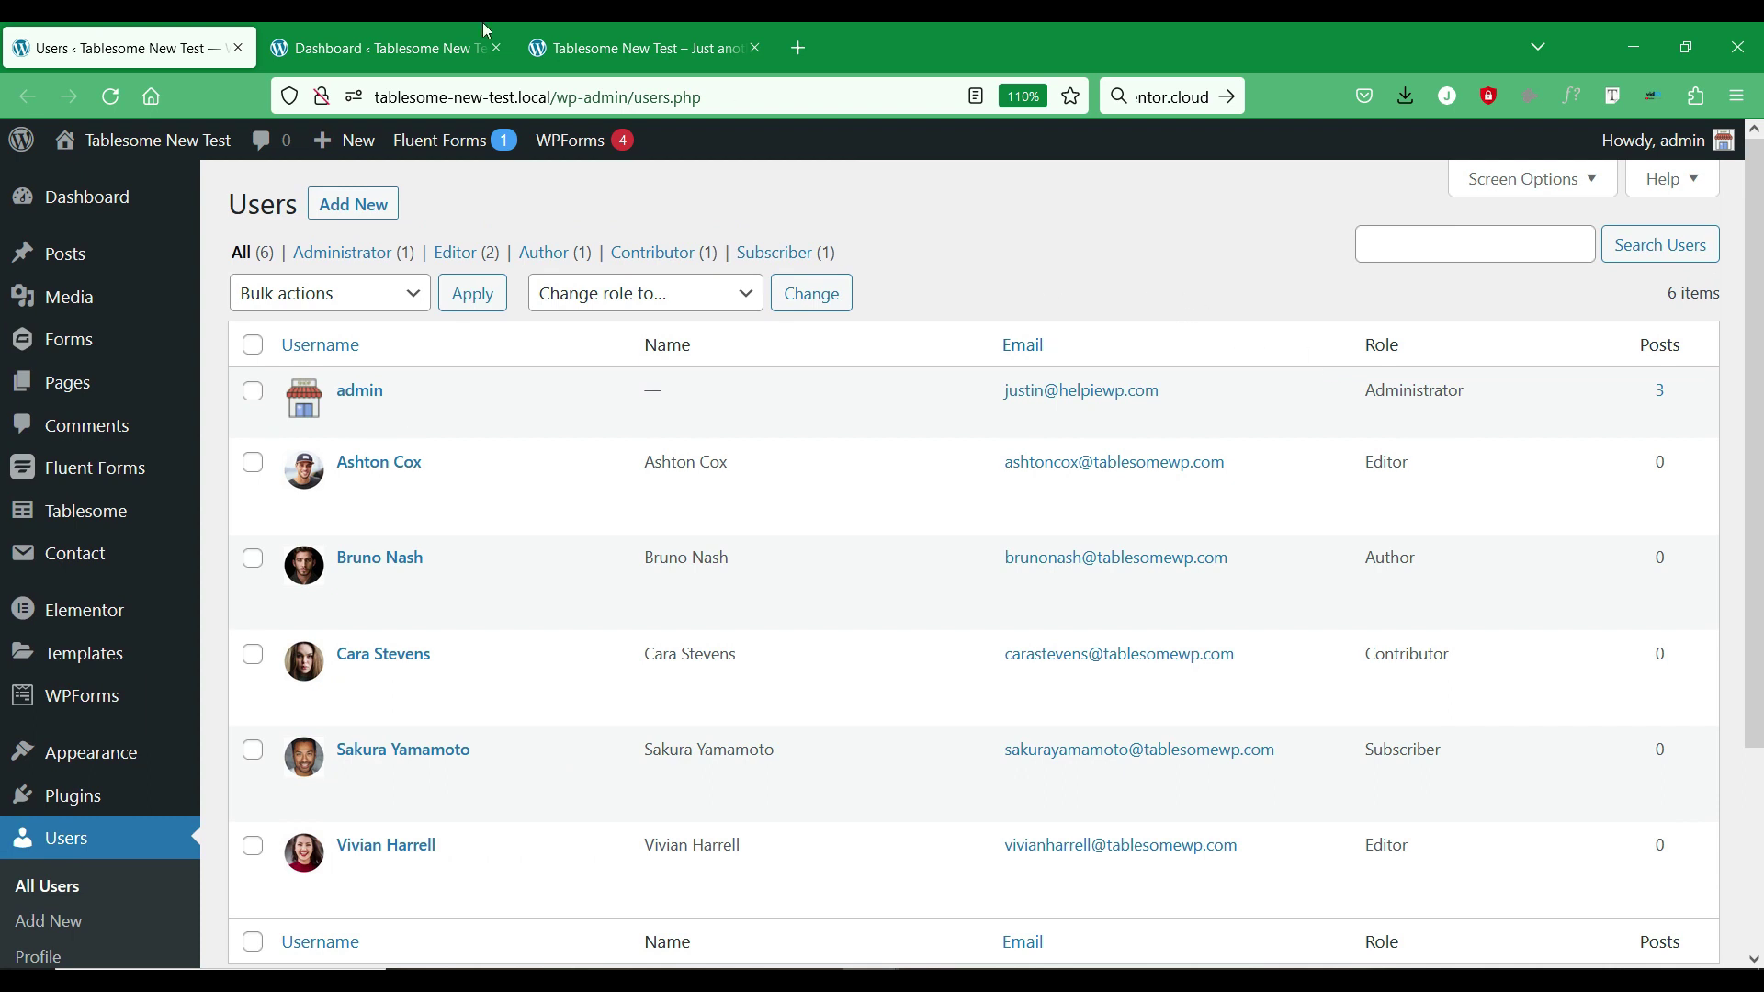
Open the table "Frontend editing and Filtering using Tablesome" for editing from the list of all Tablesome tables.
left_click(422, 31)
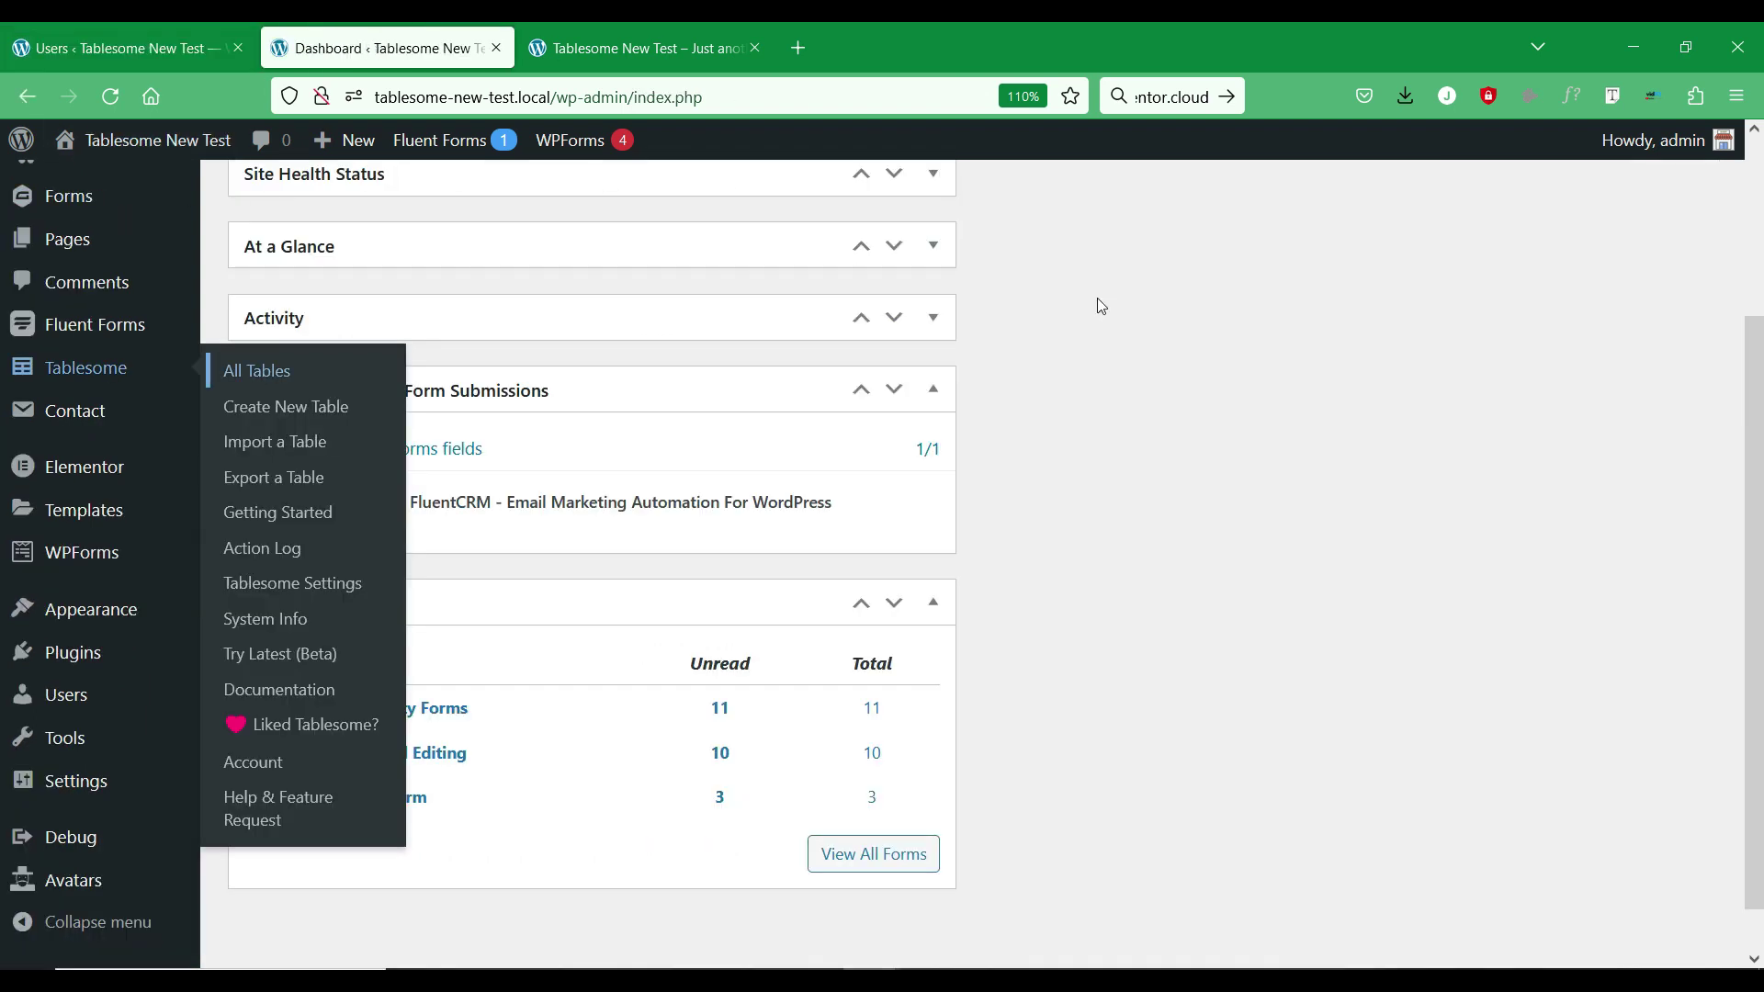
scroll(1217, 349, "up", 2)
mouse_move(44, 571)
mouse_move(96, 504)
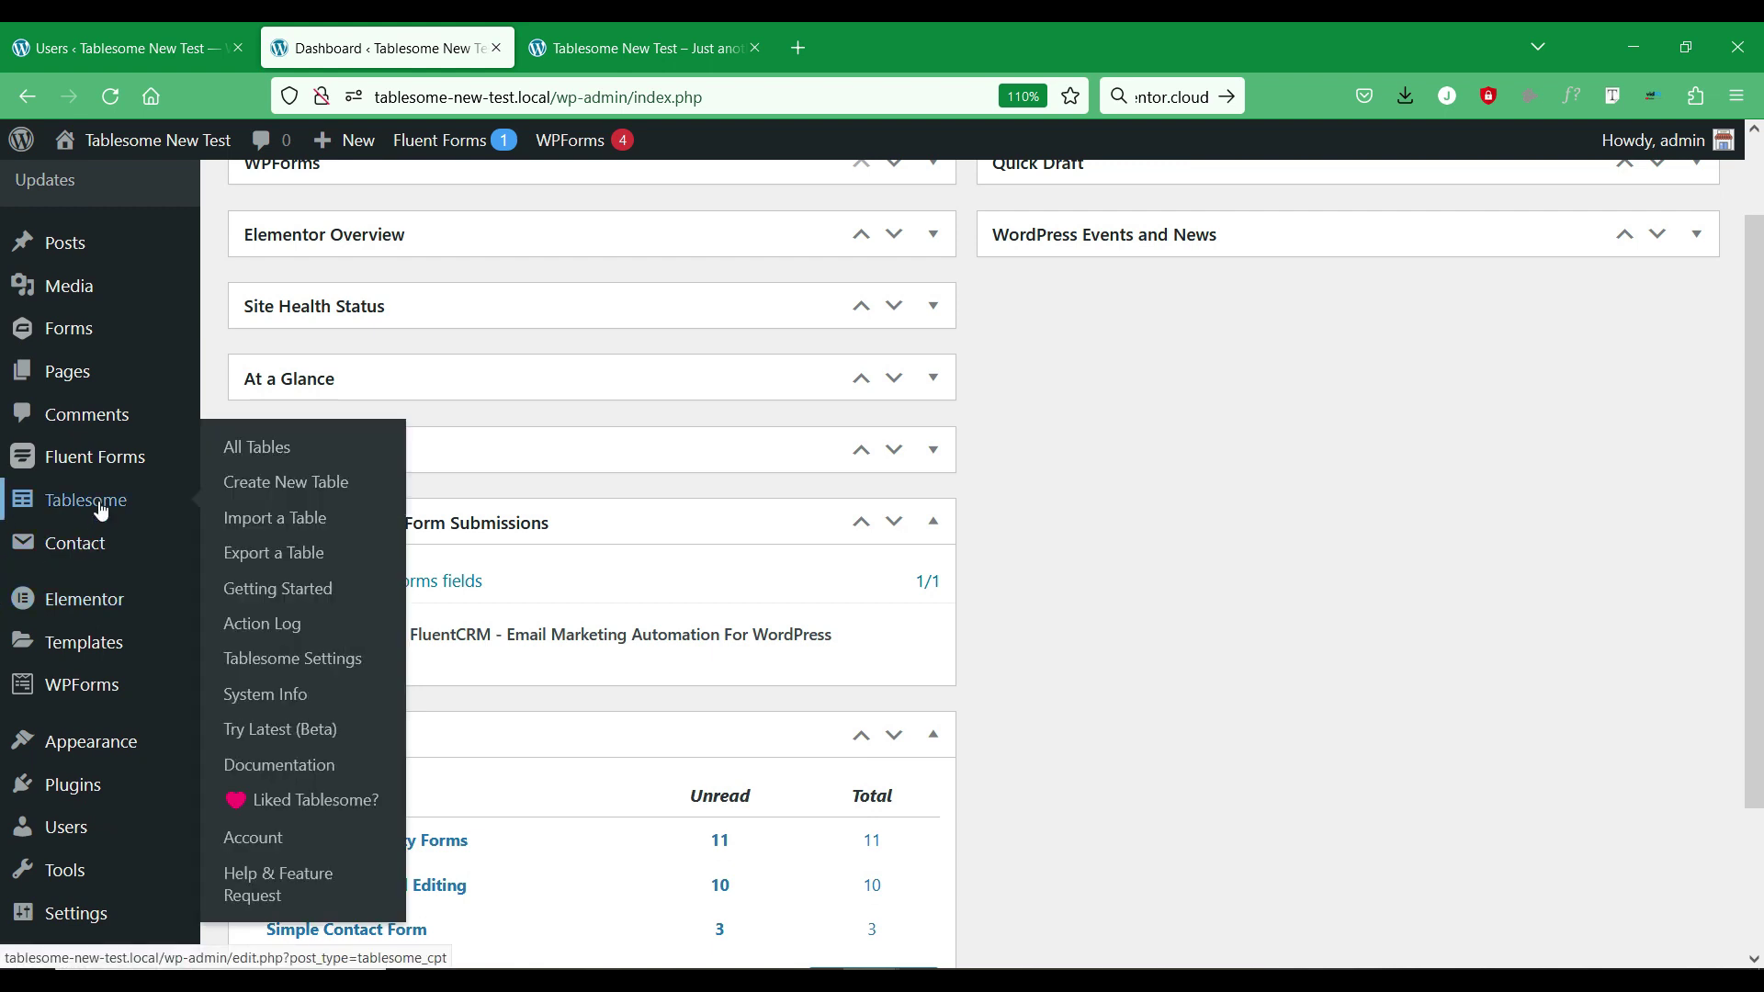
left_click(253, 452)
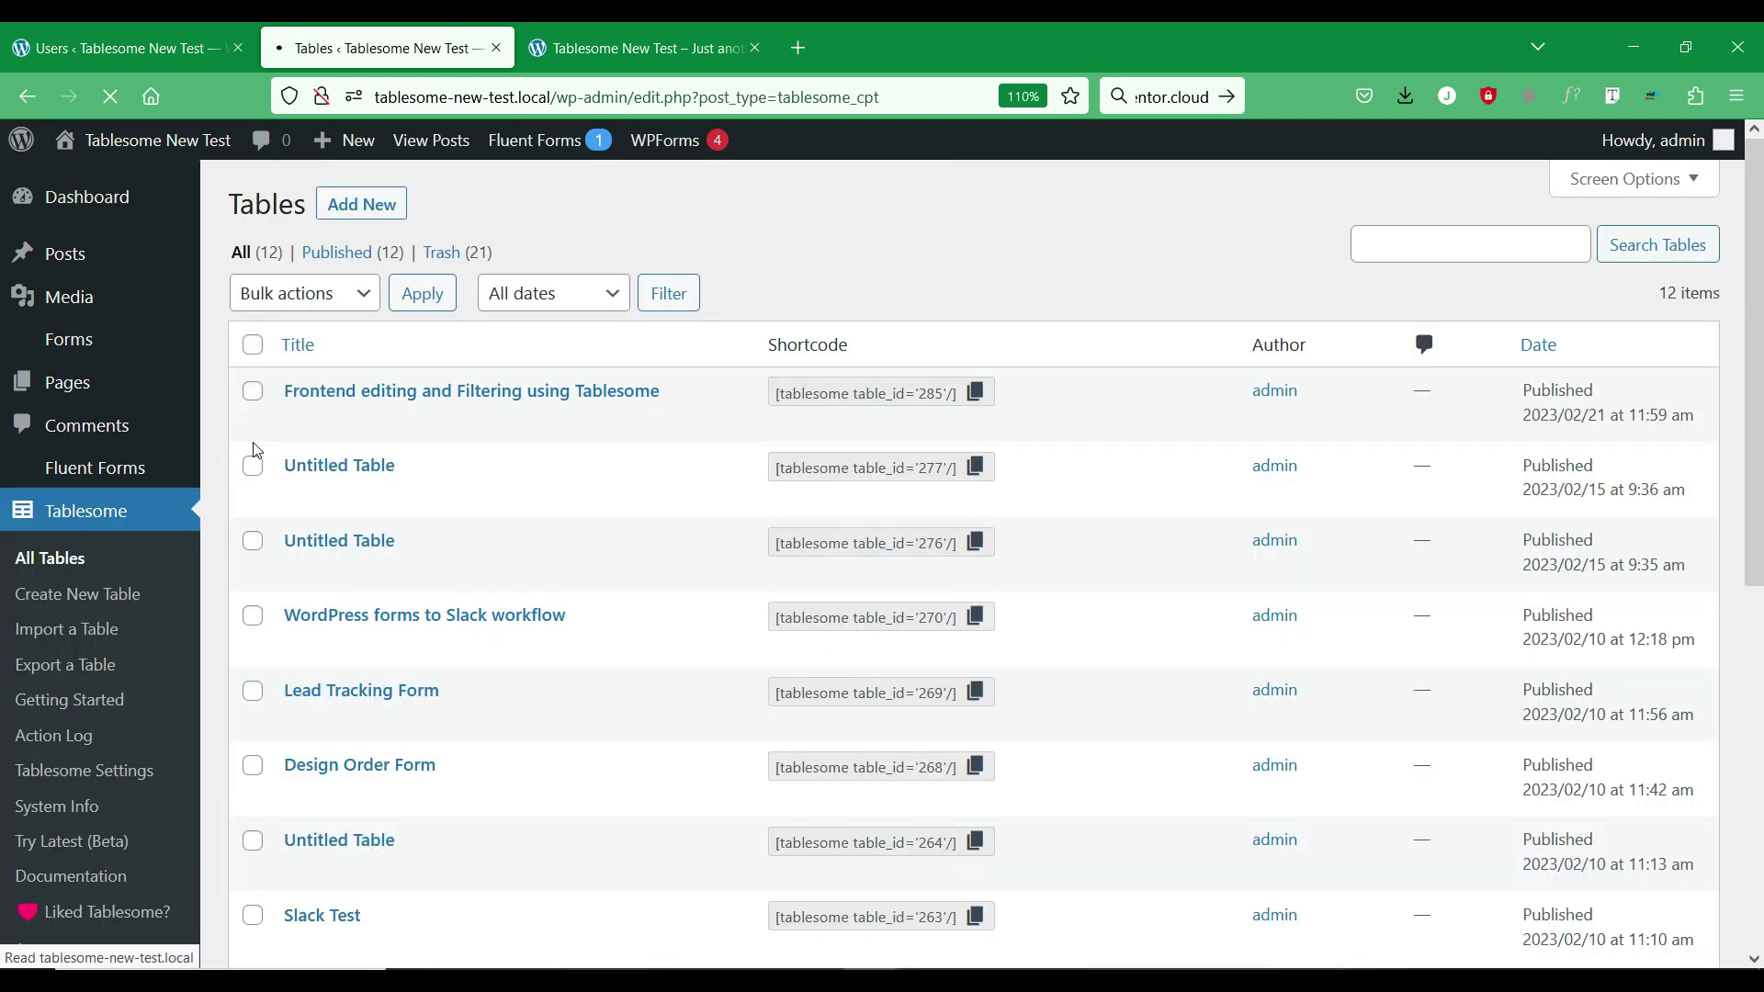
left_click(297, 430)
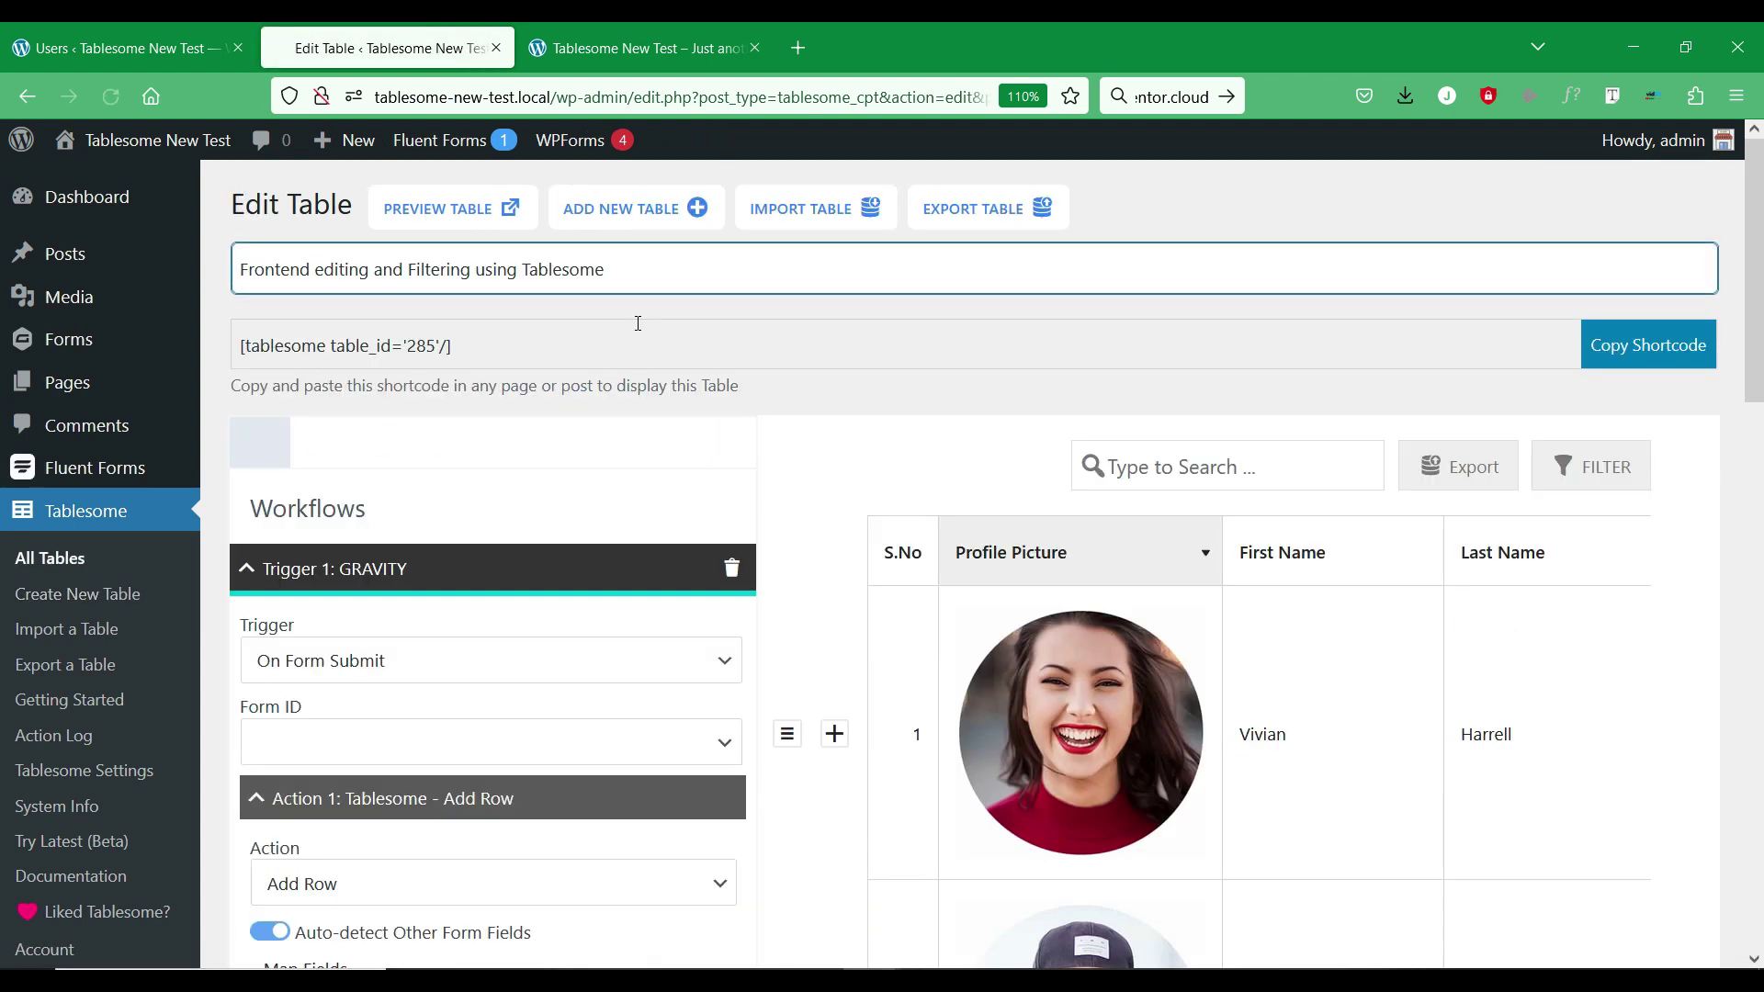
Collapse the settings sidebar and inspect the table's columns and first records in the editor.
left_click(732, 443)
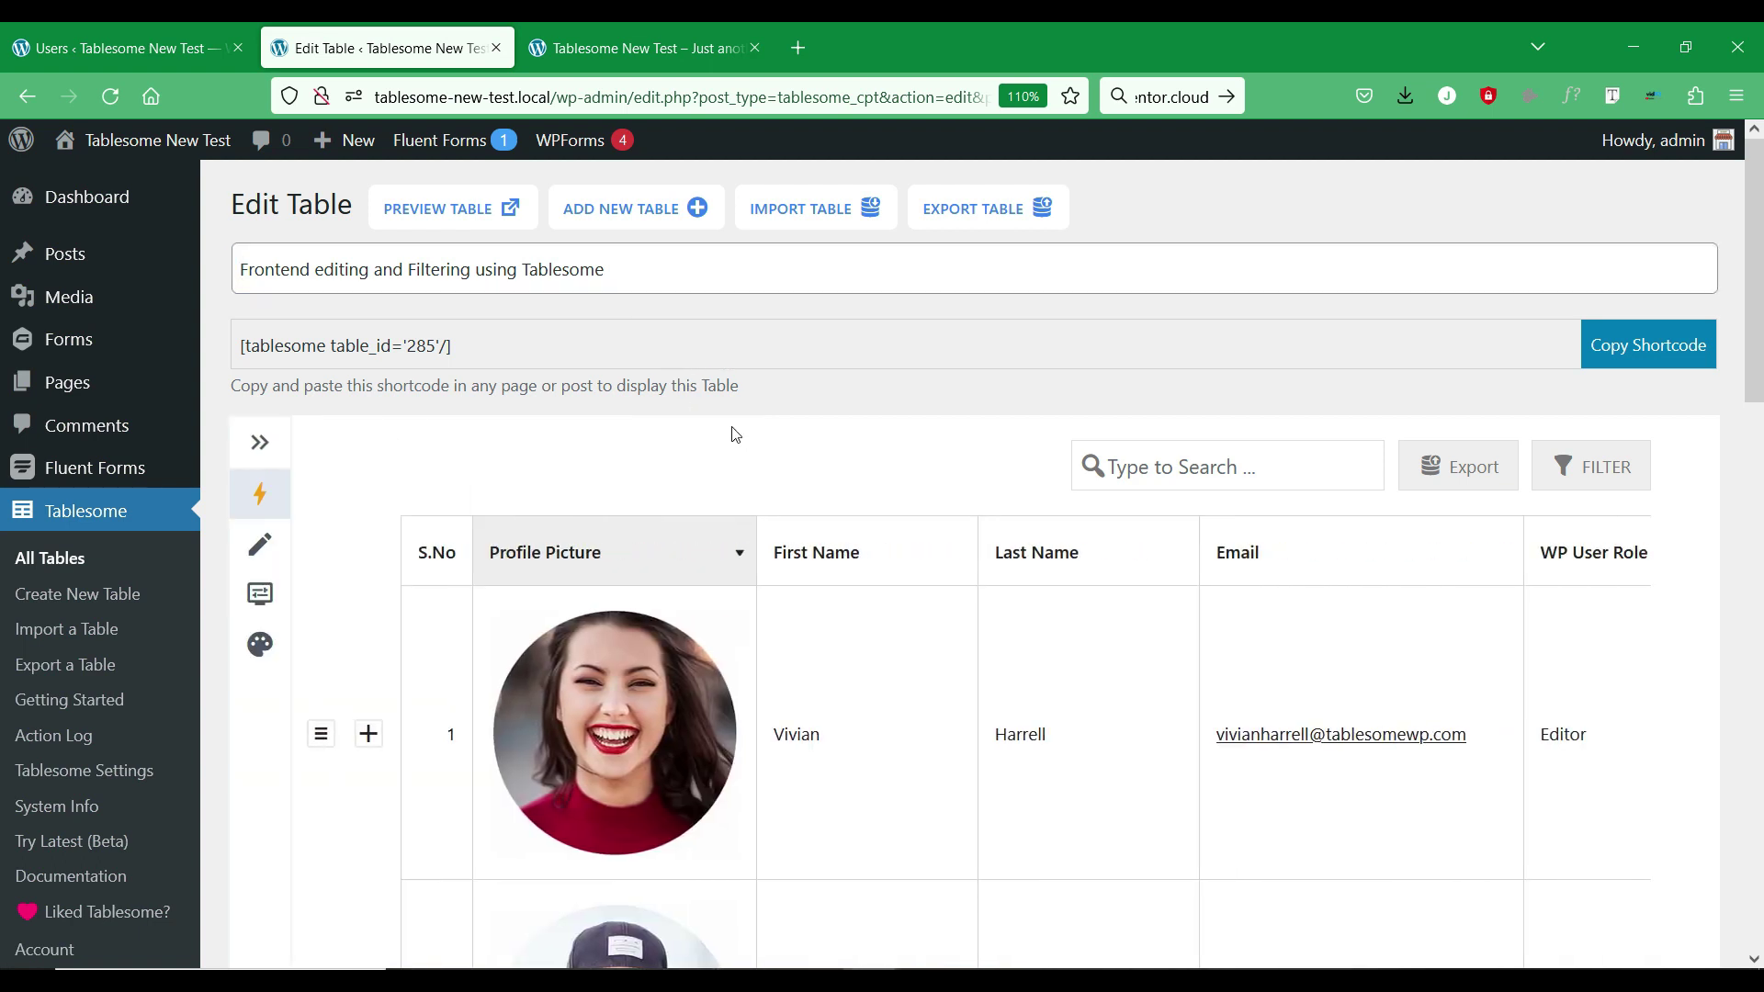
scroll(736, 435, "down", 3)
left_click(854, 469)
left_click(1090, 510)
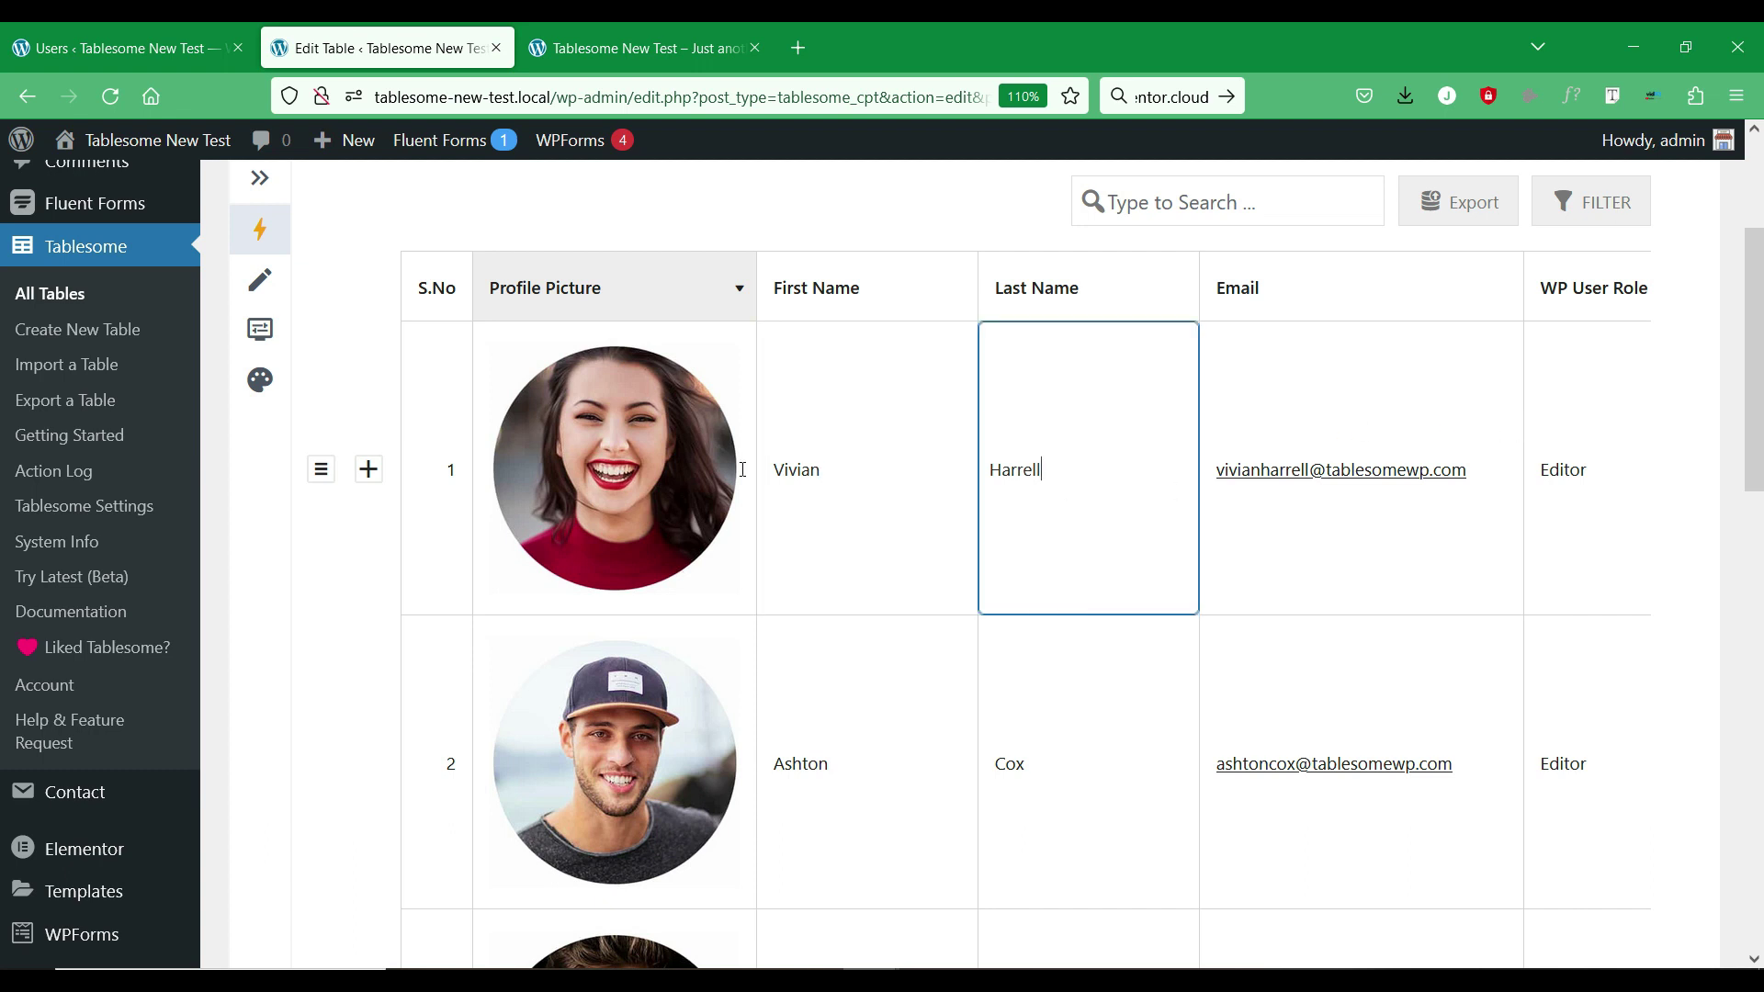
scroll(349, 424, "up", 2)
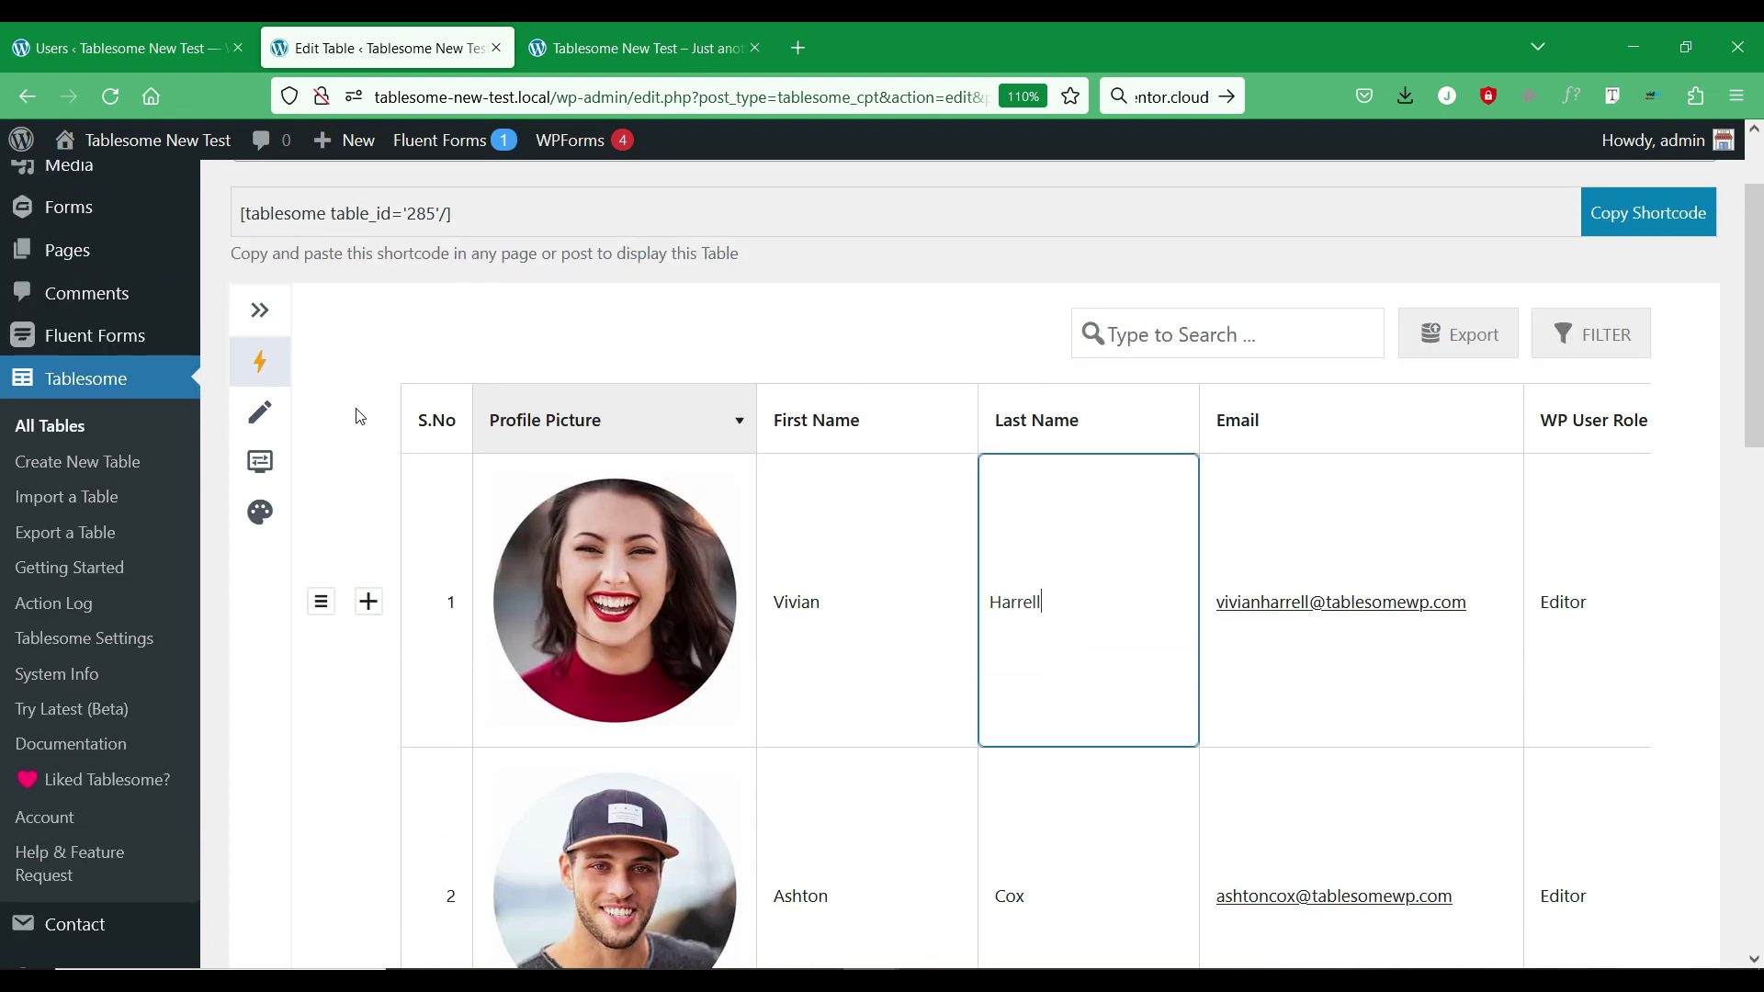
Expand the settings sidebar and review the Gravity form trigger's Add Row action and its field mapping.
left_click(260, 314)
scroll(409, 603, "up", 1)
scroll(410, 602, "down", 5)
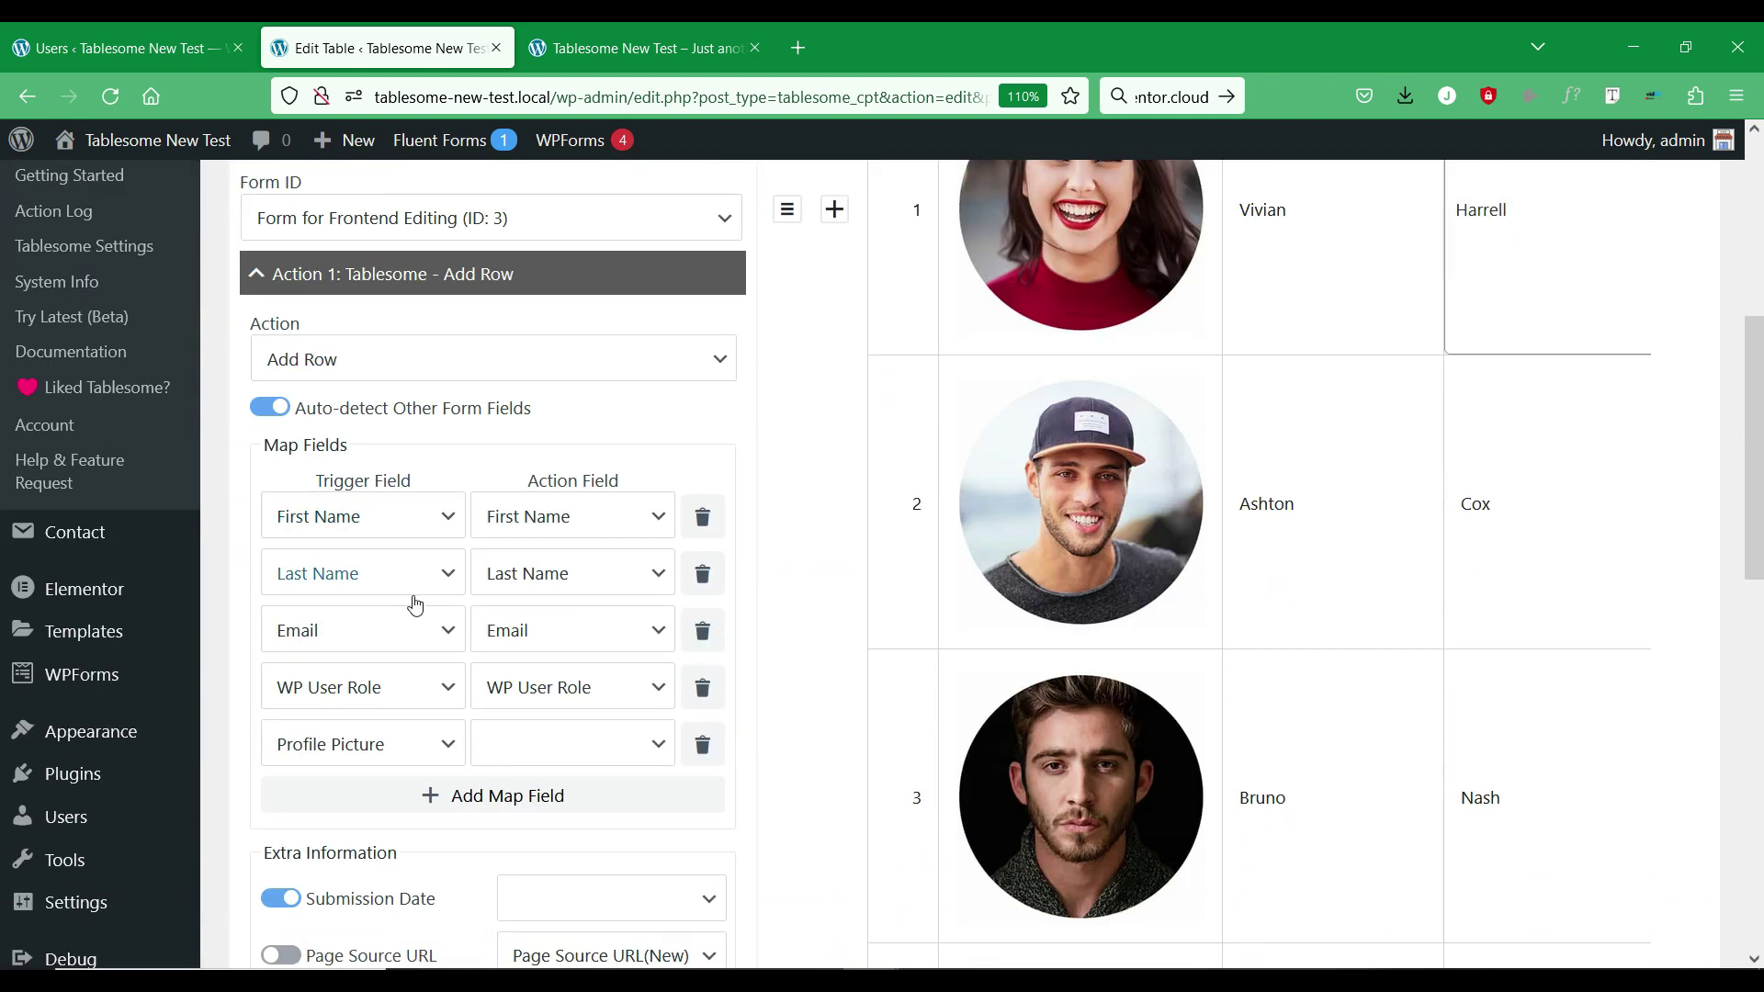
scroll(415, 603, "down", 2)
scroll(450, 588, "up", 4)
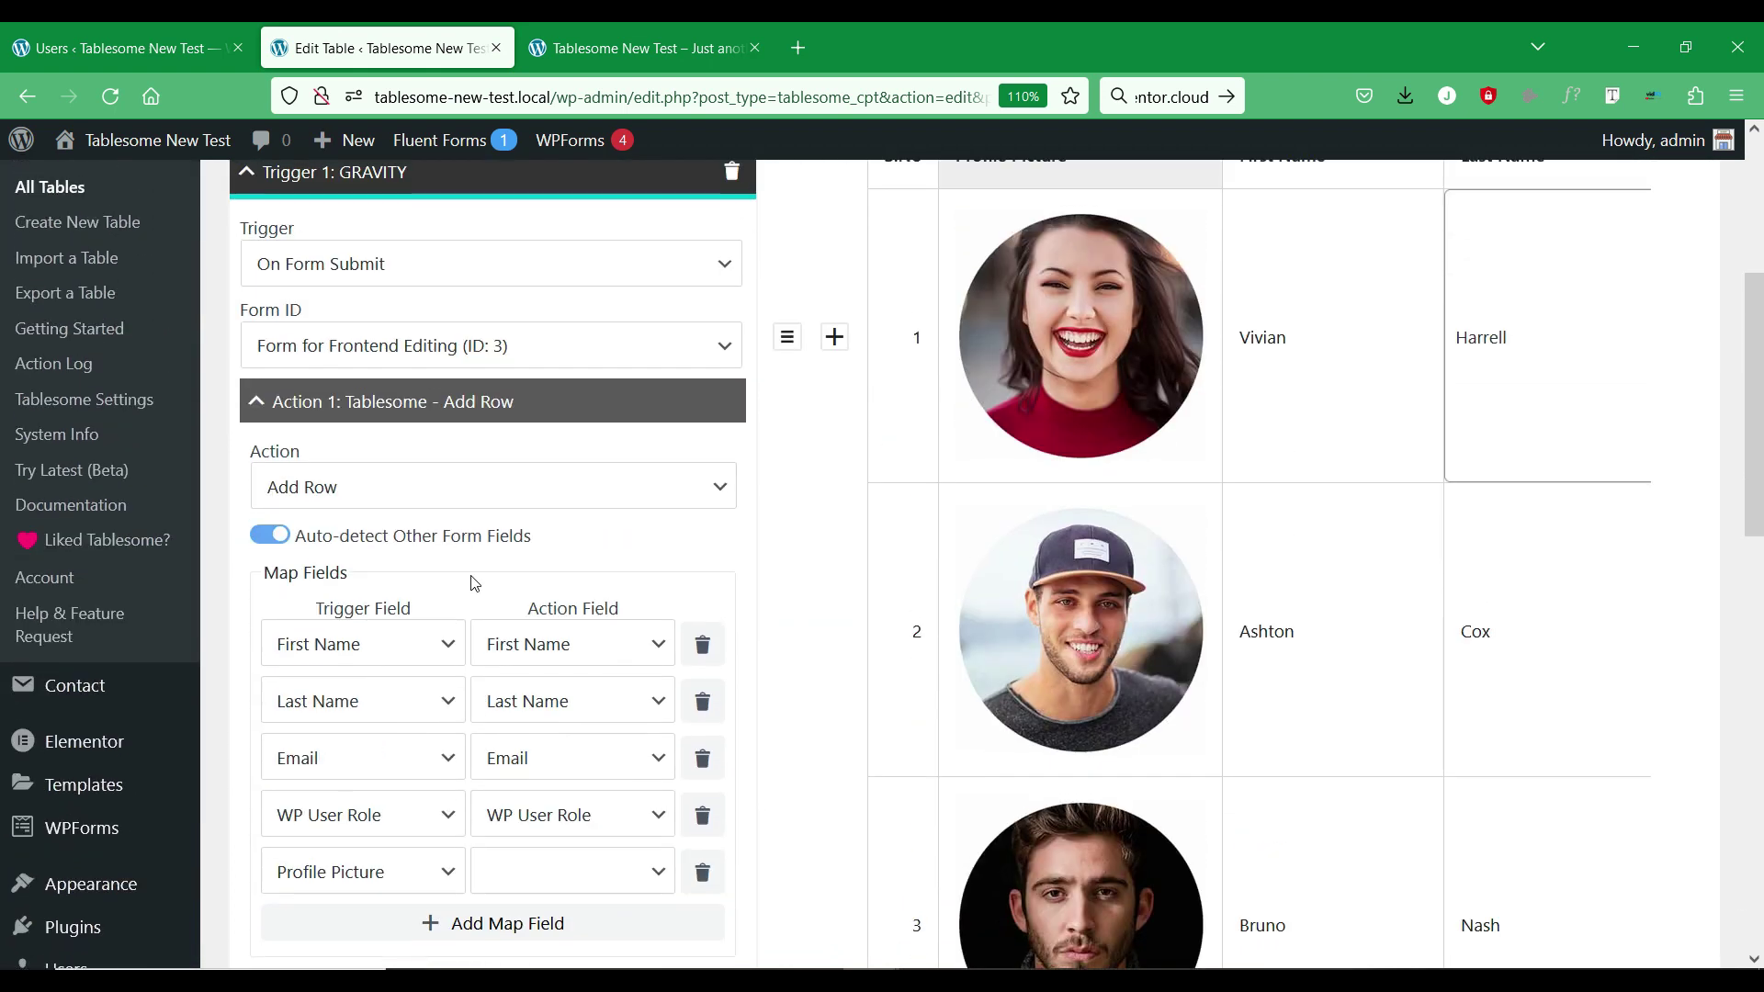
left_click(642, 506)
left_click(642, 505)
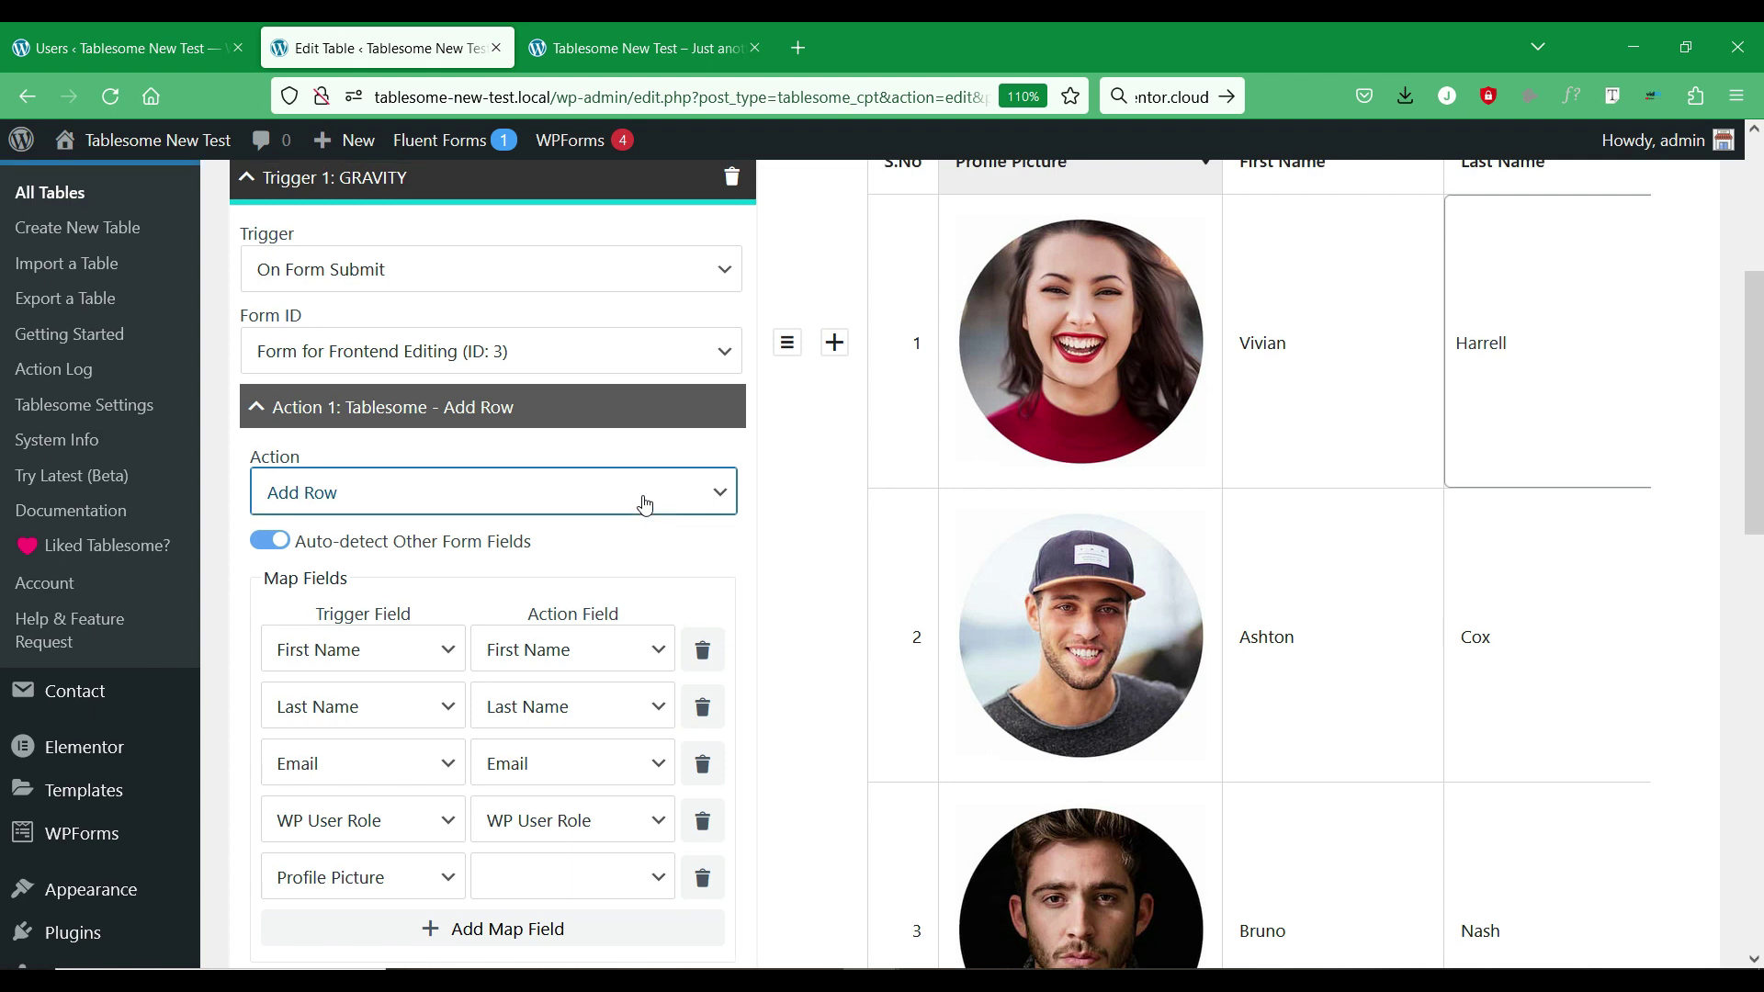
scroll(643, 514, "up", 2)
left_click(647, 534)
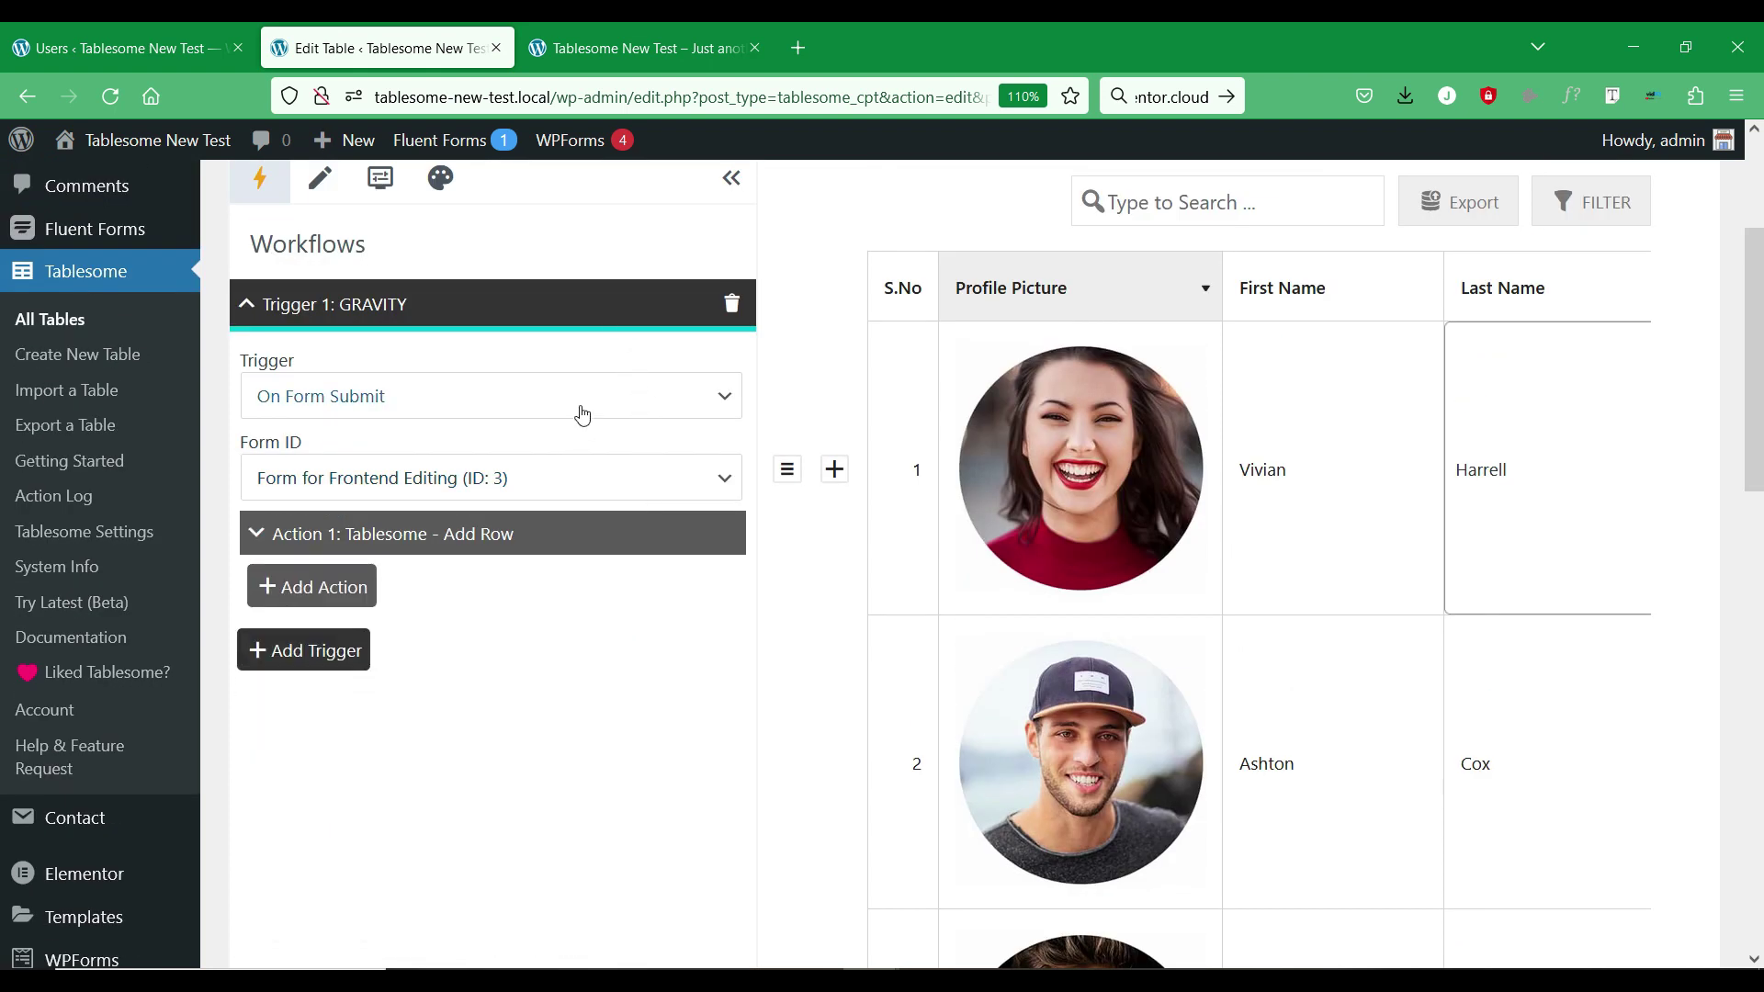
View the available workflow triggers and actions without changing the selection, and collapse the Gravity trigger.
left_click(550, 409)
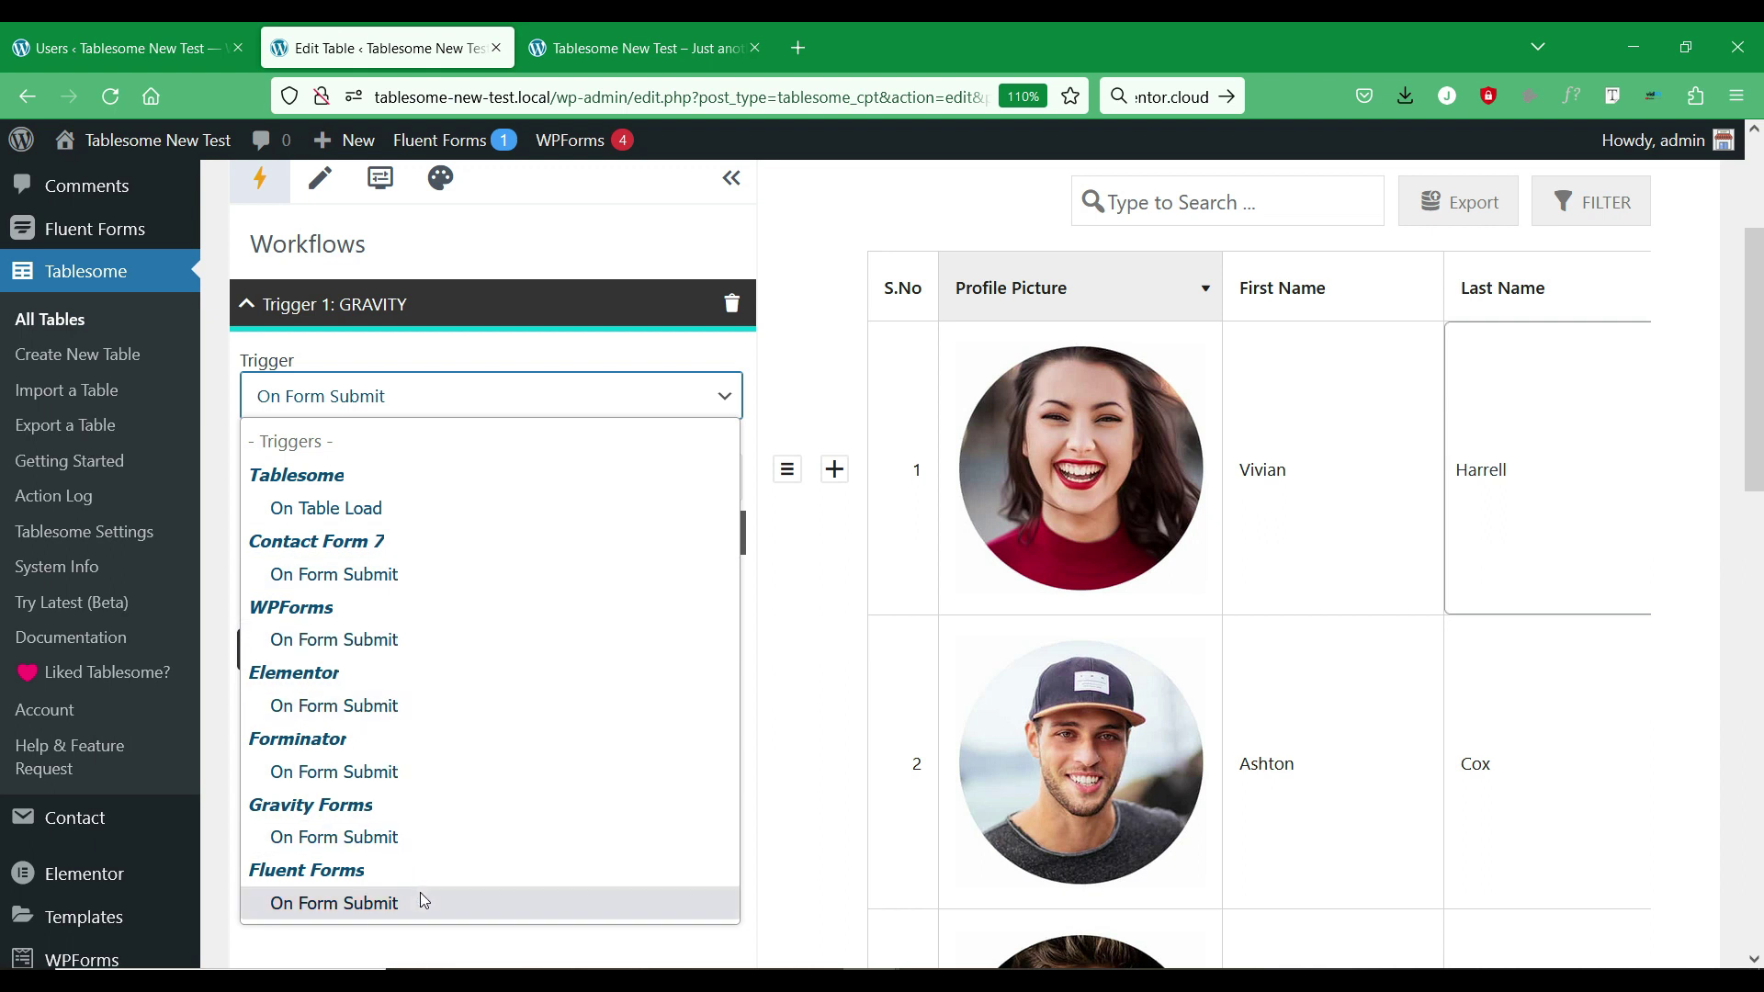
left_click(449, 381)
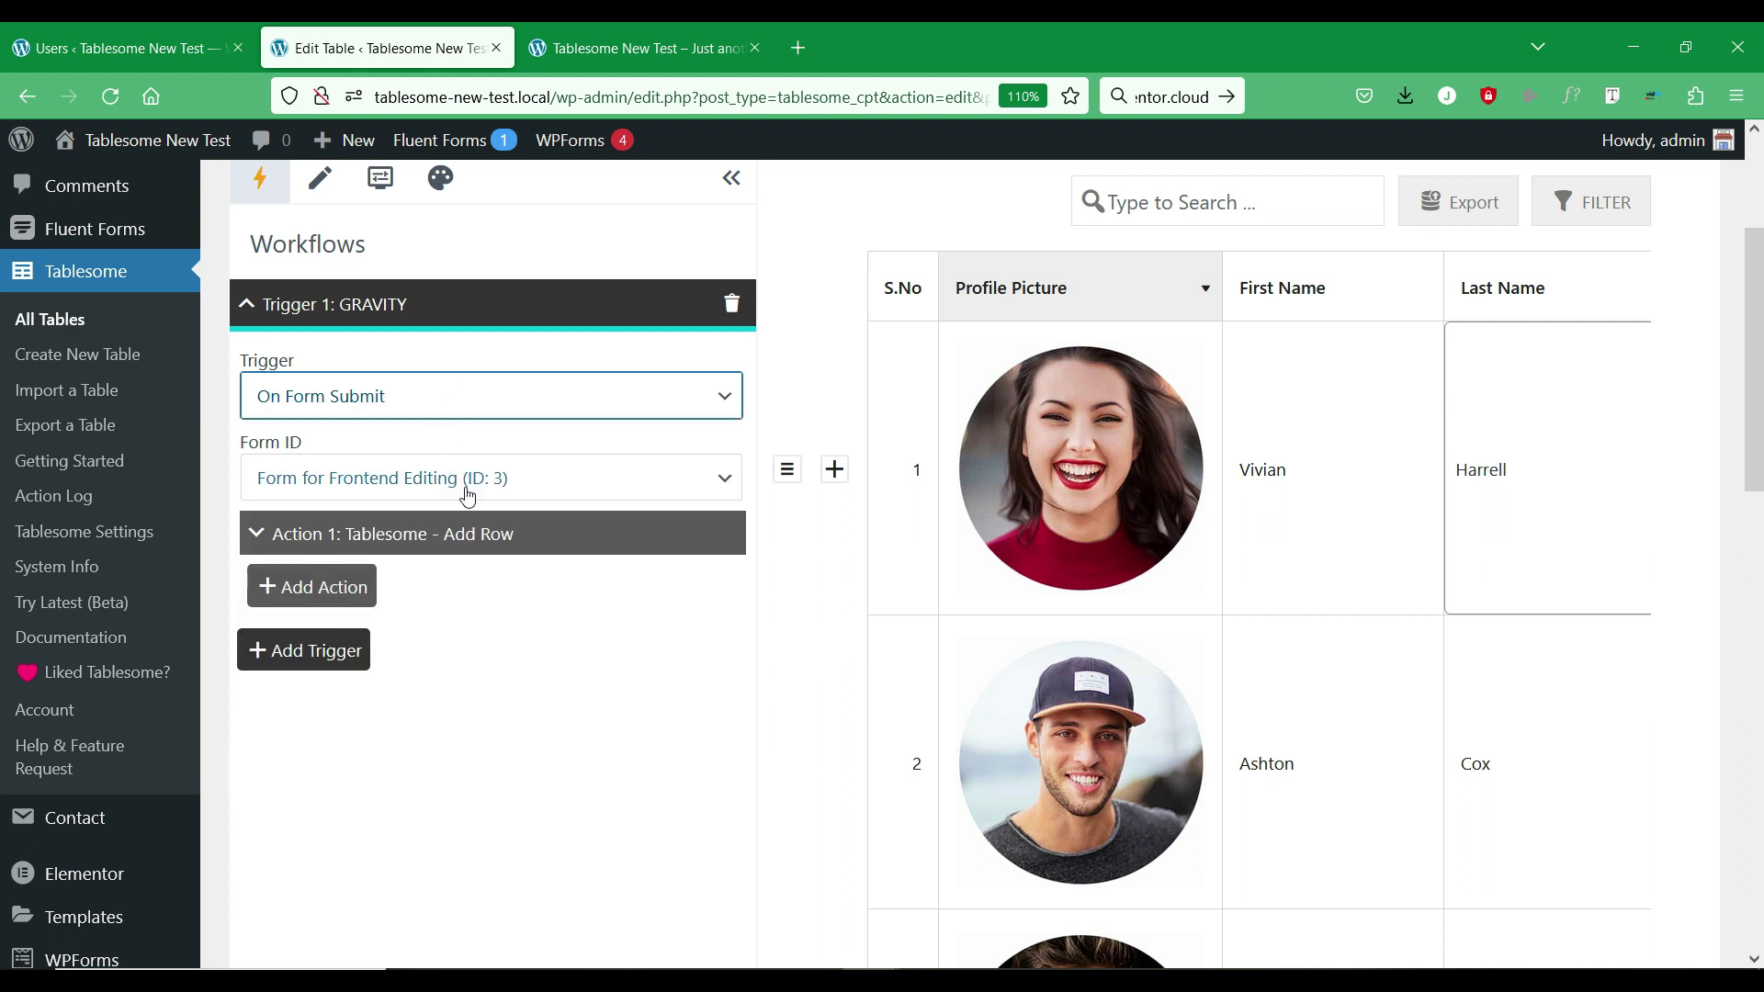
left_click(536, 542)
left_click(477, 618)
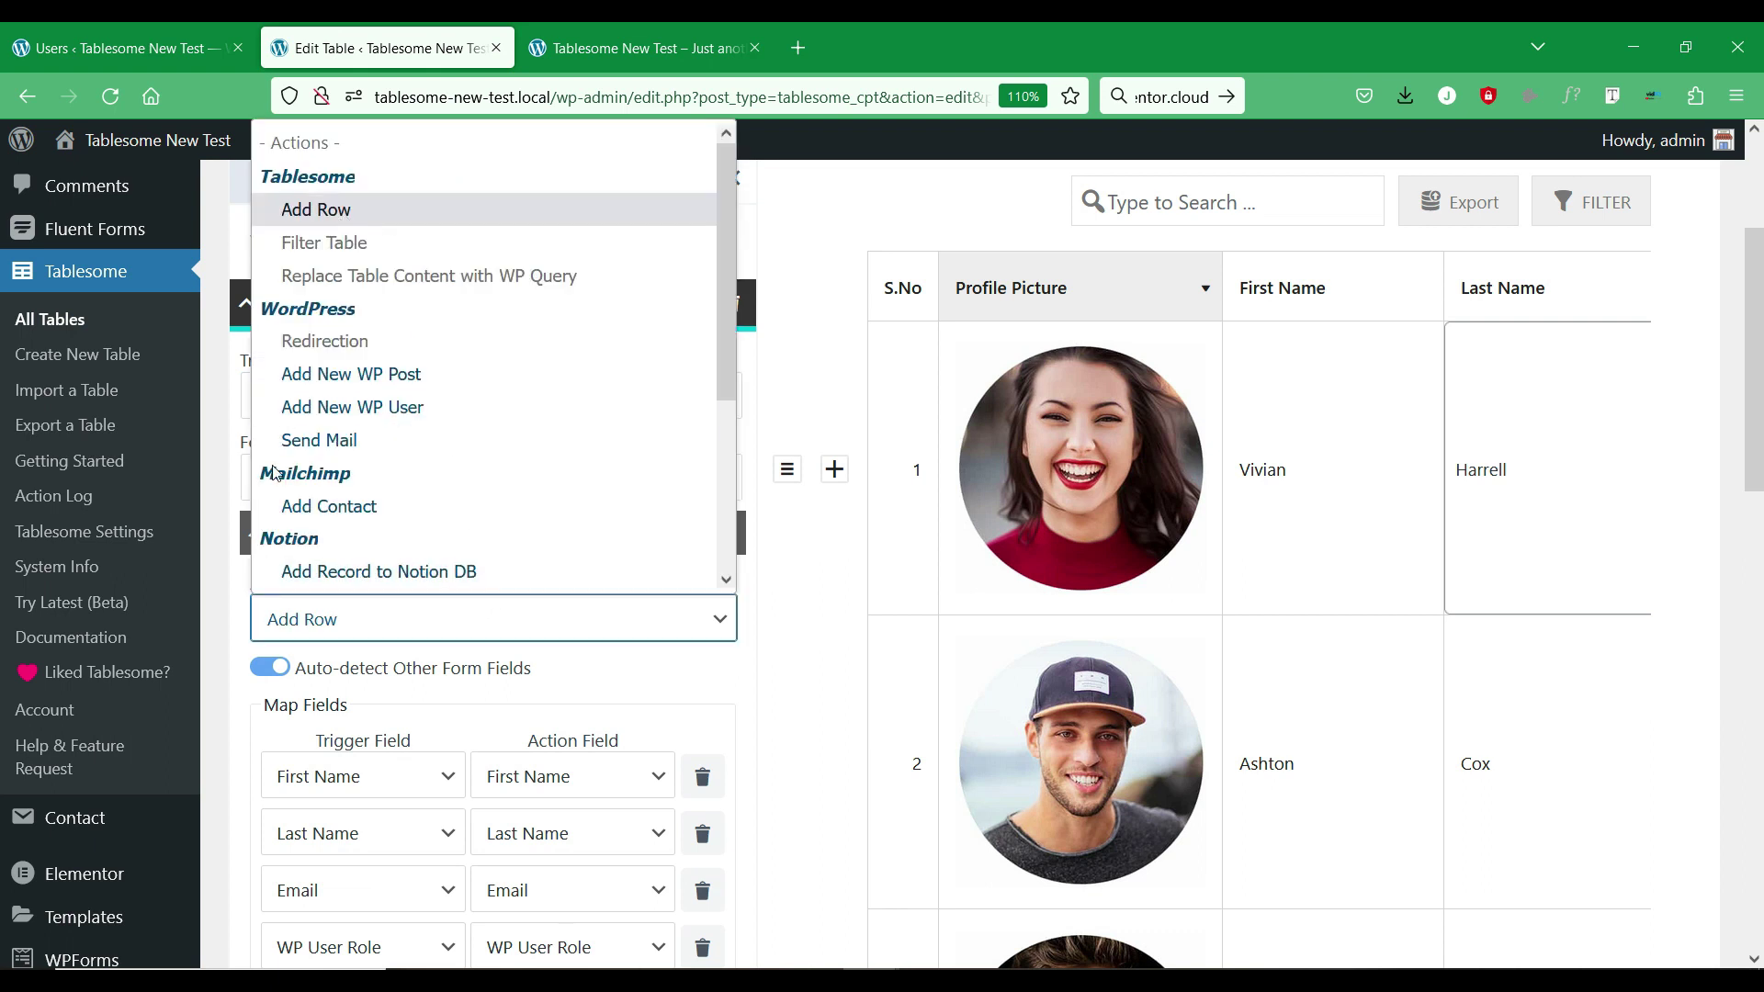
left_click(455, 629)
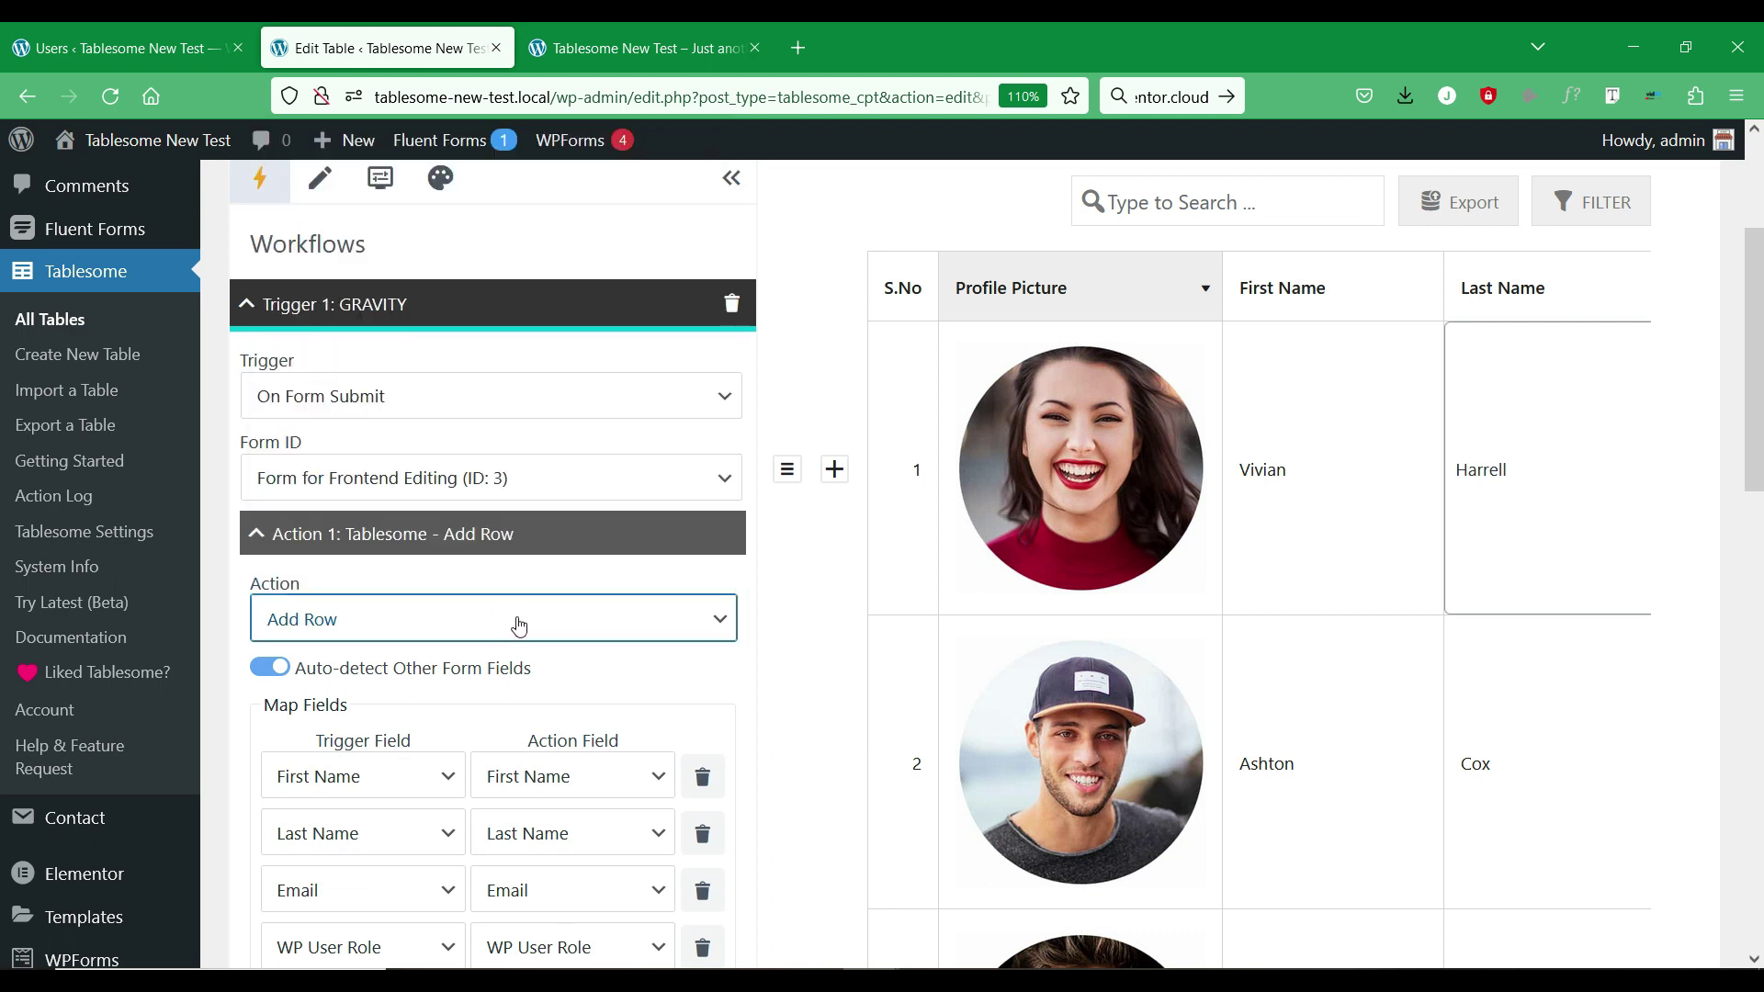
left_click(563, 318)
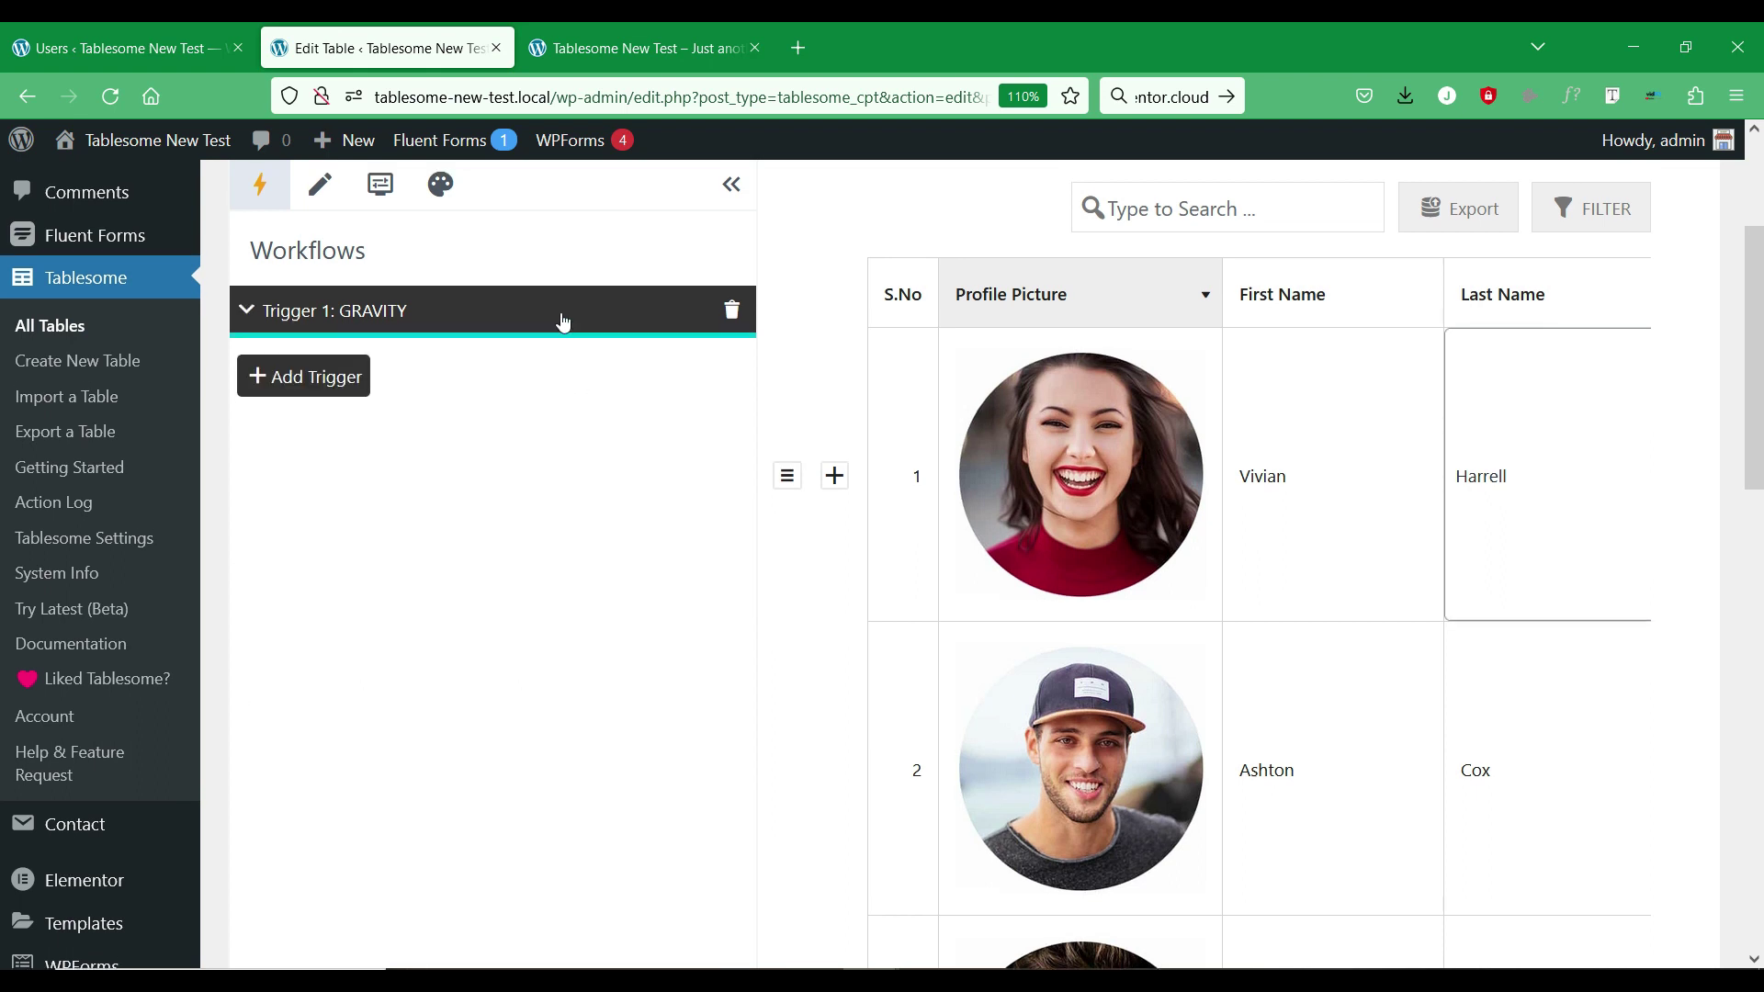
Enable frontend editing for the table.
scroll(563, 321, "up", 2)
left_click(338, 321)
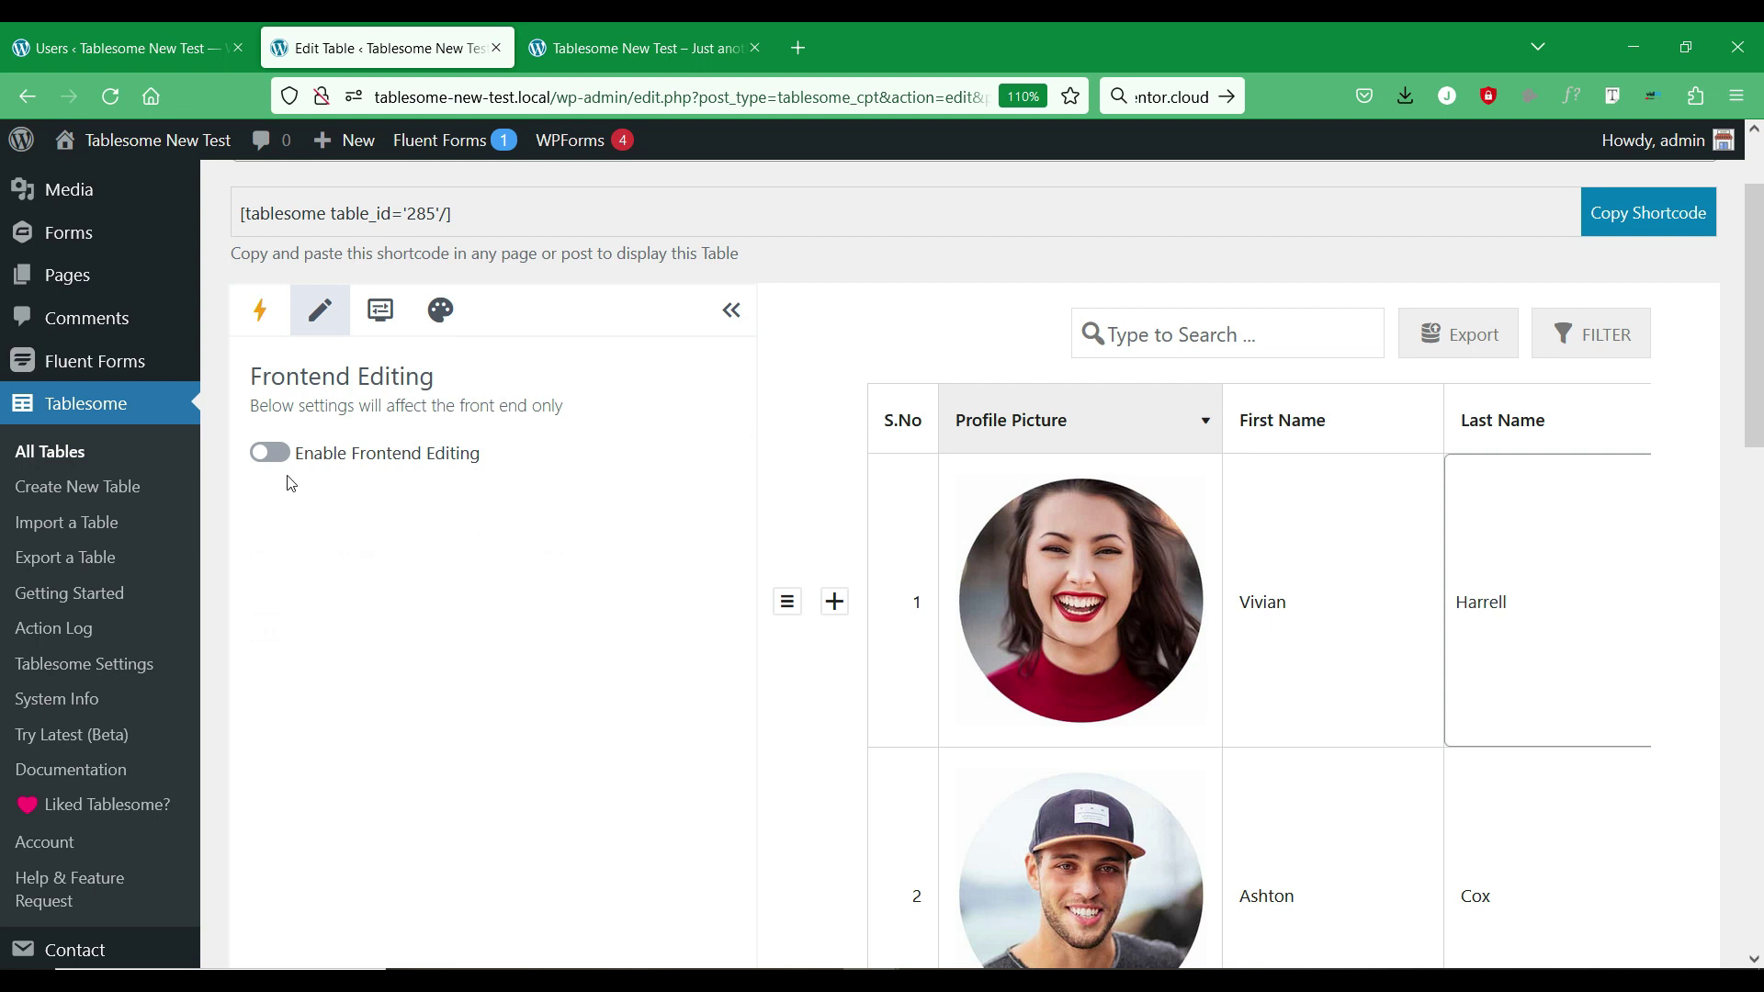
left_click(281, 460)
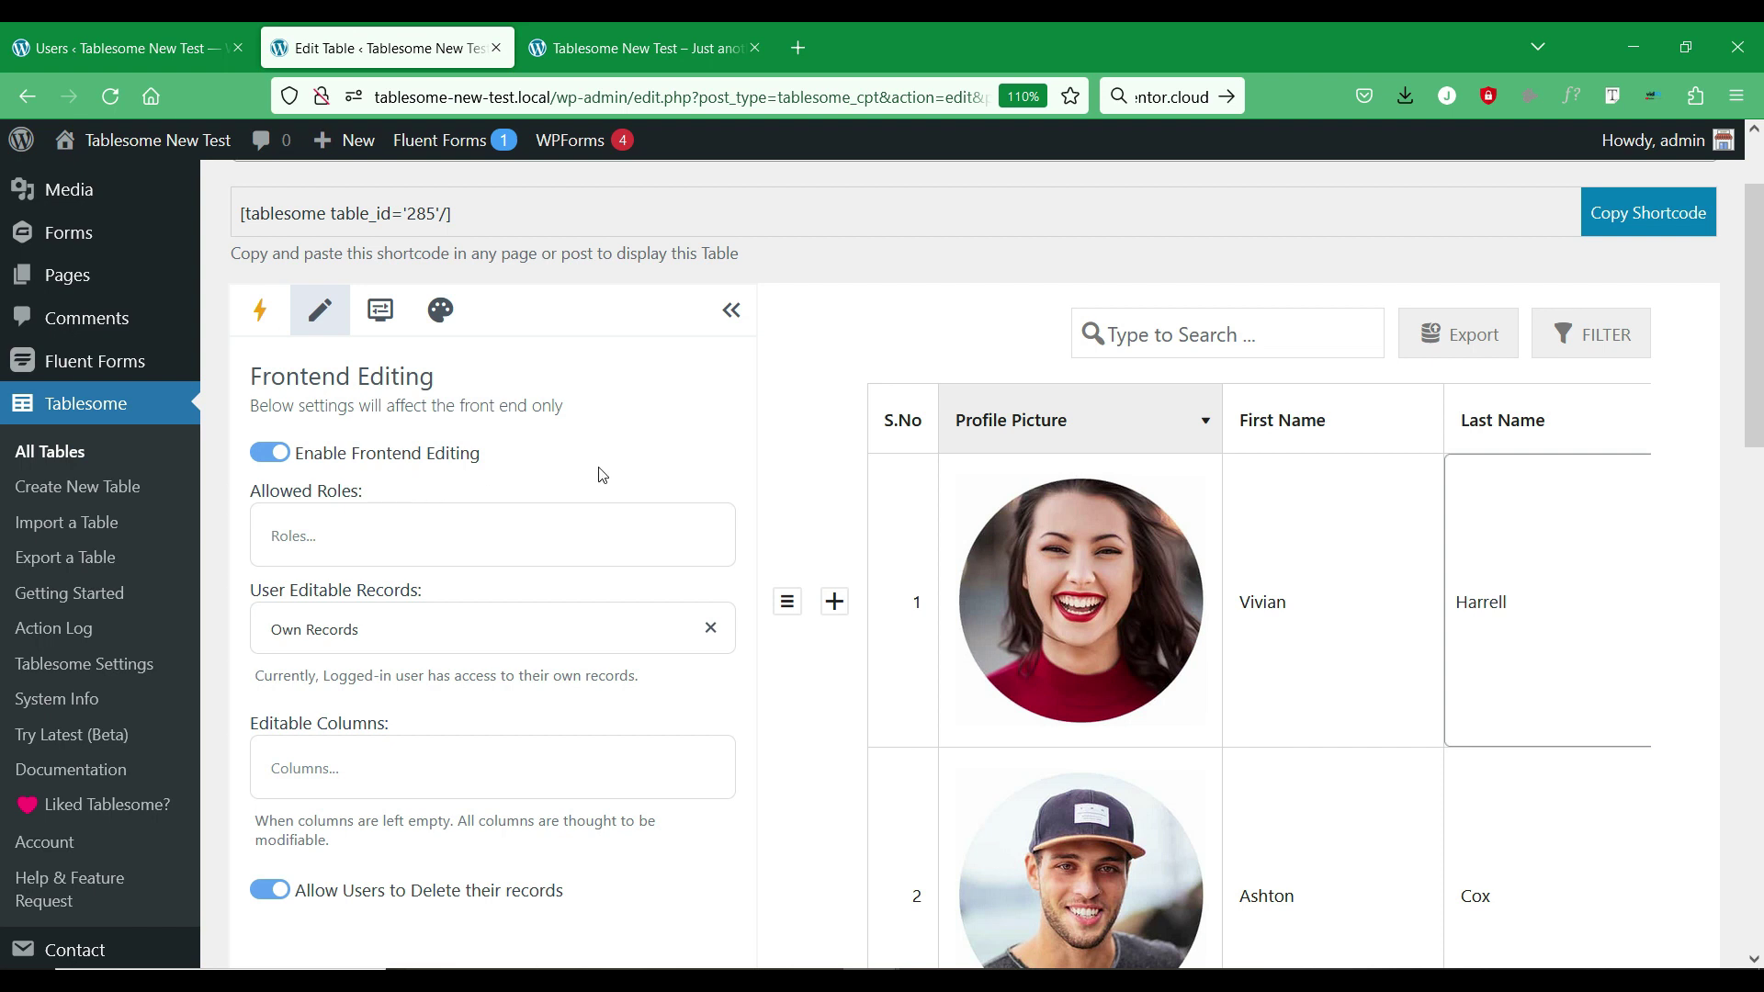
scroll(601, 475, "down", 2)
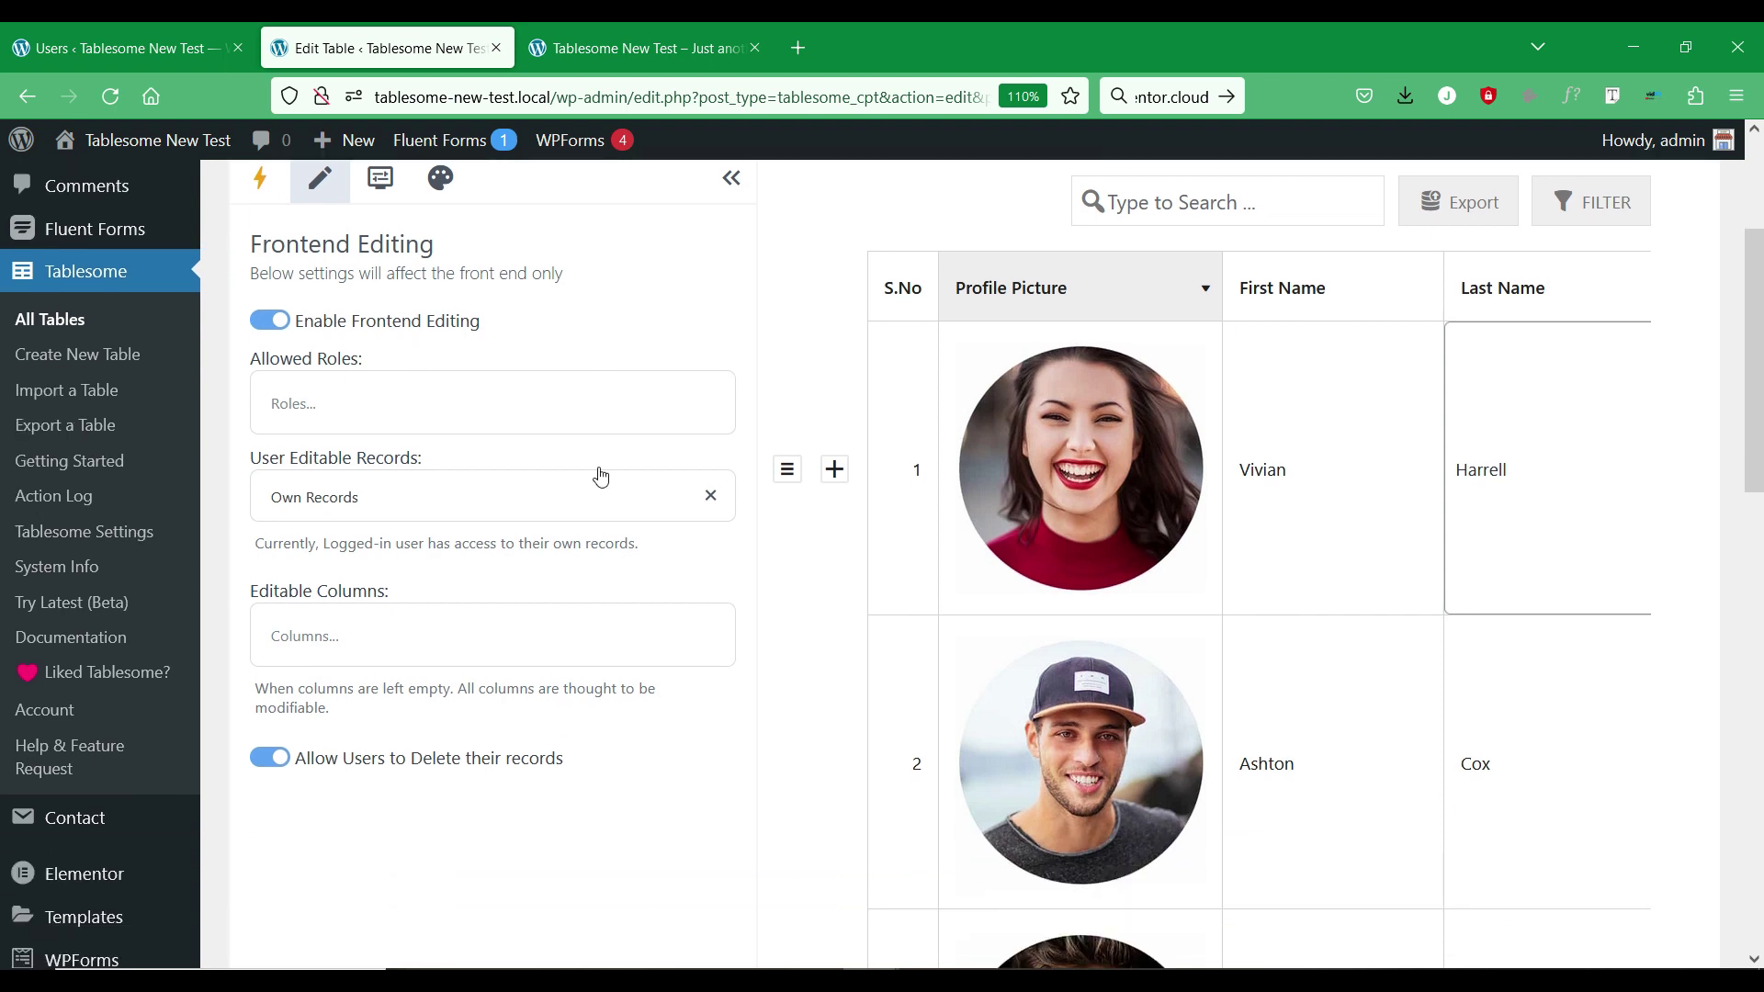
View the available allowed roles, try All Records for user editable records, and restore Own Records.
left_click(501, 415)
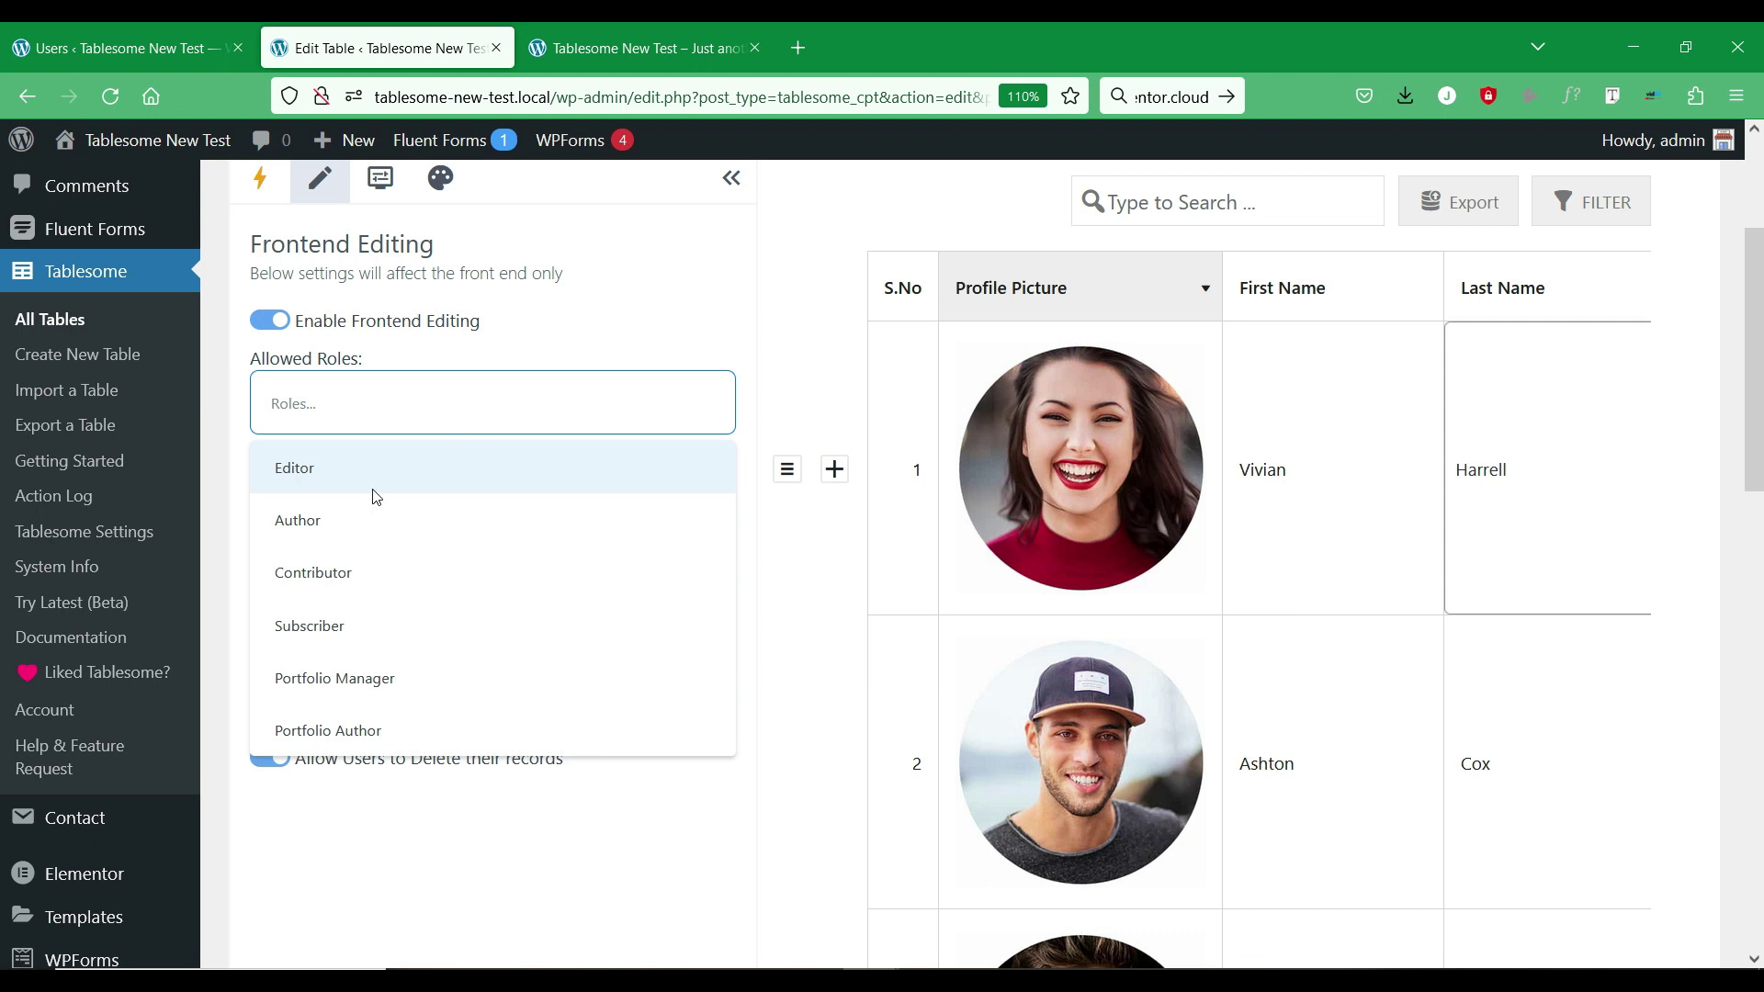
left_click(441, 346)
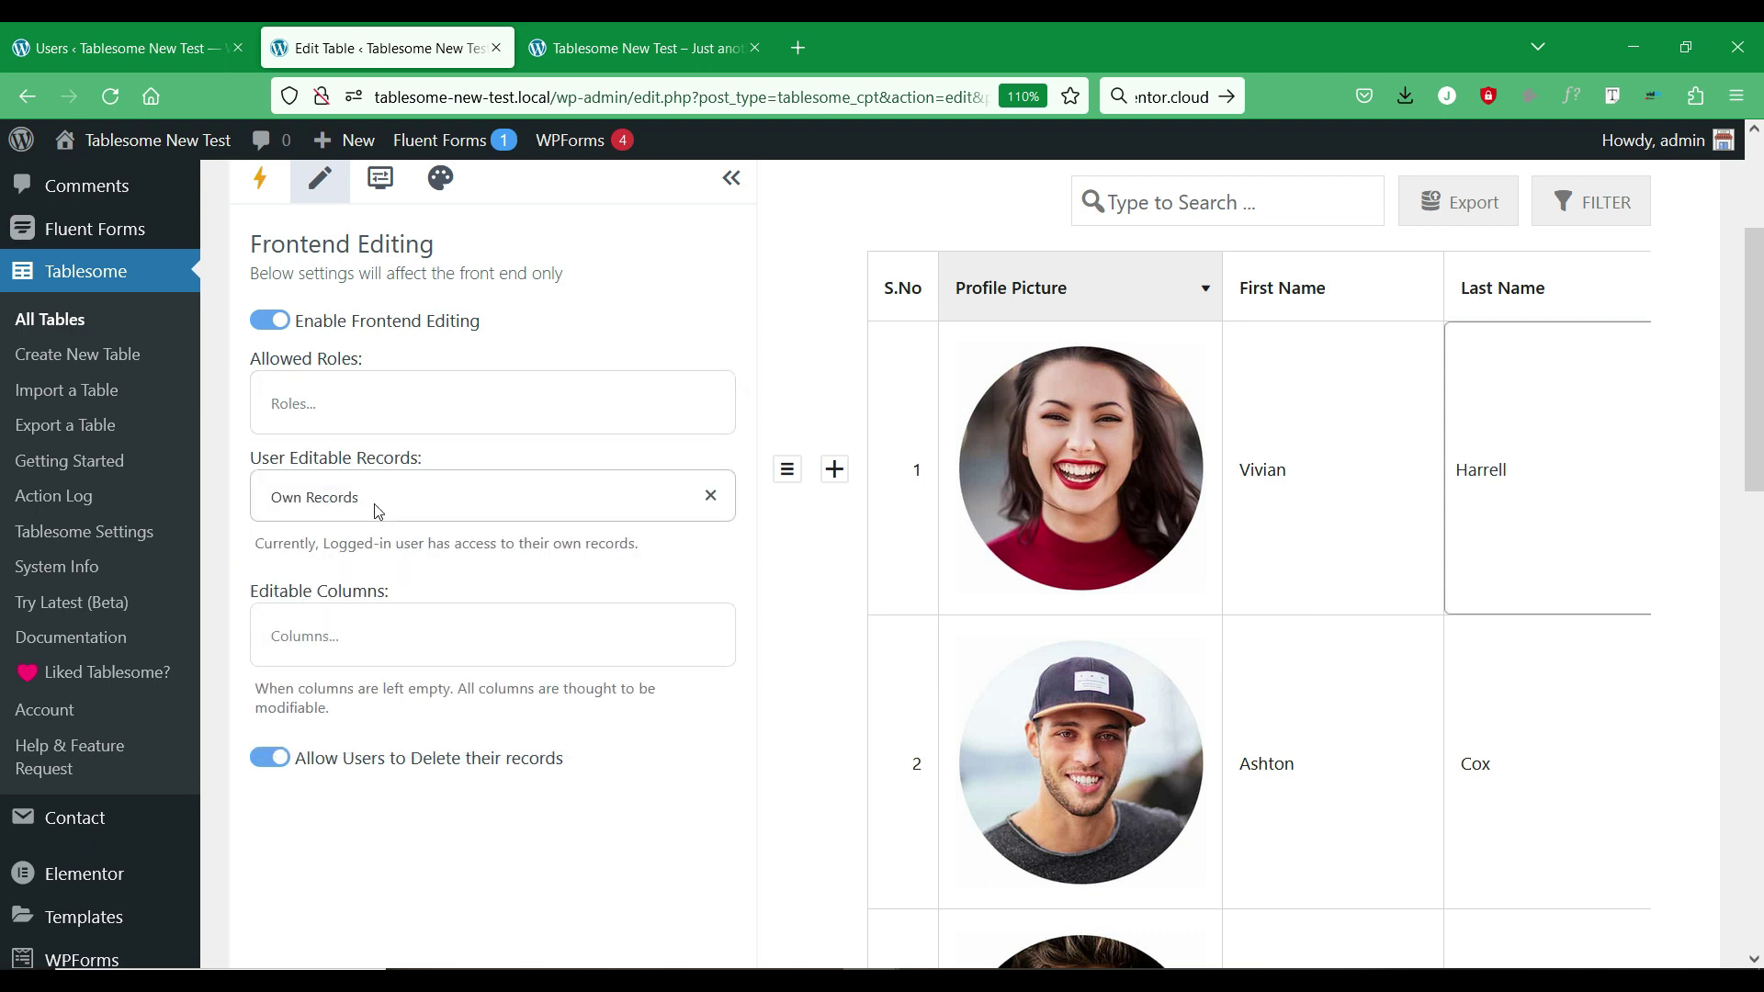
left_click(377, 511)
left_click(367, 608)
left_click(416, 511)
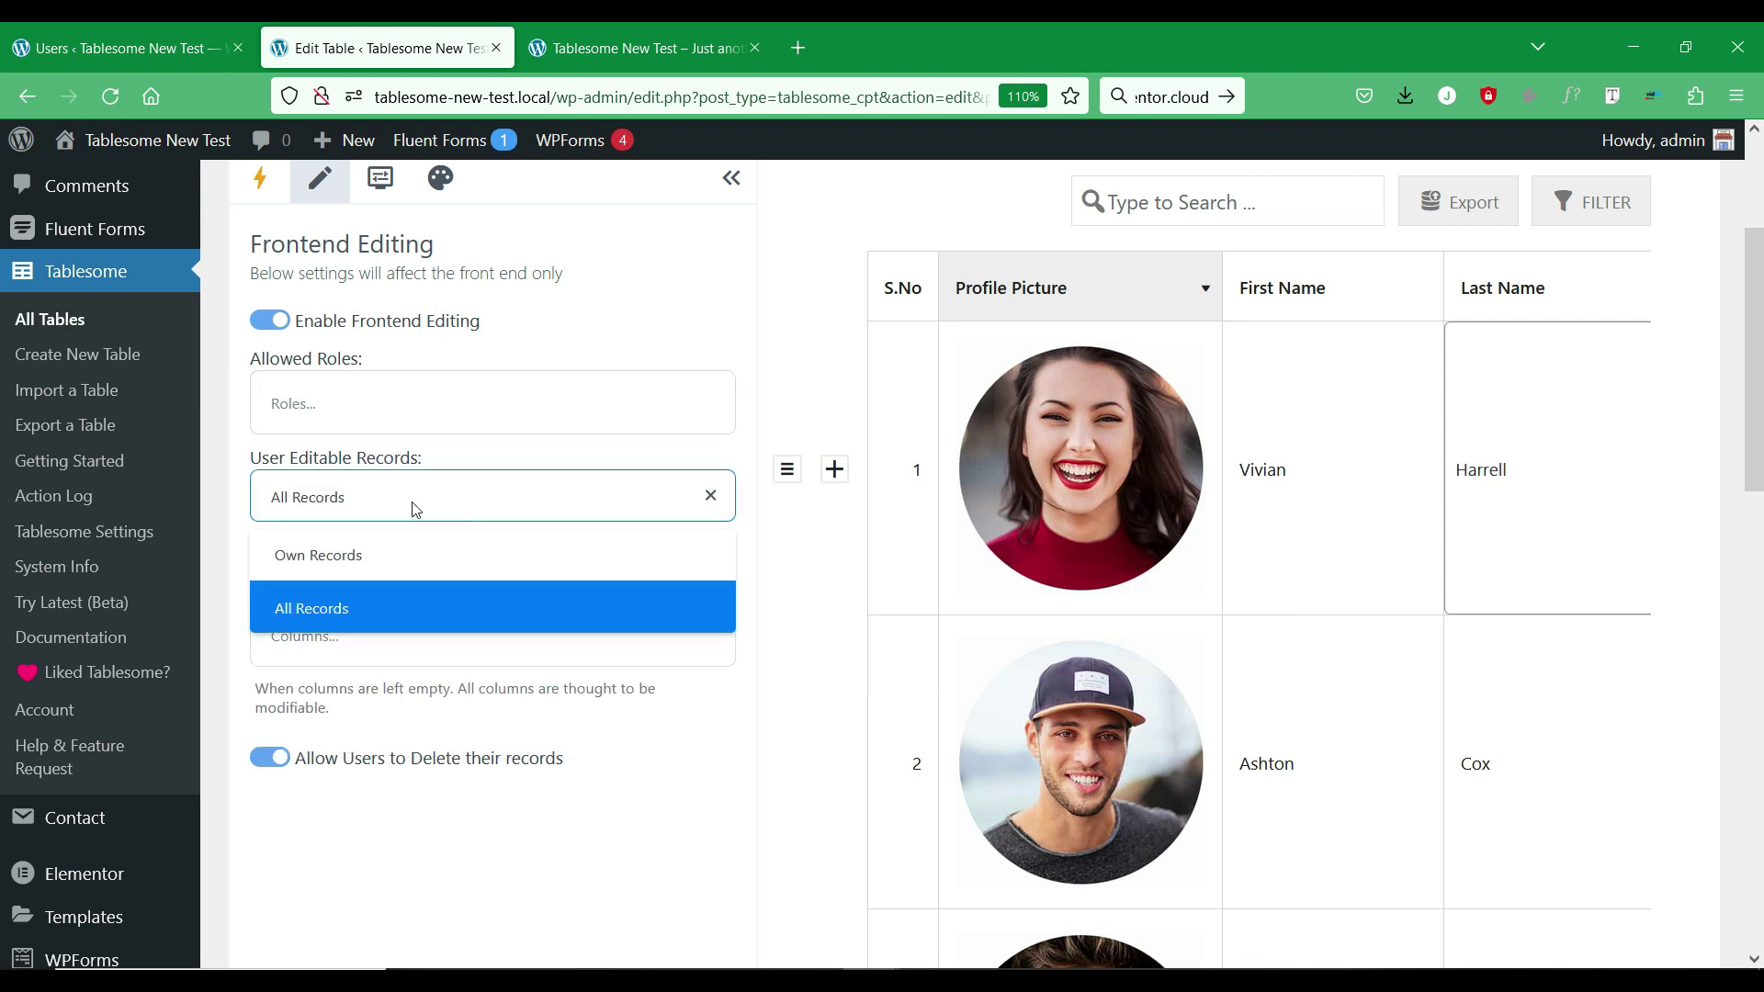
left_click(403, 570)
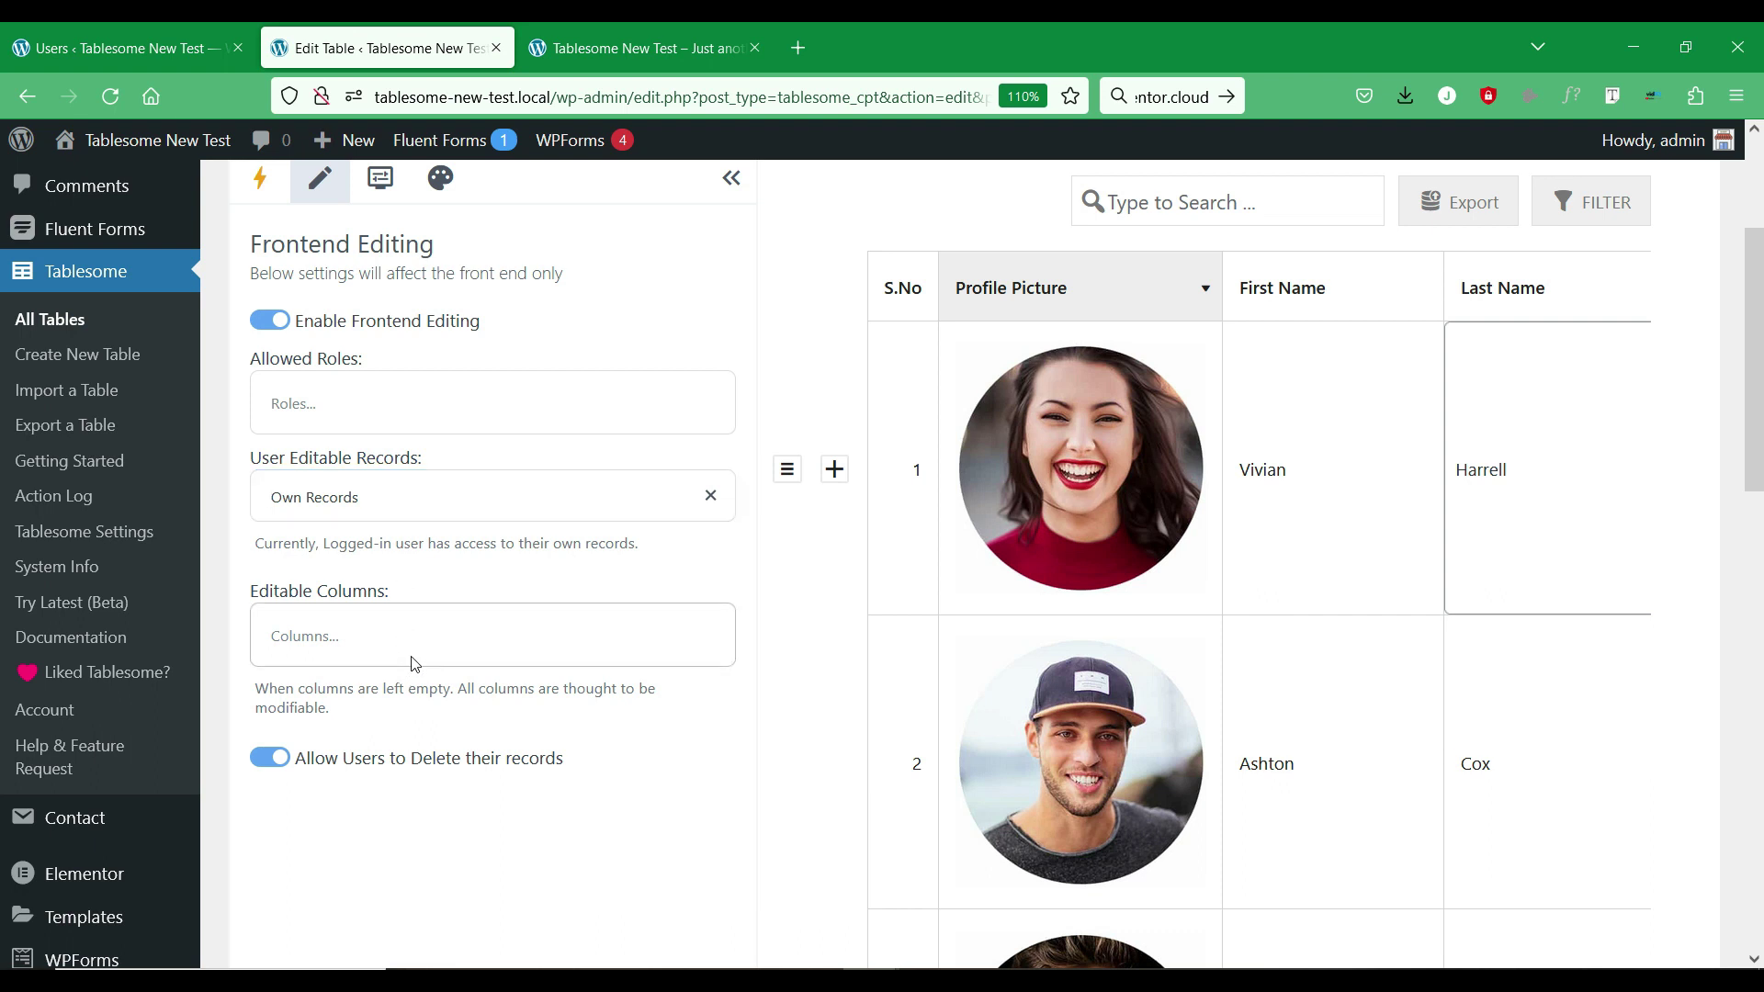
Review the Editable Columns choices and the remaining frontend editing settings without changing them.
left_click(426, 636)
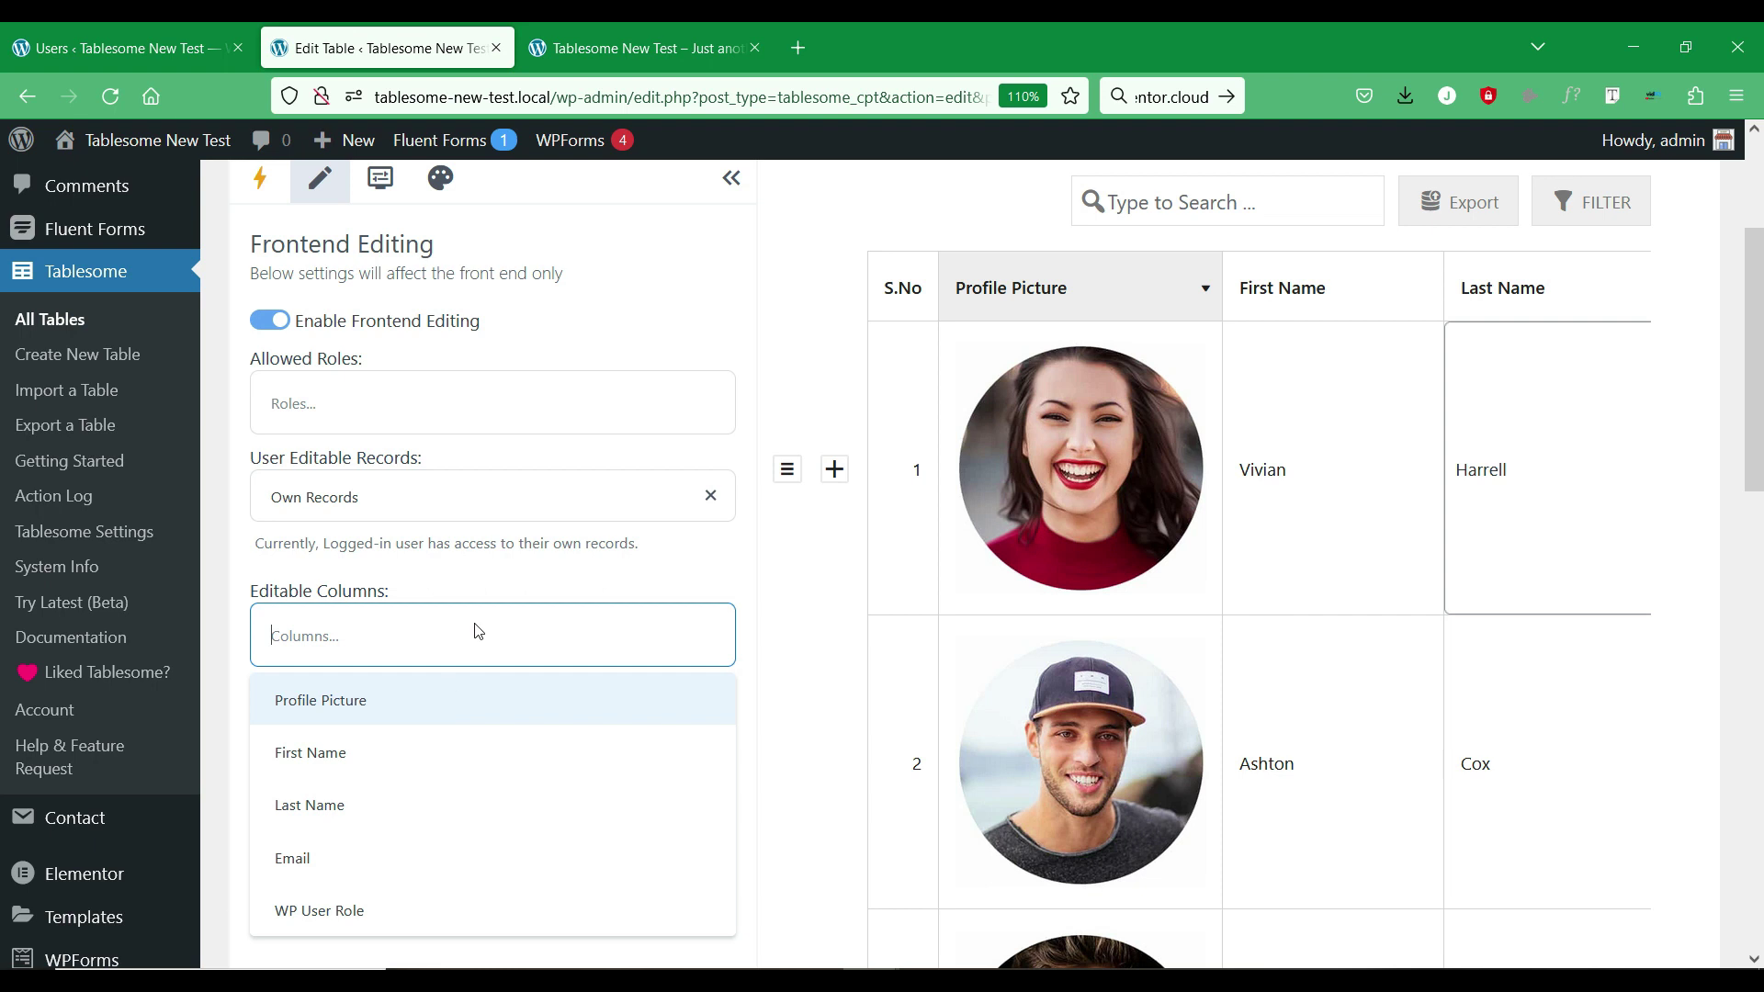
left_click(549, 564)
scroll(548, 568, "down", 3)
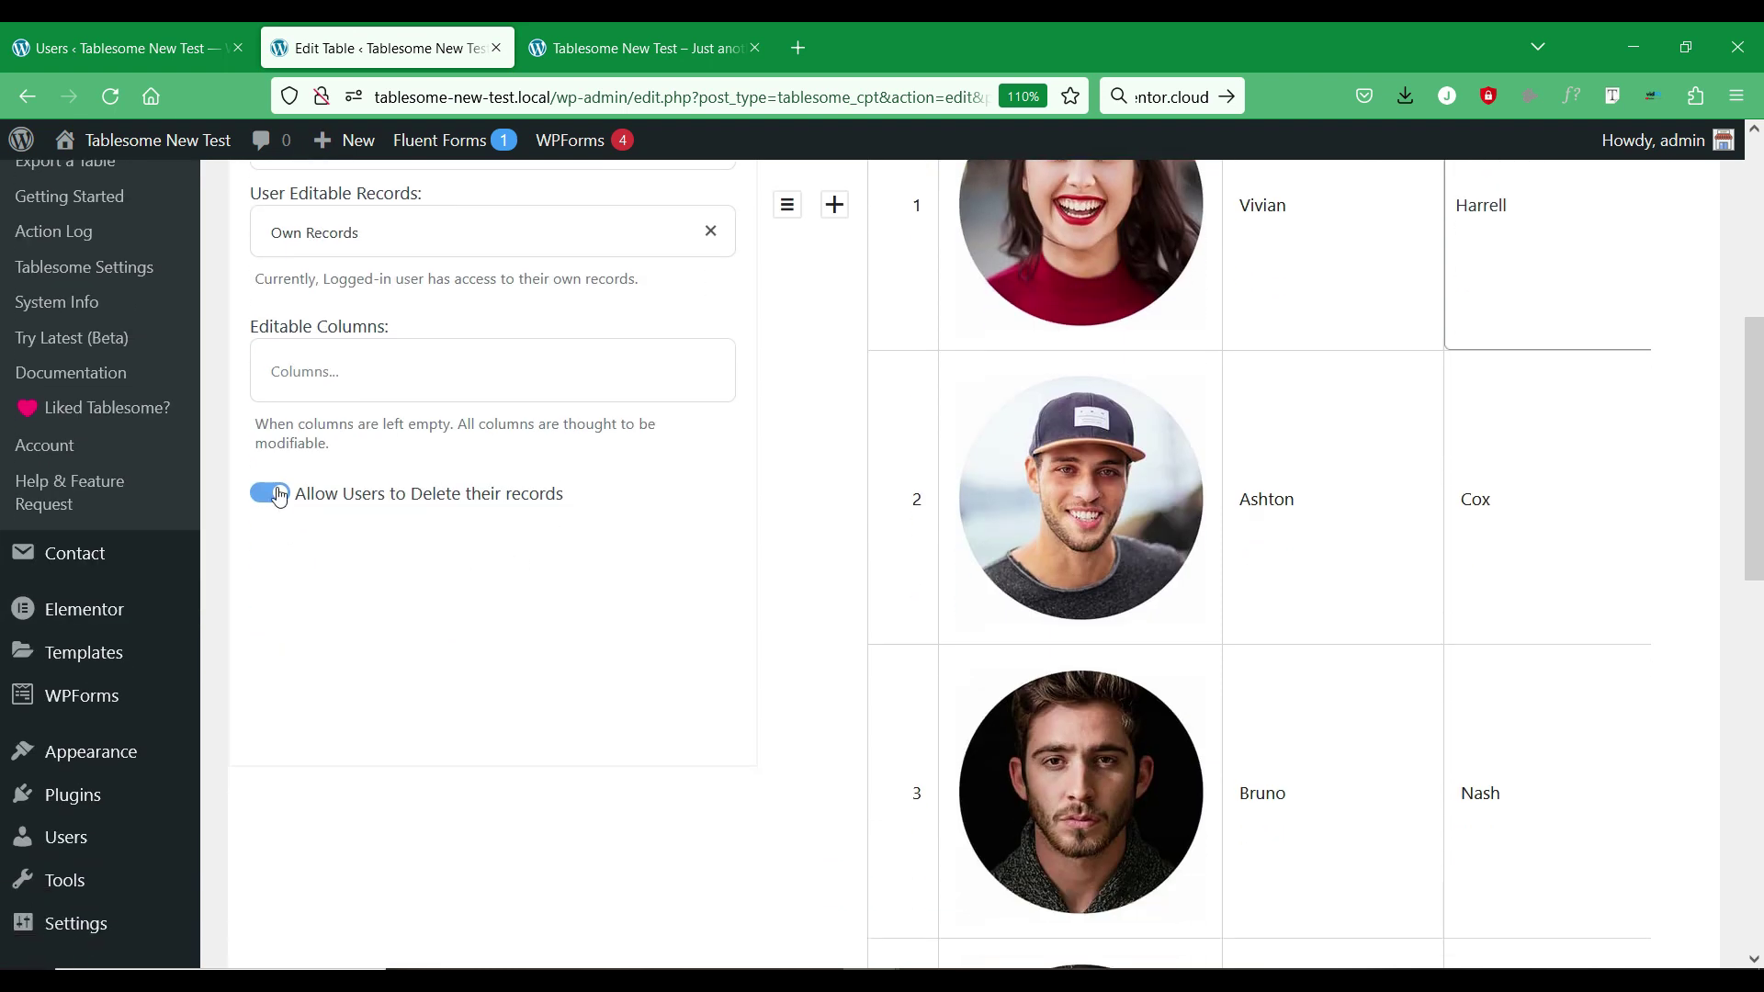
scroll(284, 496, "up", 6)
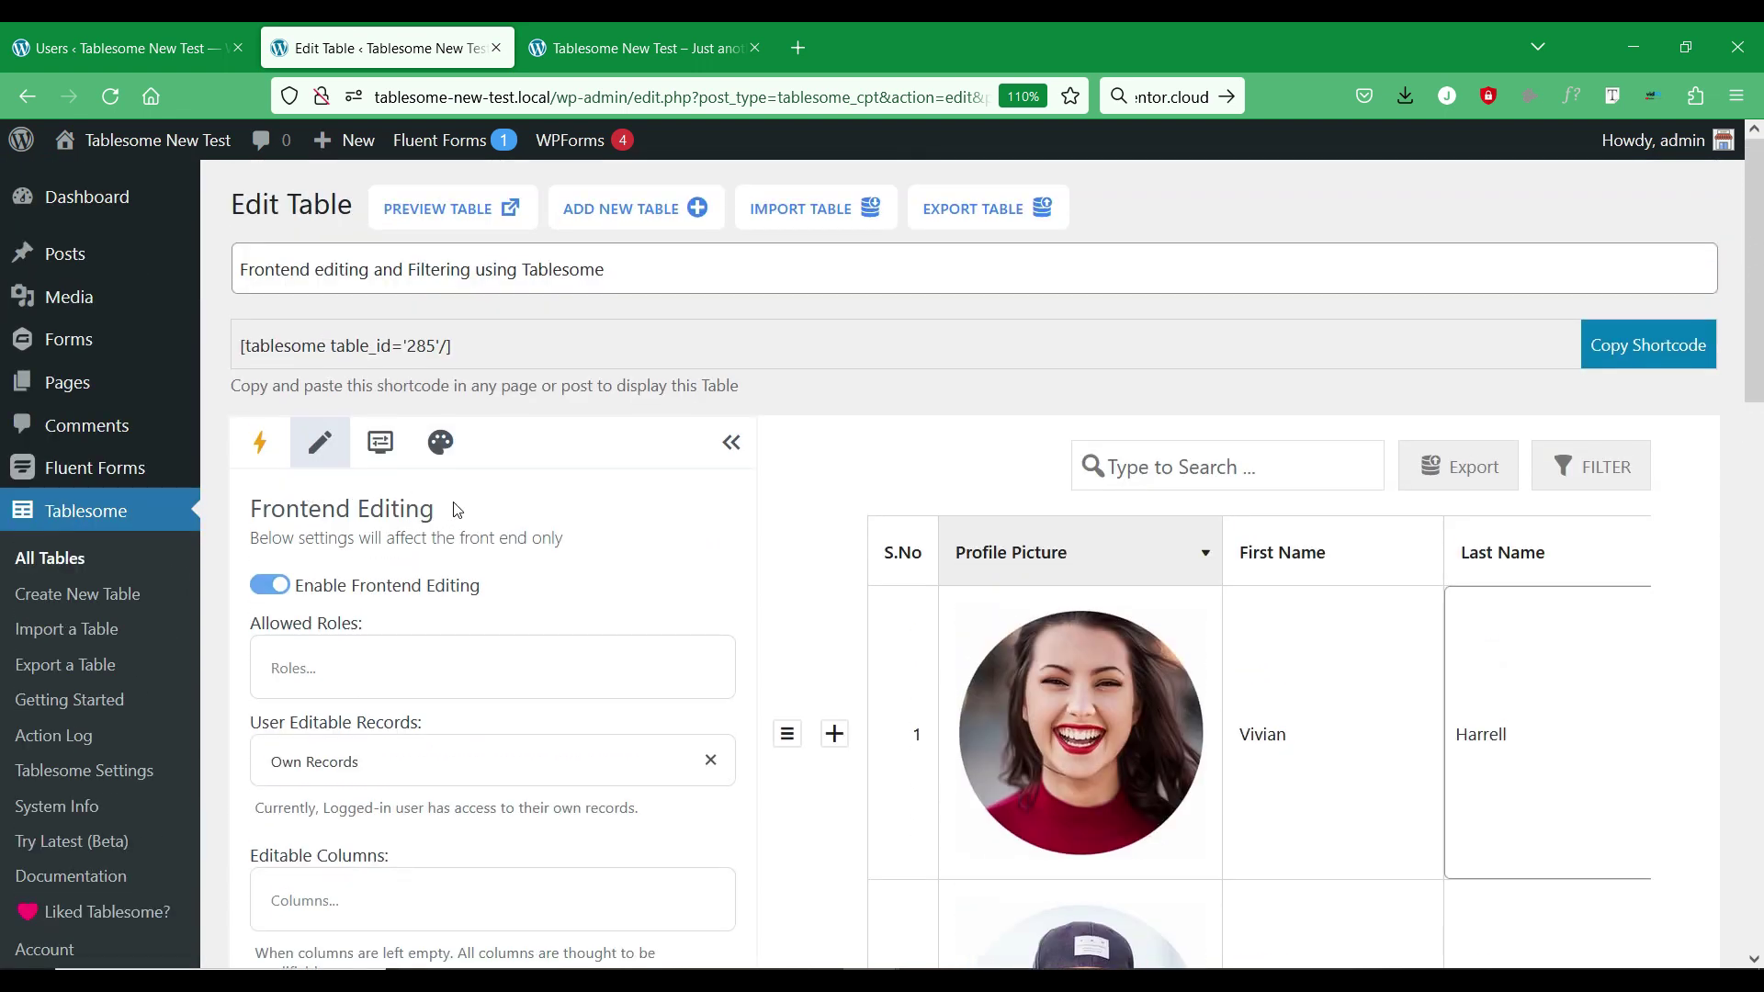
scroll(458, 511, "down", 2)
scroll(458, 511, "up", 2)
scroll(421, 547, "down", 4)
Set User Editable Records to All Records and add Editor to the allowed roles.
left_click(477, 484)
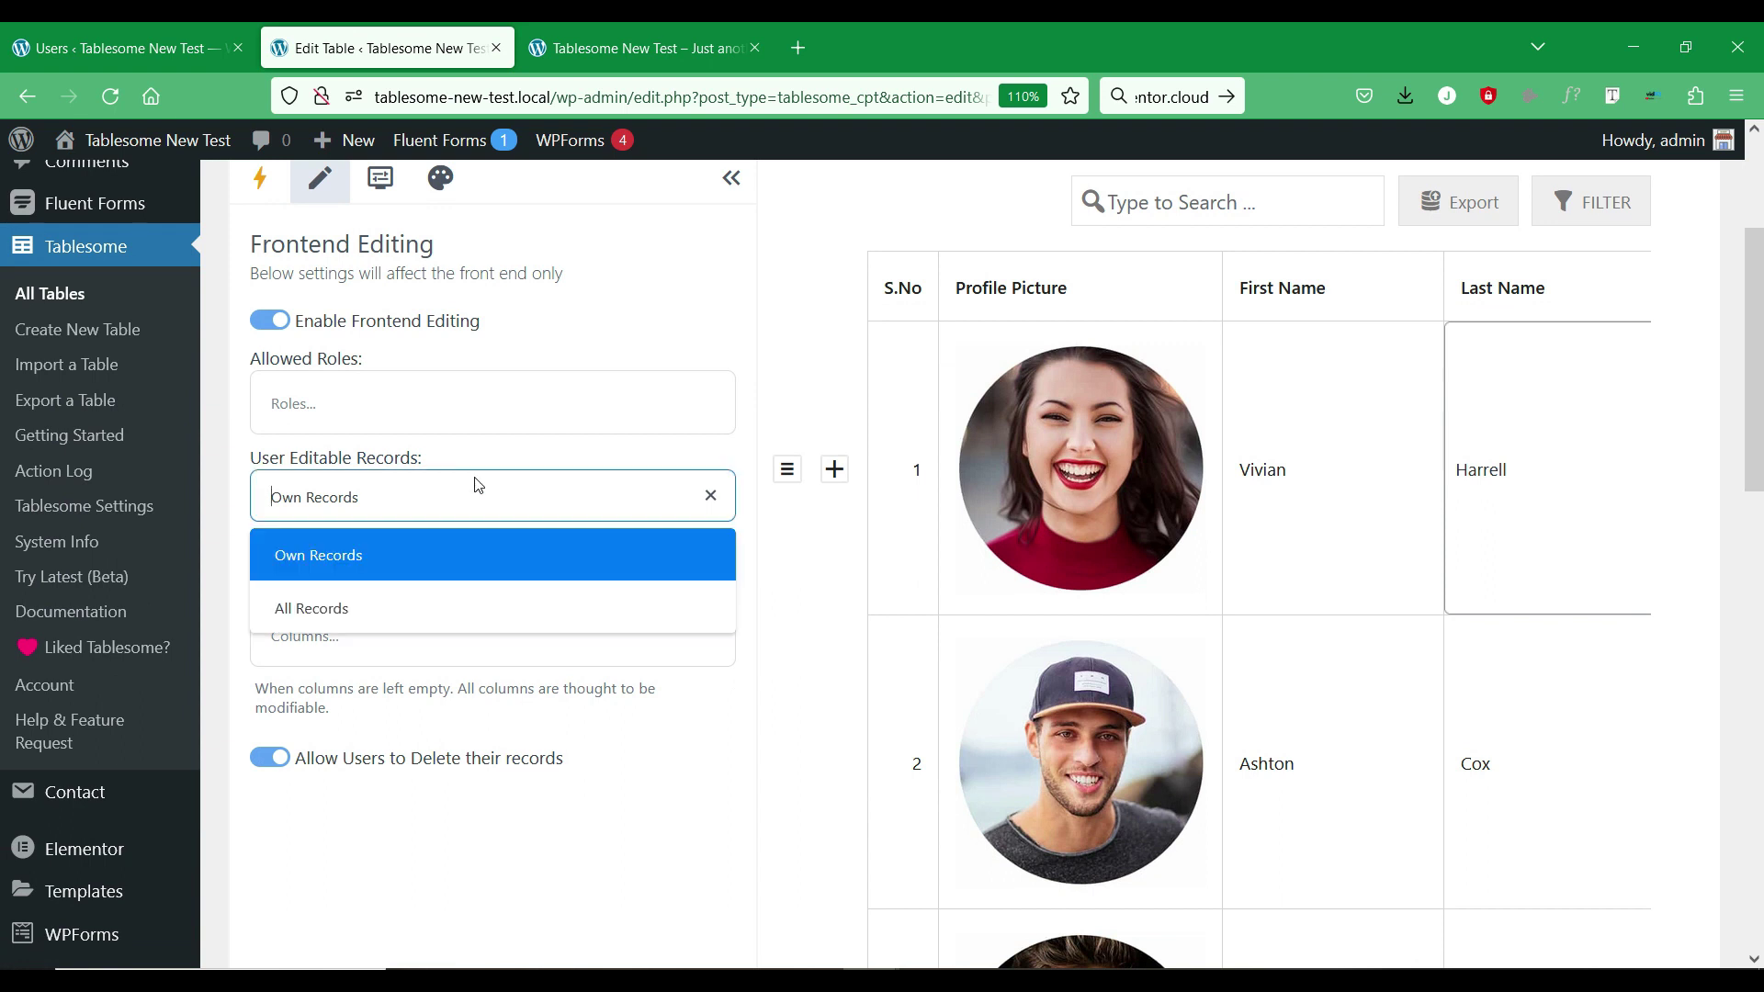
left_click(425, 597)
scroll(469, 455, "up", 2)
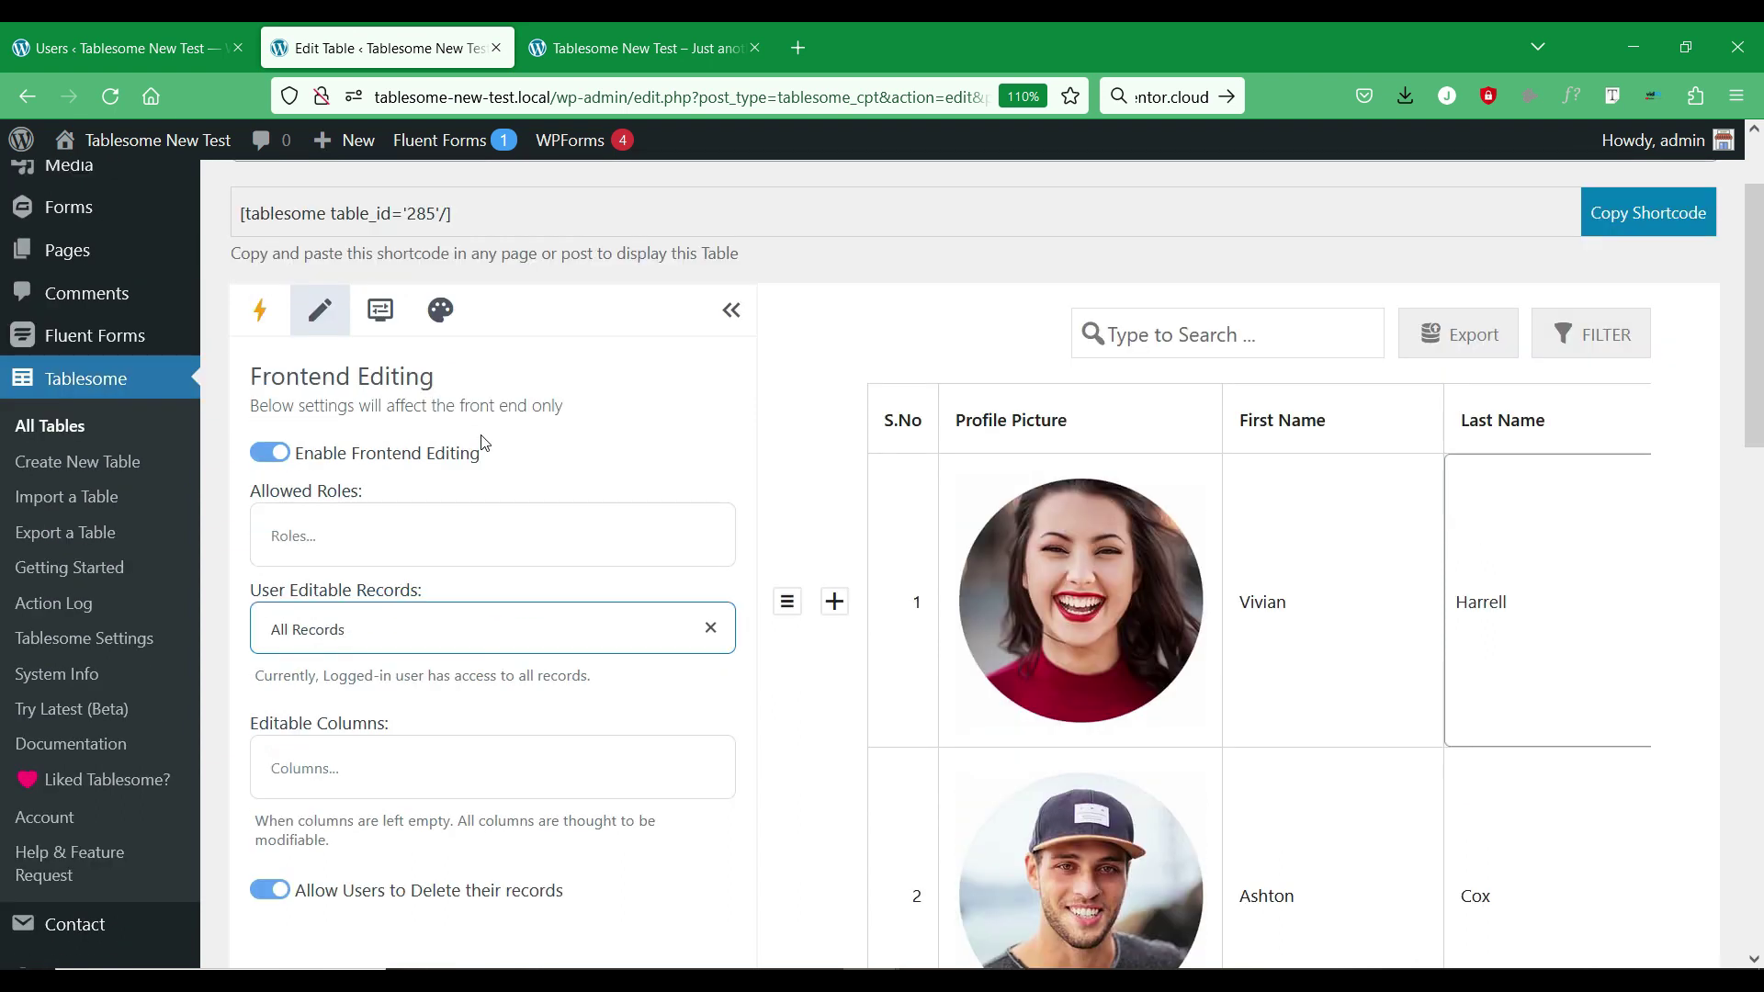
left_click(431, 547)
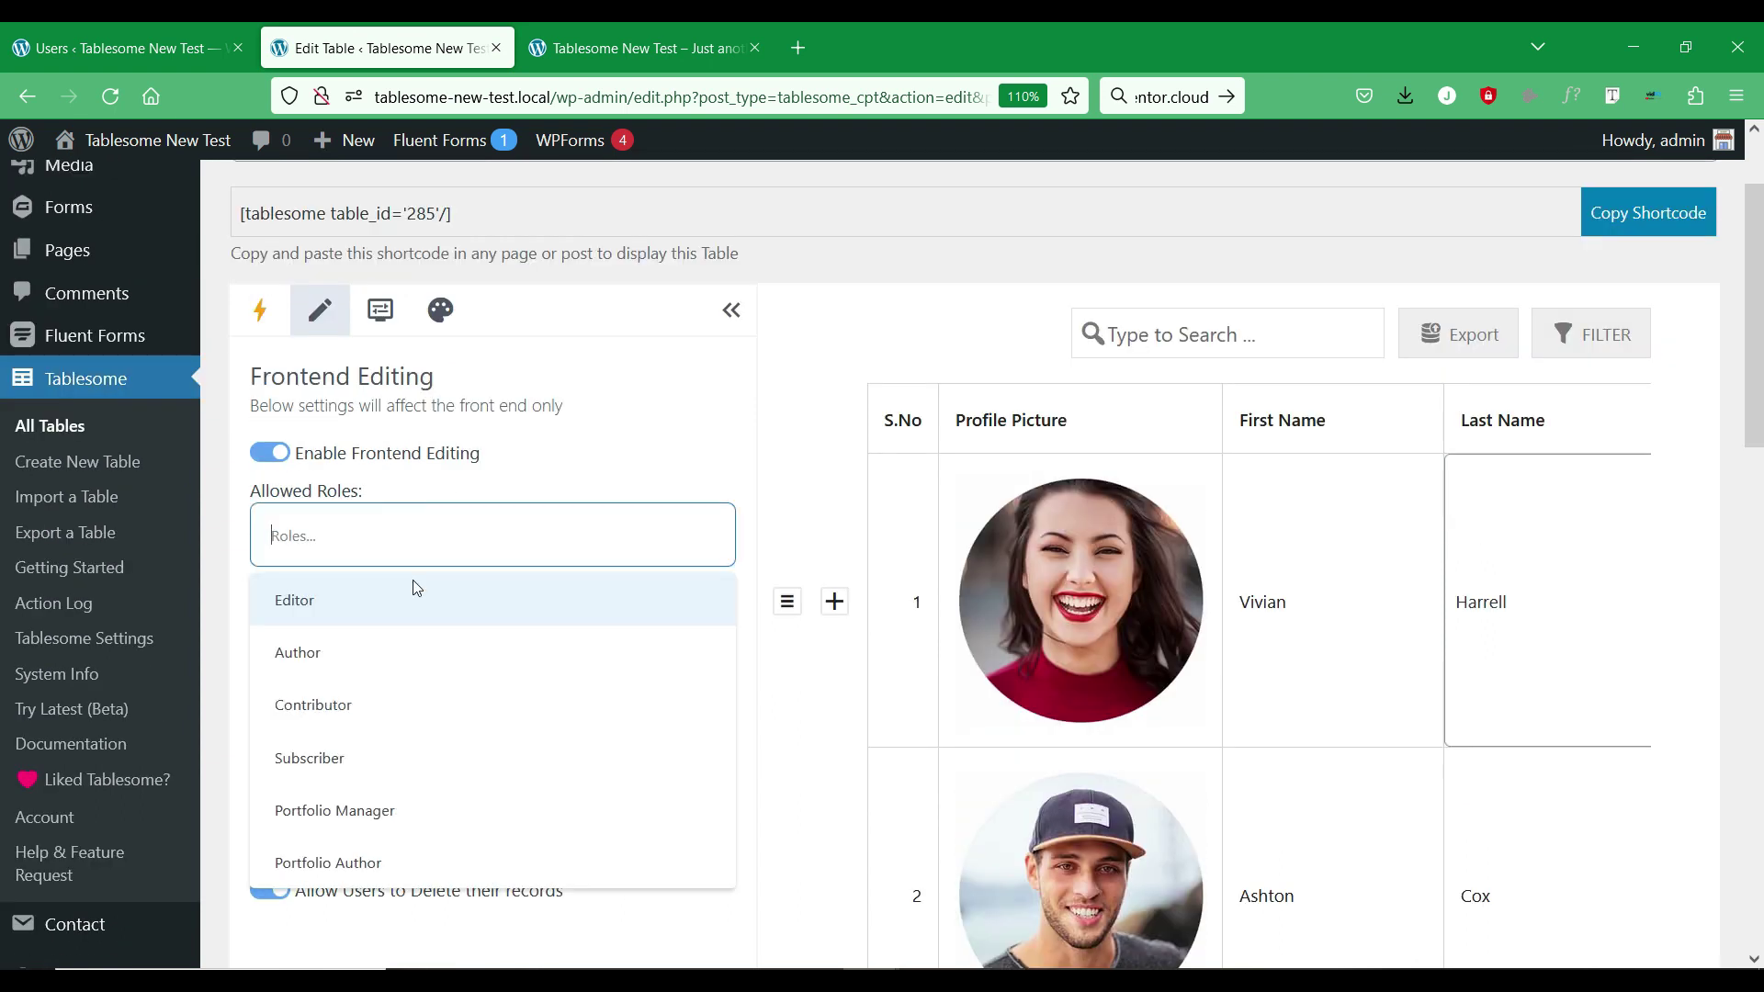
left_click(566, 622)
scroll(570, 617, "down", 2)
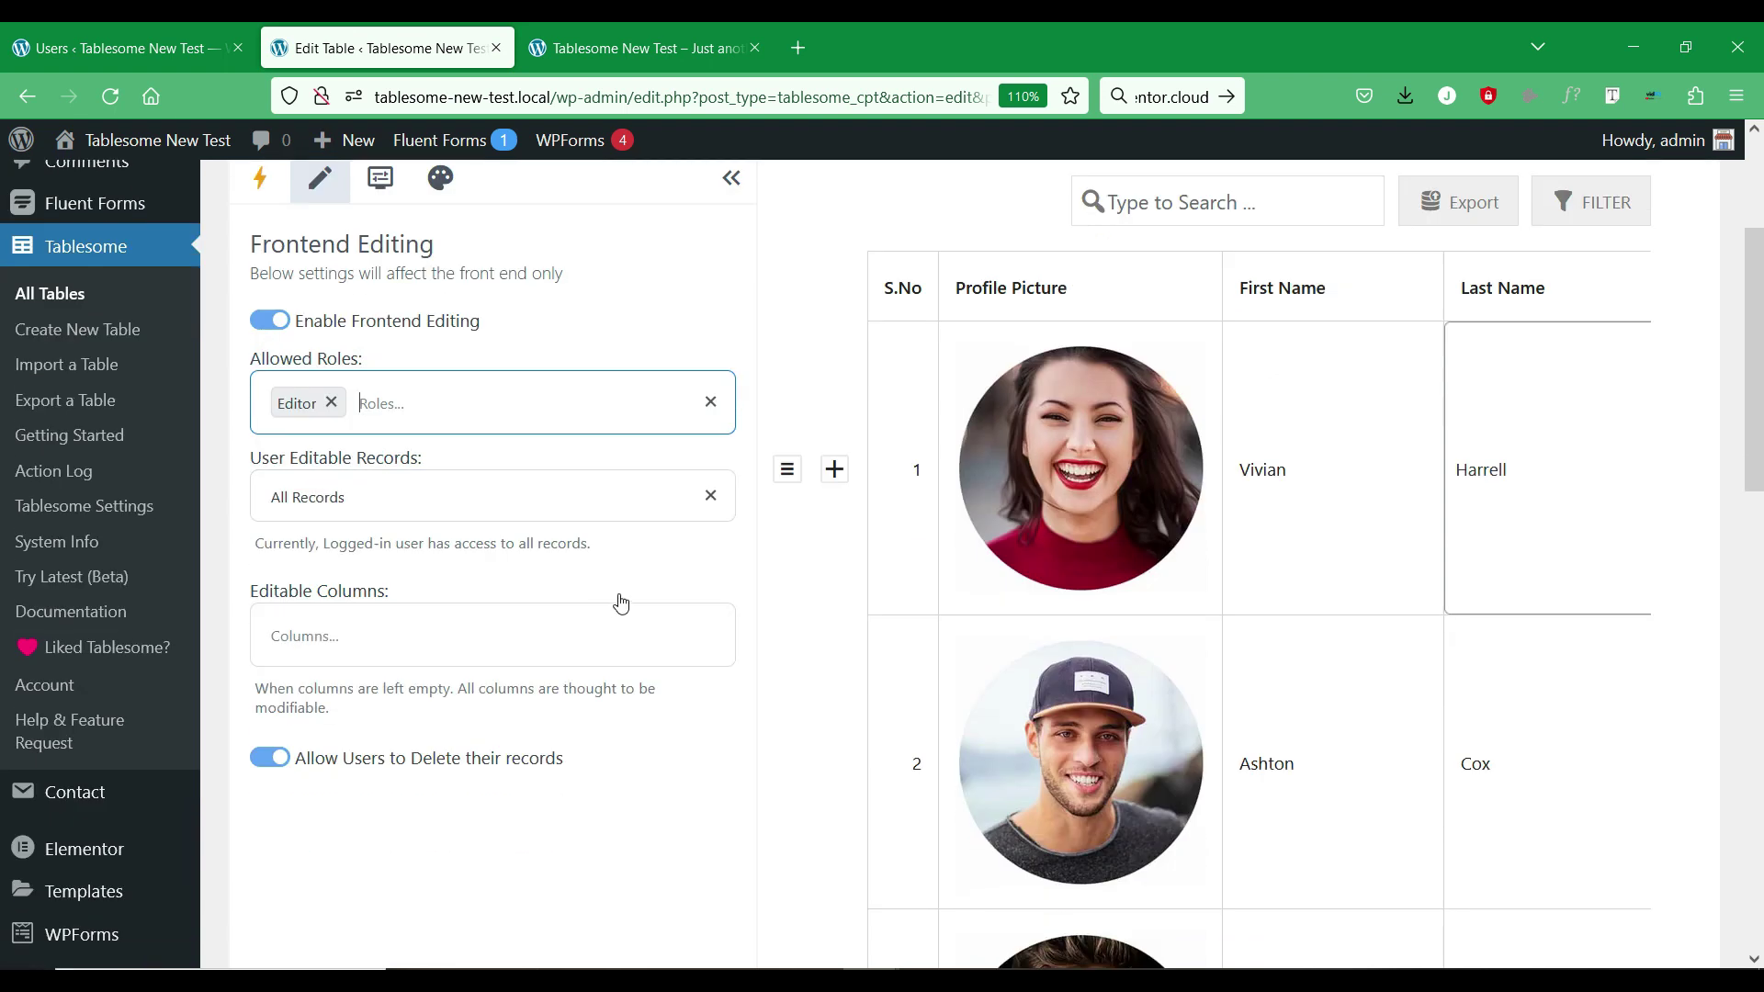
Set the editable columns to First Name, Last Name and Email.
left_click(648, 639)
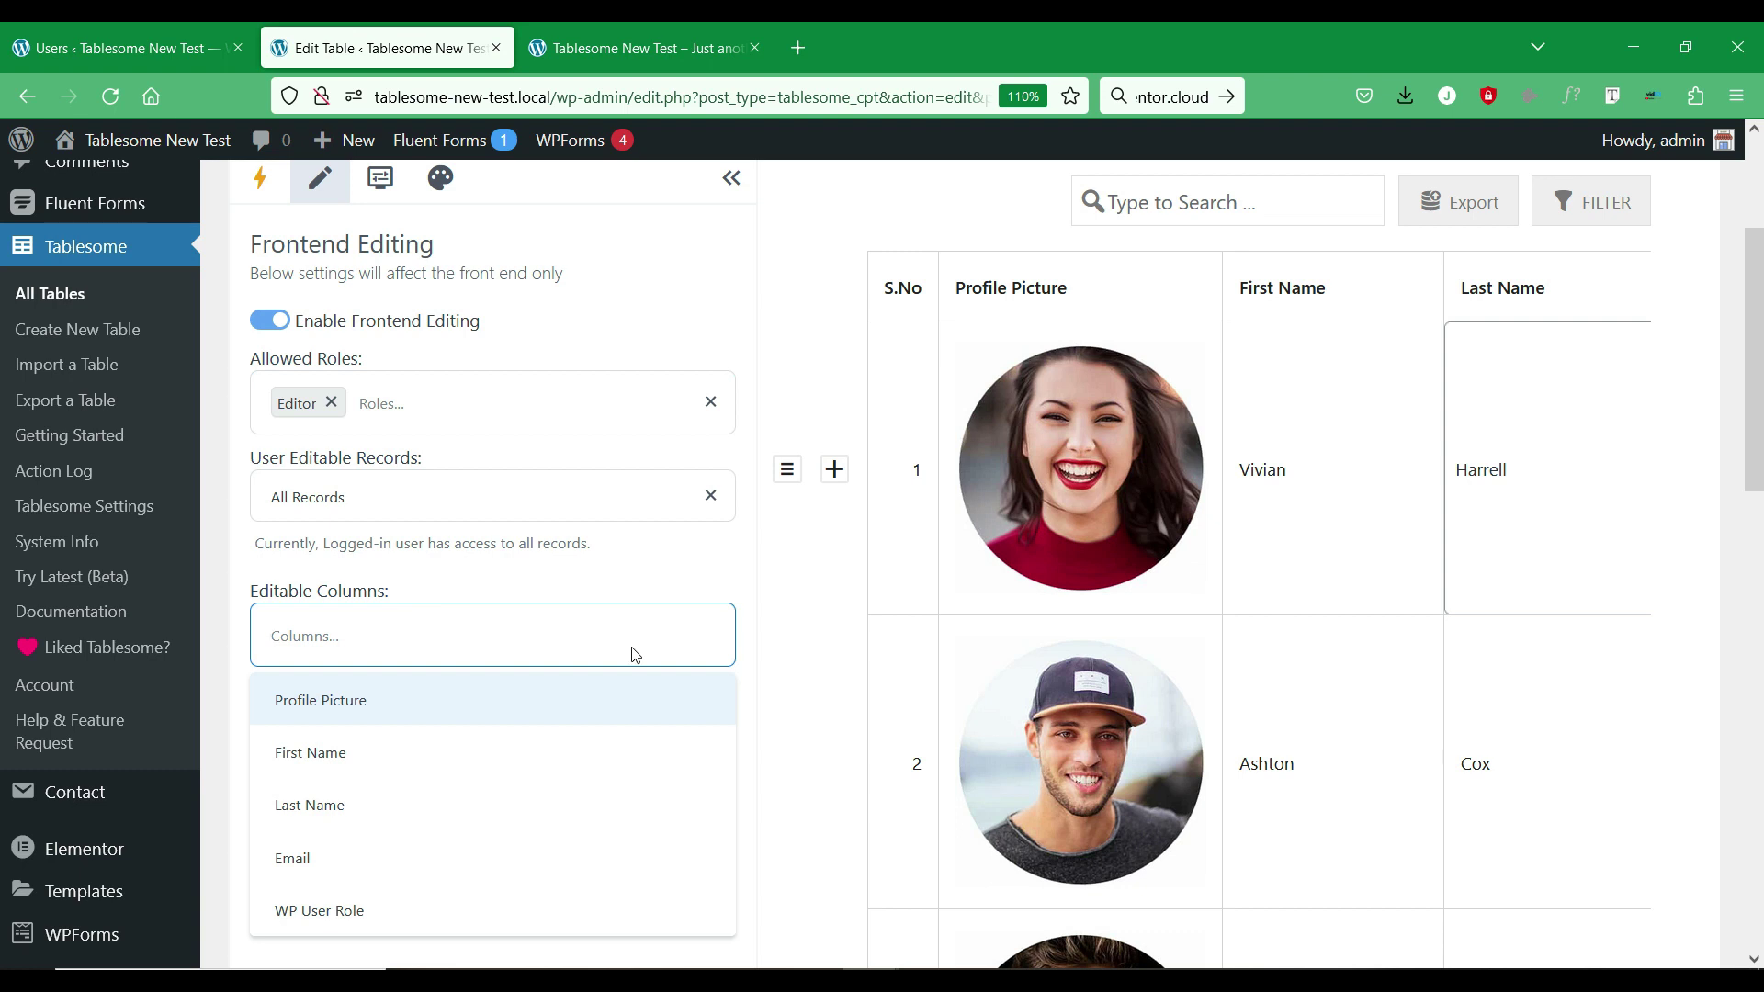
left_click(562, 749)
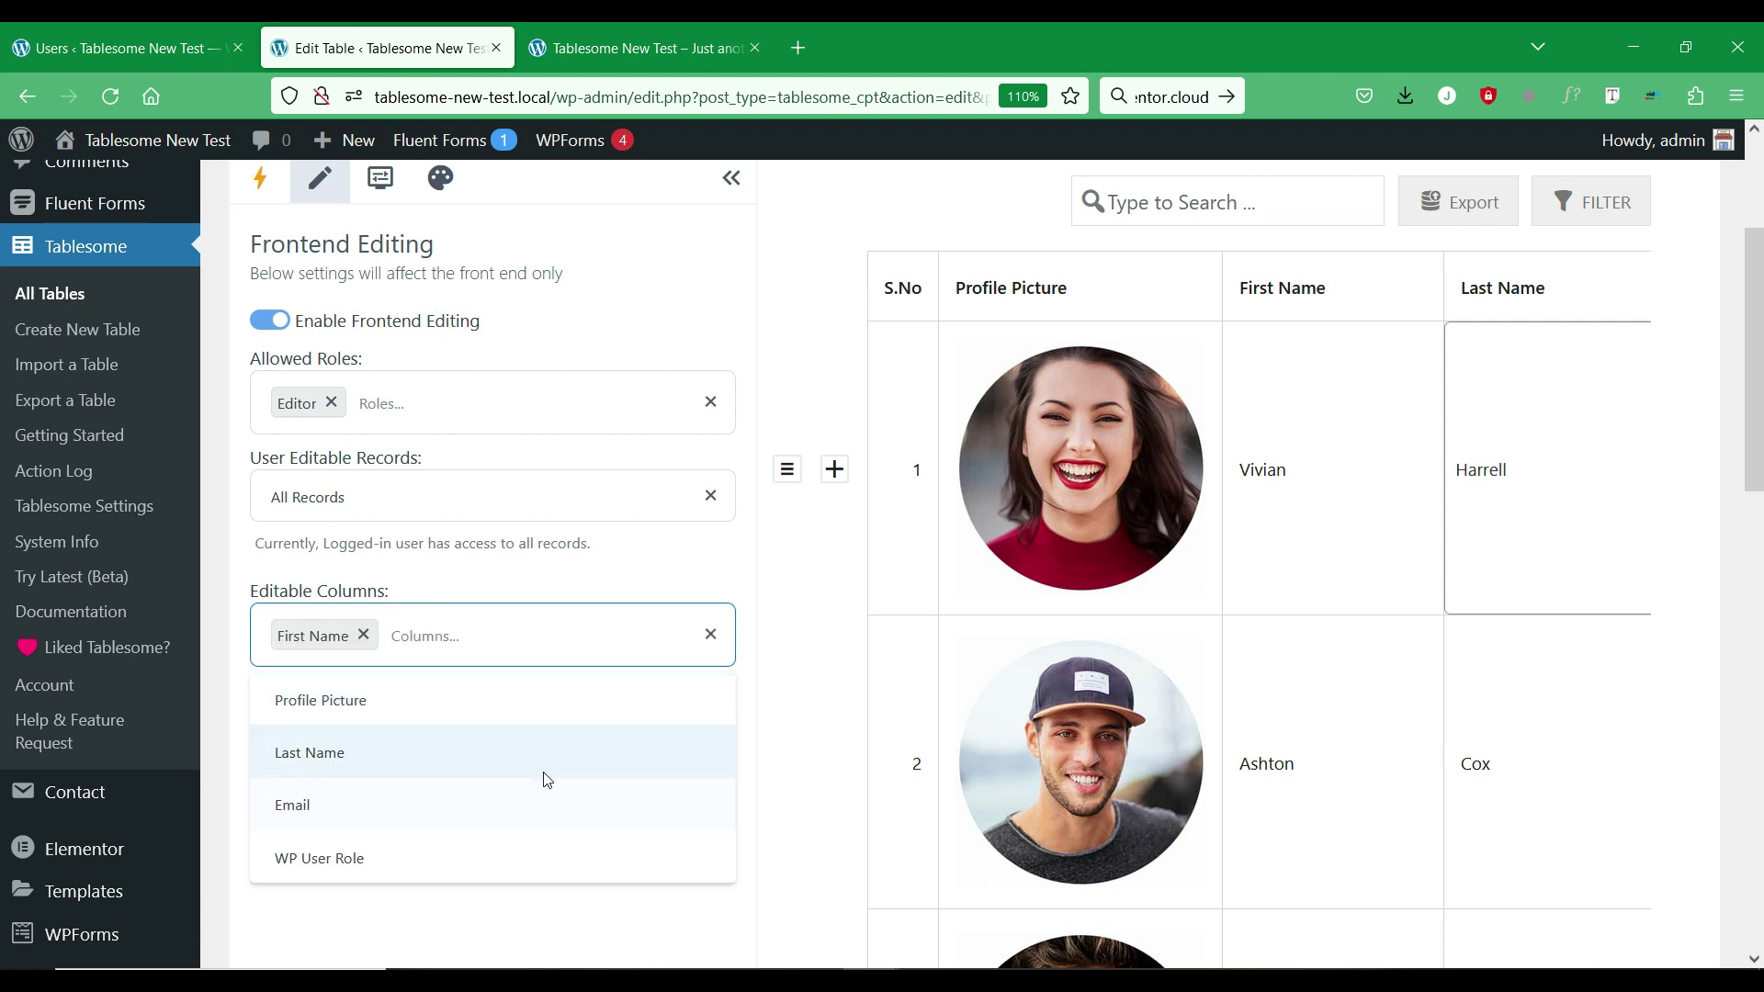
left_click(546, 777)
left_click(615, 649)
left_click(544, 779)
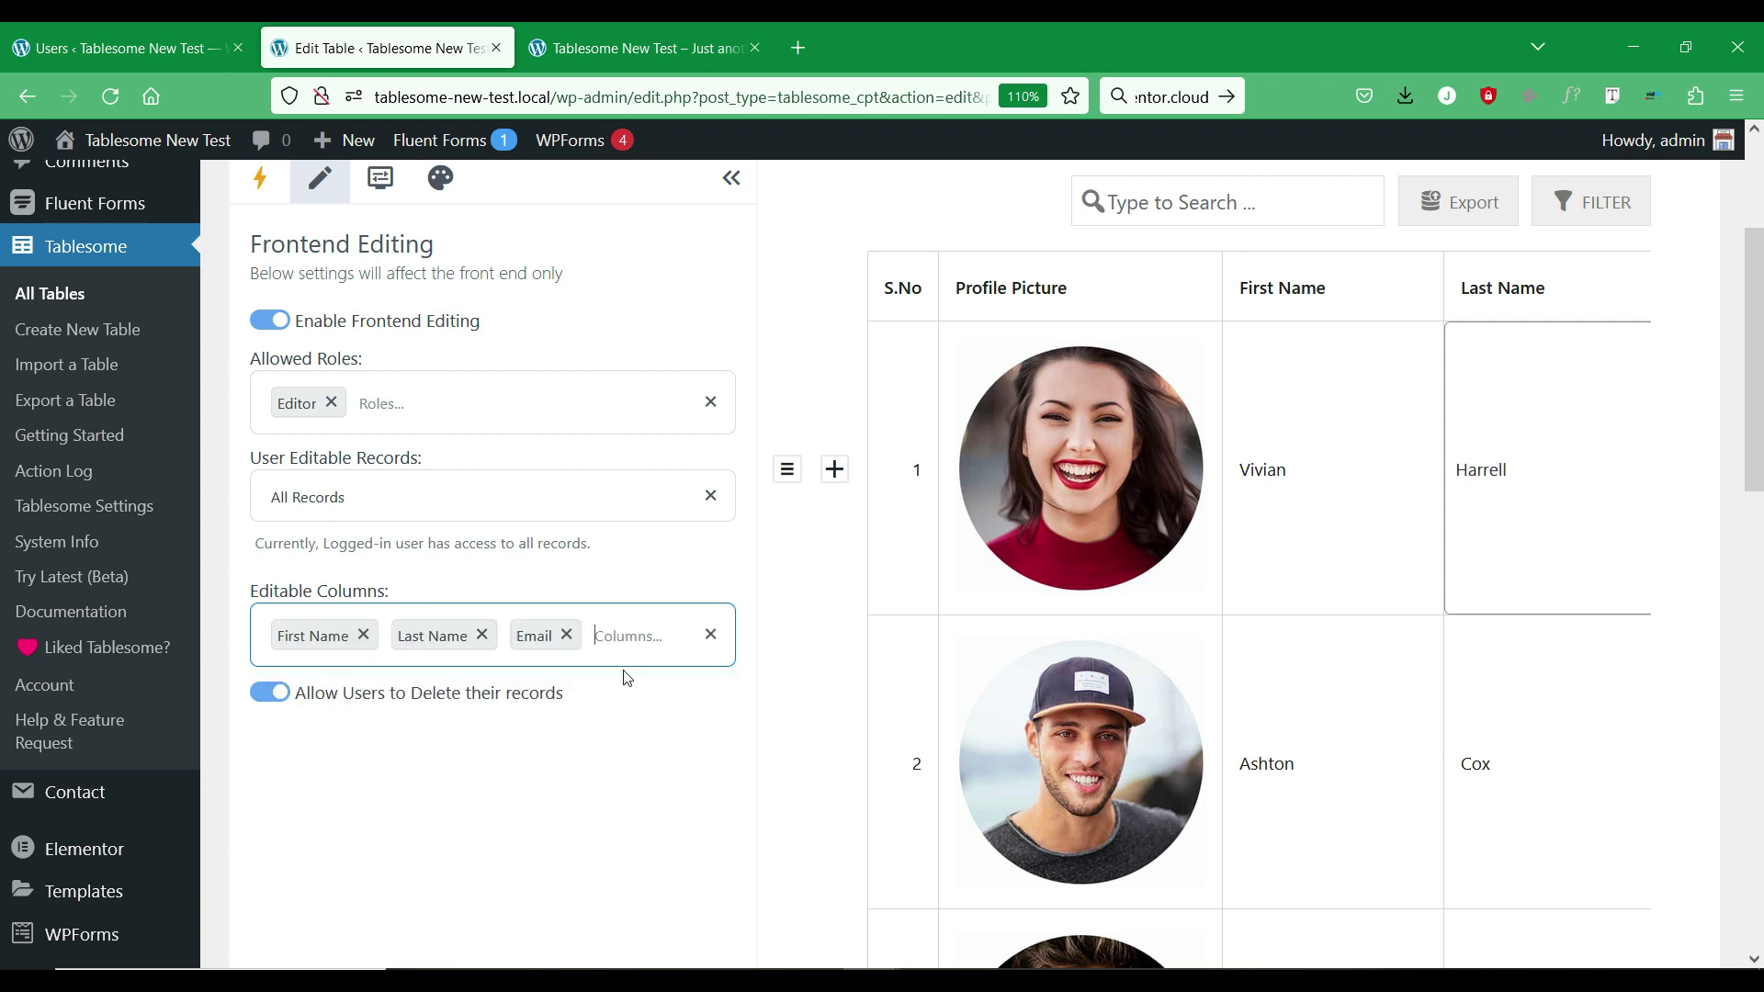
left_click(665, 782)
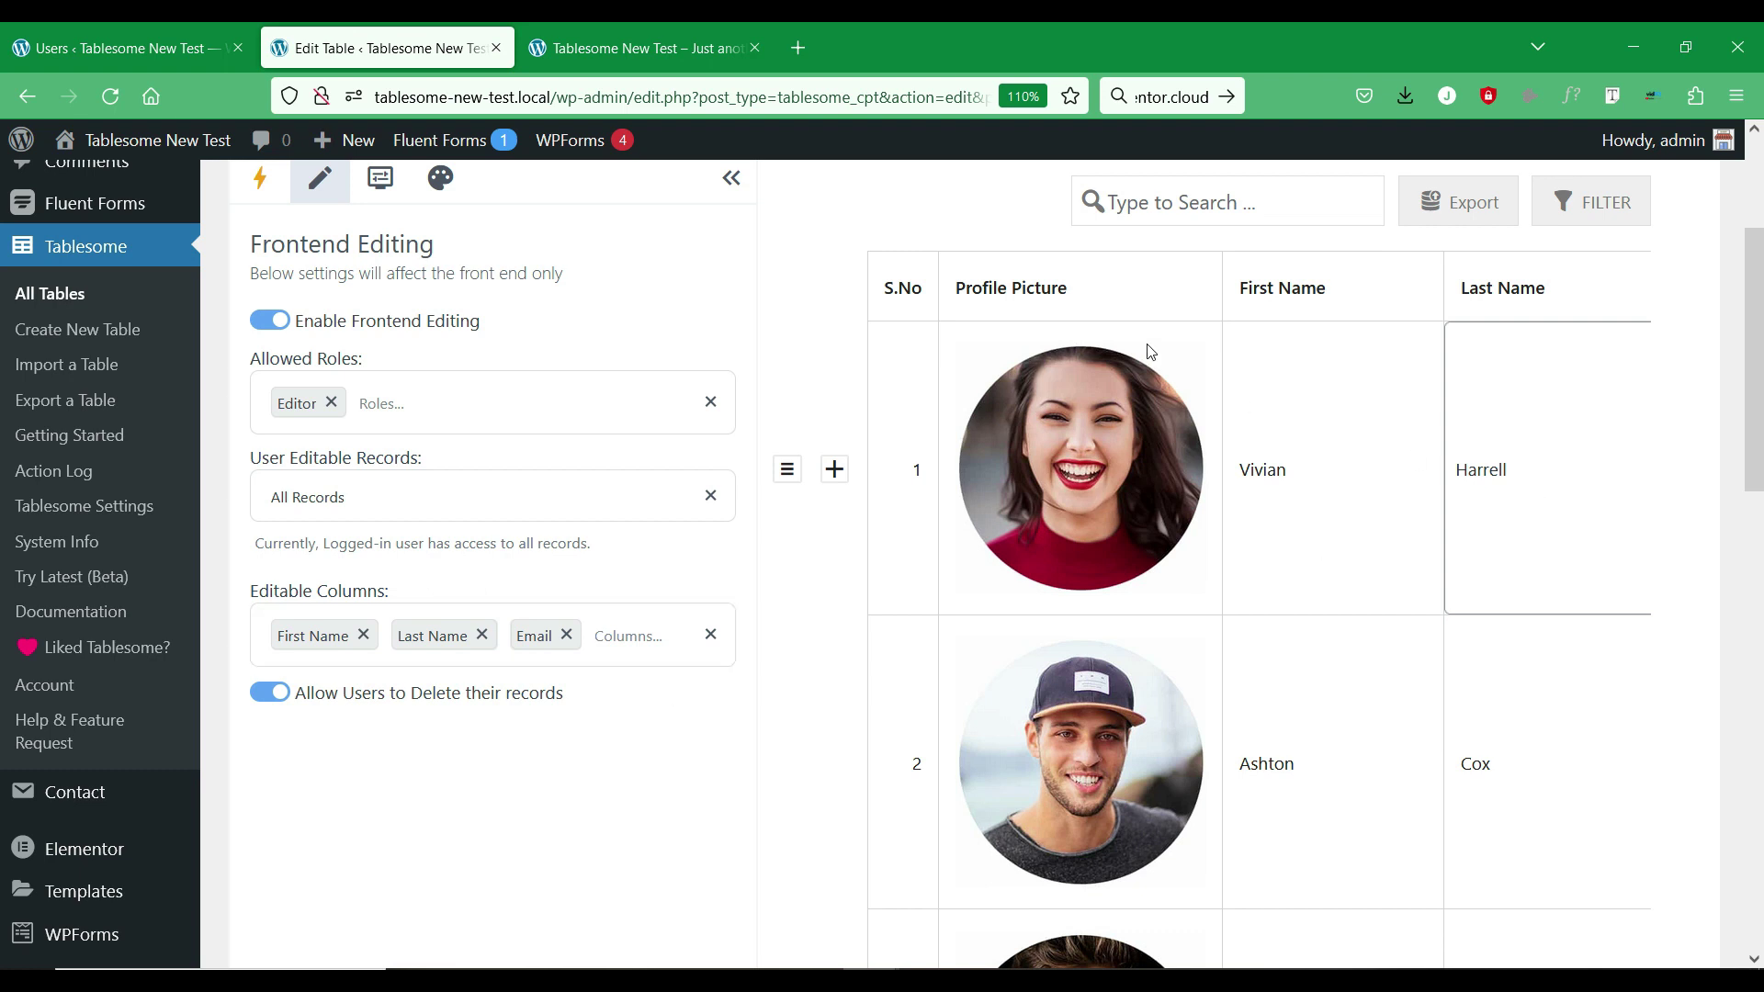
Inspect the table's records and remaining columns in the editor, and expand the settings sidebar again.
scroll(1149, 551, "down", 14)
mouse_move(1164, 507)
left_mouse_down()
mouse_move(1316, 530)
mouse_move(1173, 508)
left_mouse_up()
scroll(826, 551, "up", 14)
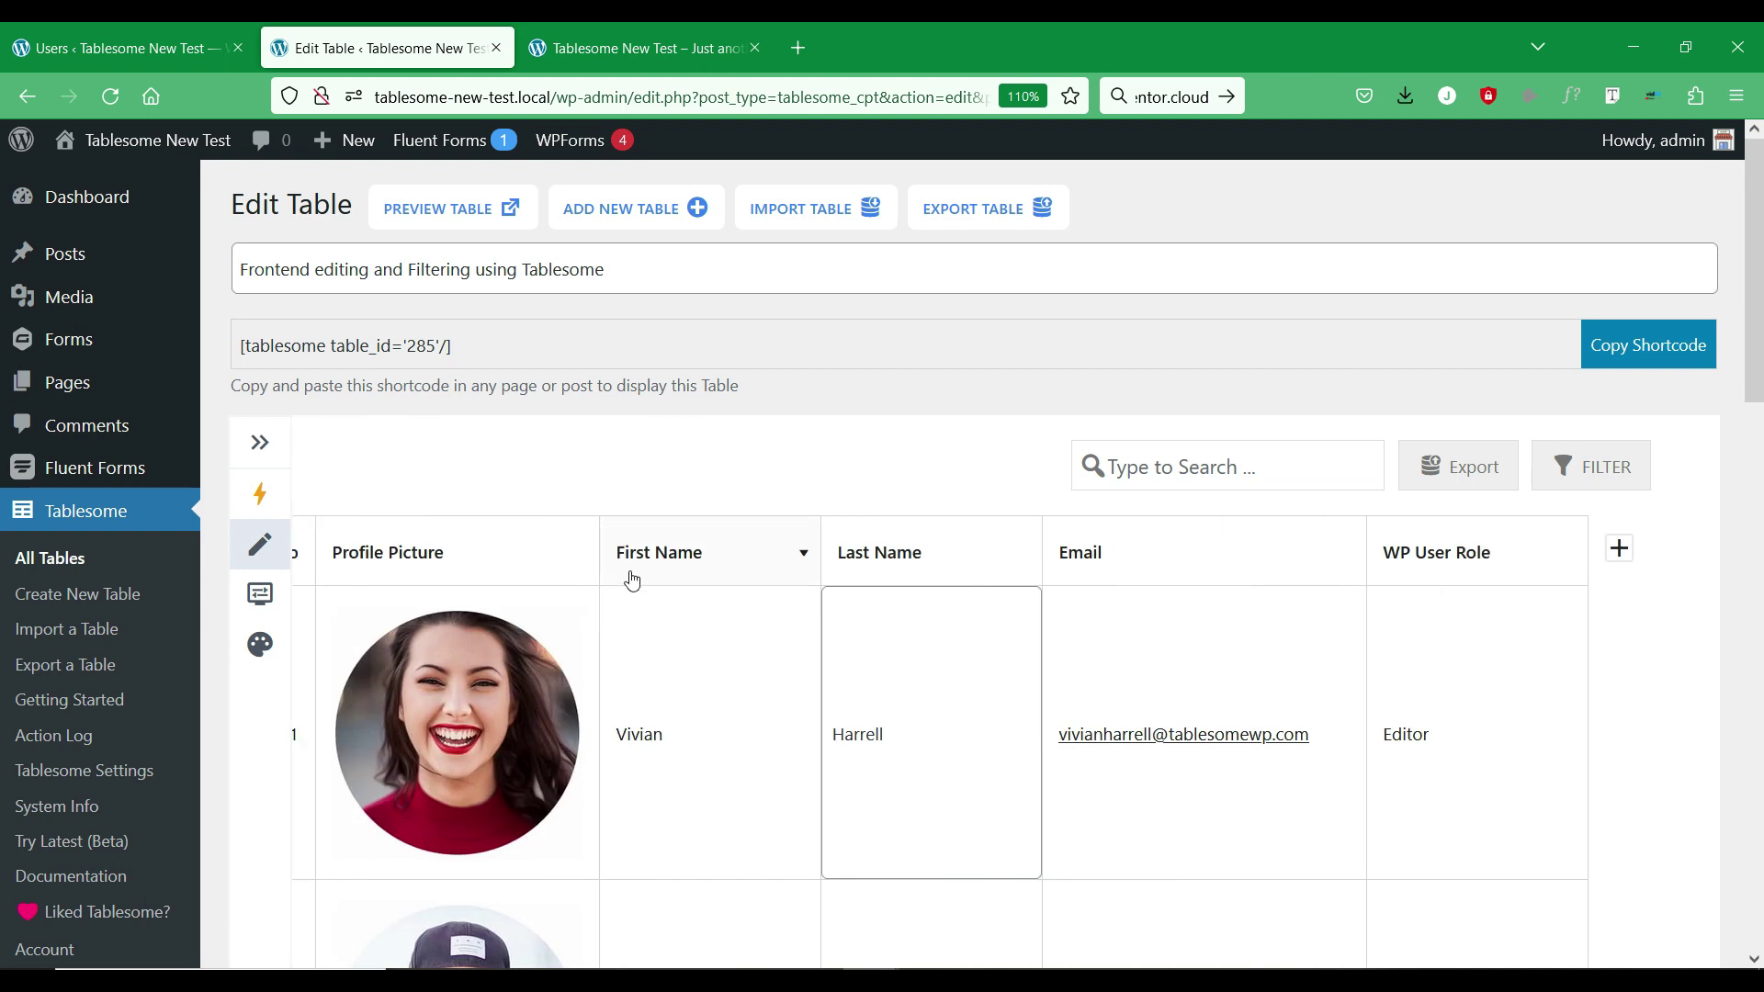
left_click(260, 450)
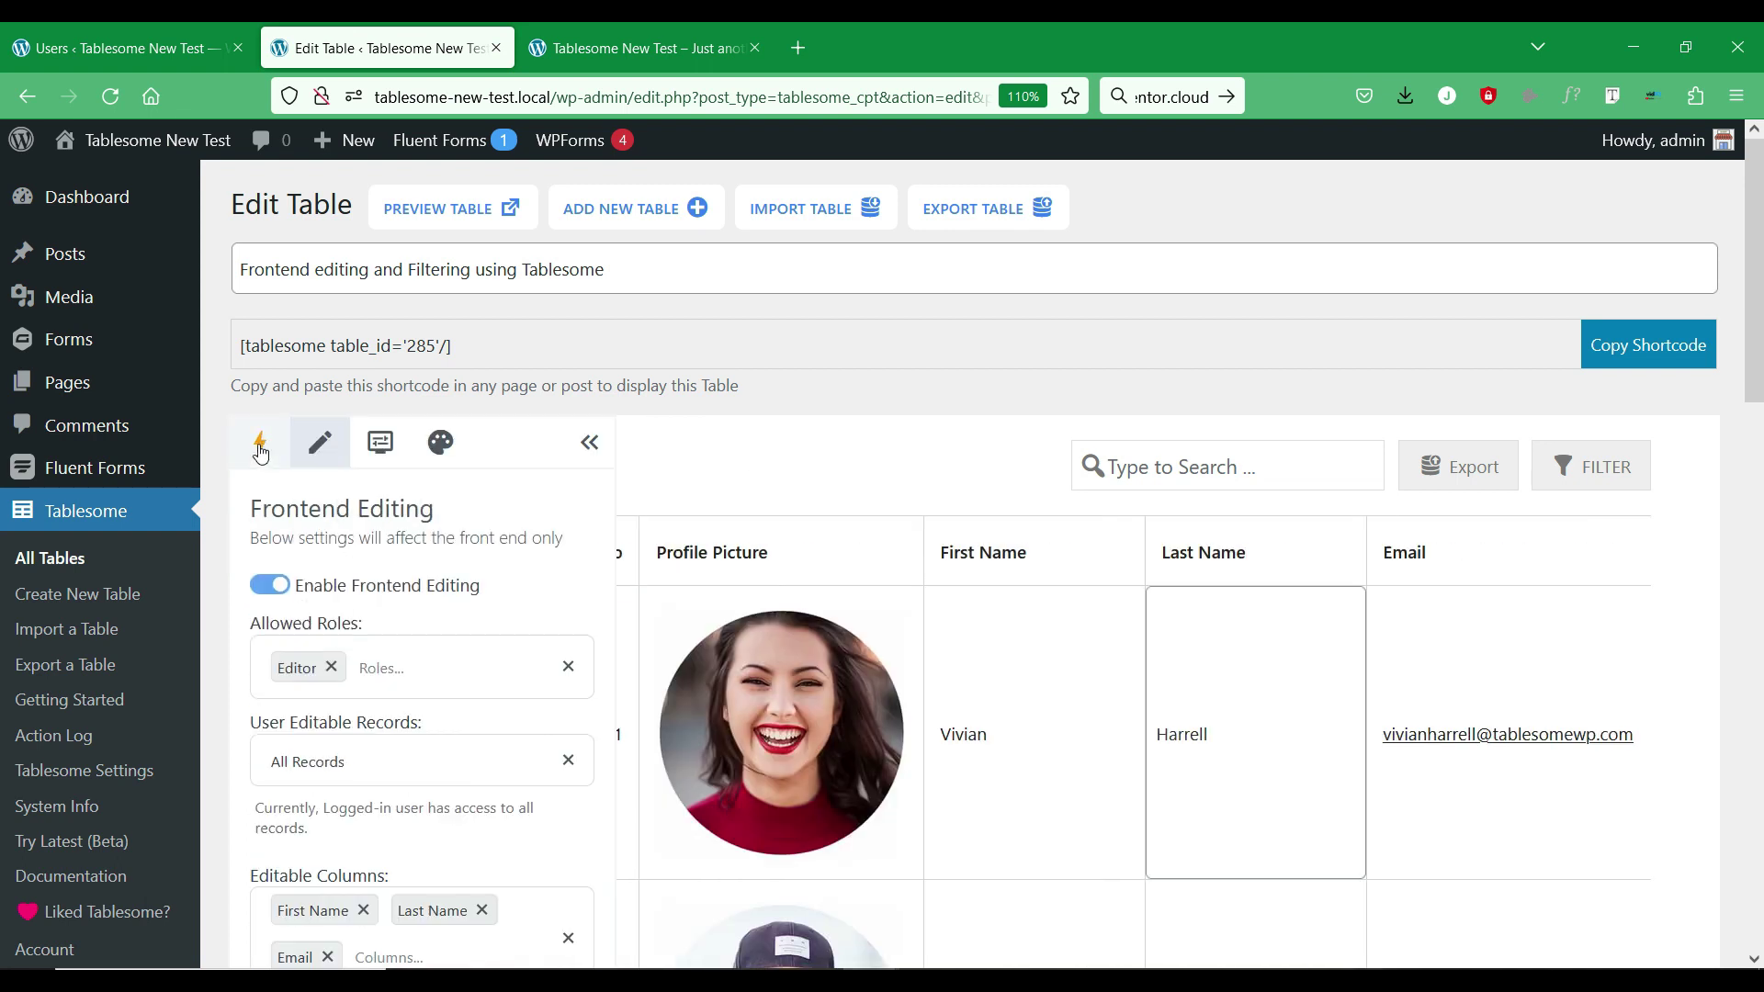
Update the table to save the frontend editing settings.
scroll(698, 526, "down", 5)
left_click(578, 382)
left_click(501, 638)
scroll(512, 639, "down", 10)
left_click(365, 568)
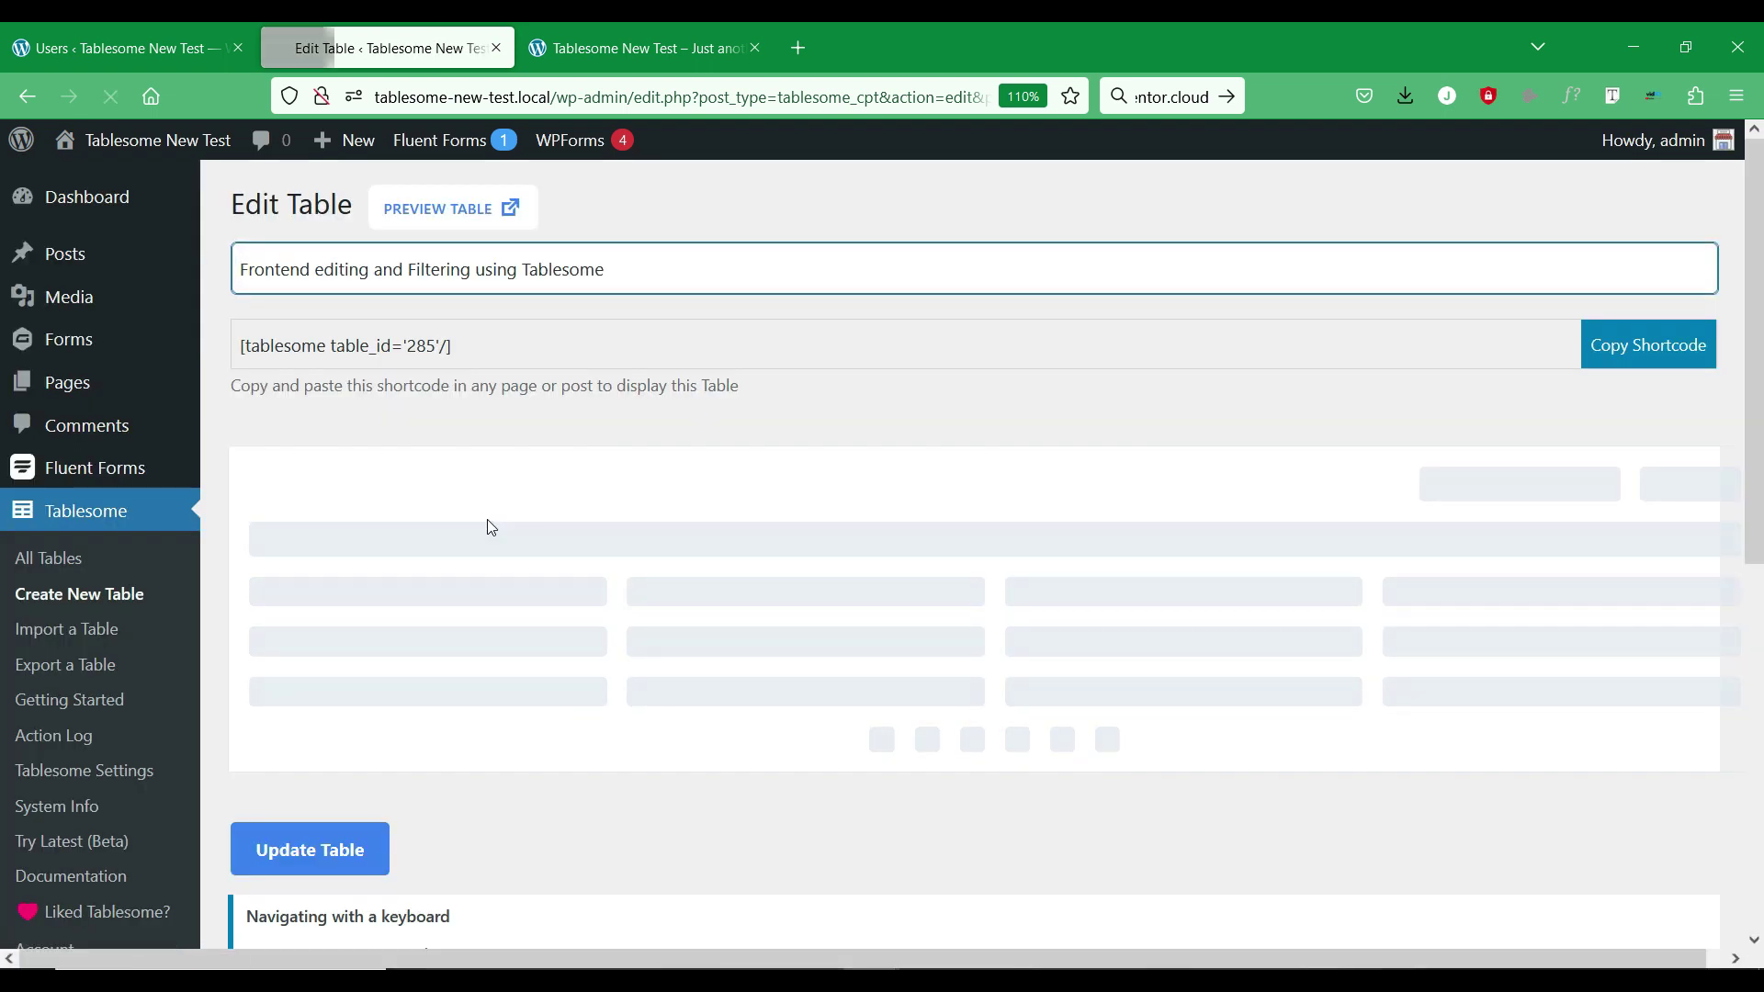
scroll(741, 490, "down", 3)
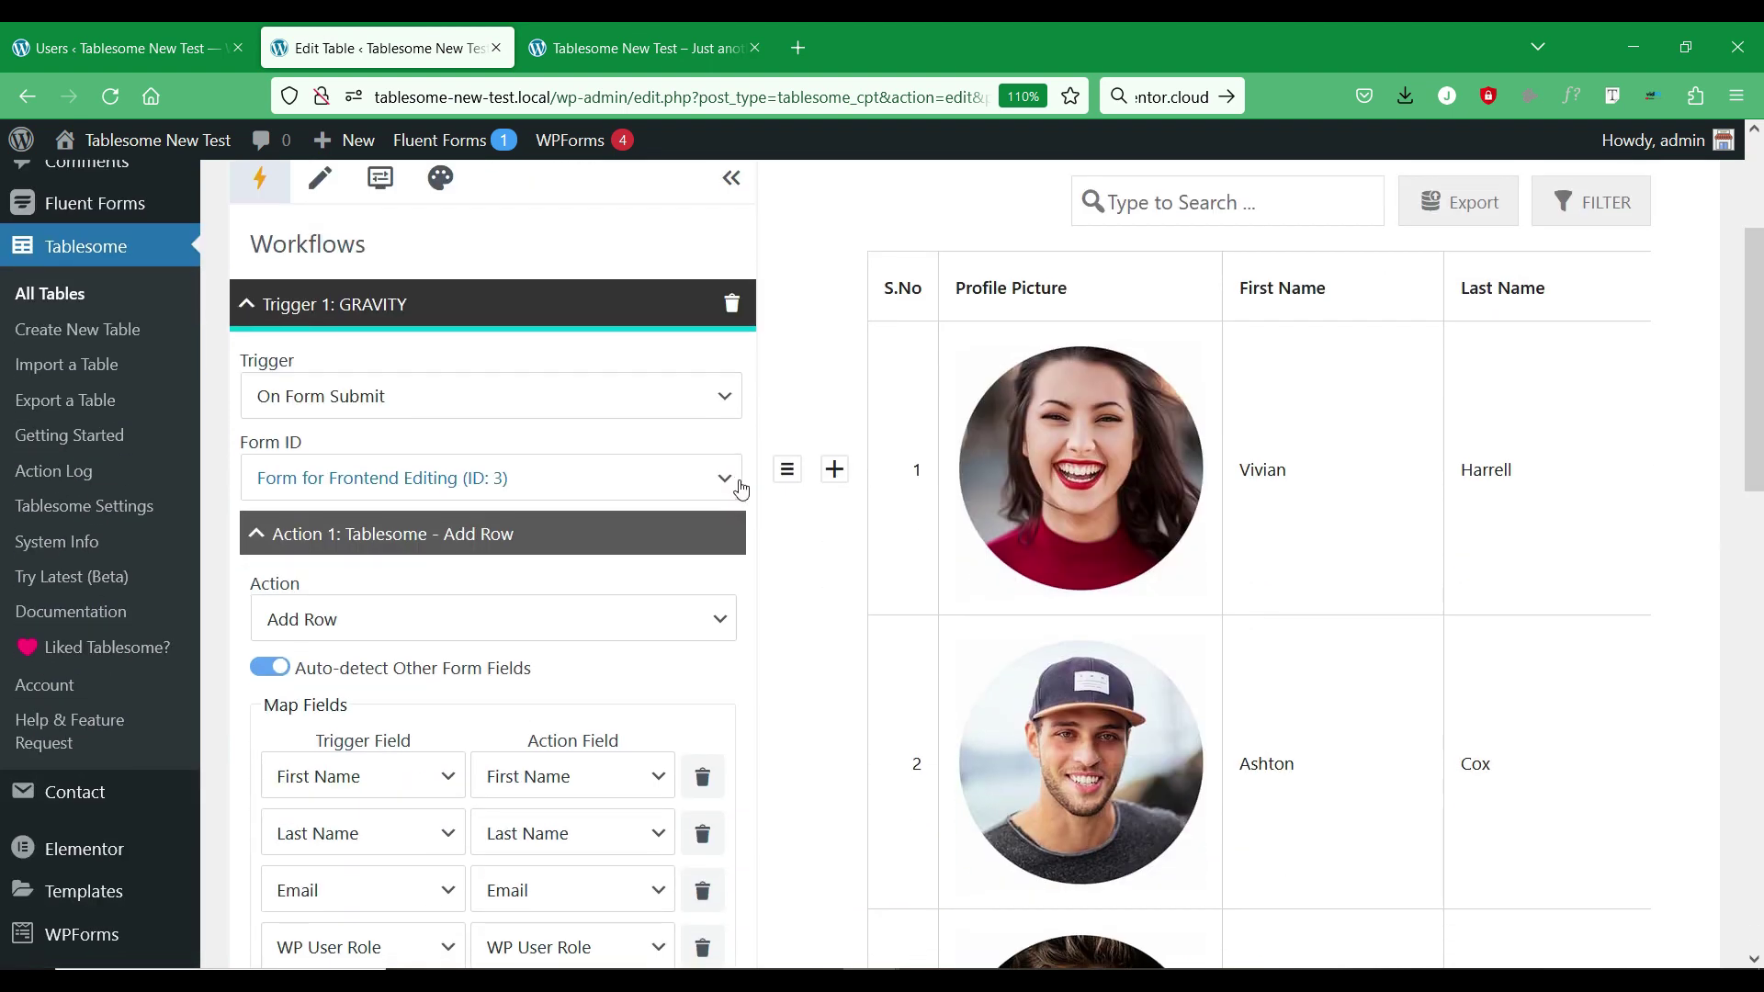
scroll(743, 488, "up", 3)
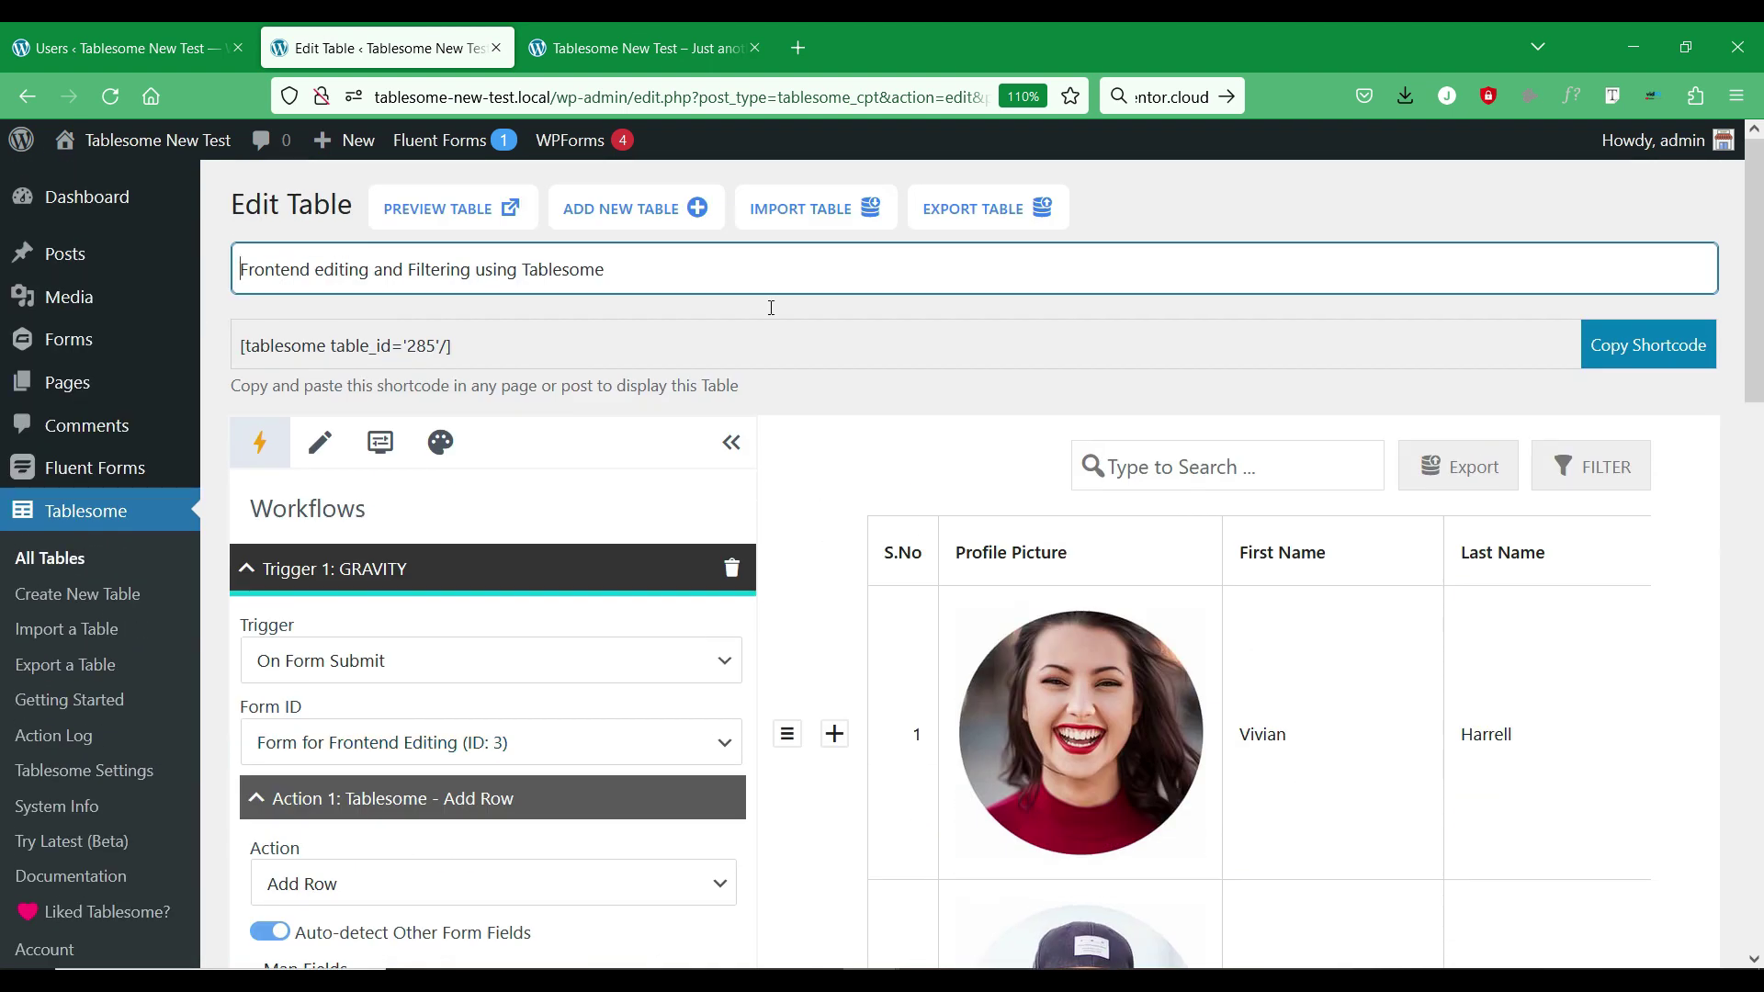
Switch to the site's frontend page, reload it, and examine the row edit and delete controls for each record.
left_click(643, 48)
right_click(386, 223)
left_click(532, 260)
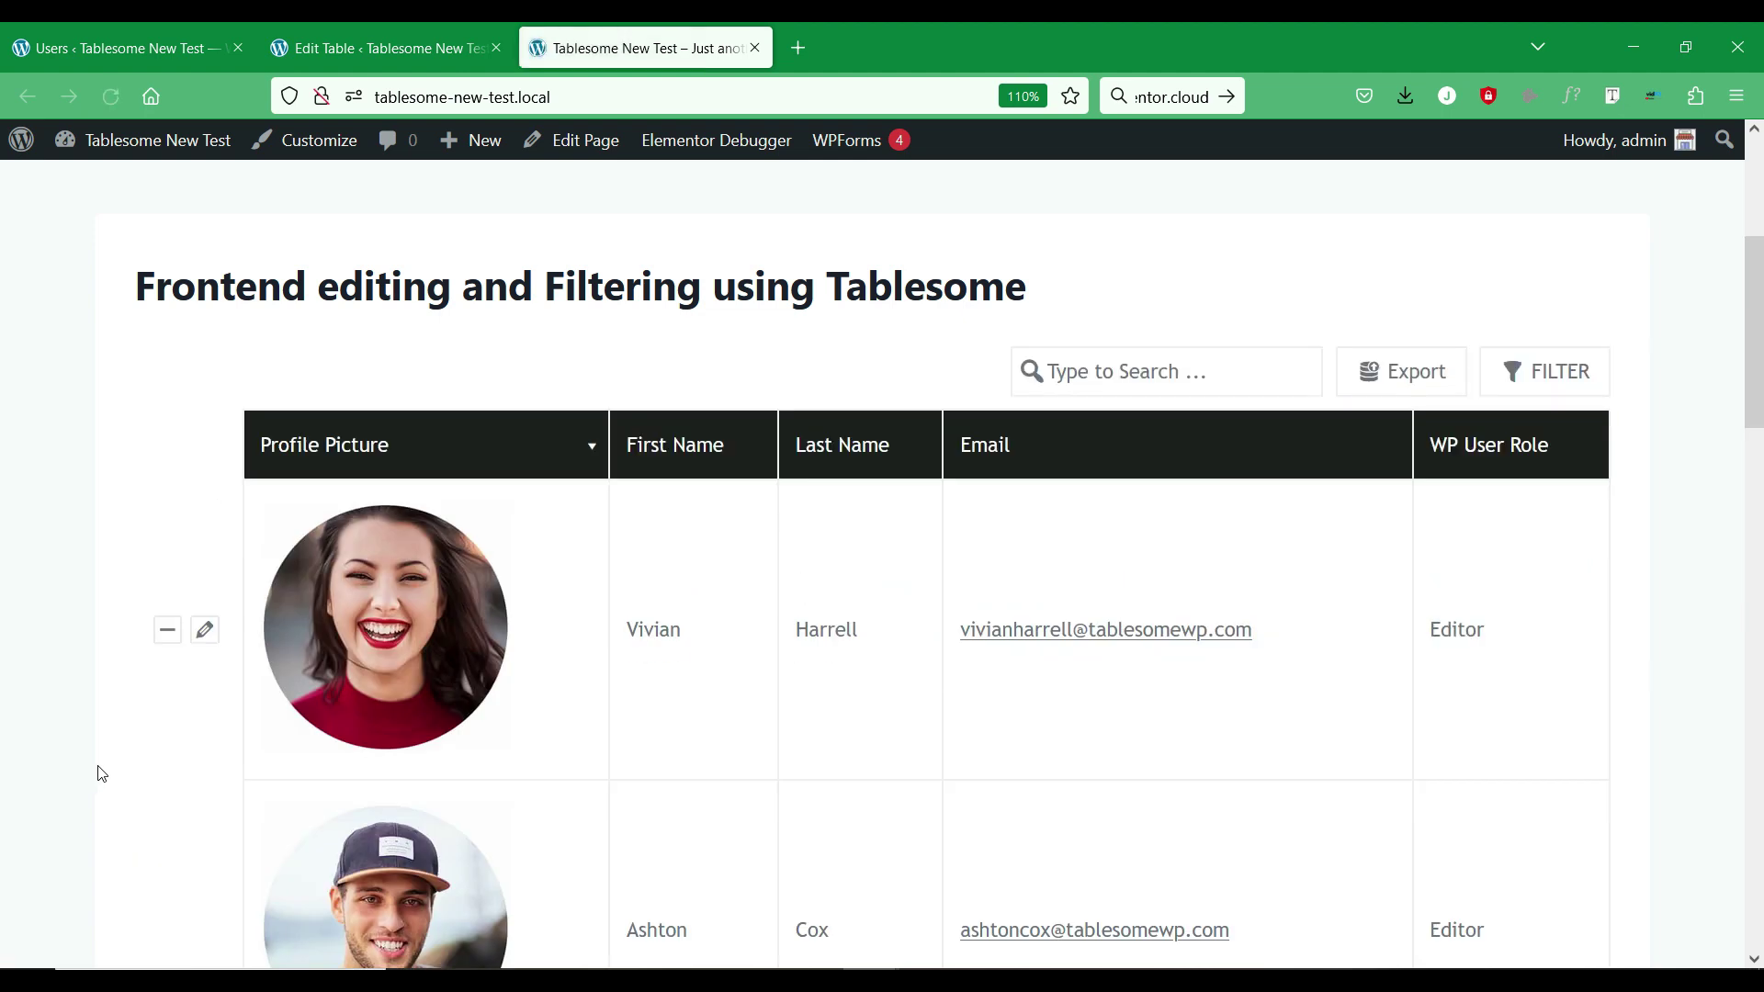
scroll(197, 630, "down", 2)
scroll(212, 487, "down", 1)
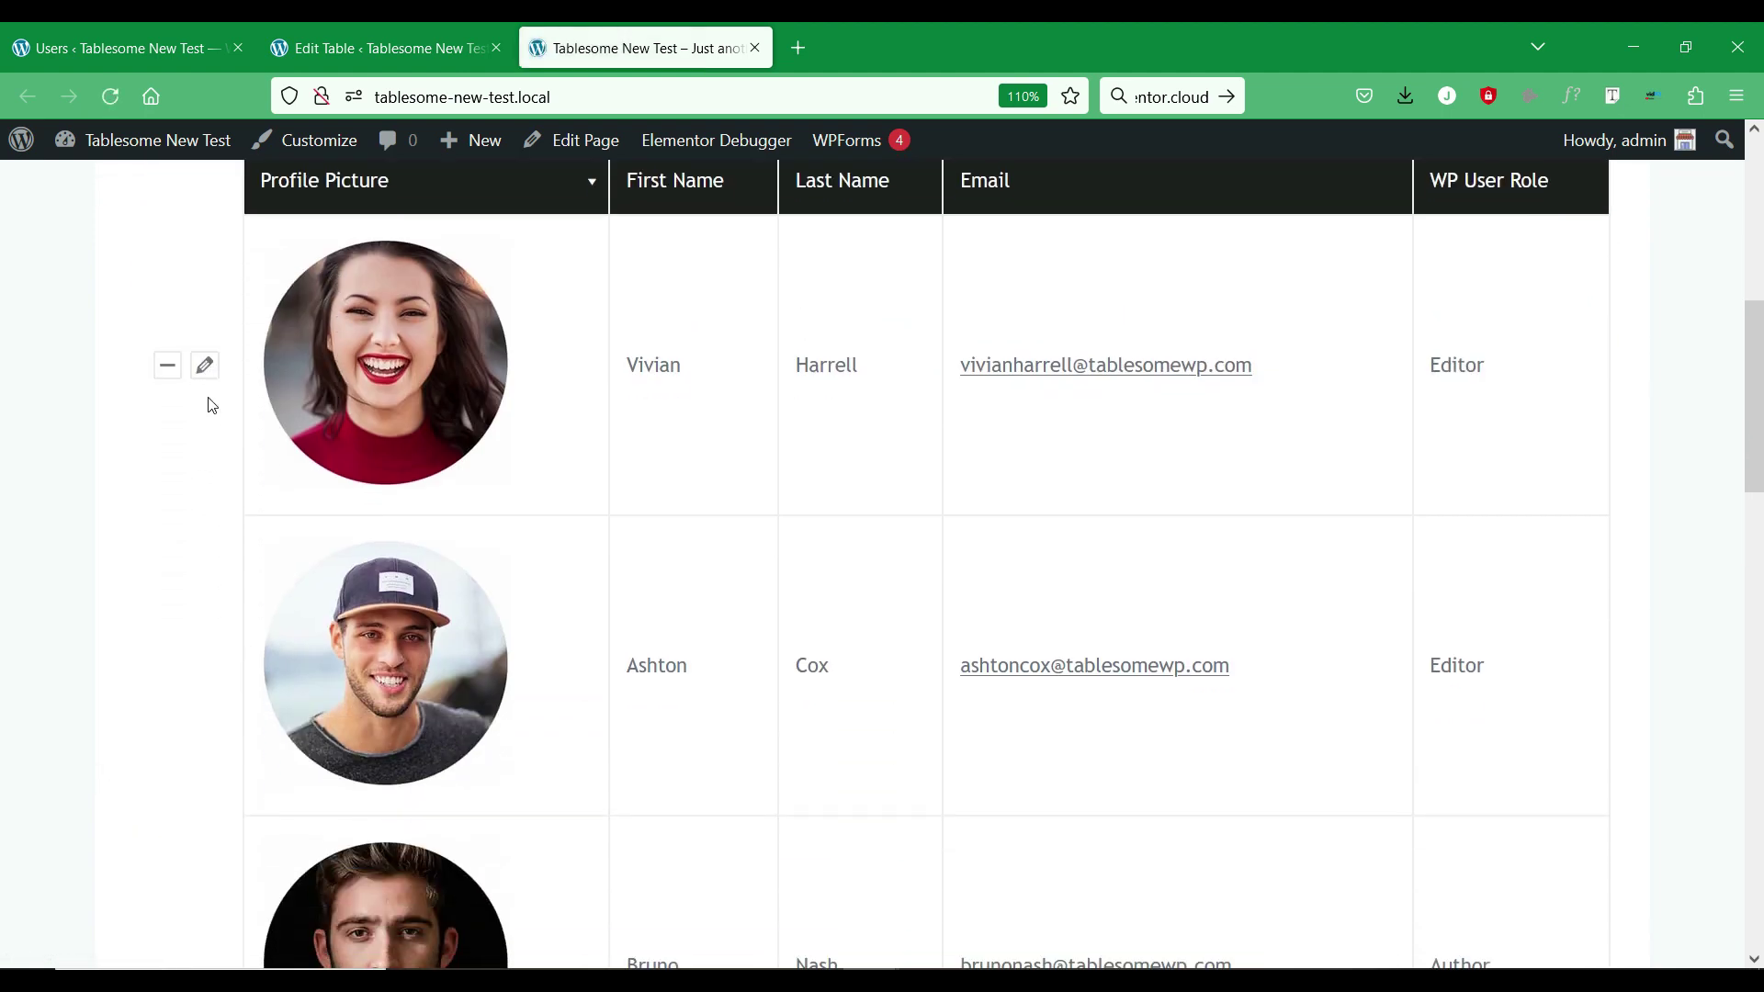
scroll(184, 386, "down", 3)
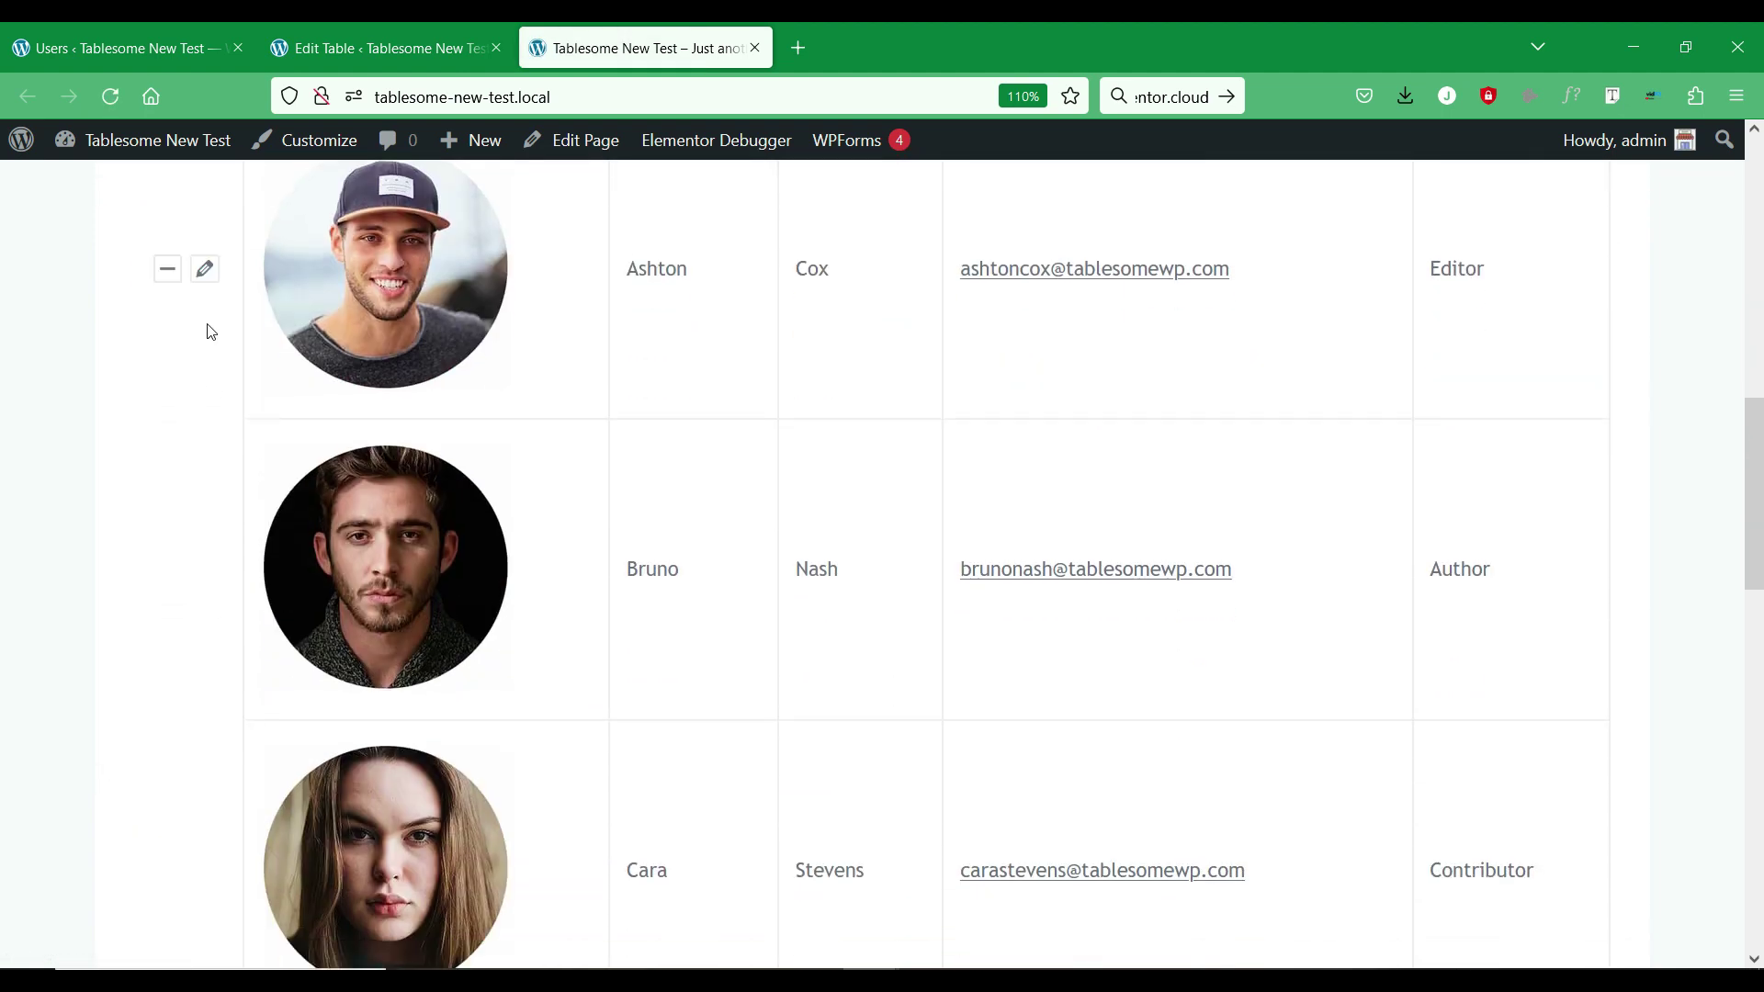
scroll(276, 478, "down", 5)
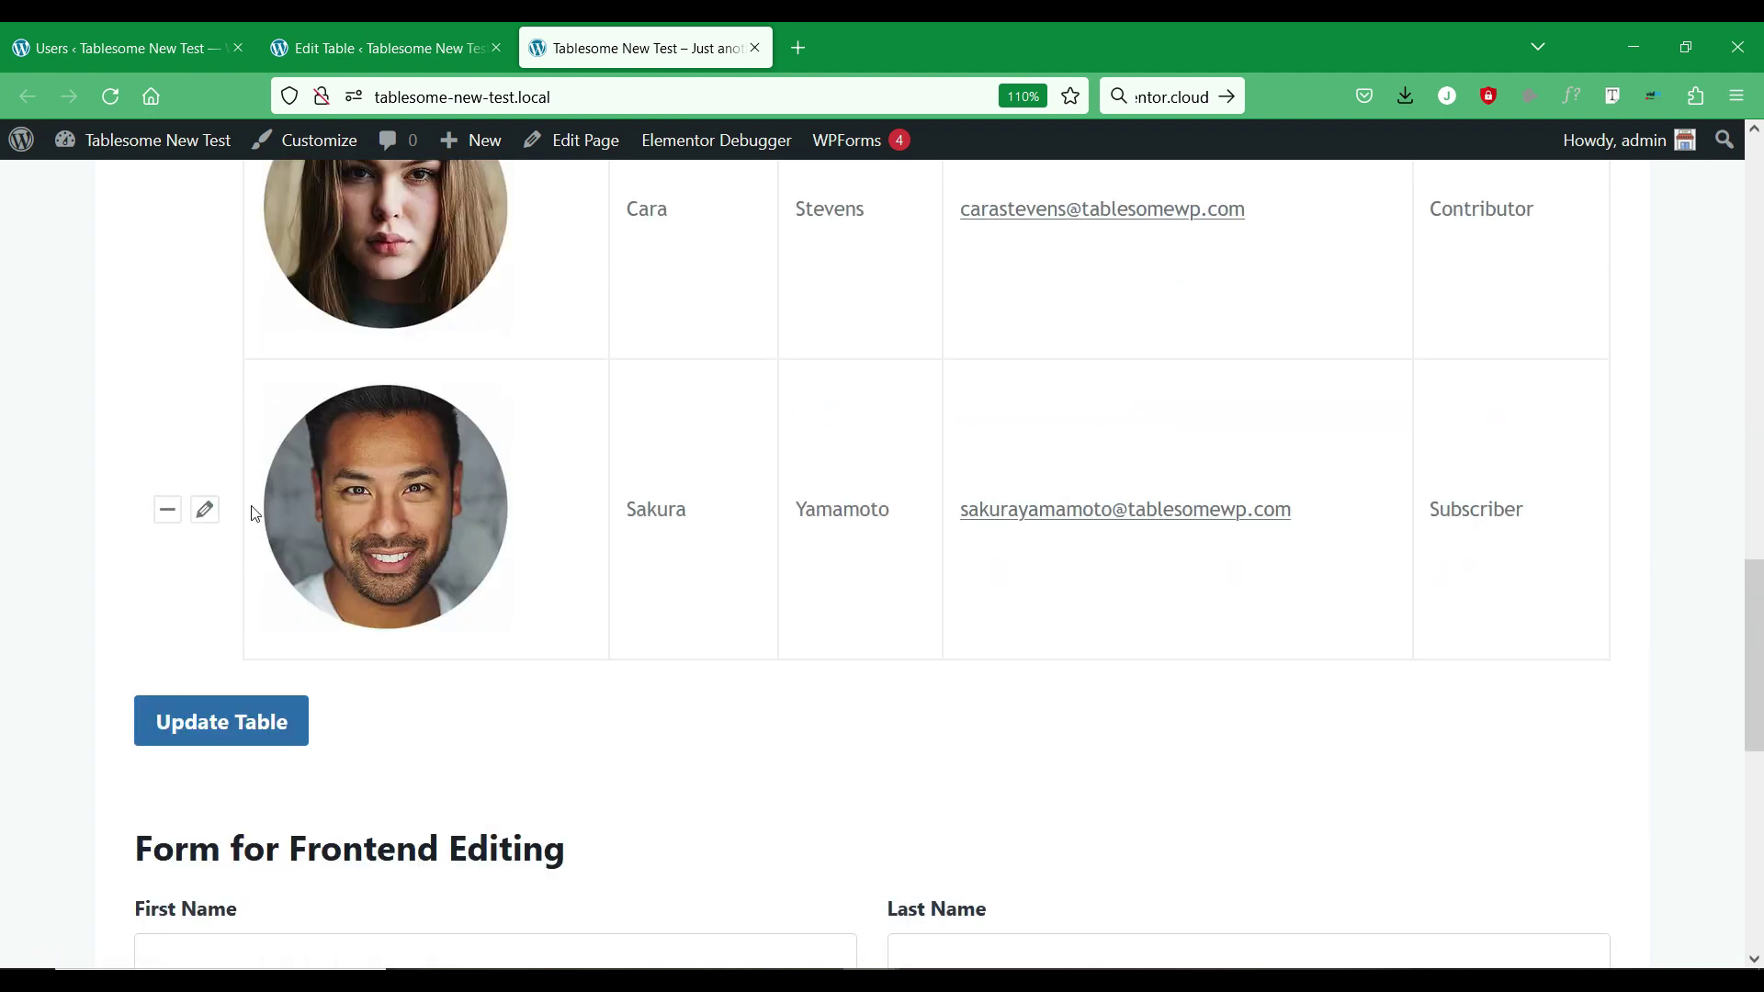
Try to delete the Subscriber's record from the frontend table.
left_click(163, 516)
left_click(1046, 591)
scroll(1046, 592, "up", 10)
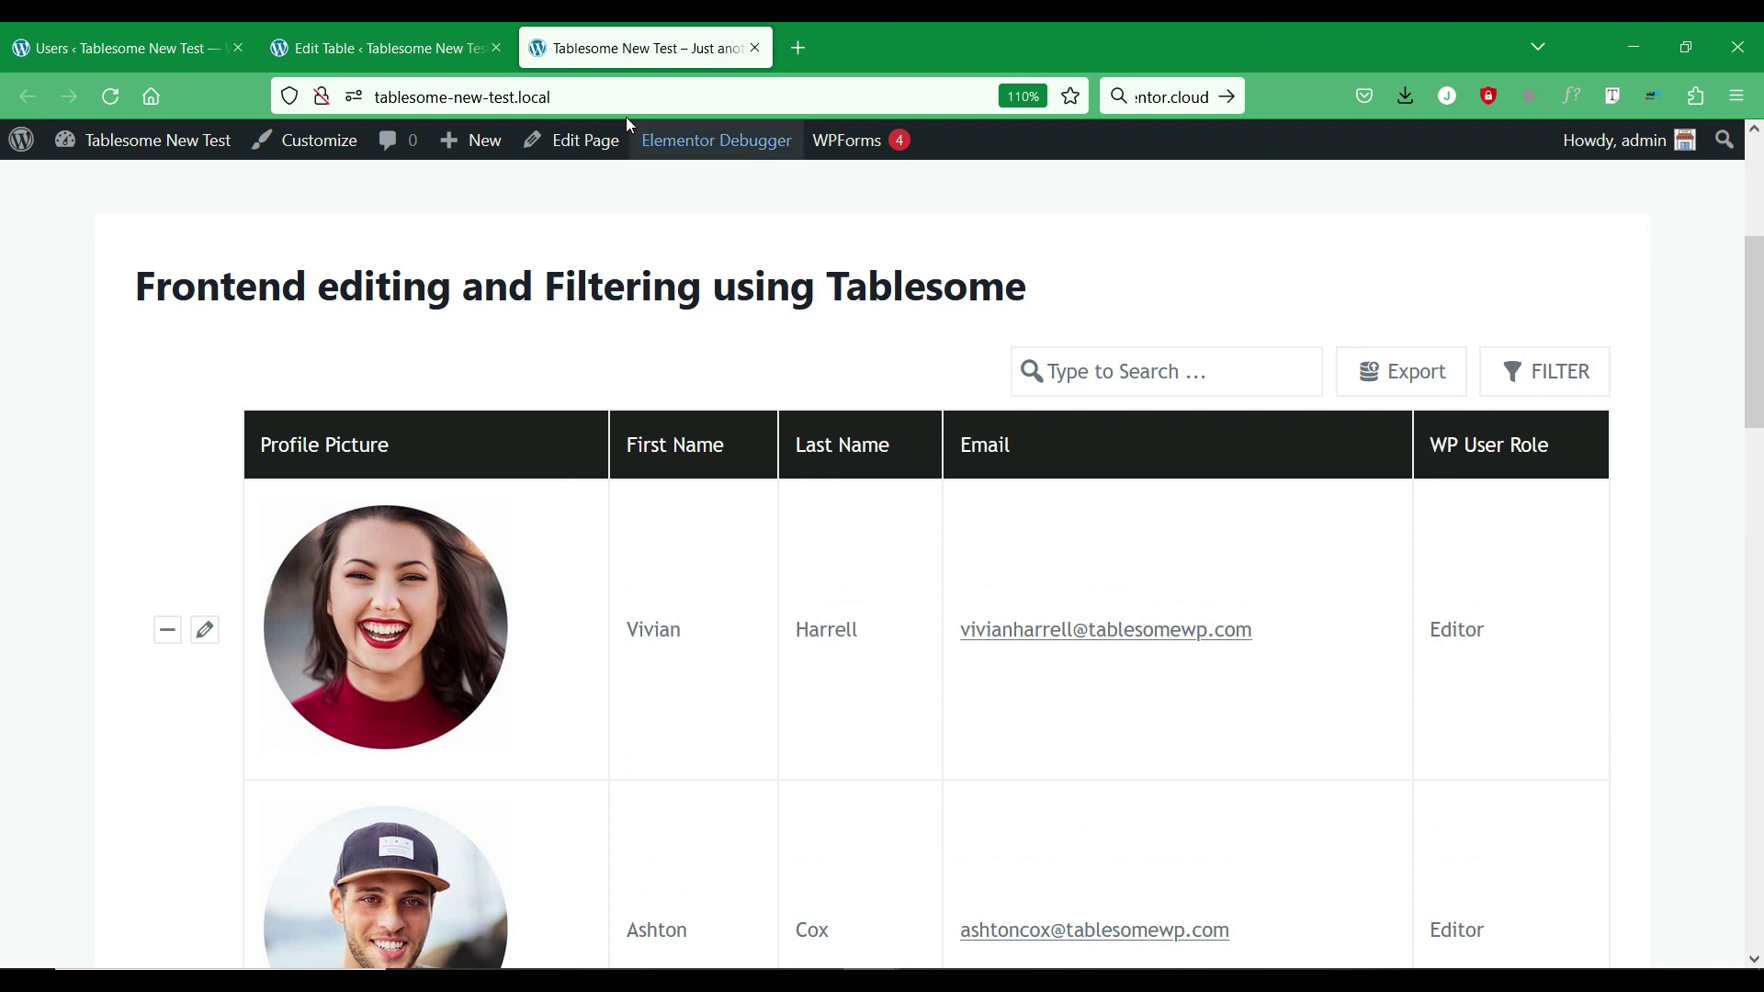
Return to the table editor and open the site's All Users list in a new tab.
left_click(377, 48)
scroll(48, 524, "down", 6)
scroll(47, 524, "down", 2)
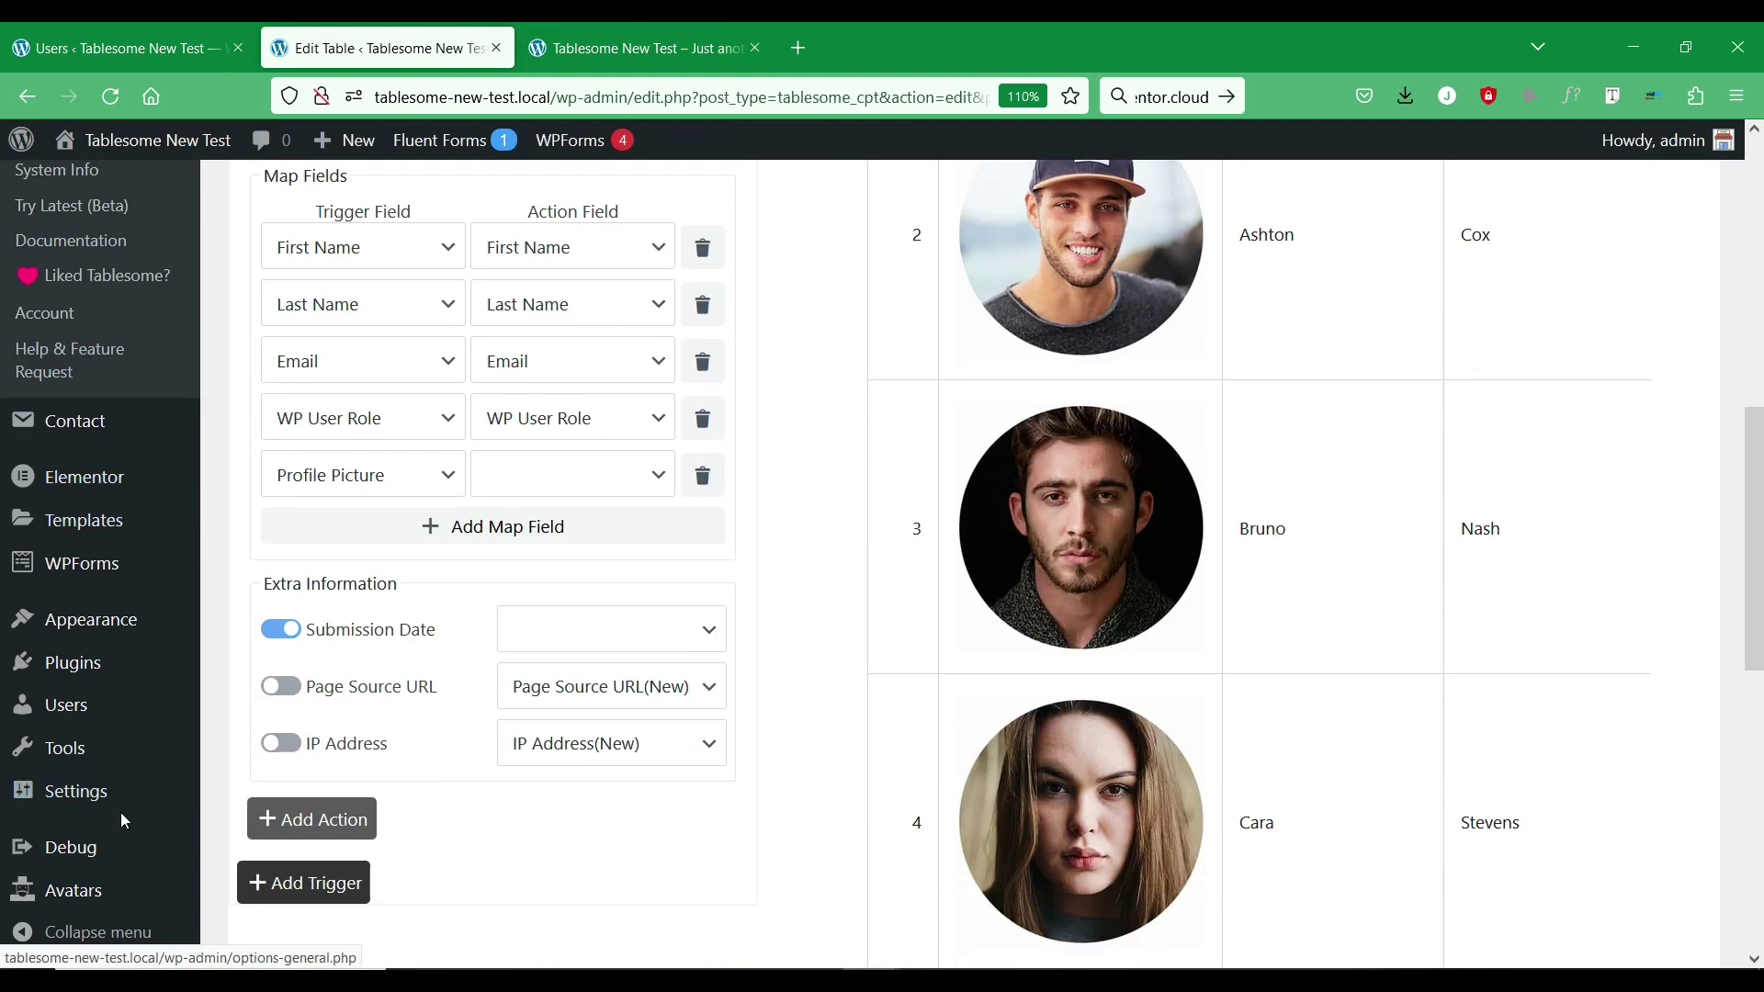
mouse_move(129, 704)
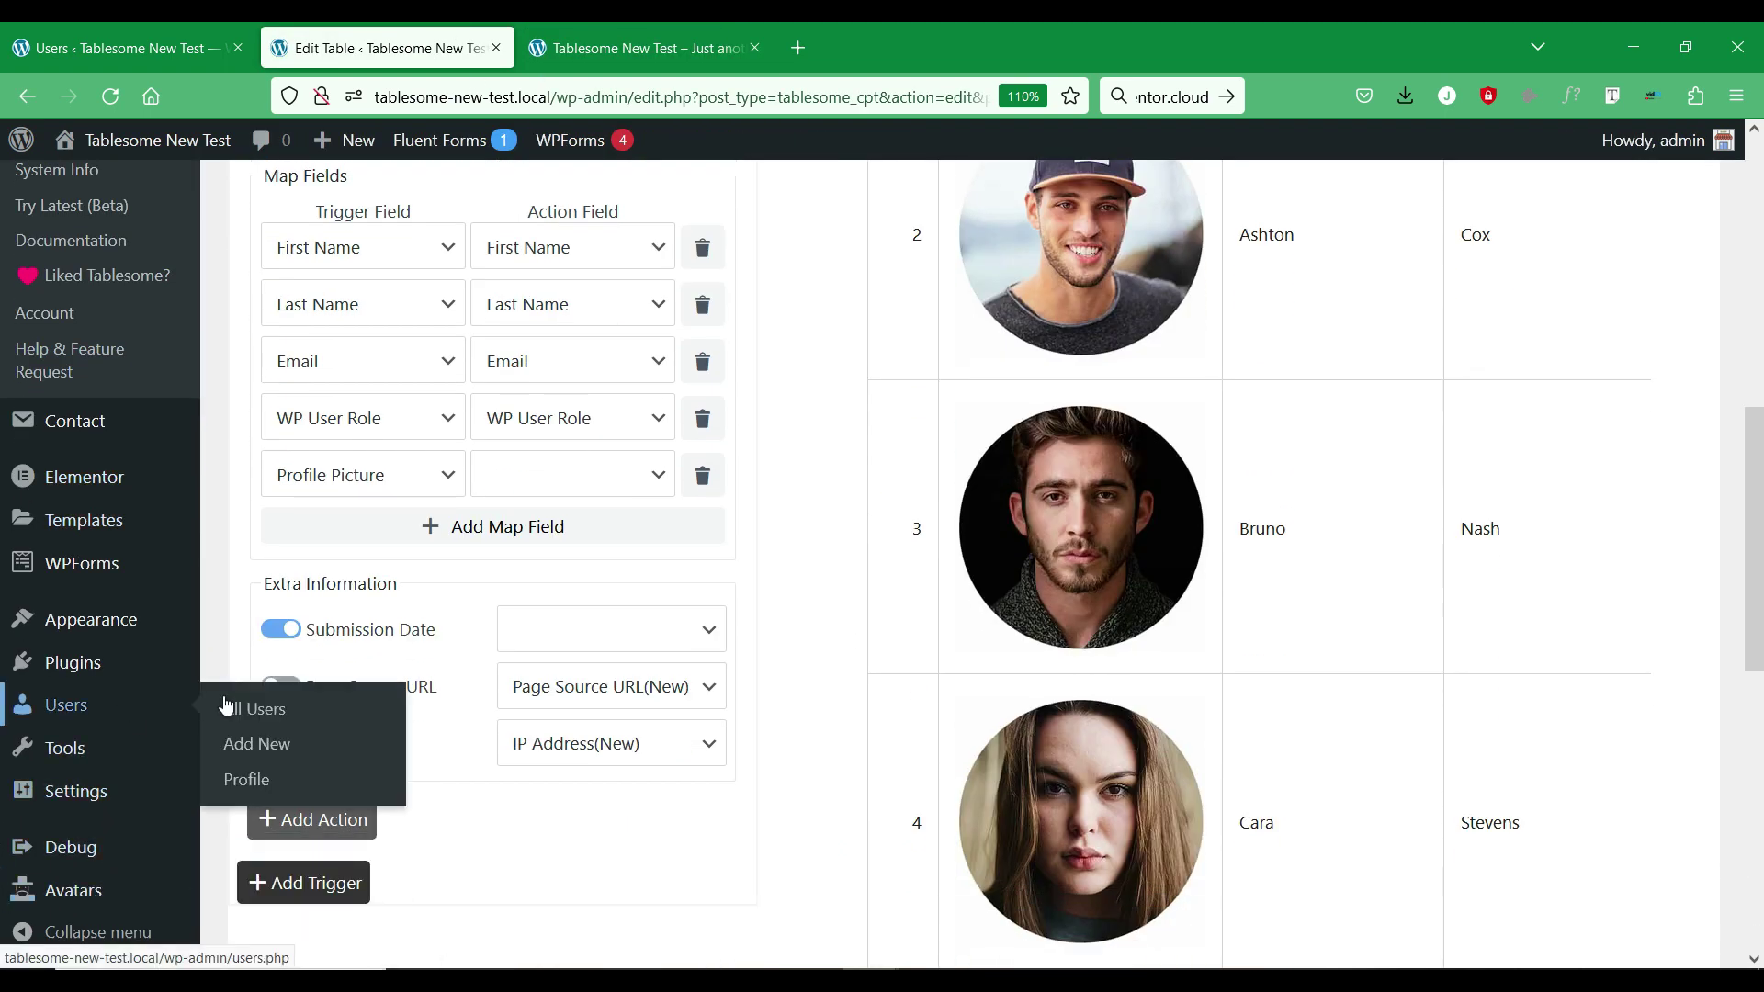
right_click(274, 702)
left_click(340, 276)
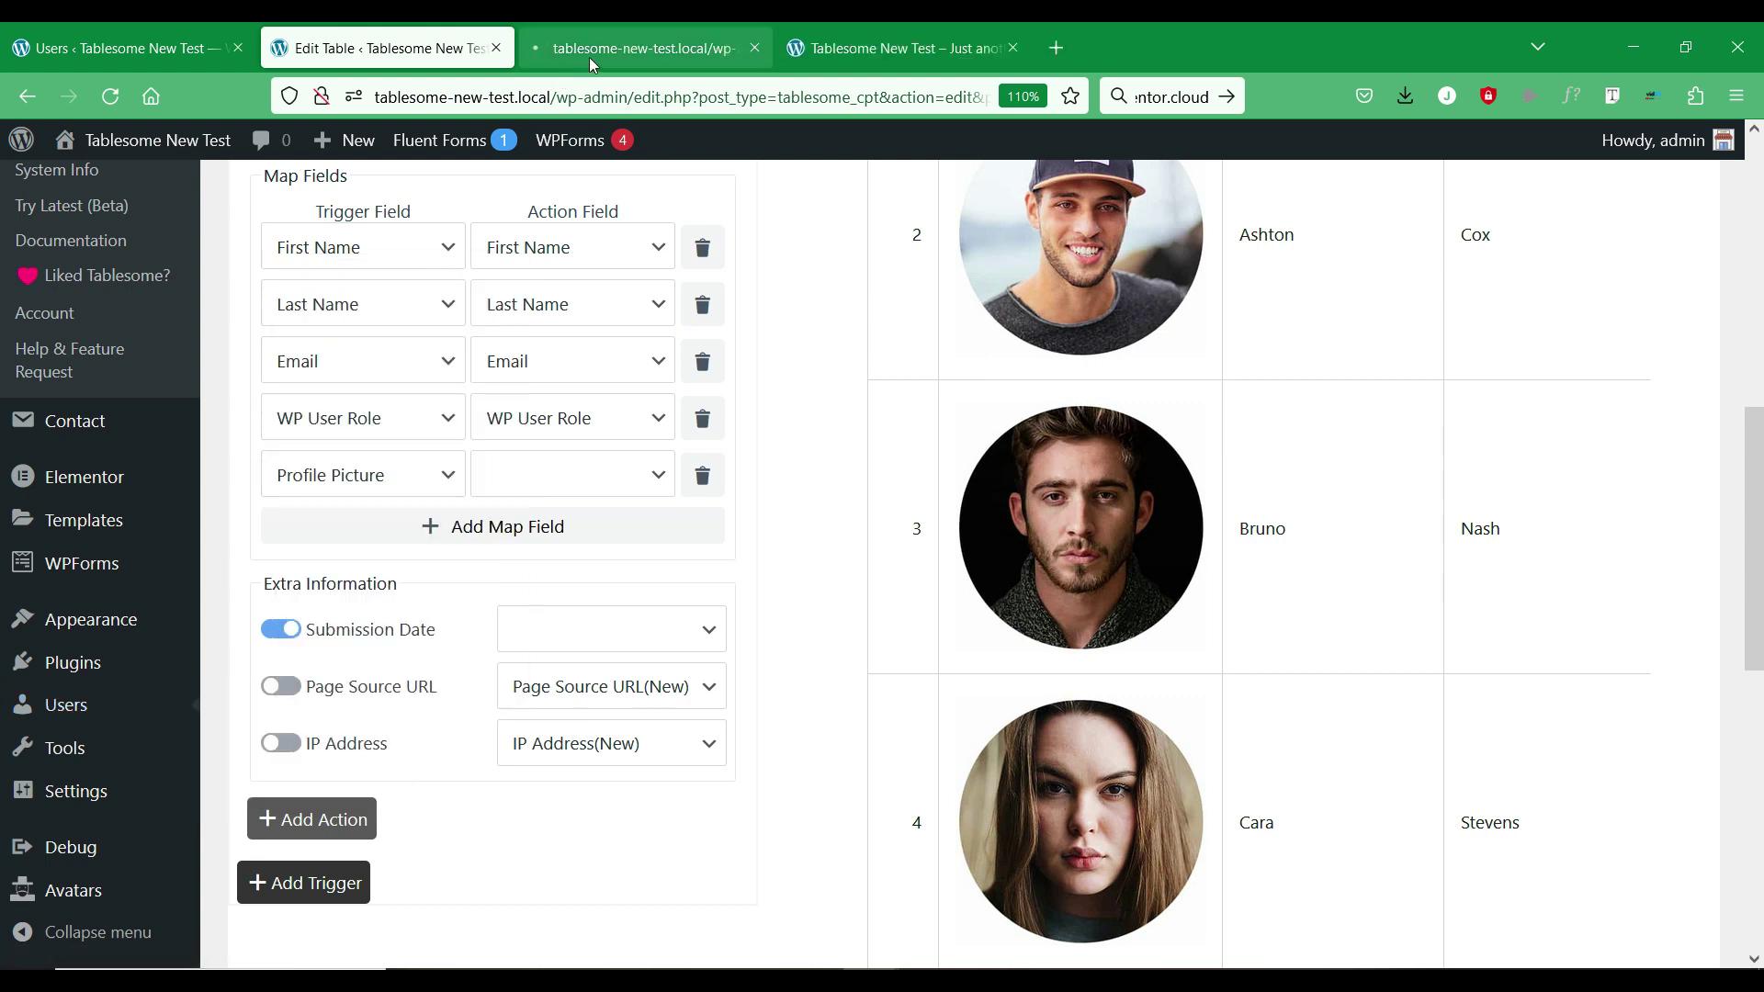
left_click(588, 57)
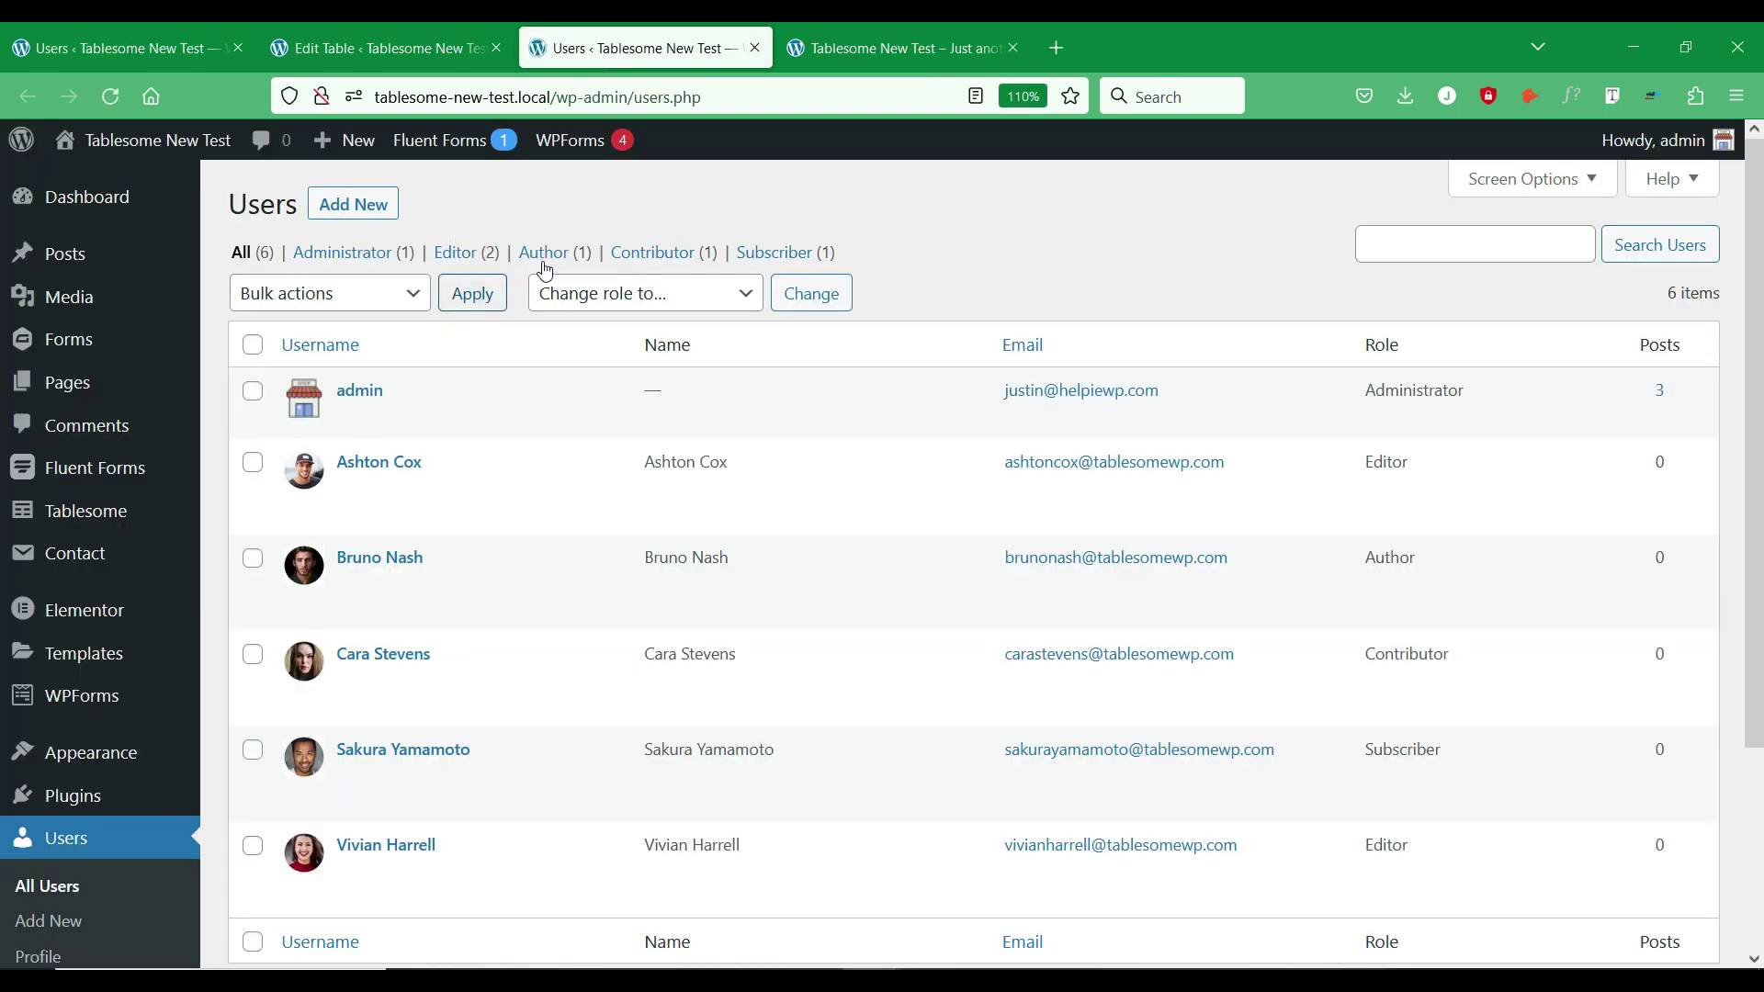
Examine the roles assigned to the users, especially the two with the Editor role.
scroll(786, 228, "down", 3)
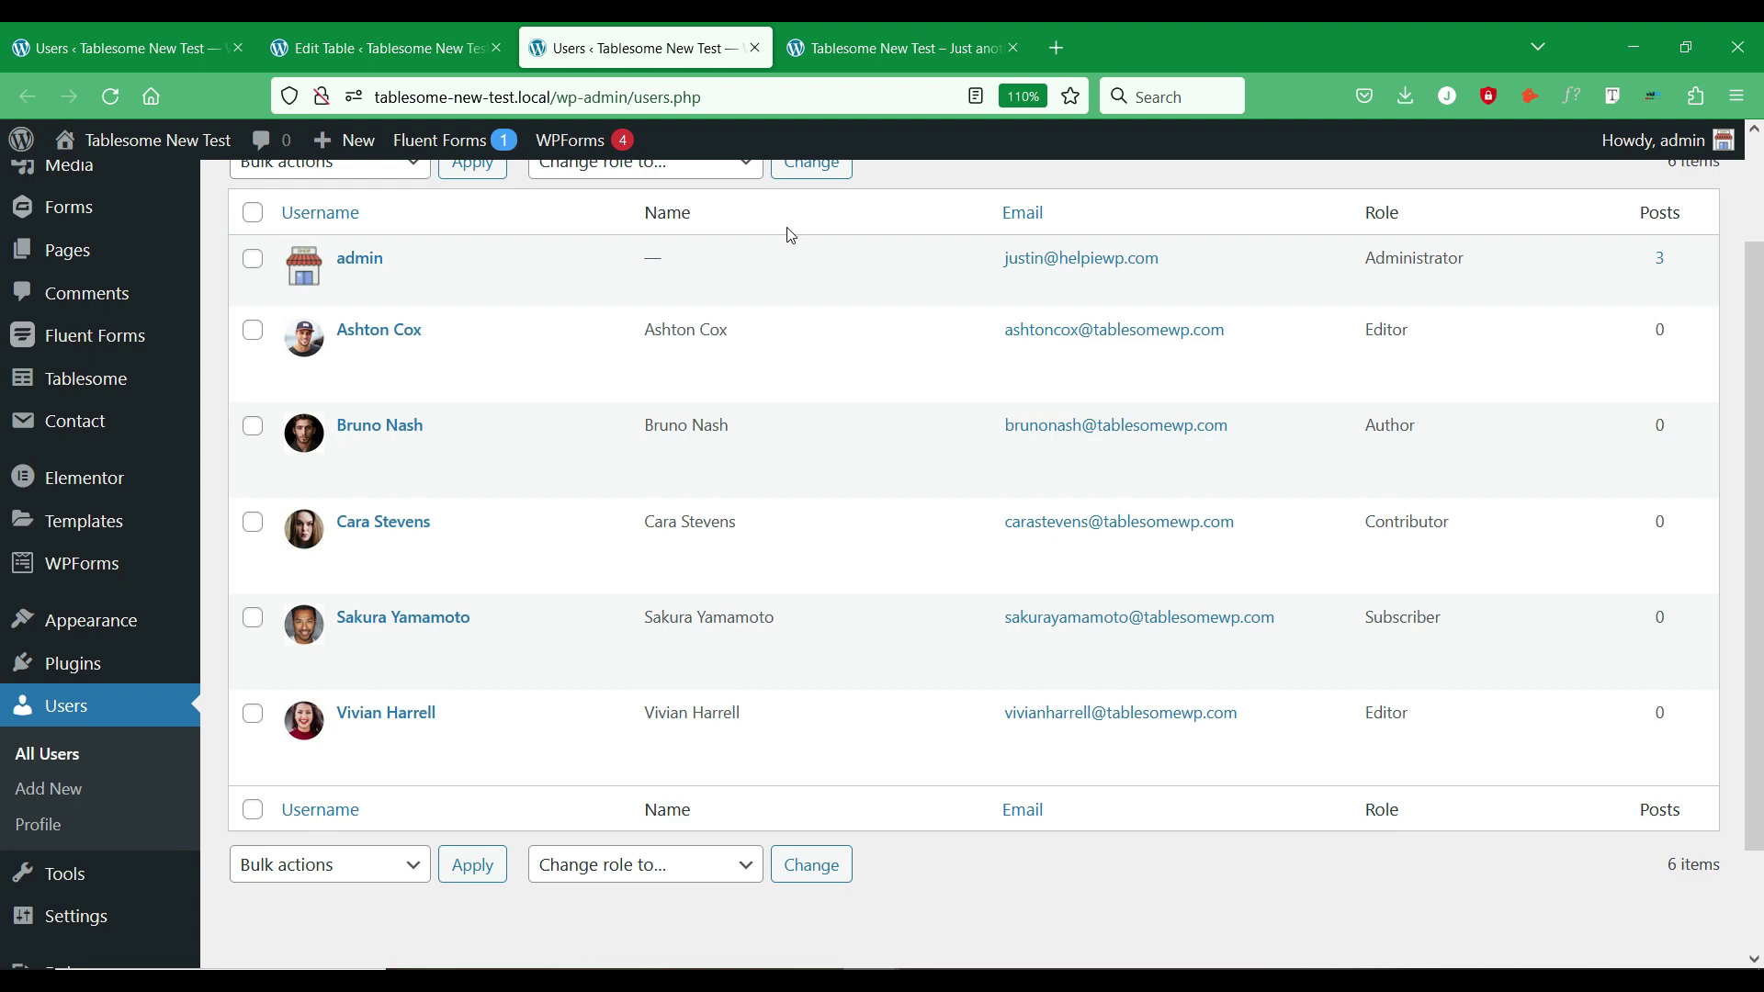
mouse_move(363, 347)
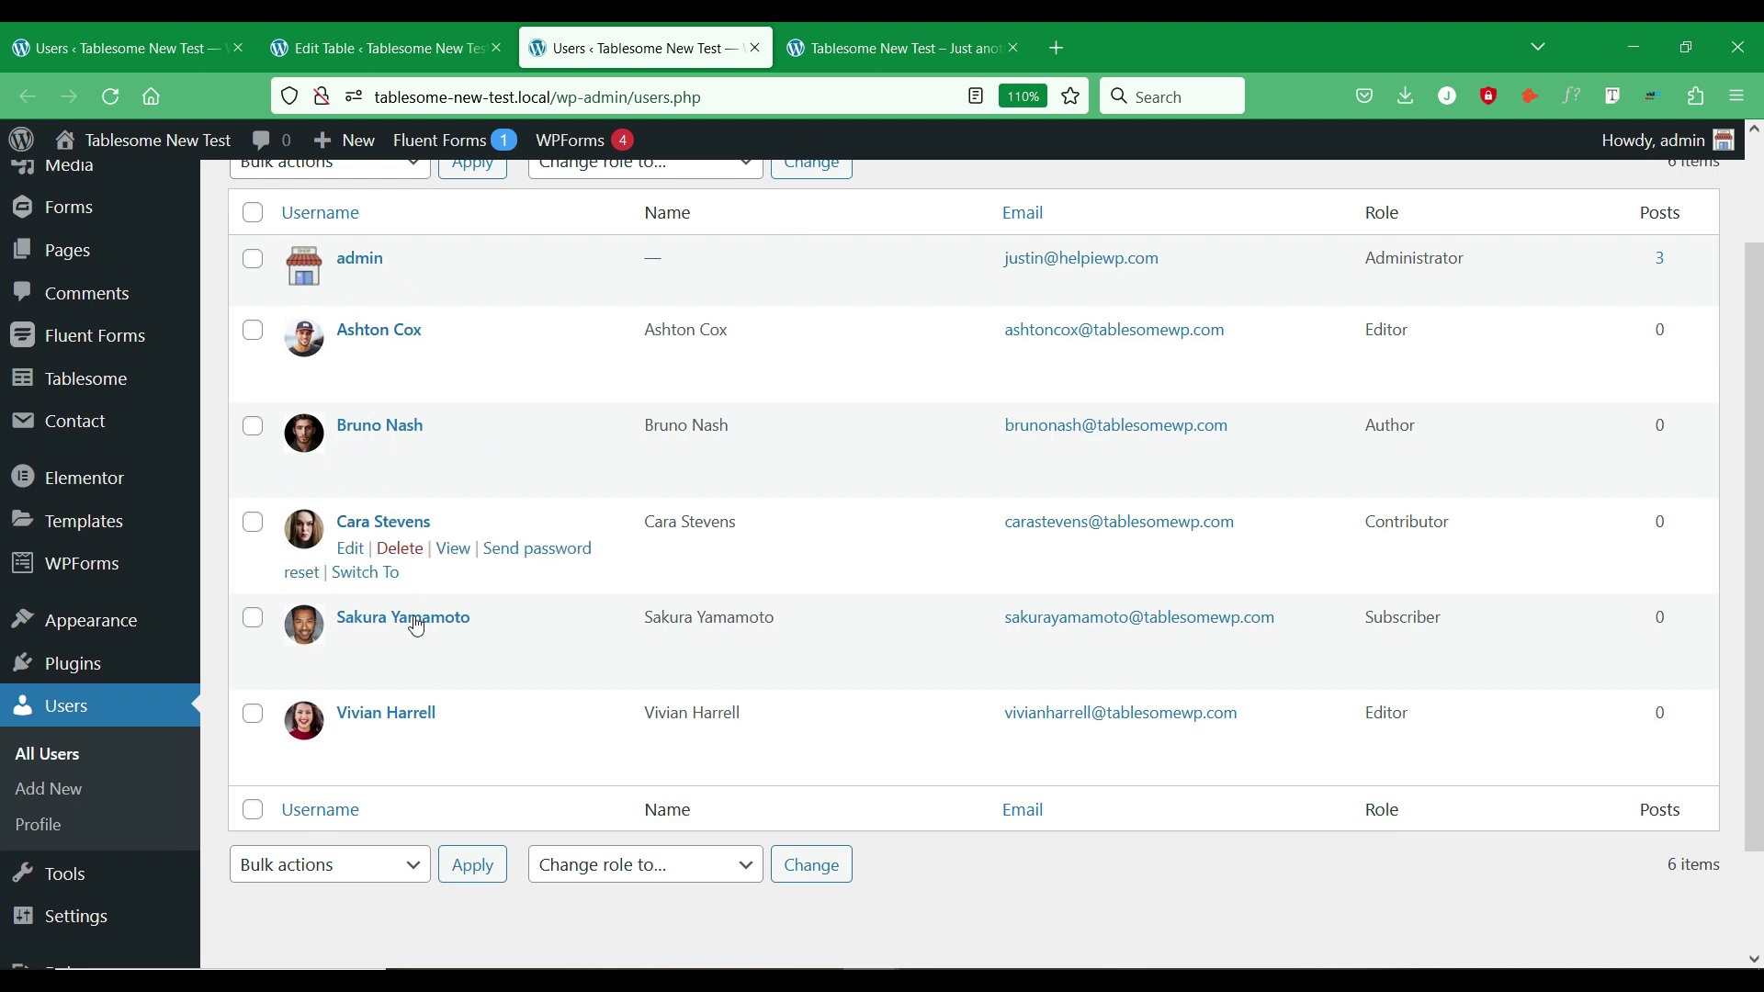
mouse_move(500, 761)
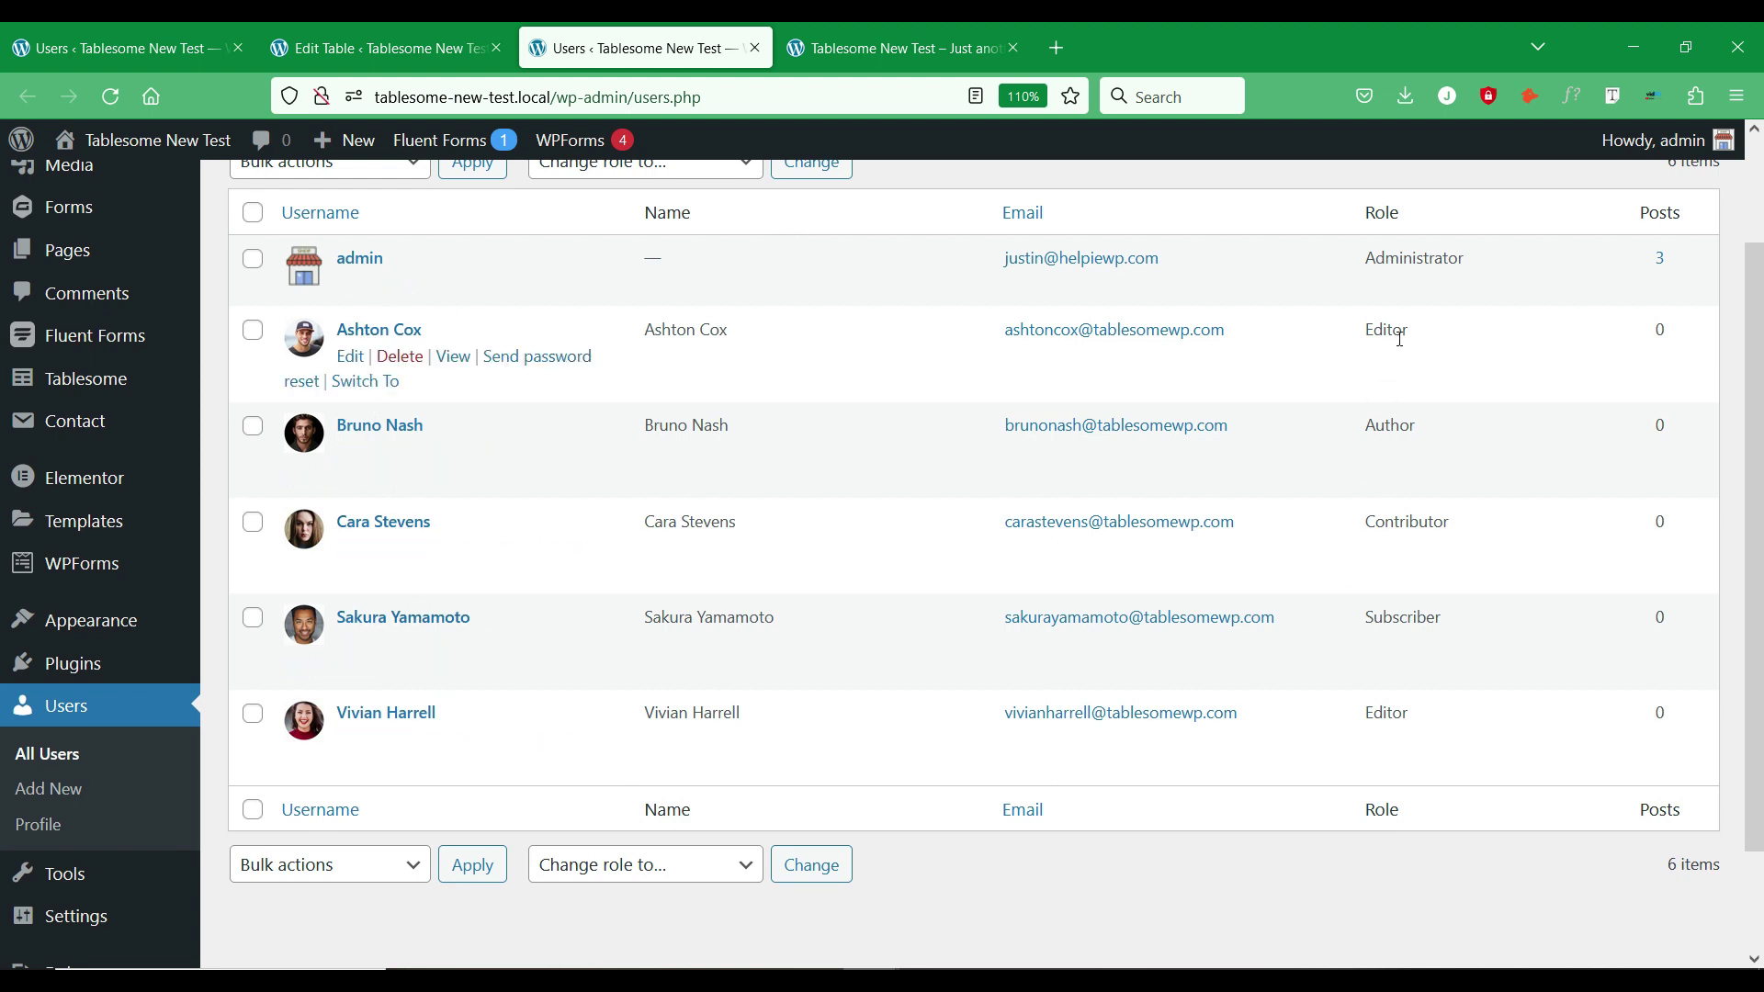
scroll(1397, 677, "down", 2)
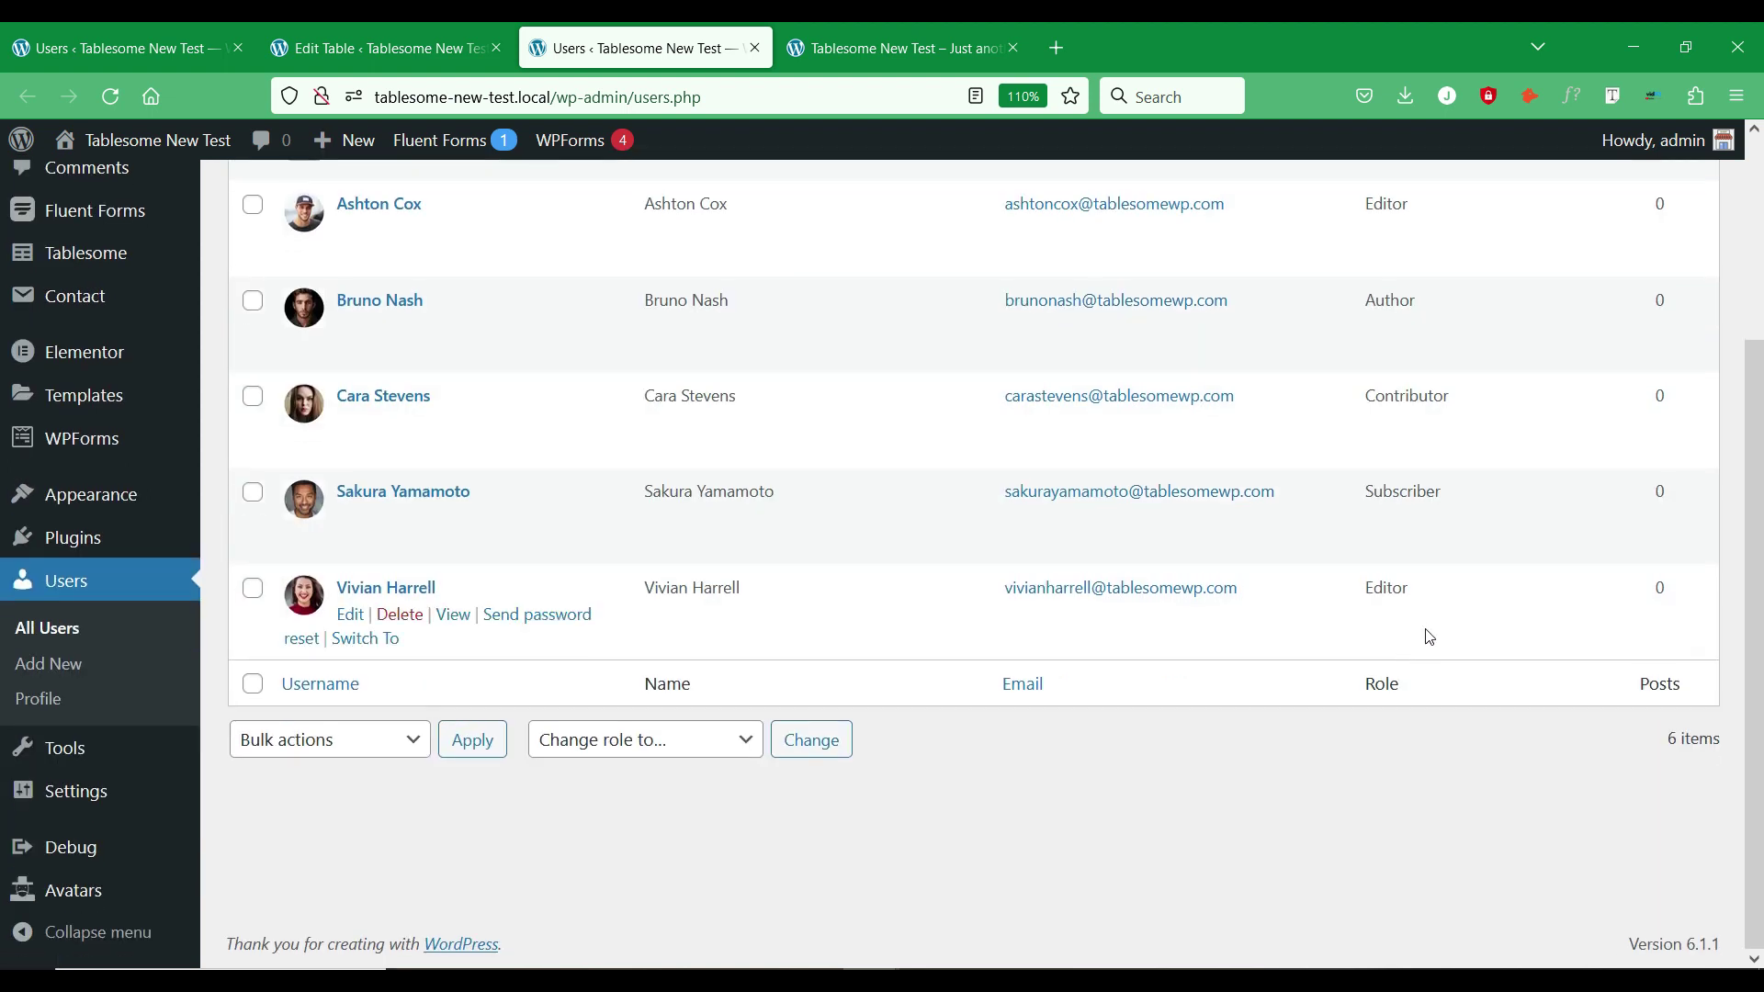
left_click_drag(1429, 596, 1353, 592)
scroll(1369, 579, "up", 4)
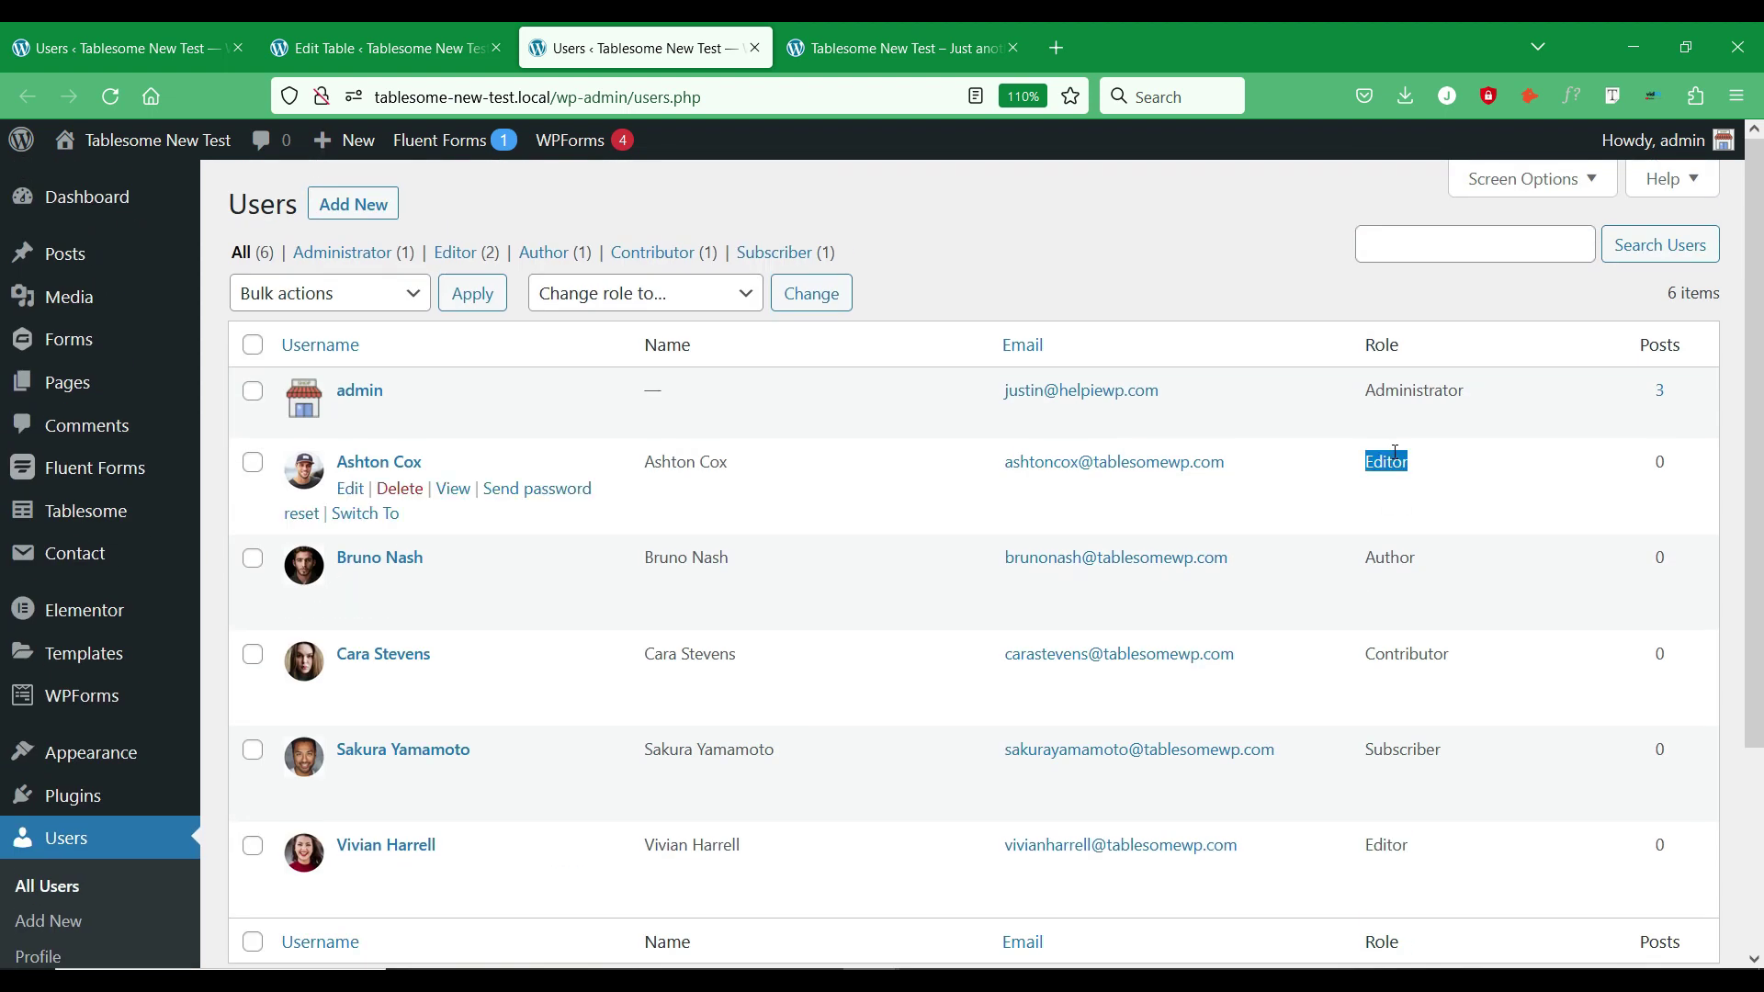
Return to the table editor and check the allowed roles and other frontend editing settings.
left_click(377, 48)
scroll(427, 192, "up", 10)
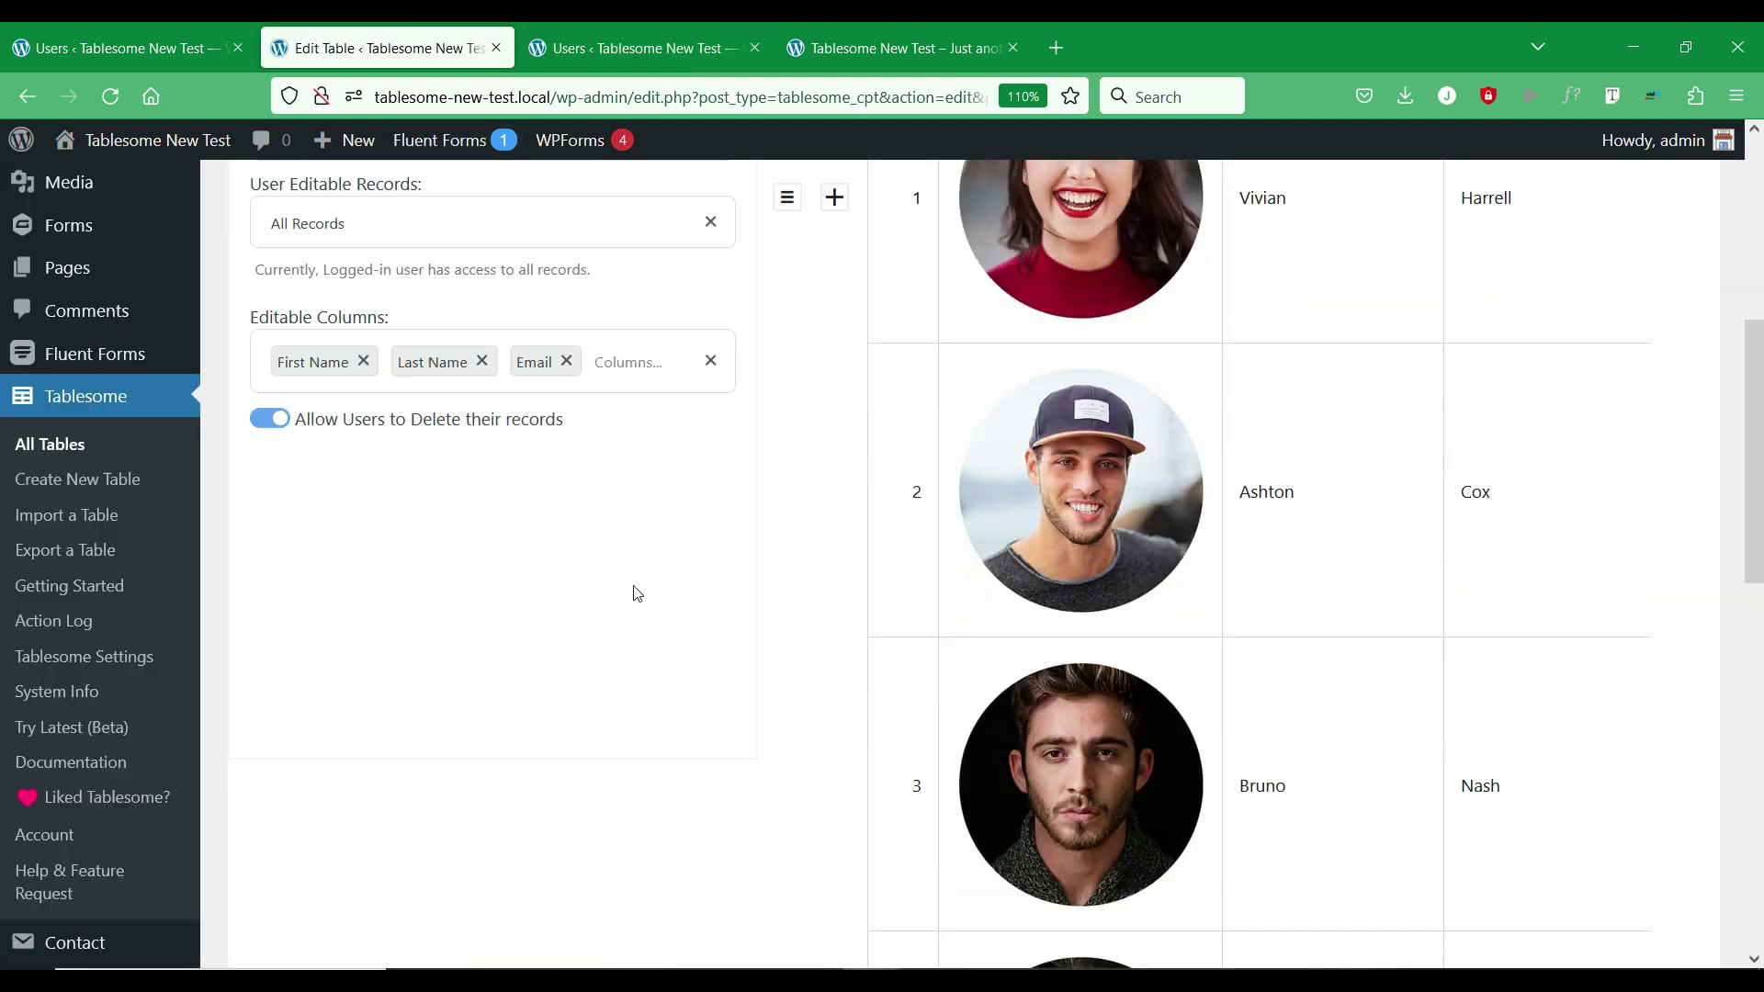
left_click(410, 673)
scroll(410, 674, "down", 3)
left_click(384, 404)
left_click(512, 382)
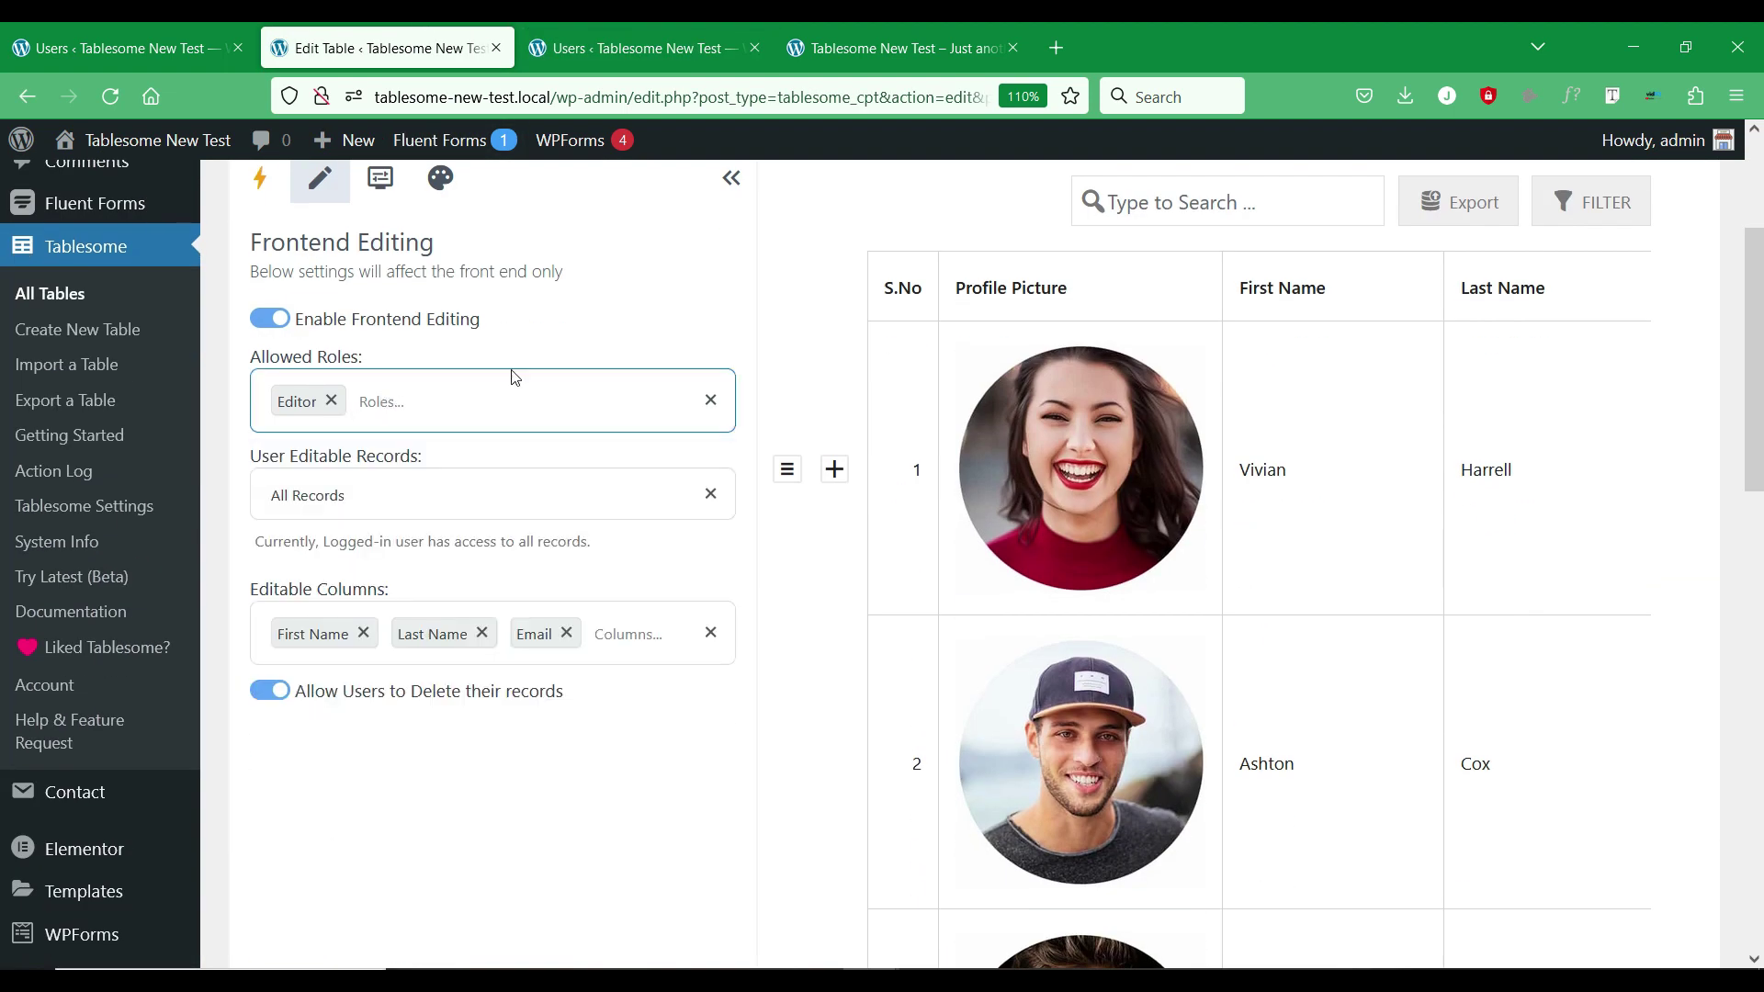
Return to the users list and switch to the account of the last-listed Editor.
left_click(666, 31)
left_click(937, 272)
scroll(839, 381, "down", 3)
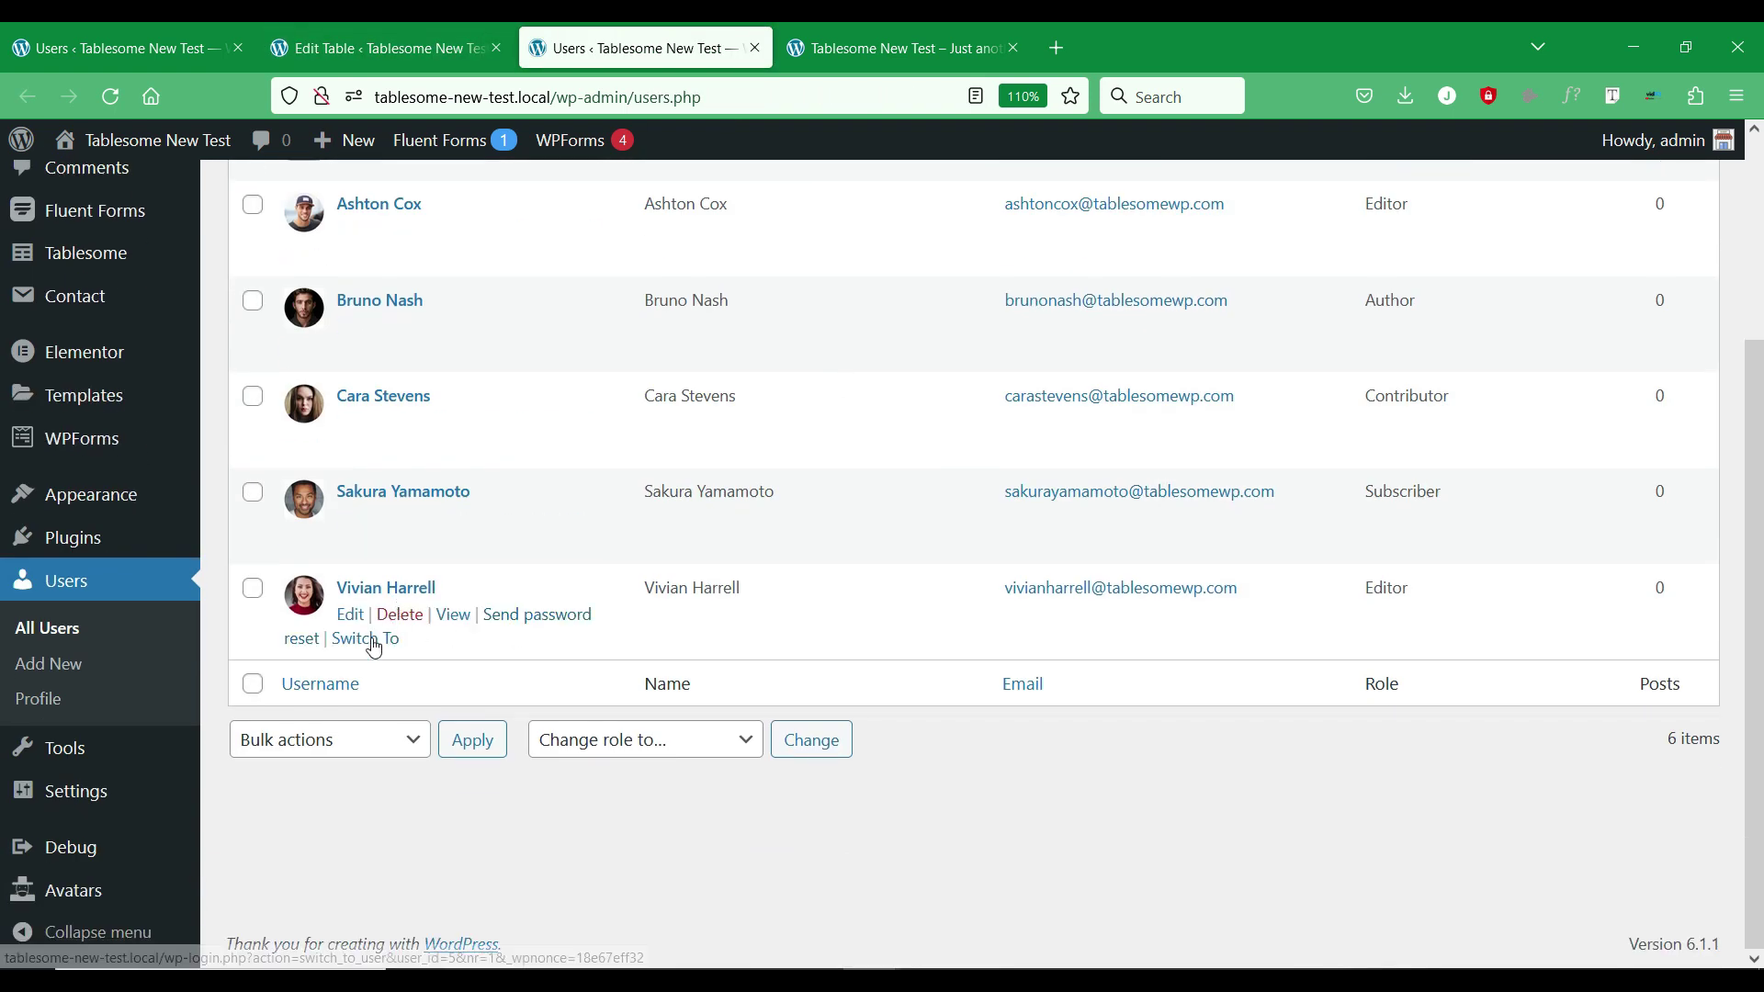
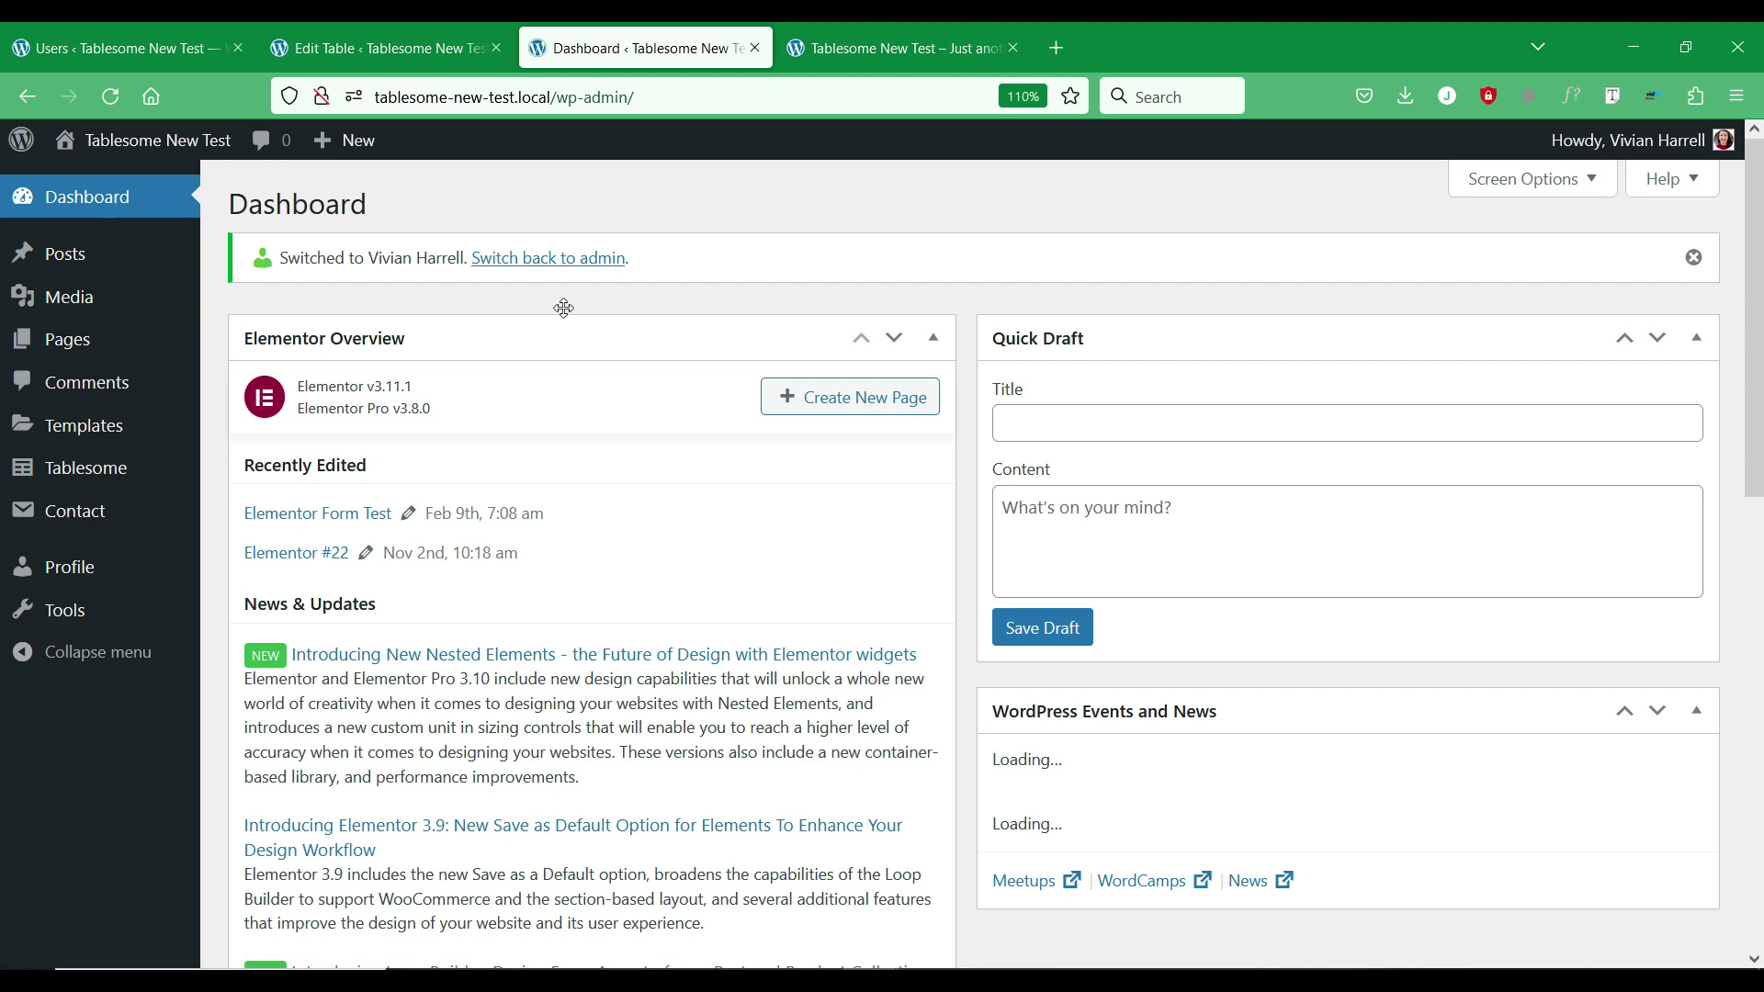
Reload the site's frontend page as this Editor and examine the edit and delete controls beside each record.
left_click(851, 38)
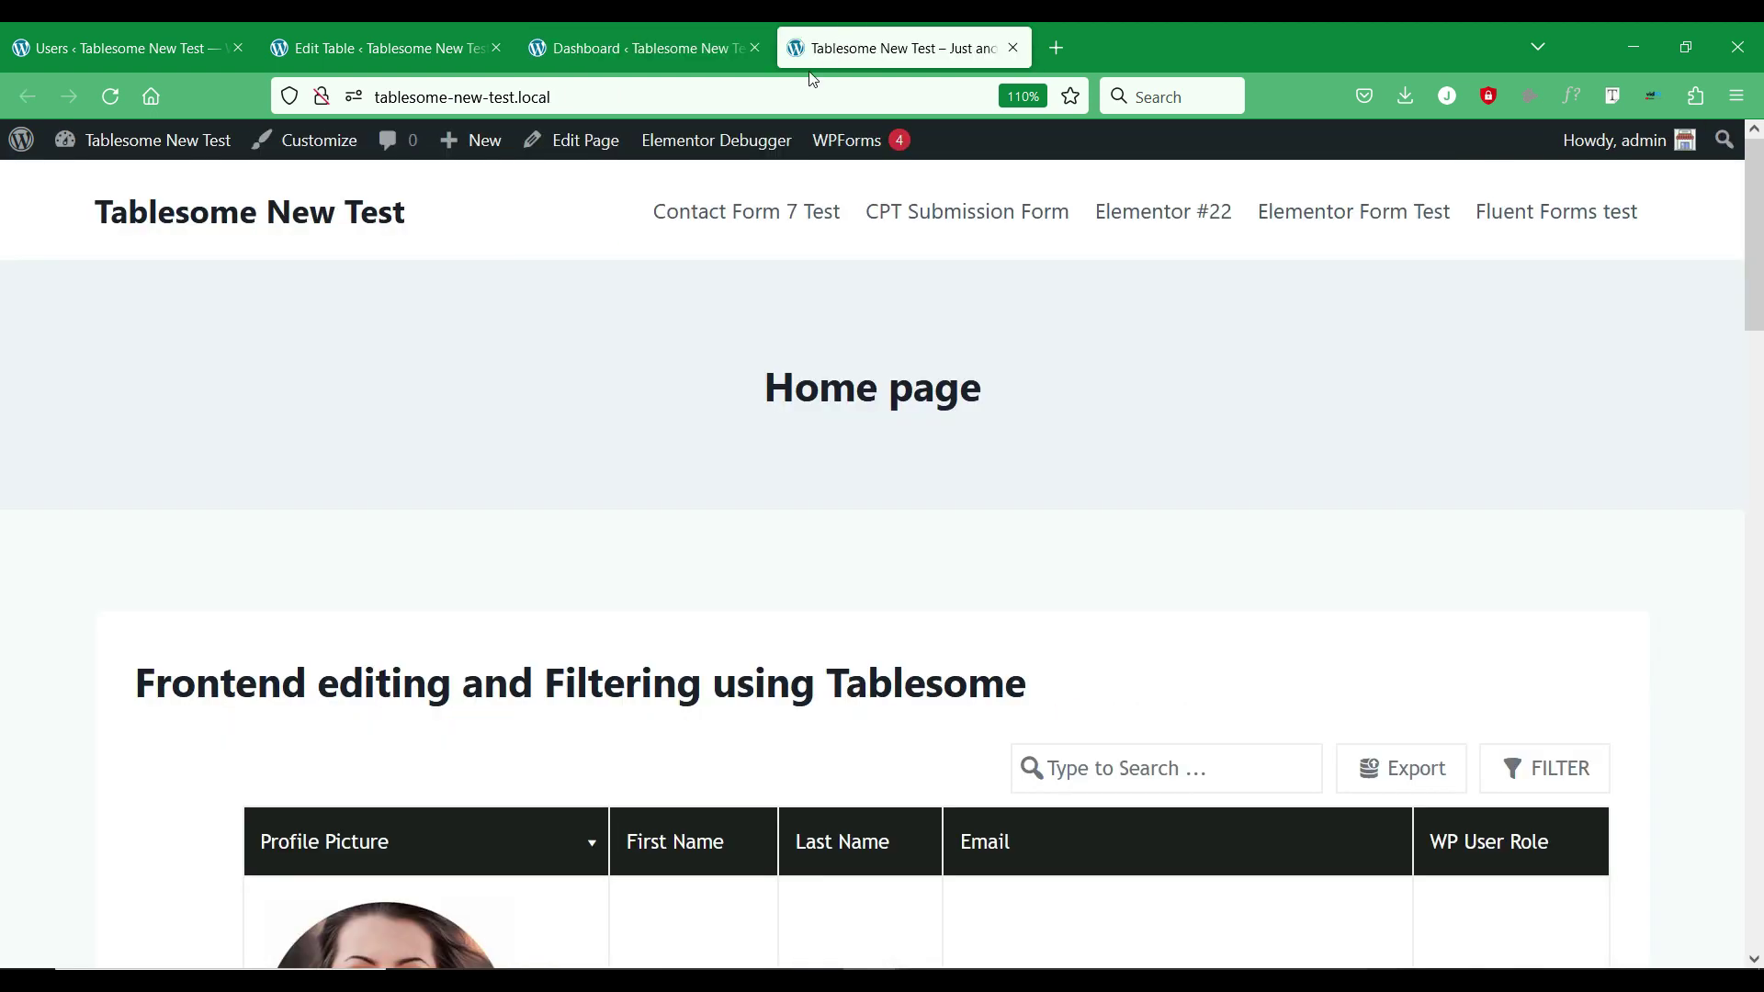
scroll(524, 372, "down", 3)
scroll(524, 374, "up", 3)
right_click(523, 367)
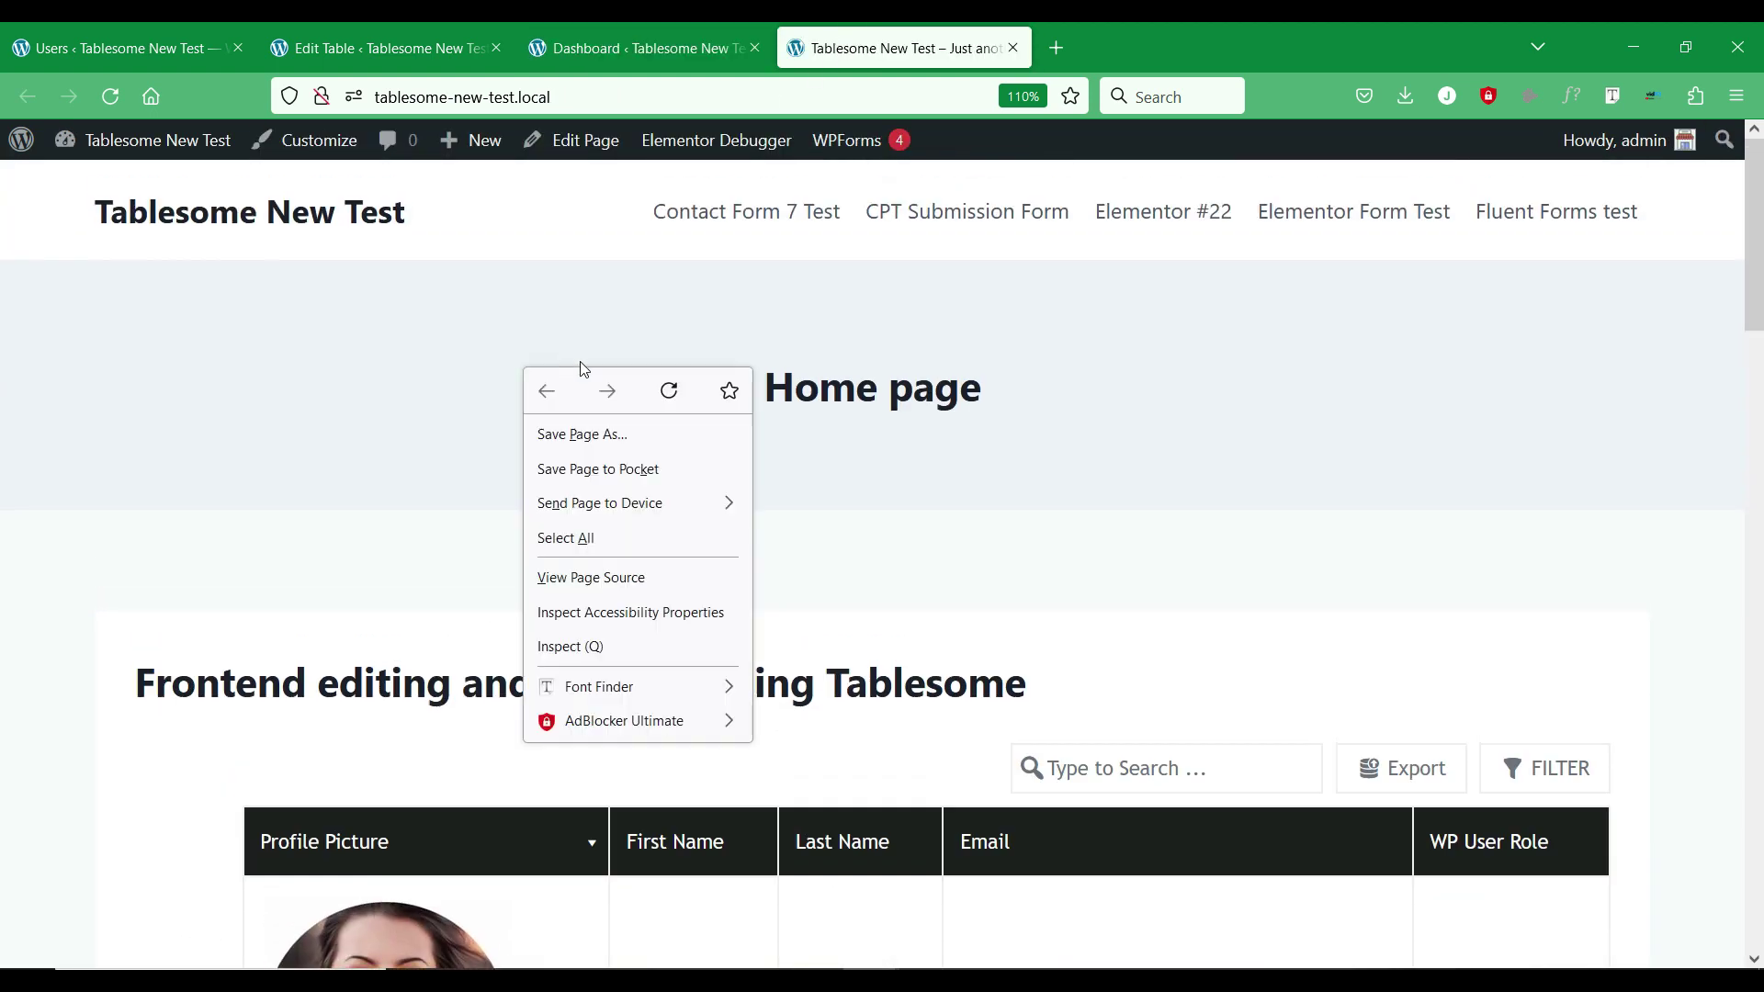
left_click(664, 387)
scroll(735, 390, "down", 3)
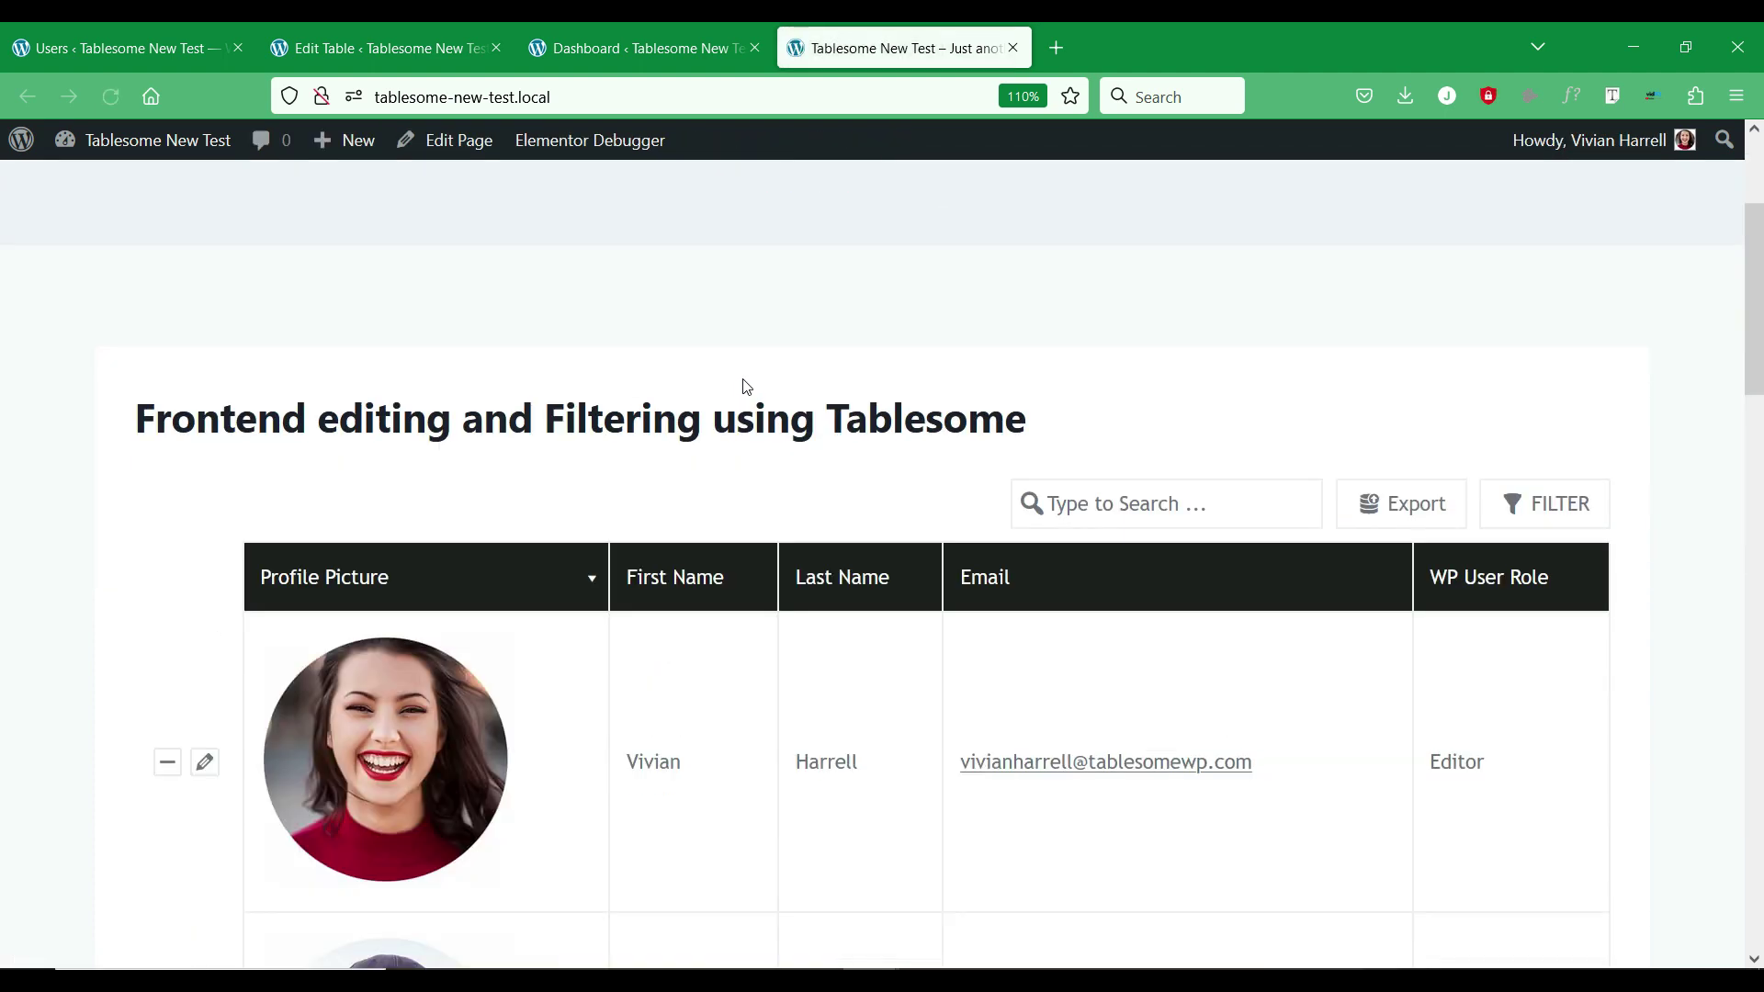
scroll(746, 386, "down", 3)
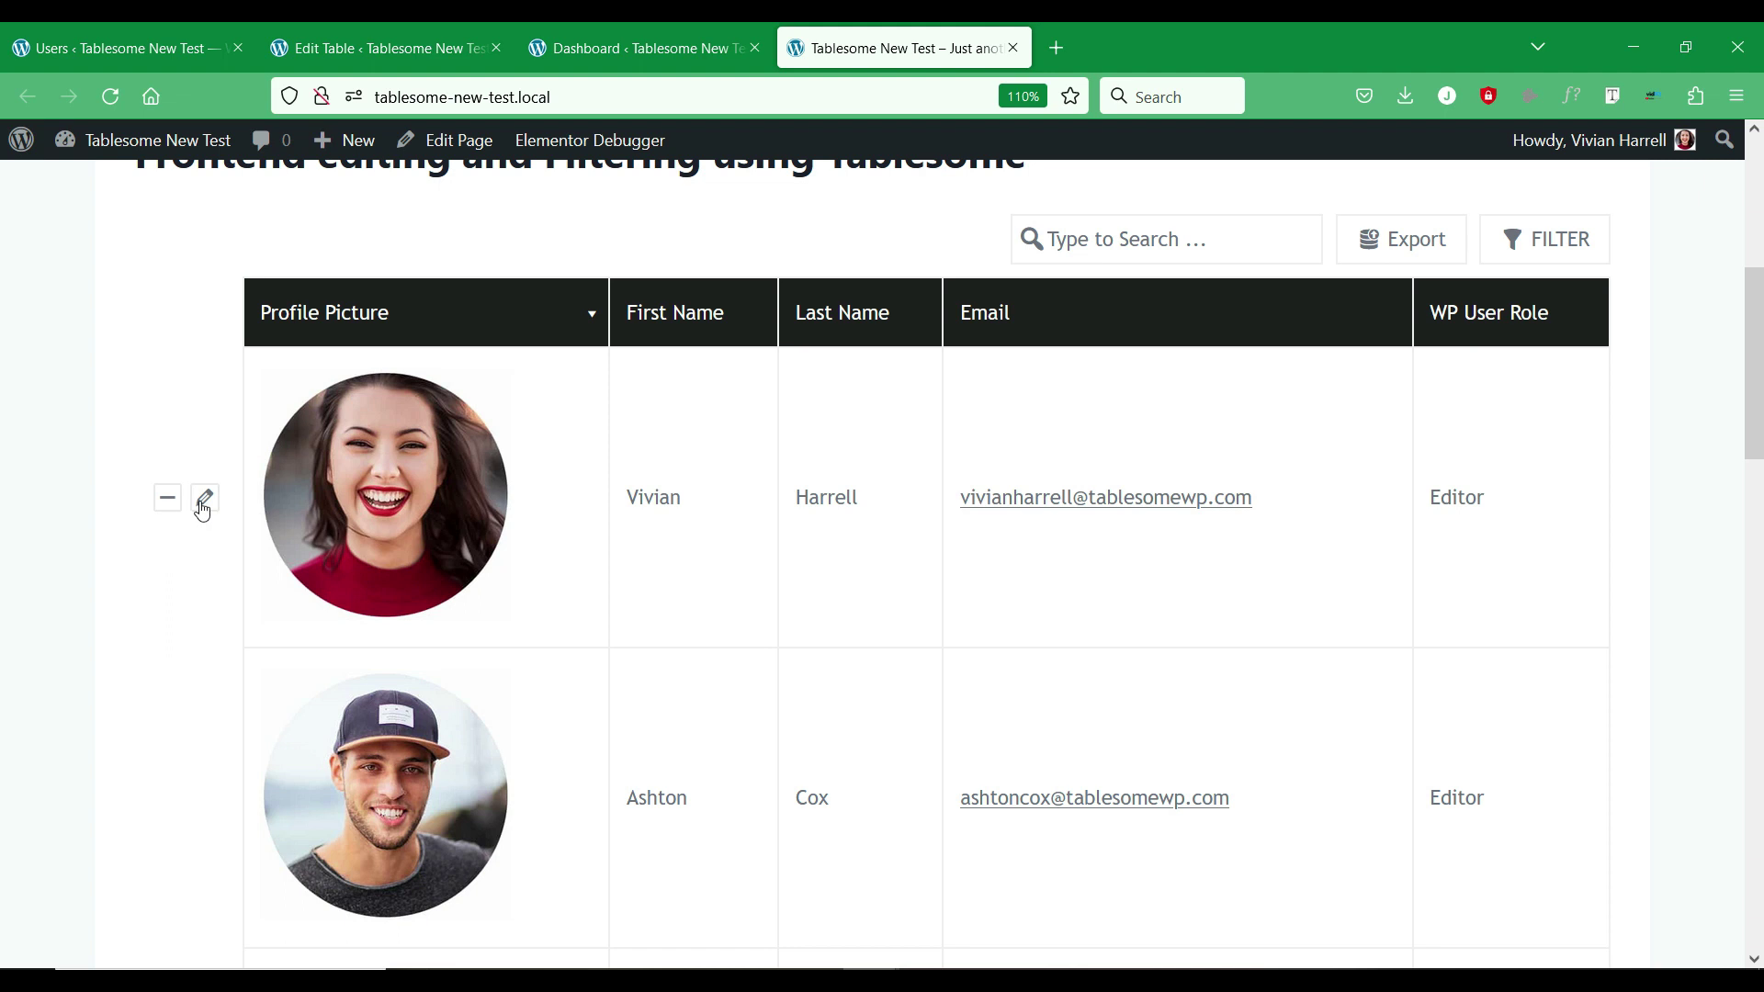
scroll(203, 512, "down", 3)
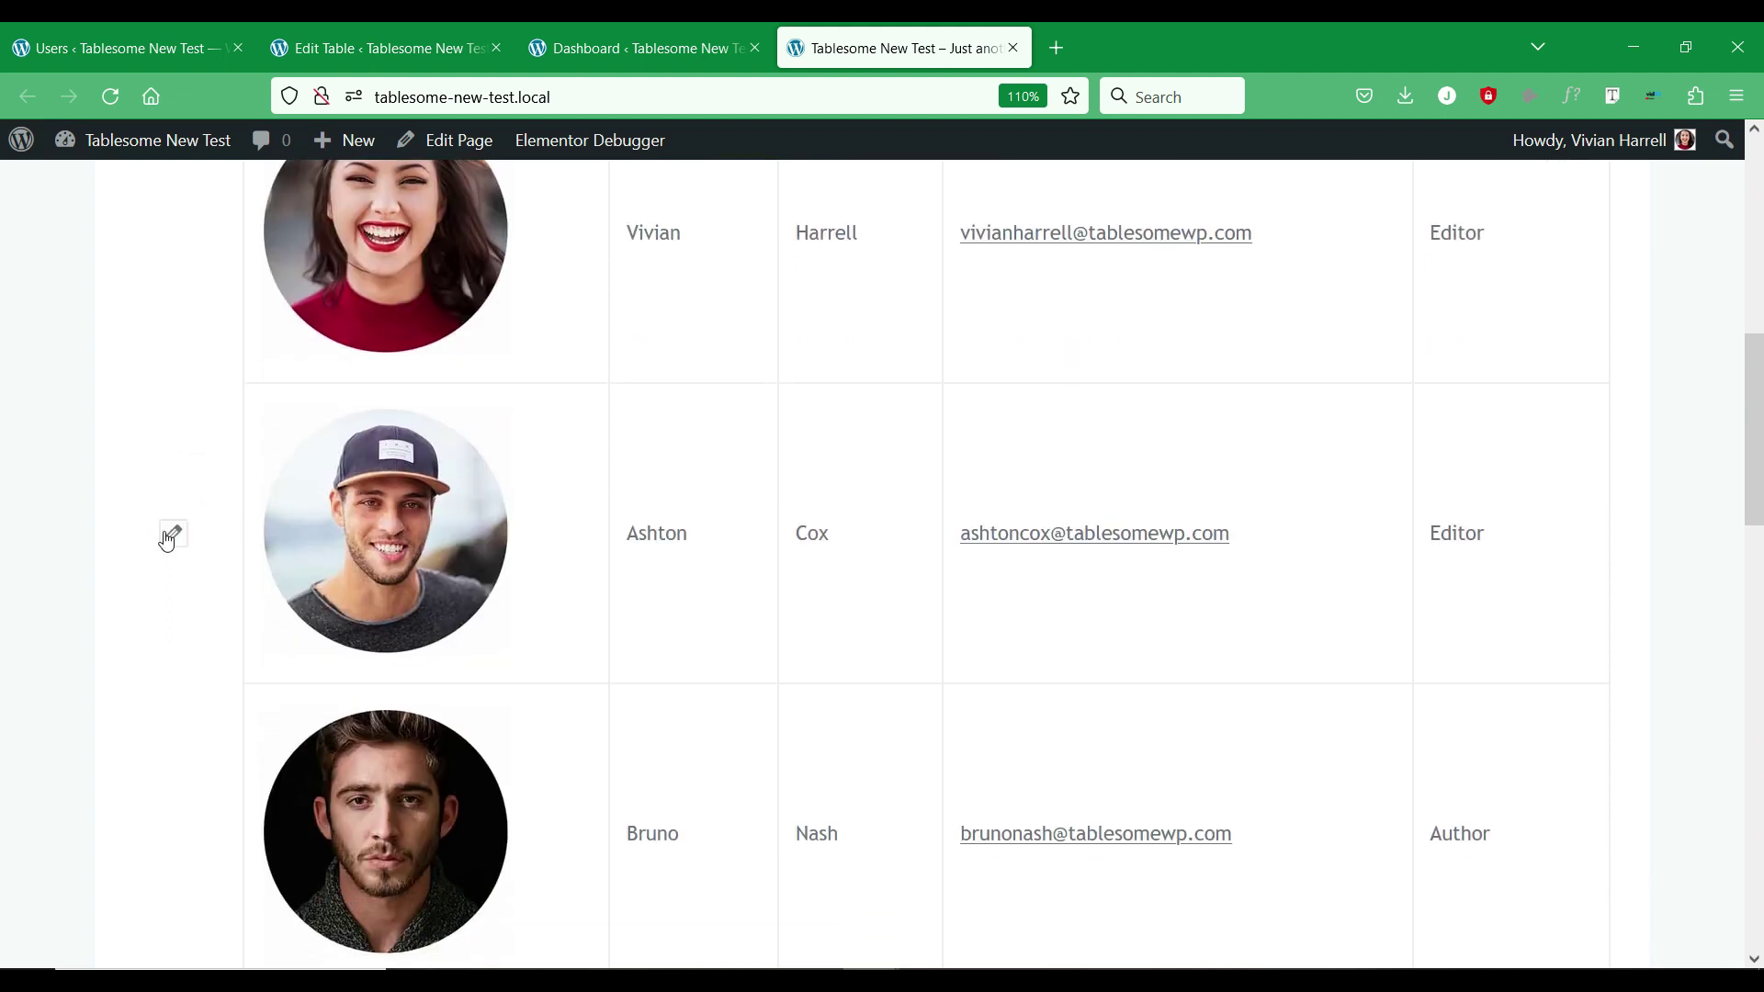
scroll(170, 540, "down", 9)
scroll(179, 535, "down", 2)
scroll(178, 533, "up", 2)
Try opening the first name and last name cells of the Subscriber's record for editing.
left_click(174, 641)
left_click(680, 694)
left_click(846, 669)
Append "-1" to the first name in the table's first record and save the table update.
scroll(755, 570, "up", 13)
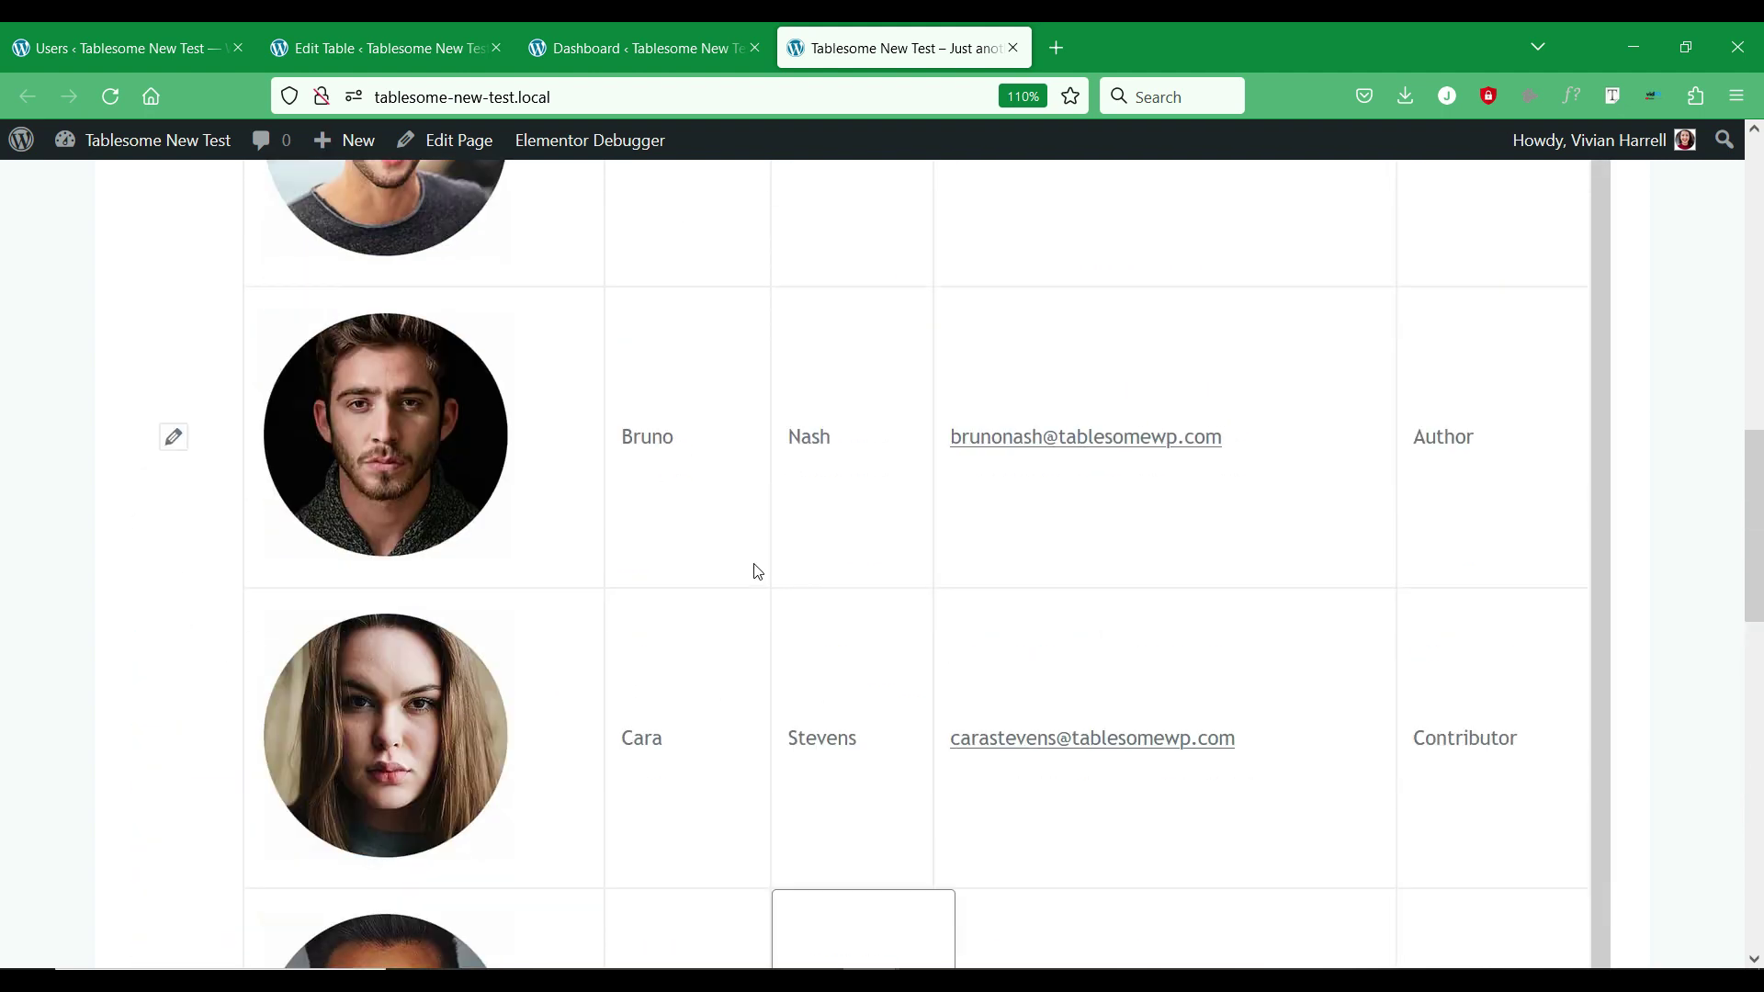
left_click(714, 530)
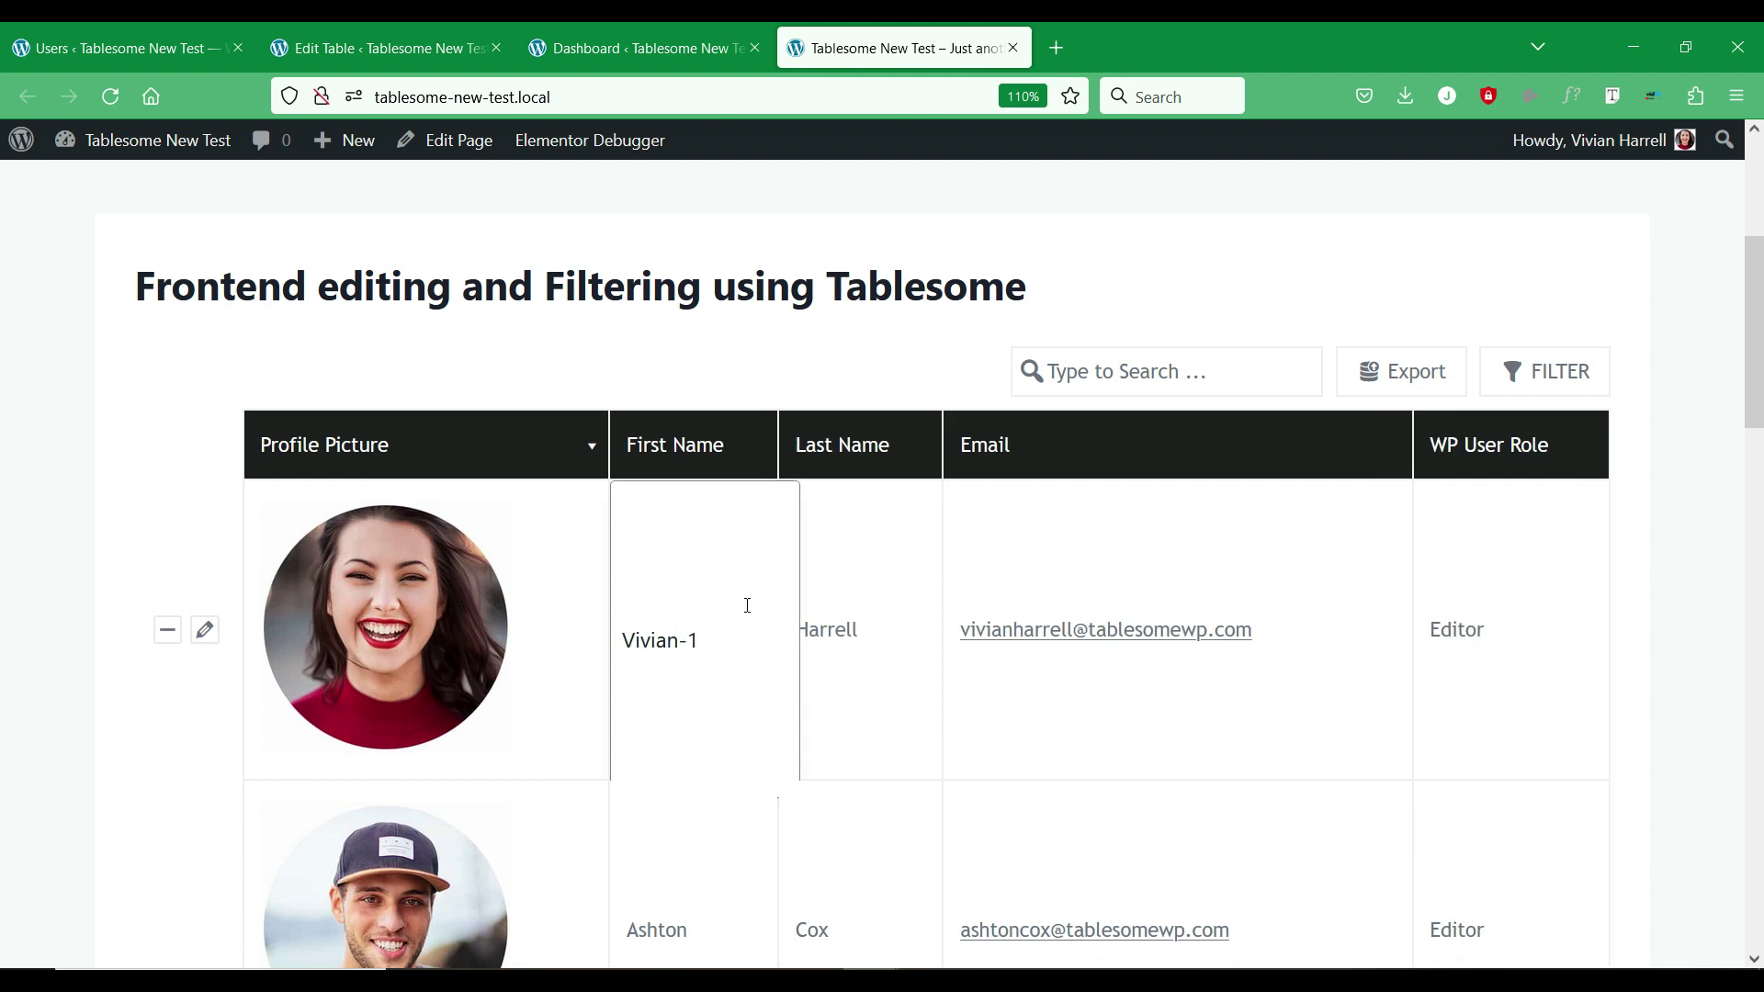
left_click(724, 331)
scroll(722, 339, "down", 14)
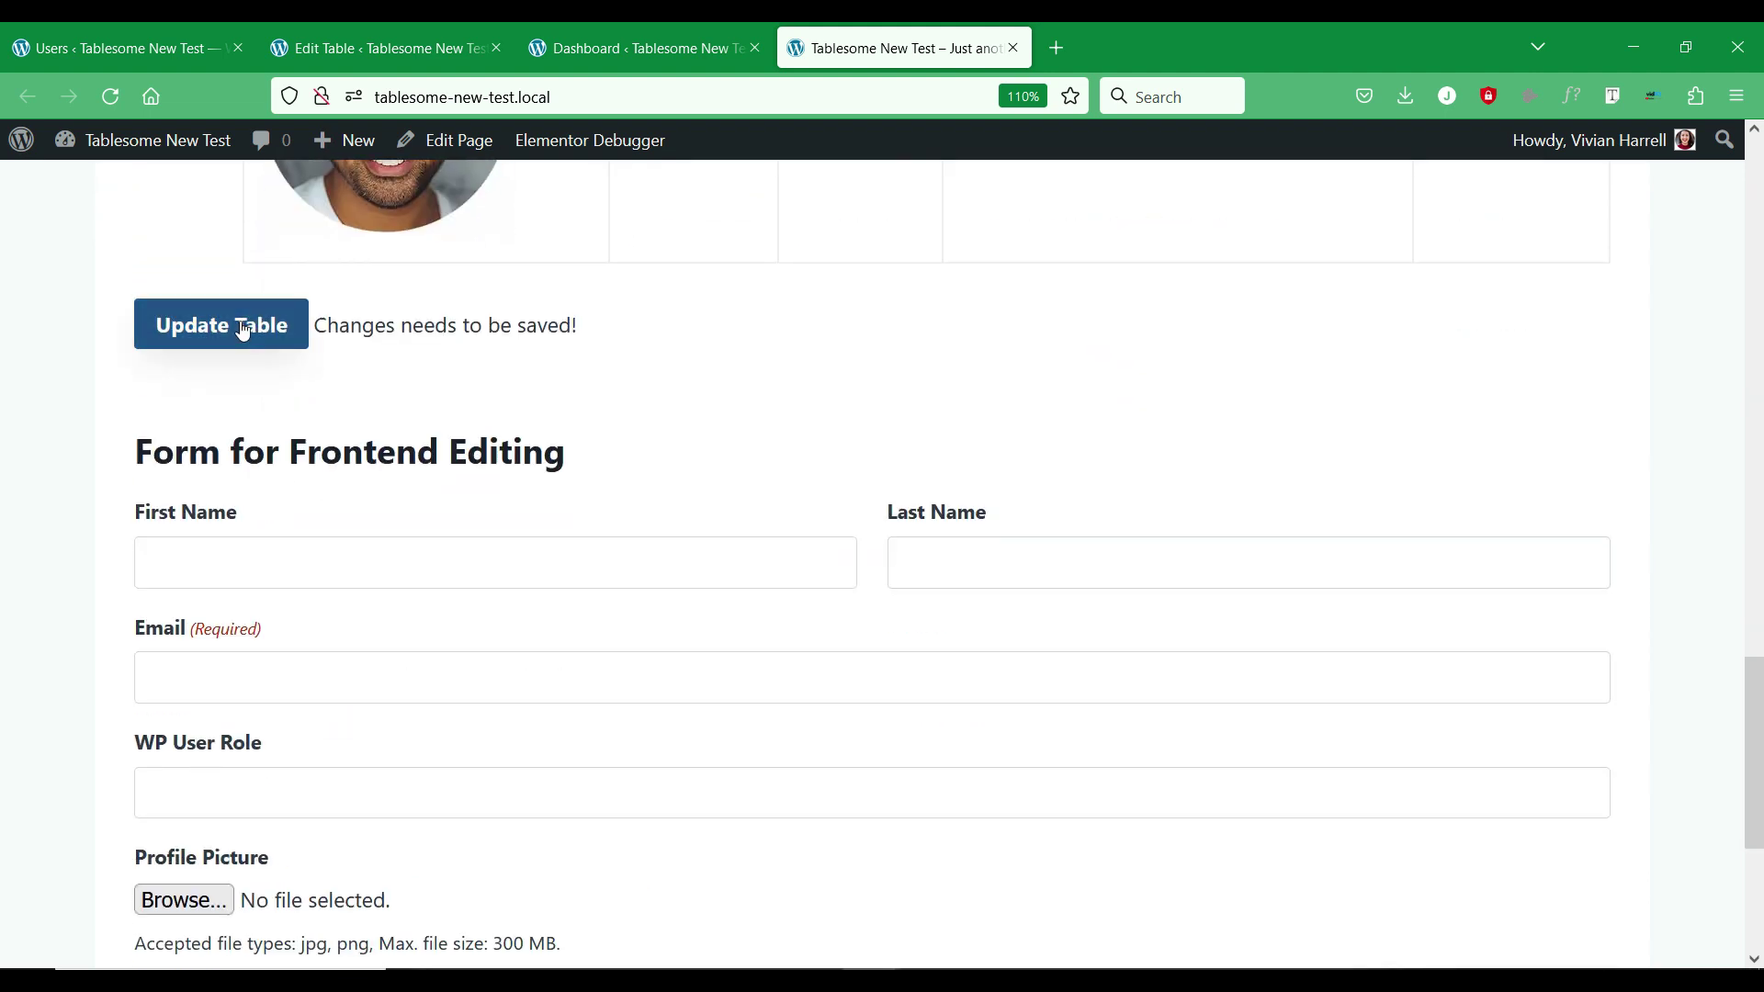
left_click(243, 331)
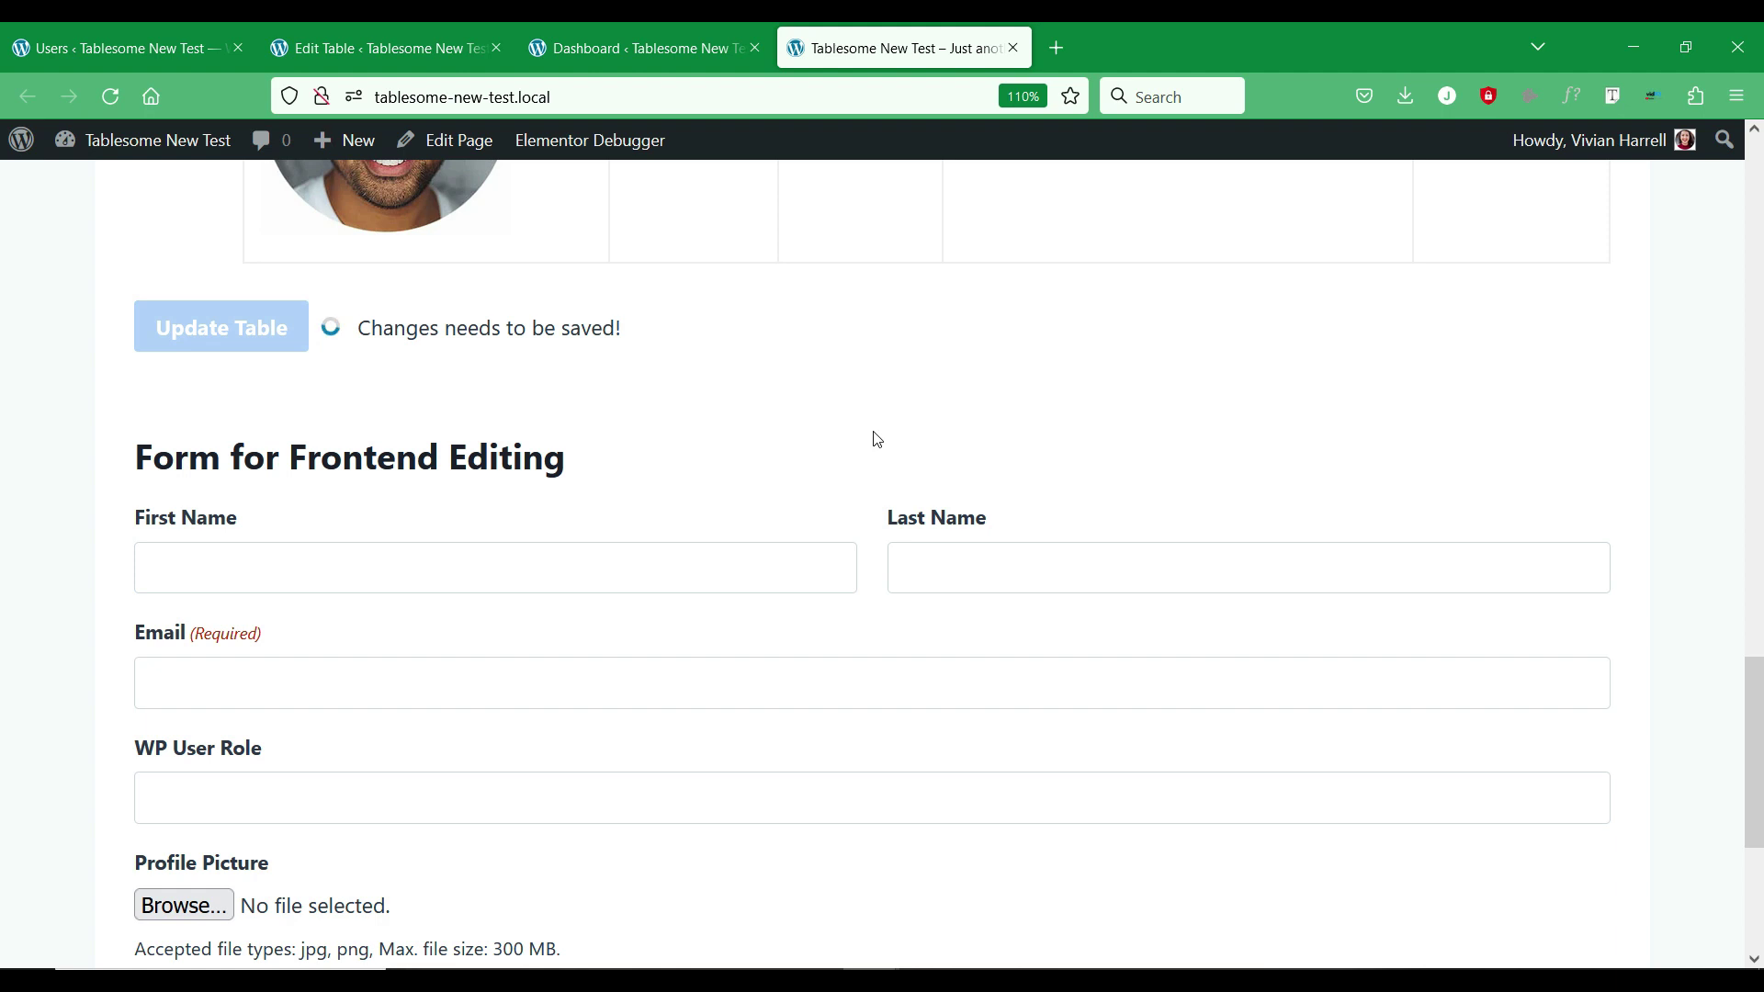
Check the edited first name in the reloaded frontend table and which account is logged in.
scroll(879, 434, "up", 9)
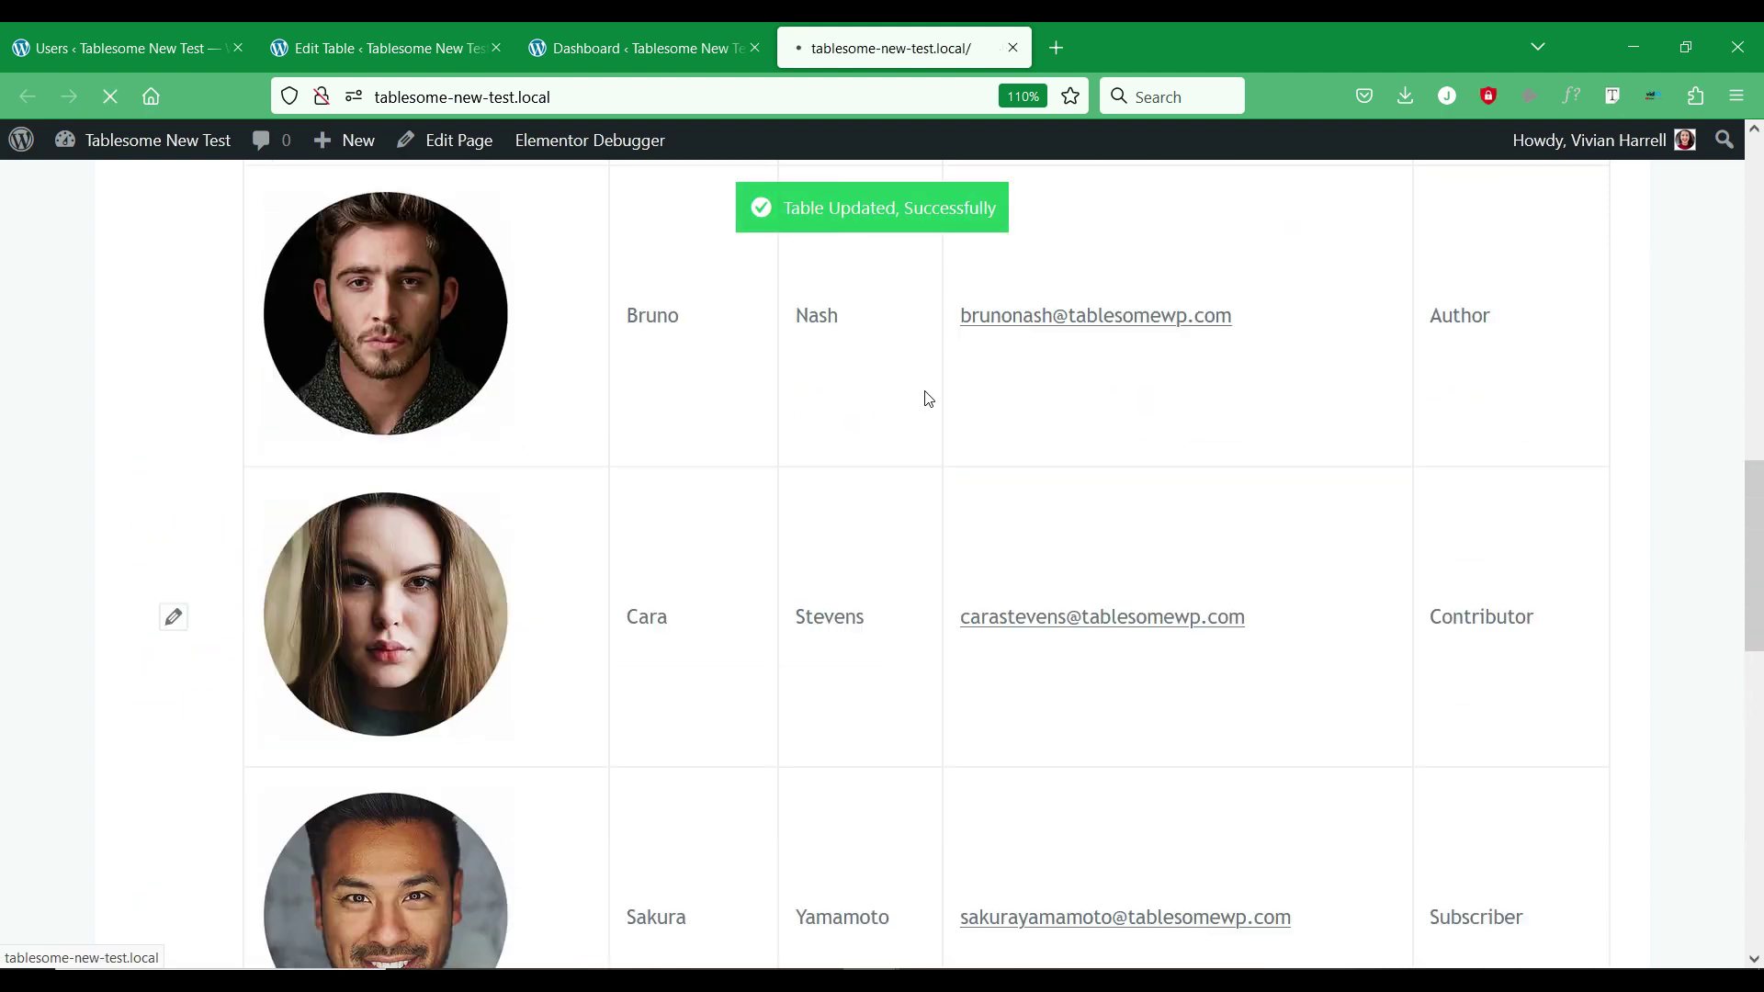
scroll(928, 398, "down", 5)
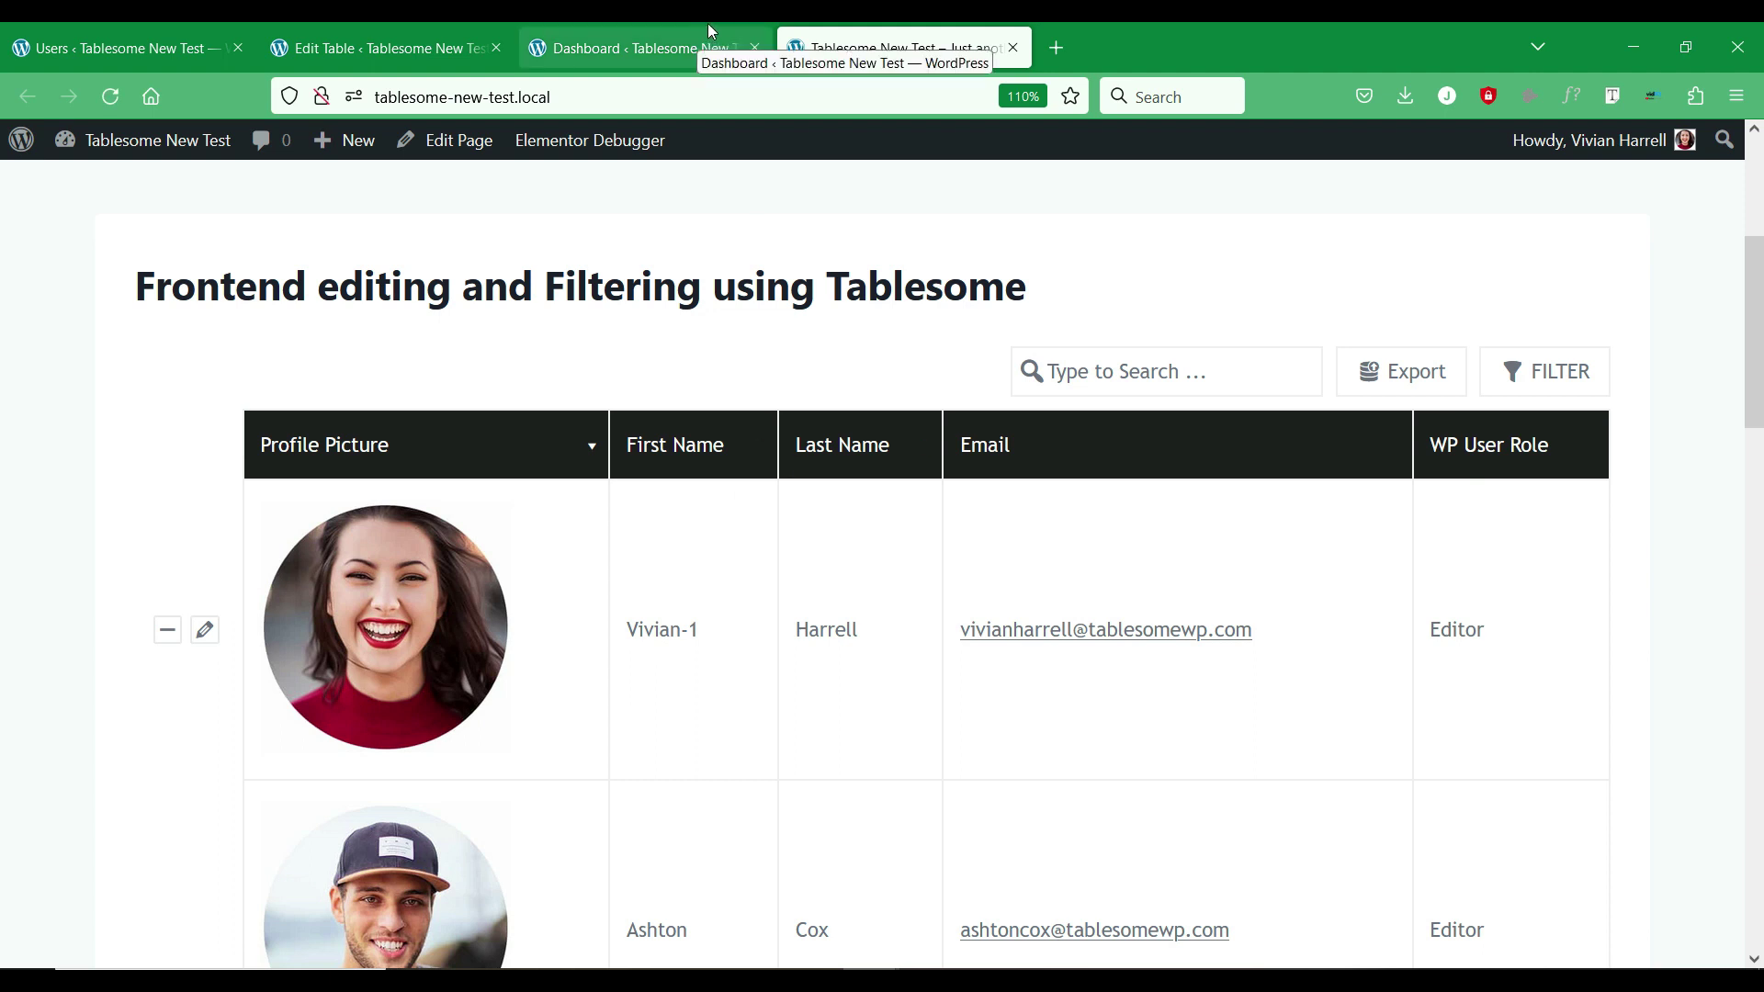
scroll(937, 211, "down", 3)
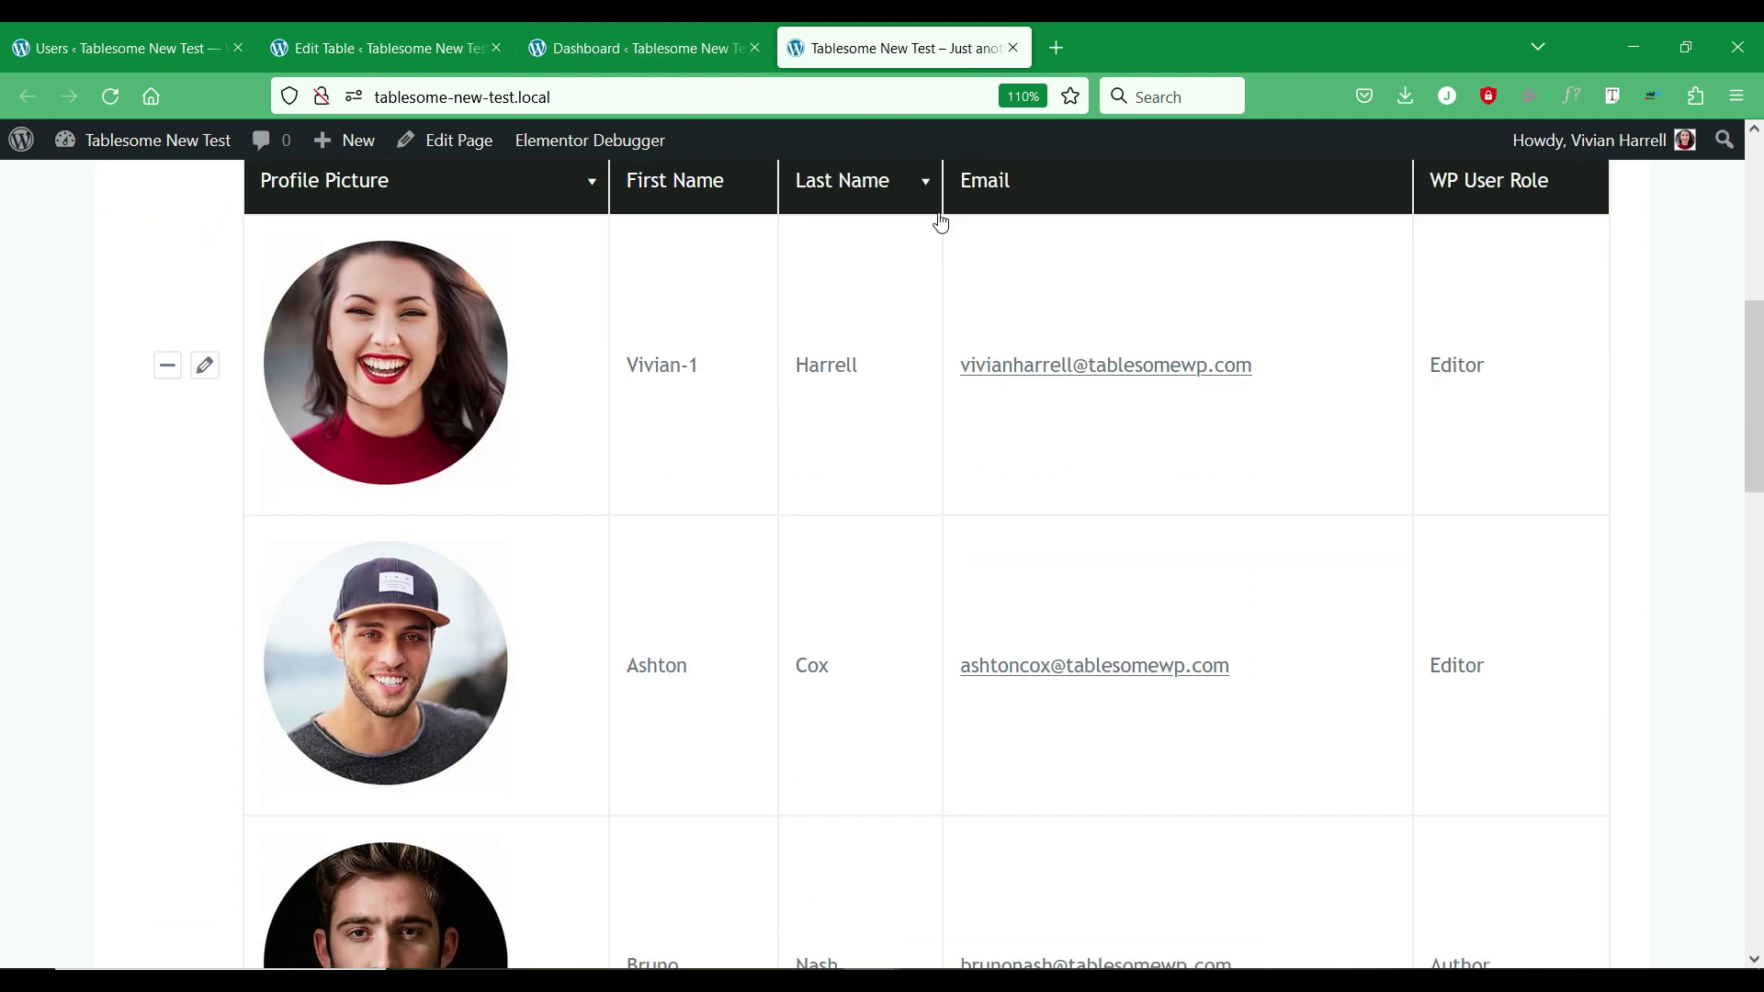
scroll(940, 220, "up", 7)
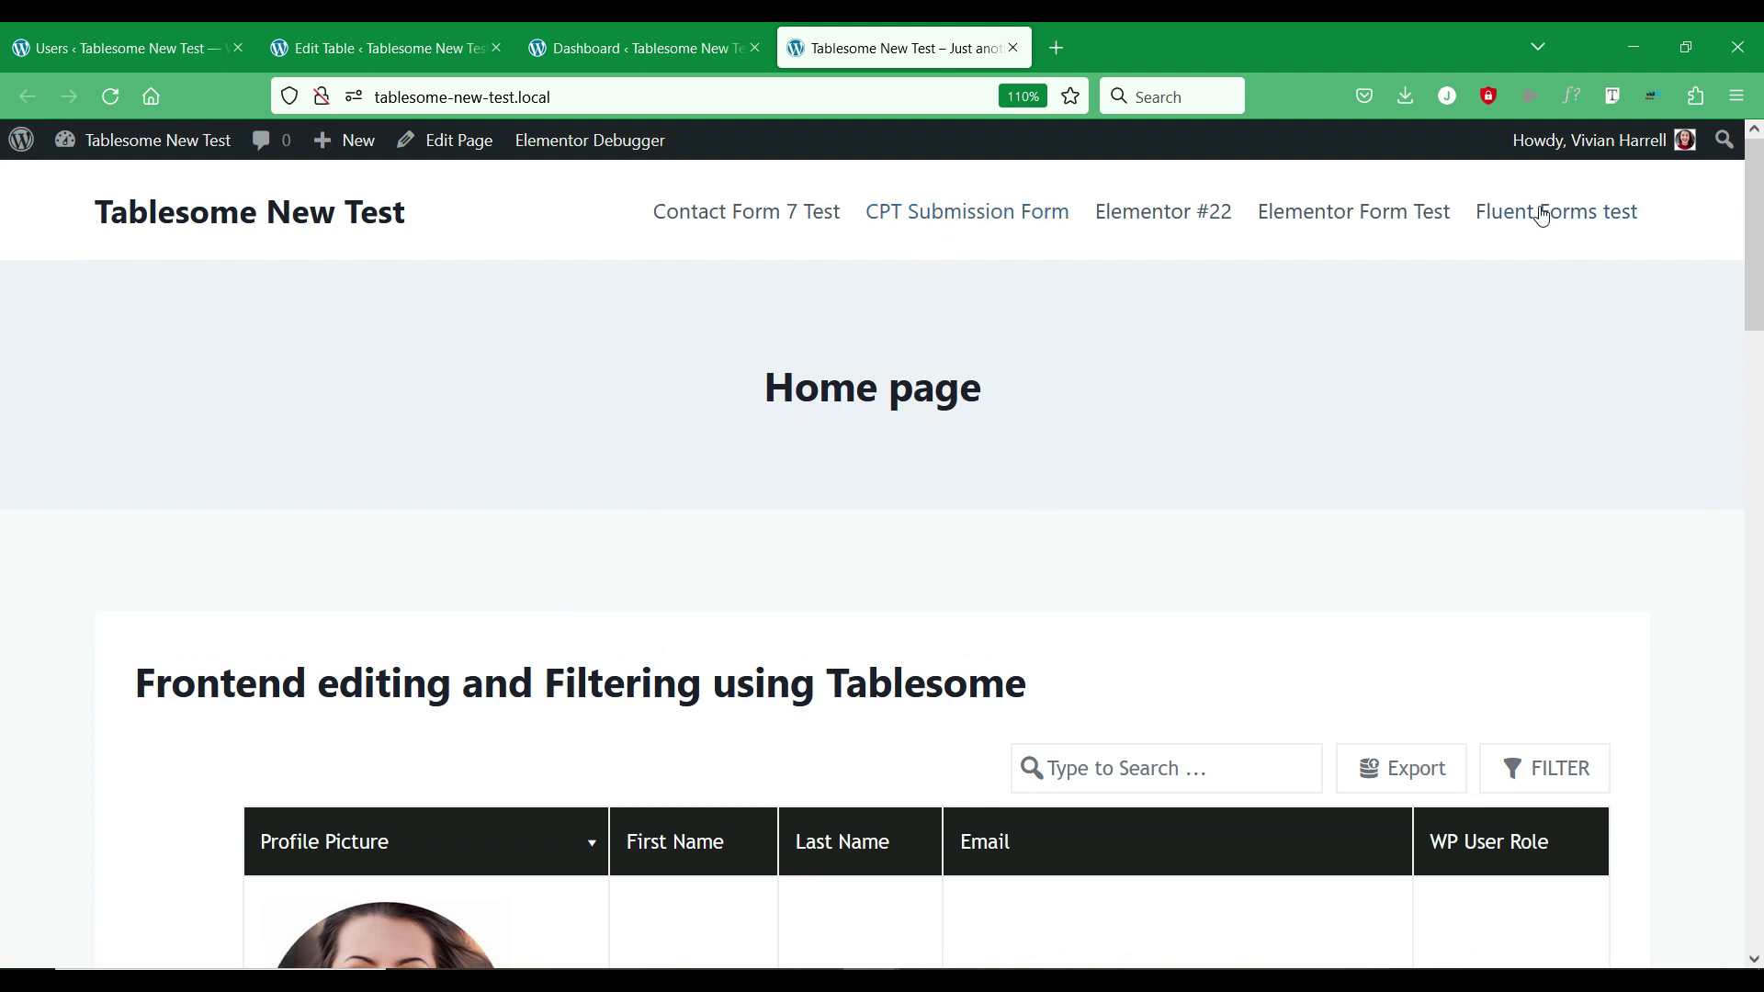
mouse_move(1587, 157)
scroll(956, 299, "down", 1)
scroll(960, 301, "up", 1)
left_click(659, 48)
left_click(552, 264)
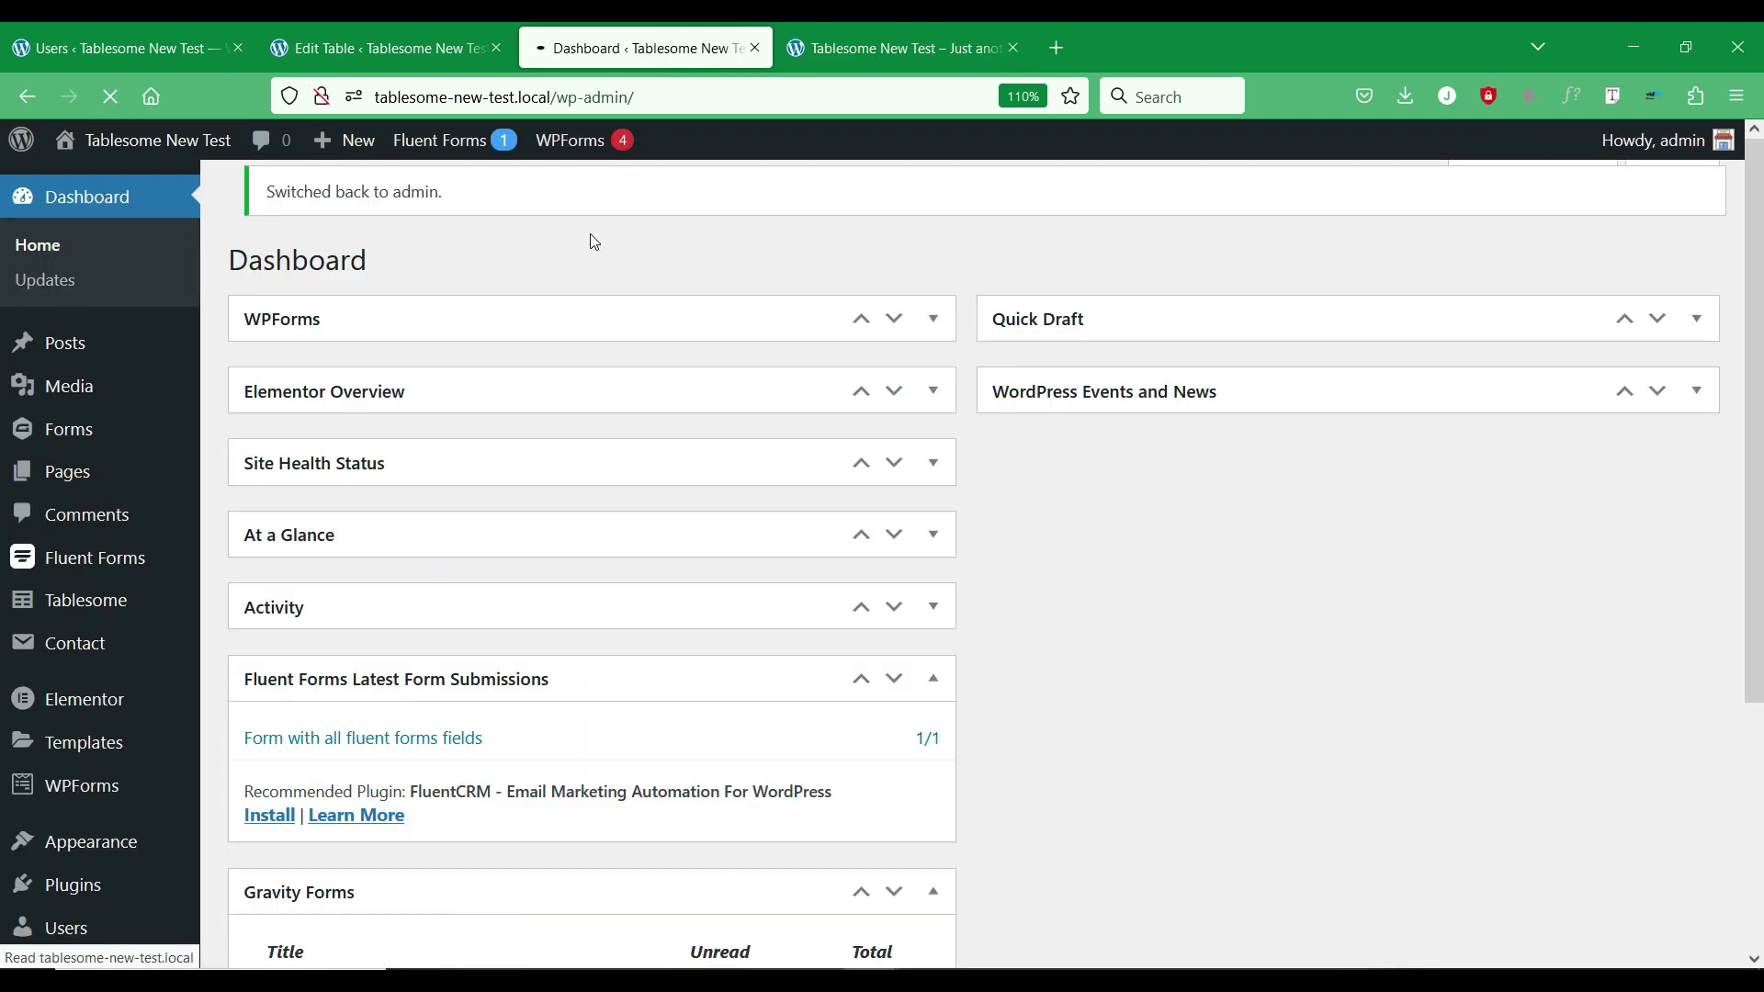
scroll(85, 503, "down", 4)
left_click(254, 709)
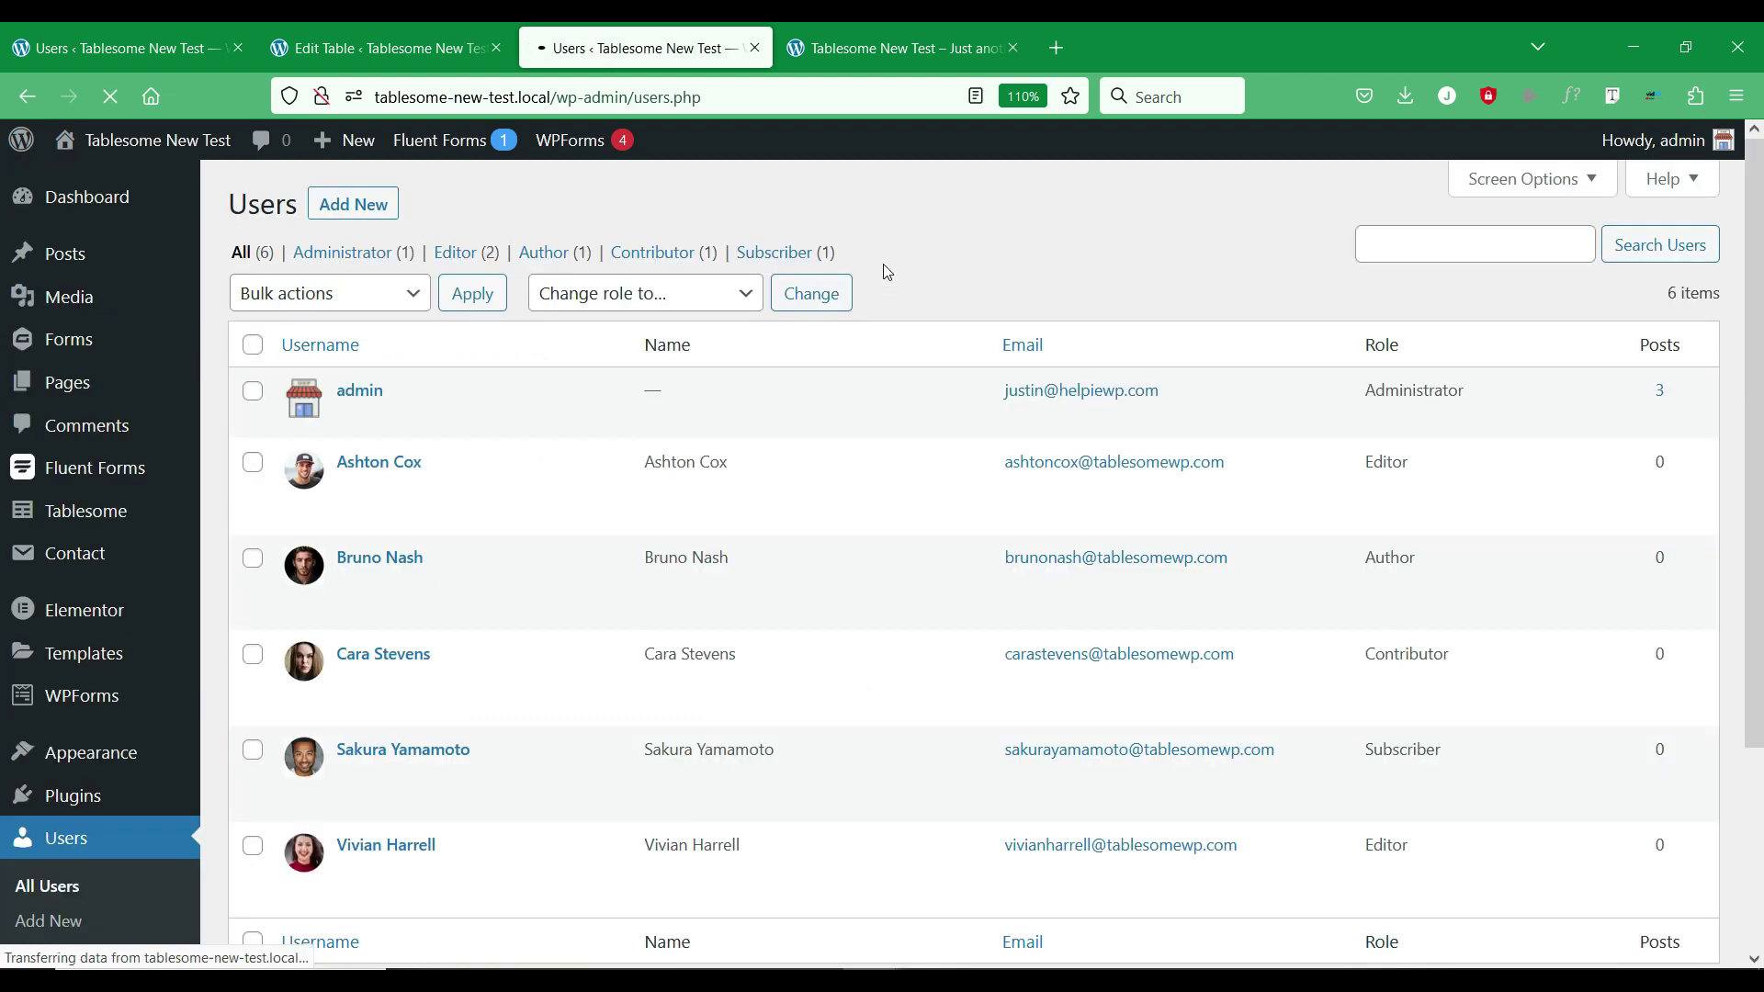
double_click(1367, 463)
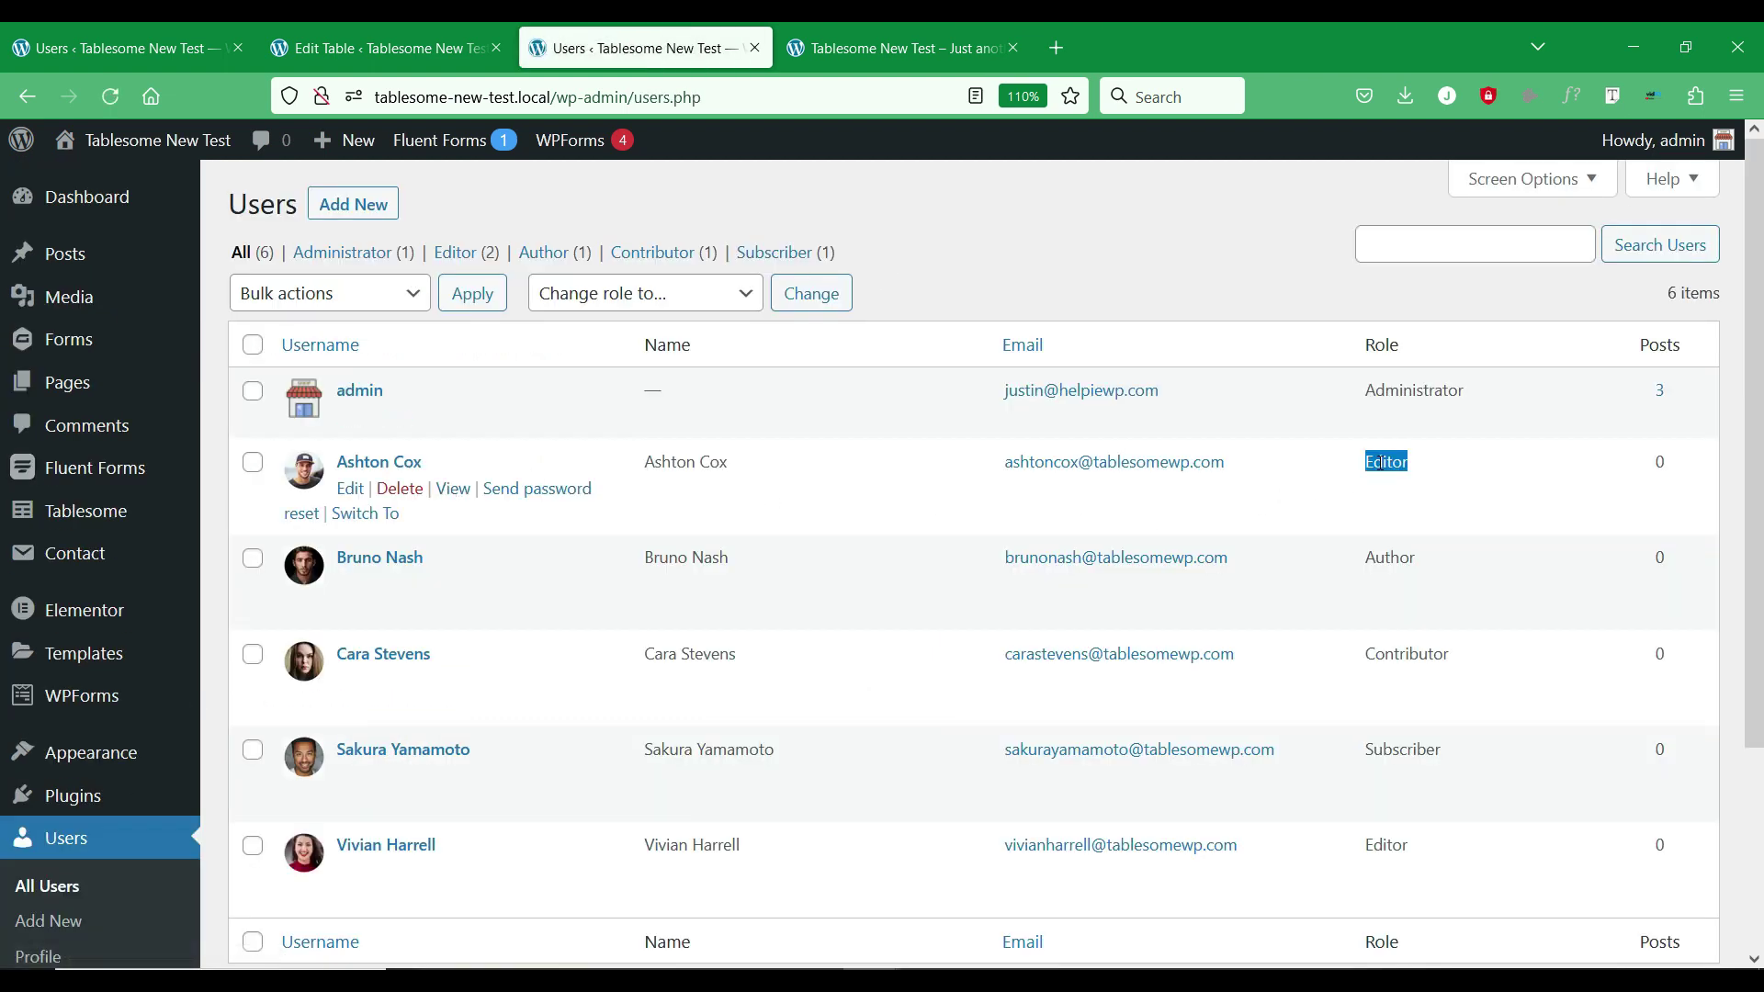
left_click(366, 516)
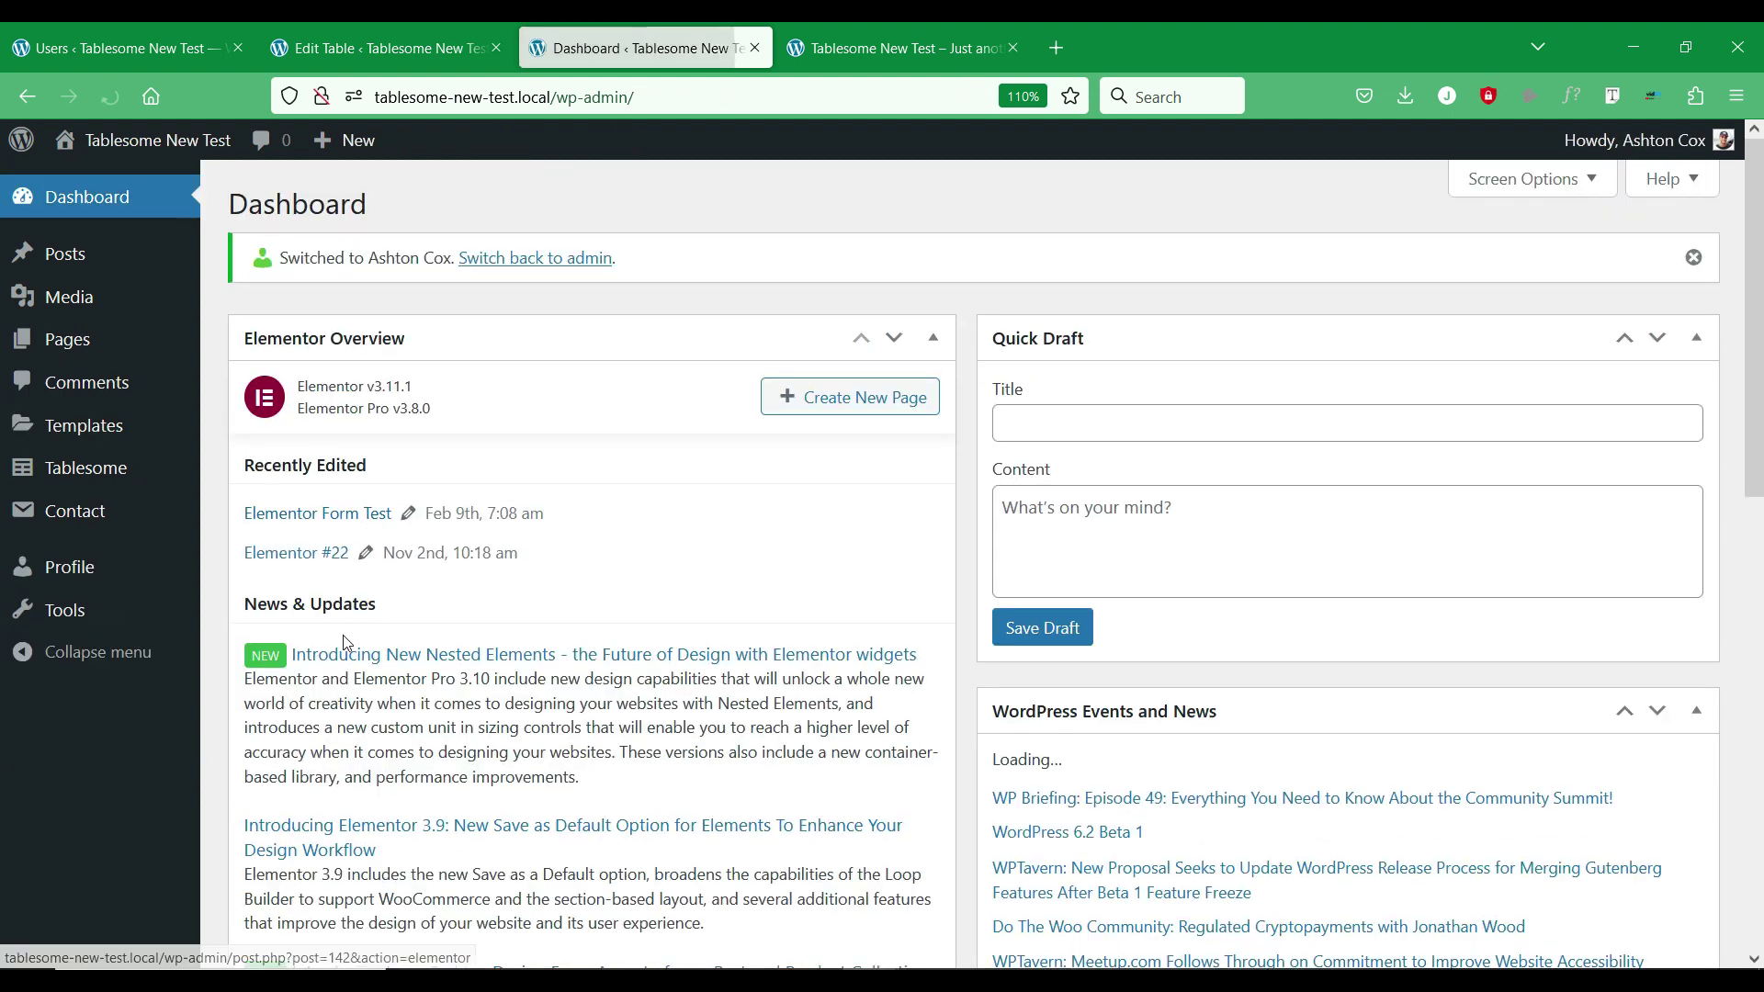
left_click(871, 48)
key("F5")
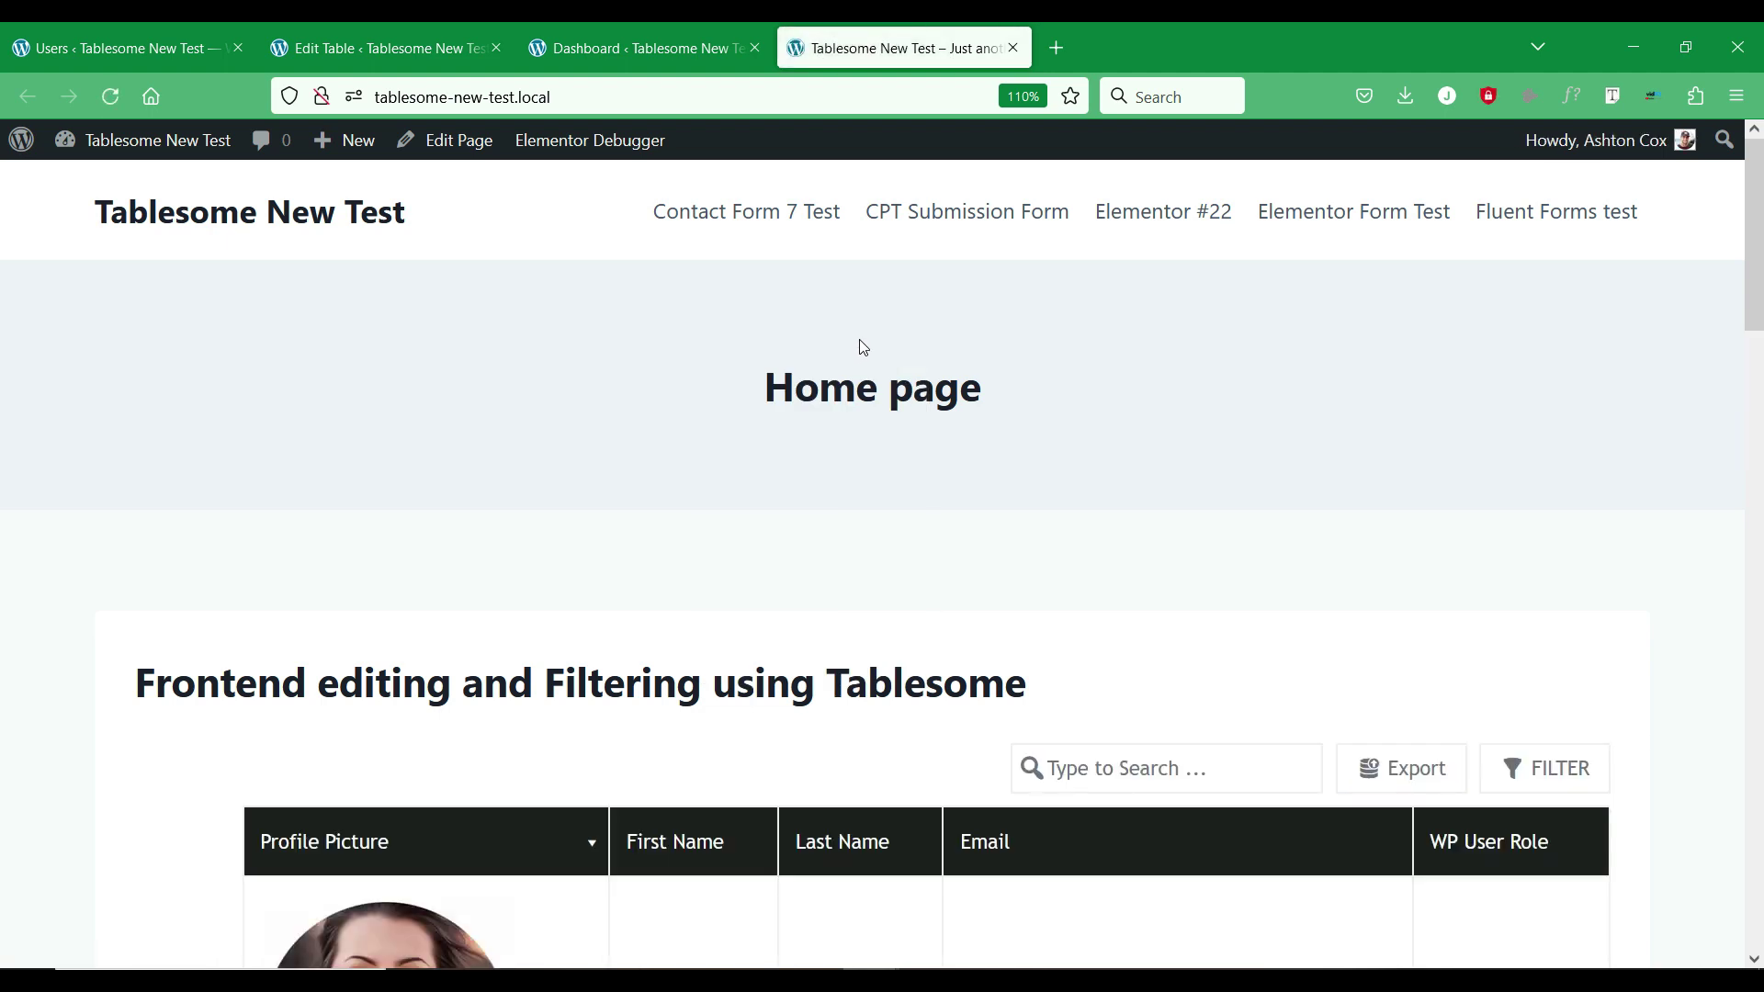
scroll(863, 347, "down", 4)
scroll(863, 347, "down", 3)
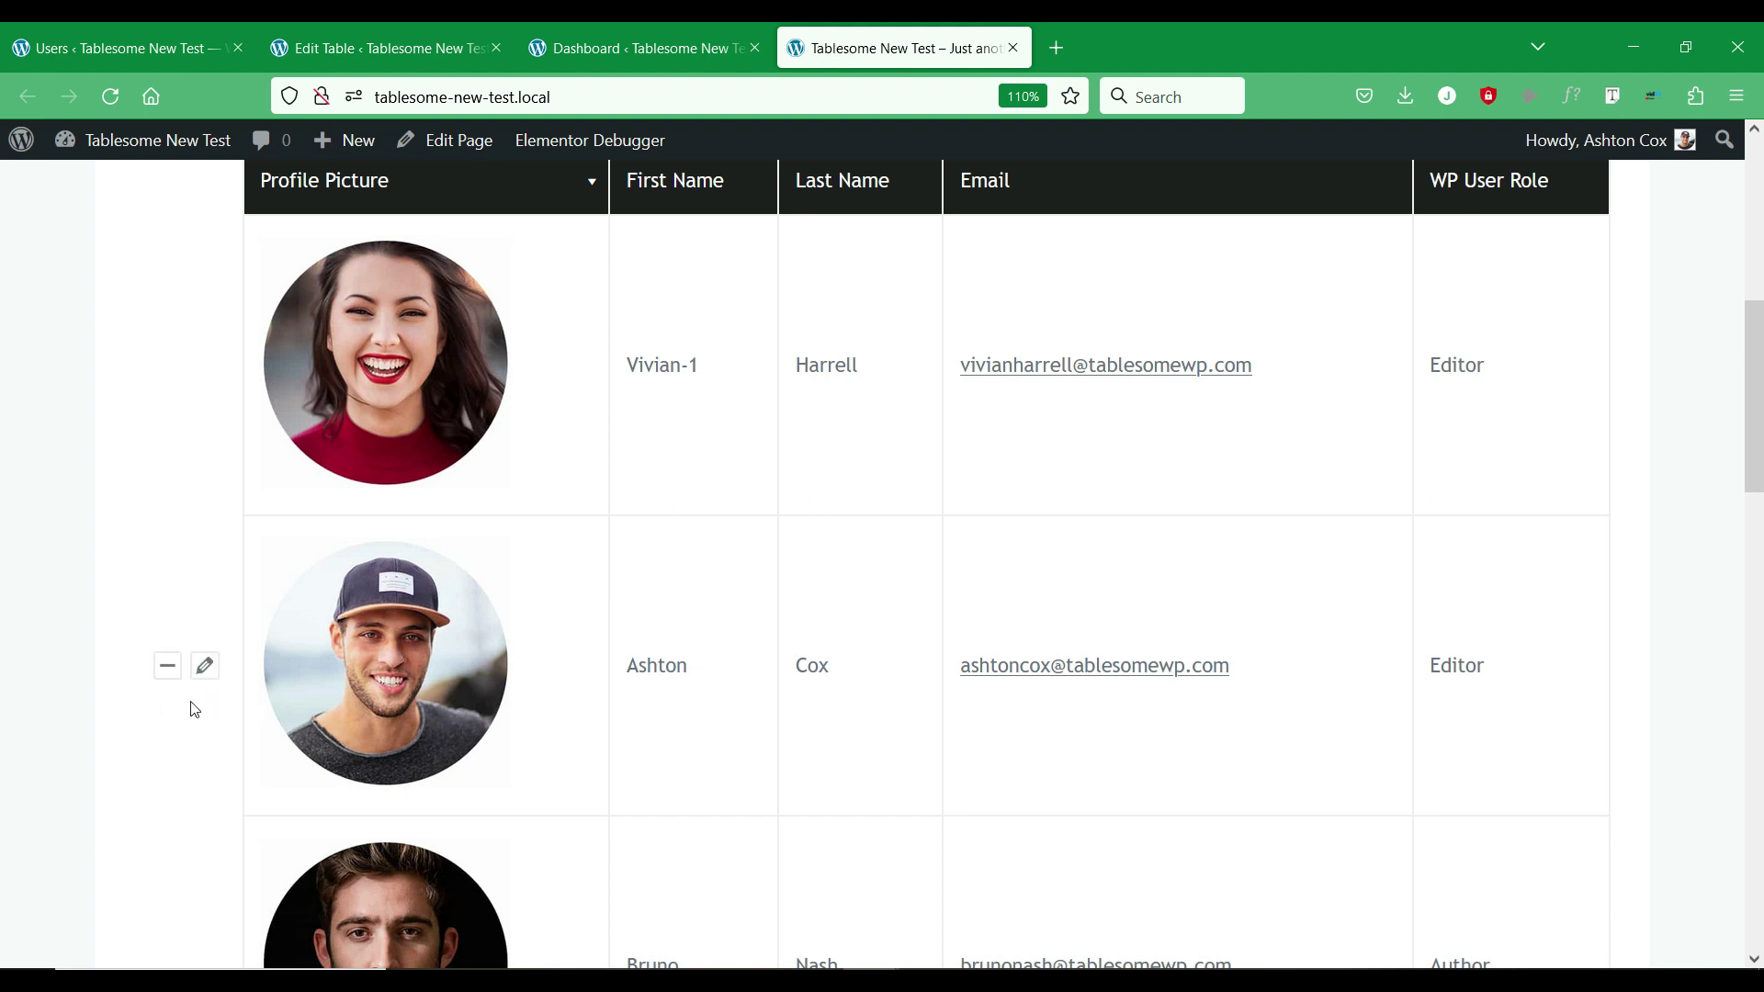
scroll(202, 689, "down", 11)
scroll(225, 652, "up", 10)
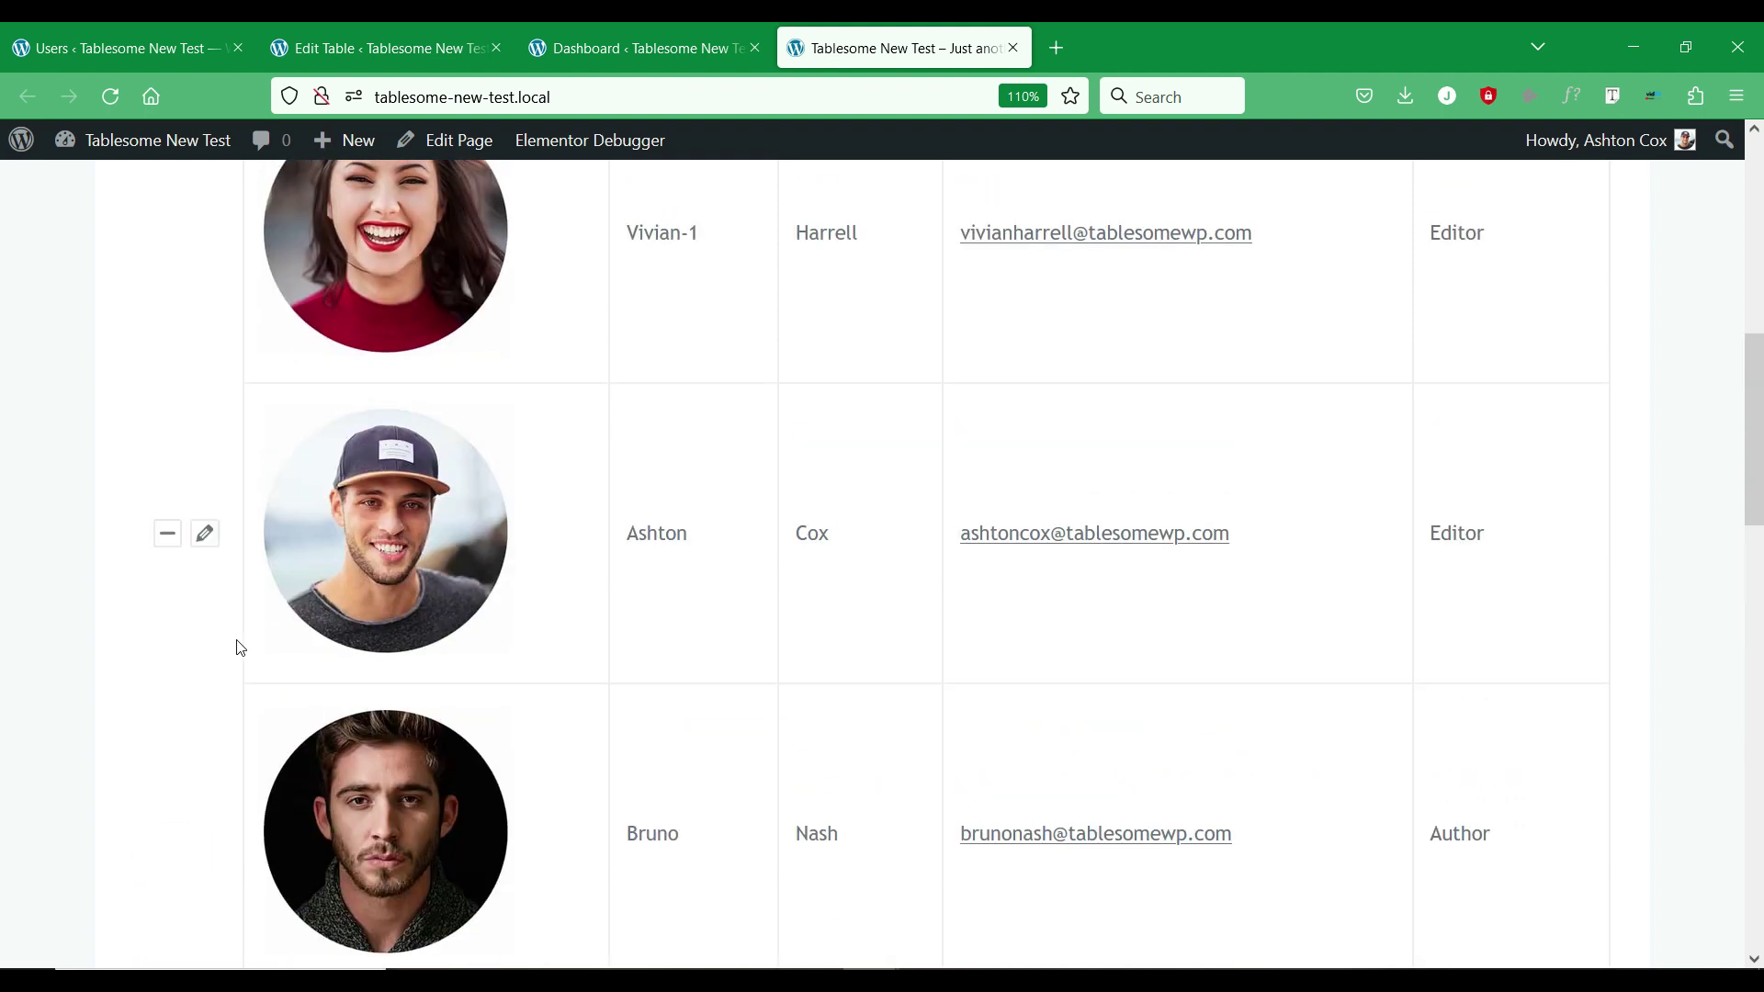
scroll(760, 689, "up", 2)
Append "-1" to the first name in the table's second record and save the table update.
left_click(760, 685)
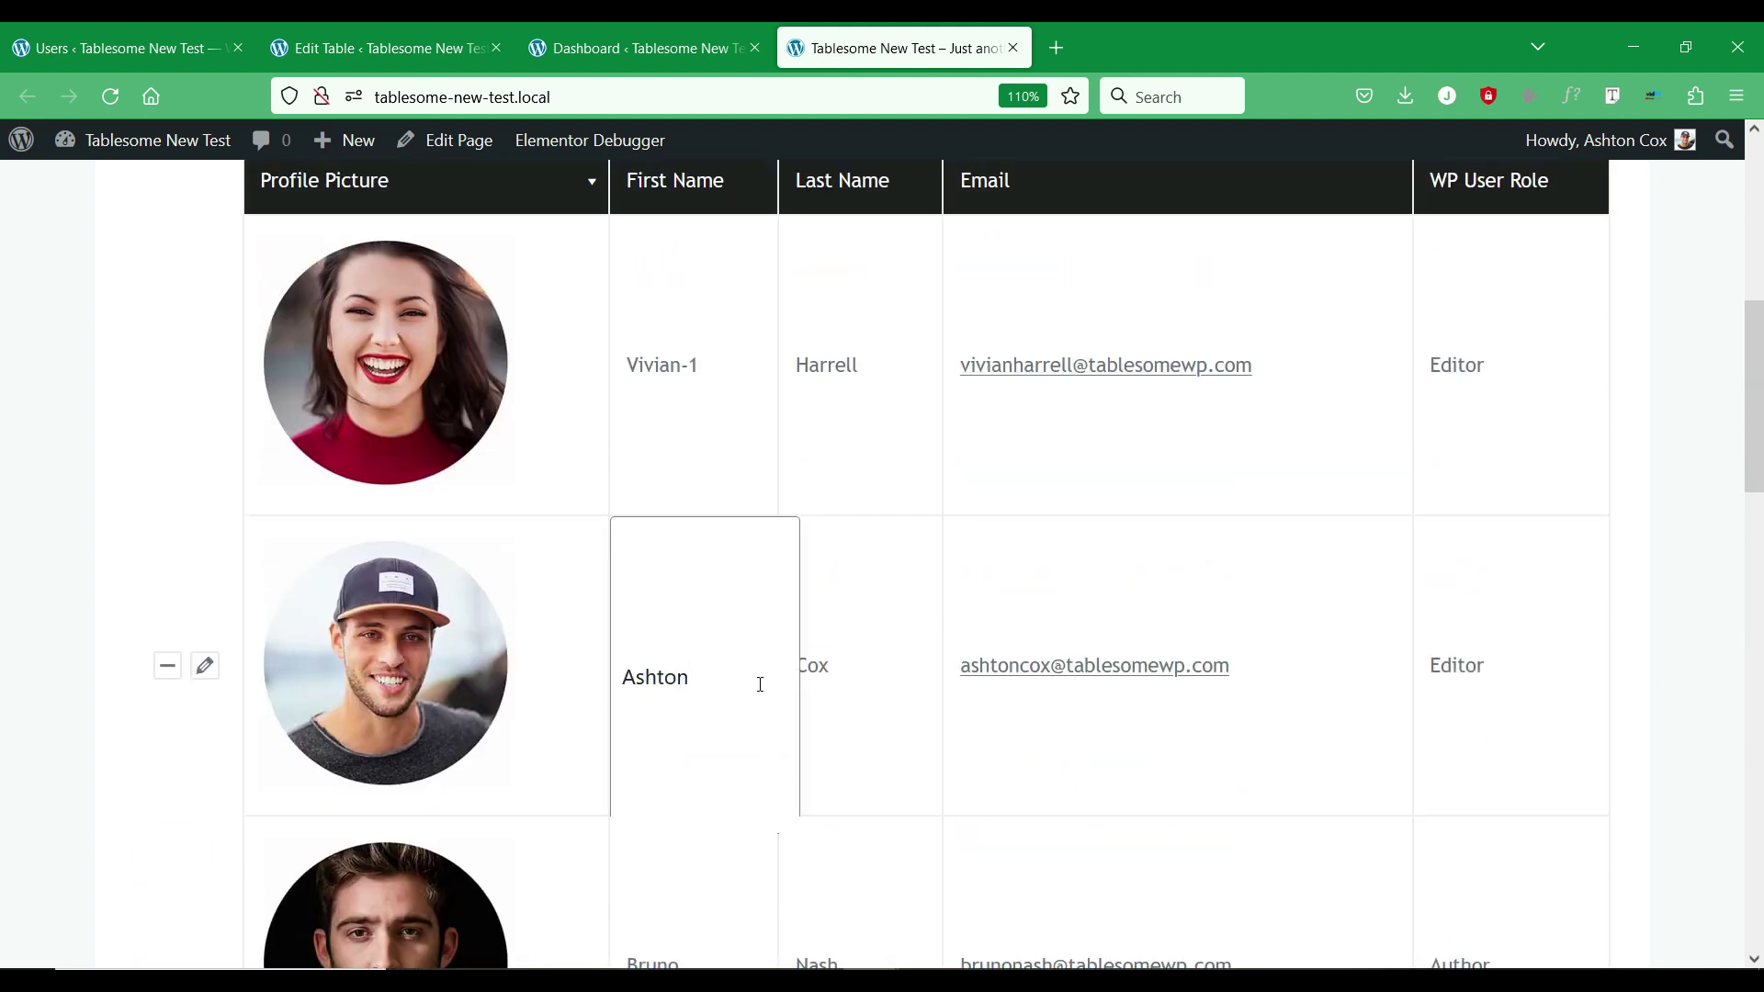
left_click(924, 721)
scroll(858, 732, "down", 10)
left_click(266, 719)
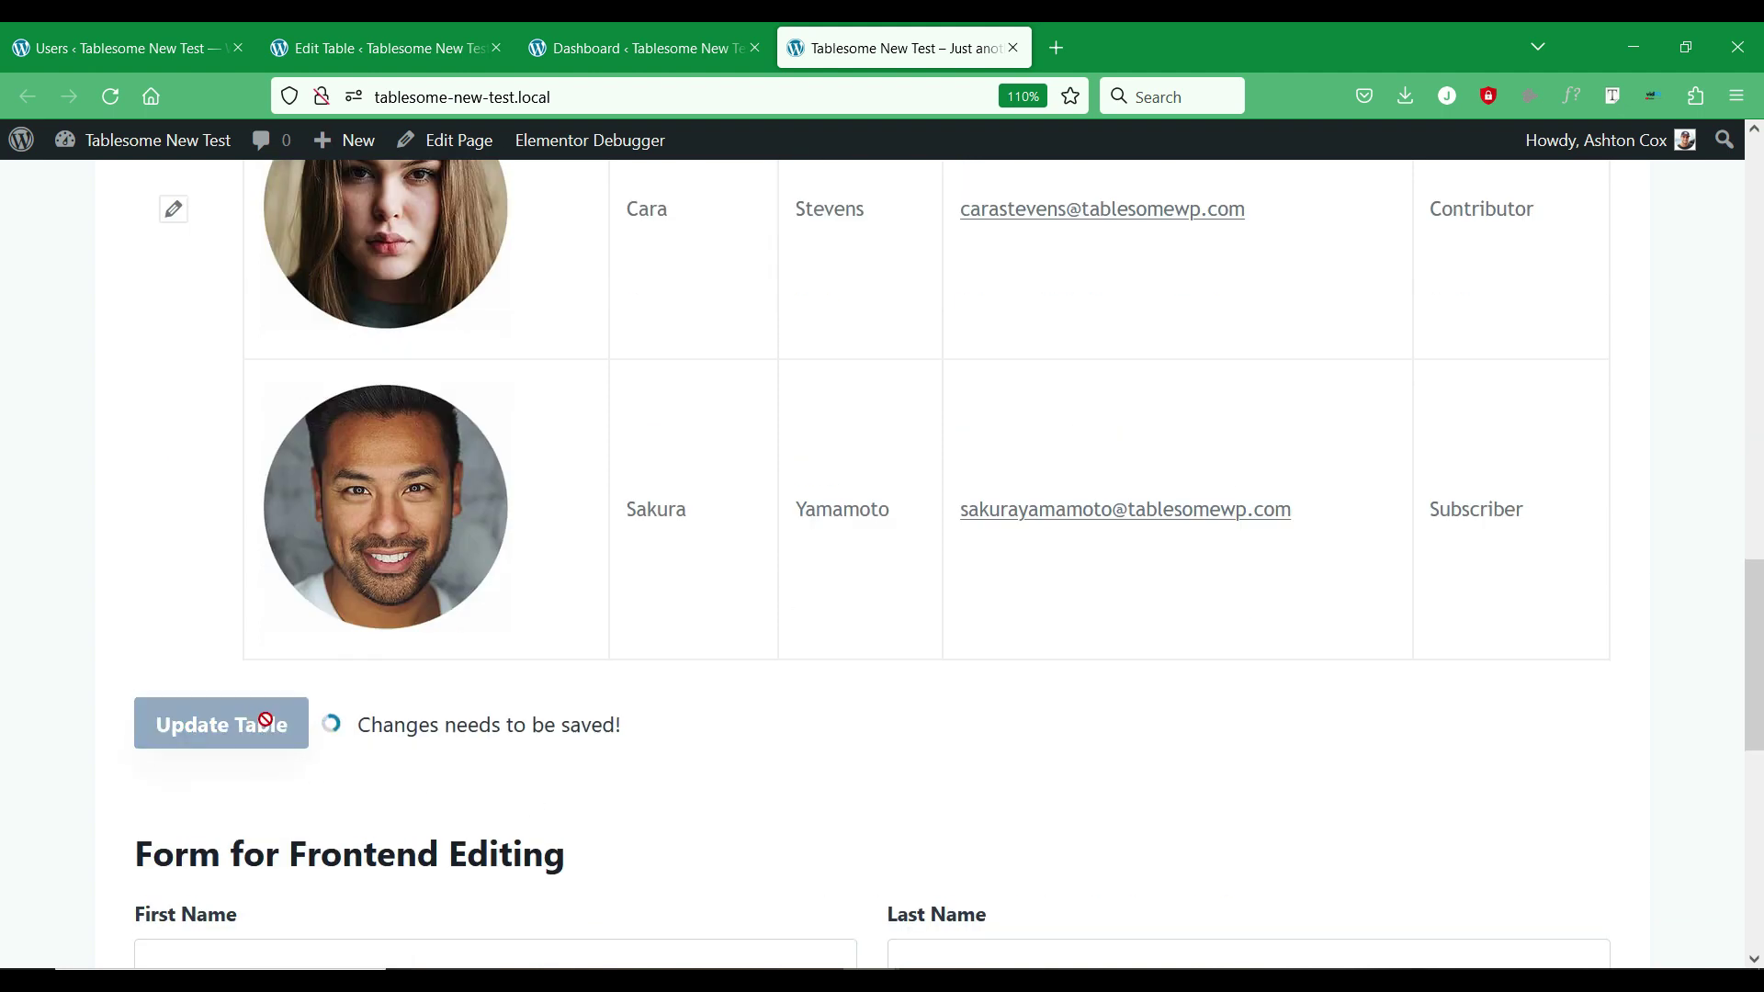
Check the second record's edited first name and its row controls in the reloaded frontend table.
scroll(271, 723, "up", 15)
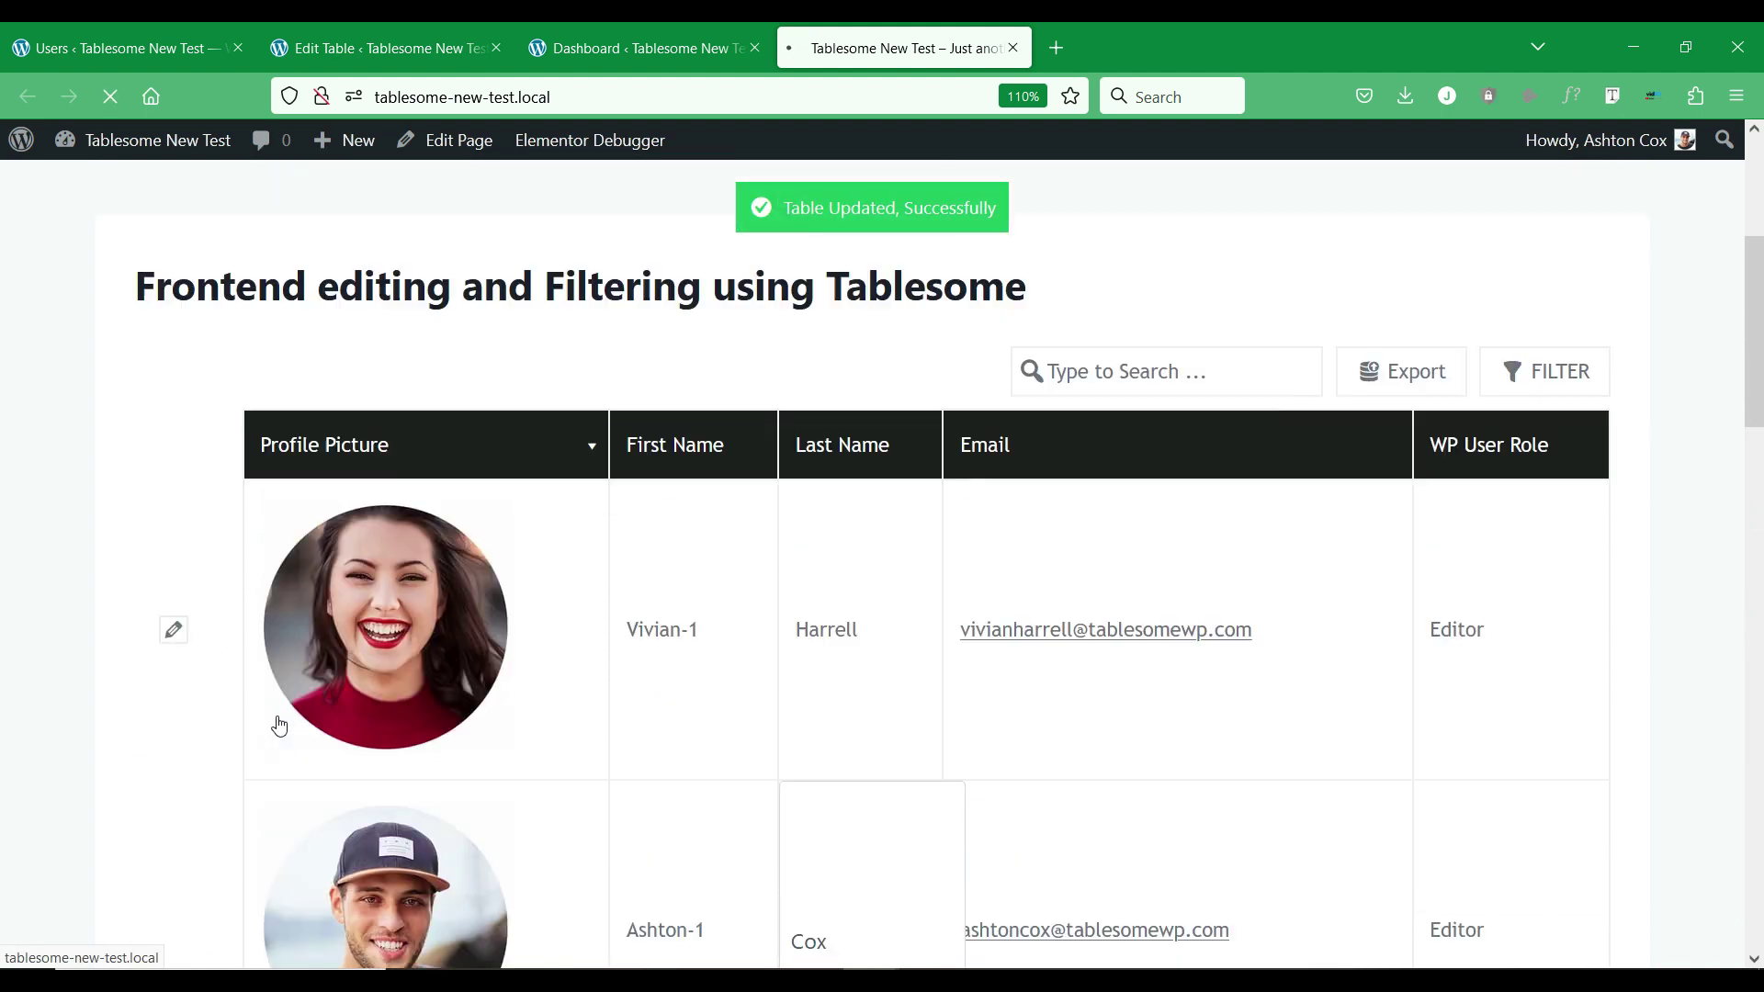
scroll(284, 725, "down", 2)
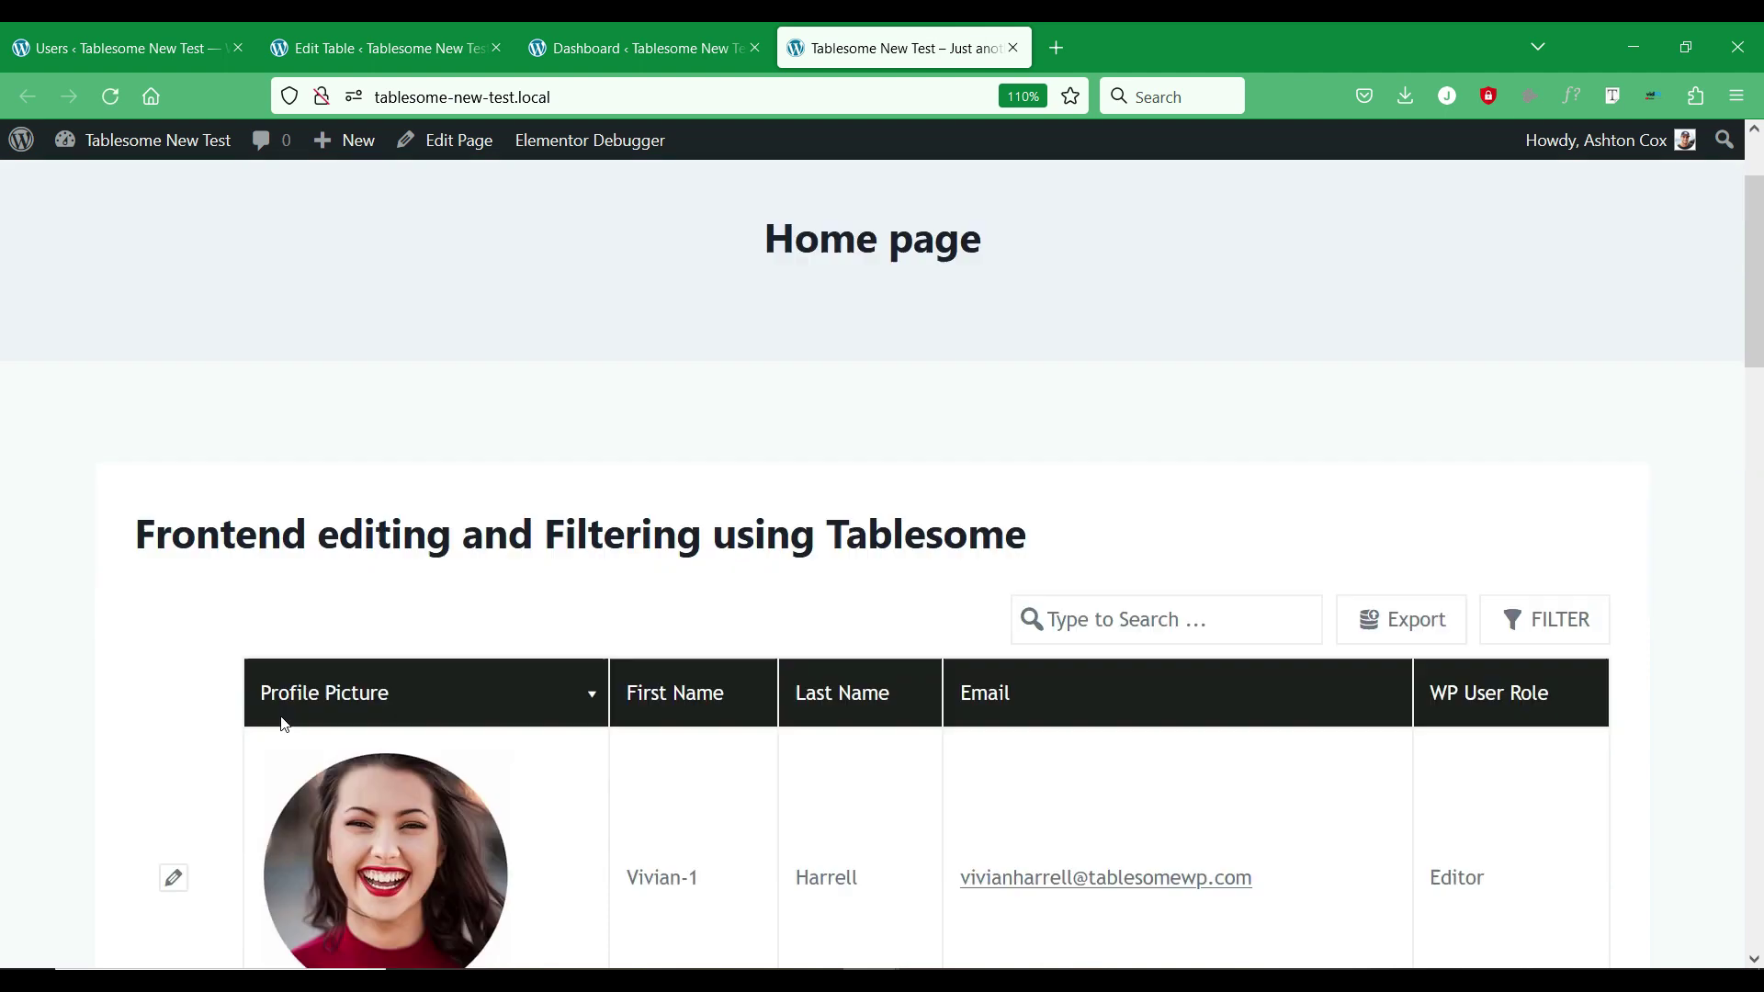
scroll(284, 725, "down", 5)
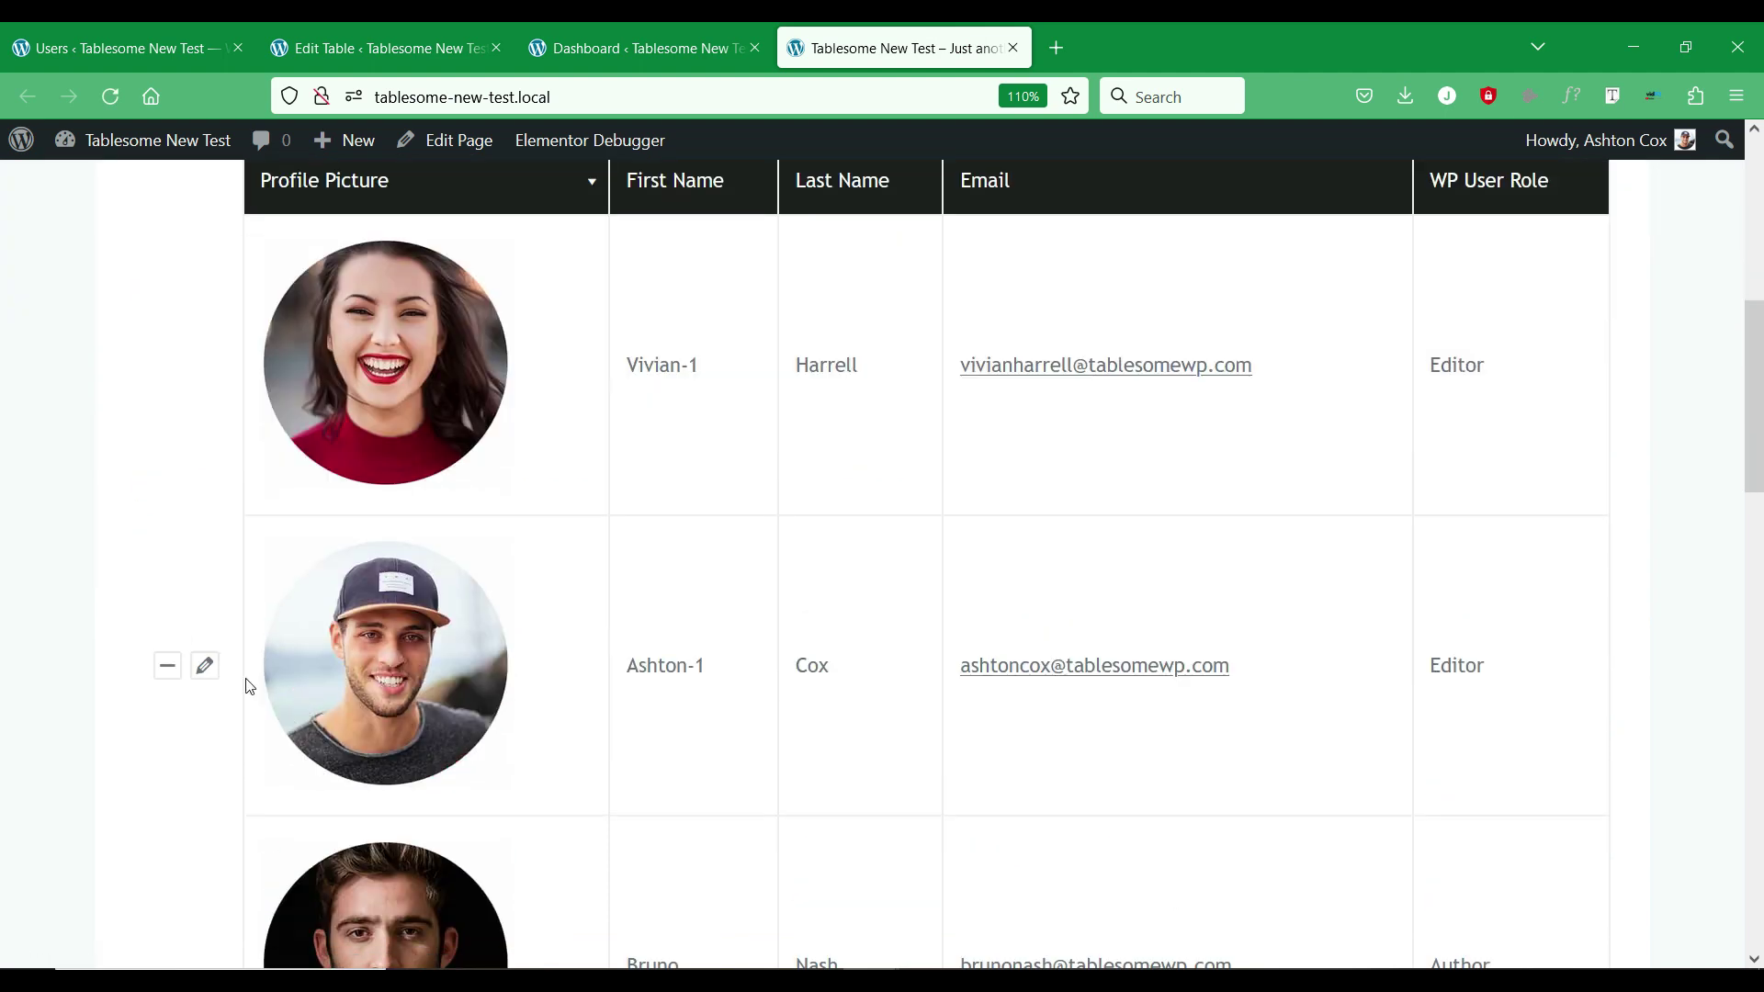
scroll(248, 685, "up", 6)
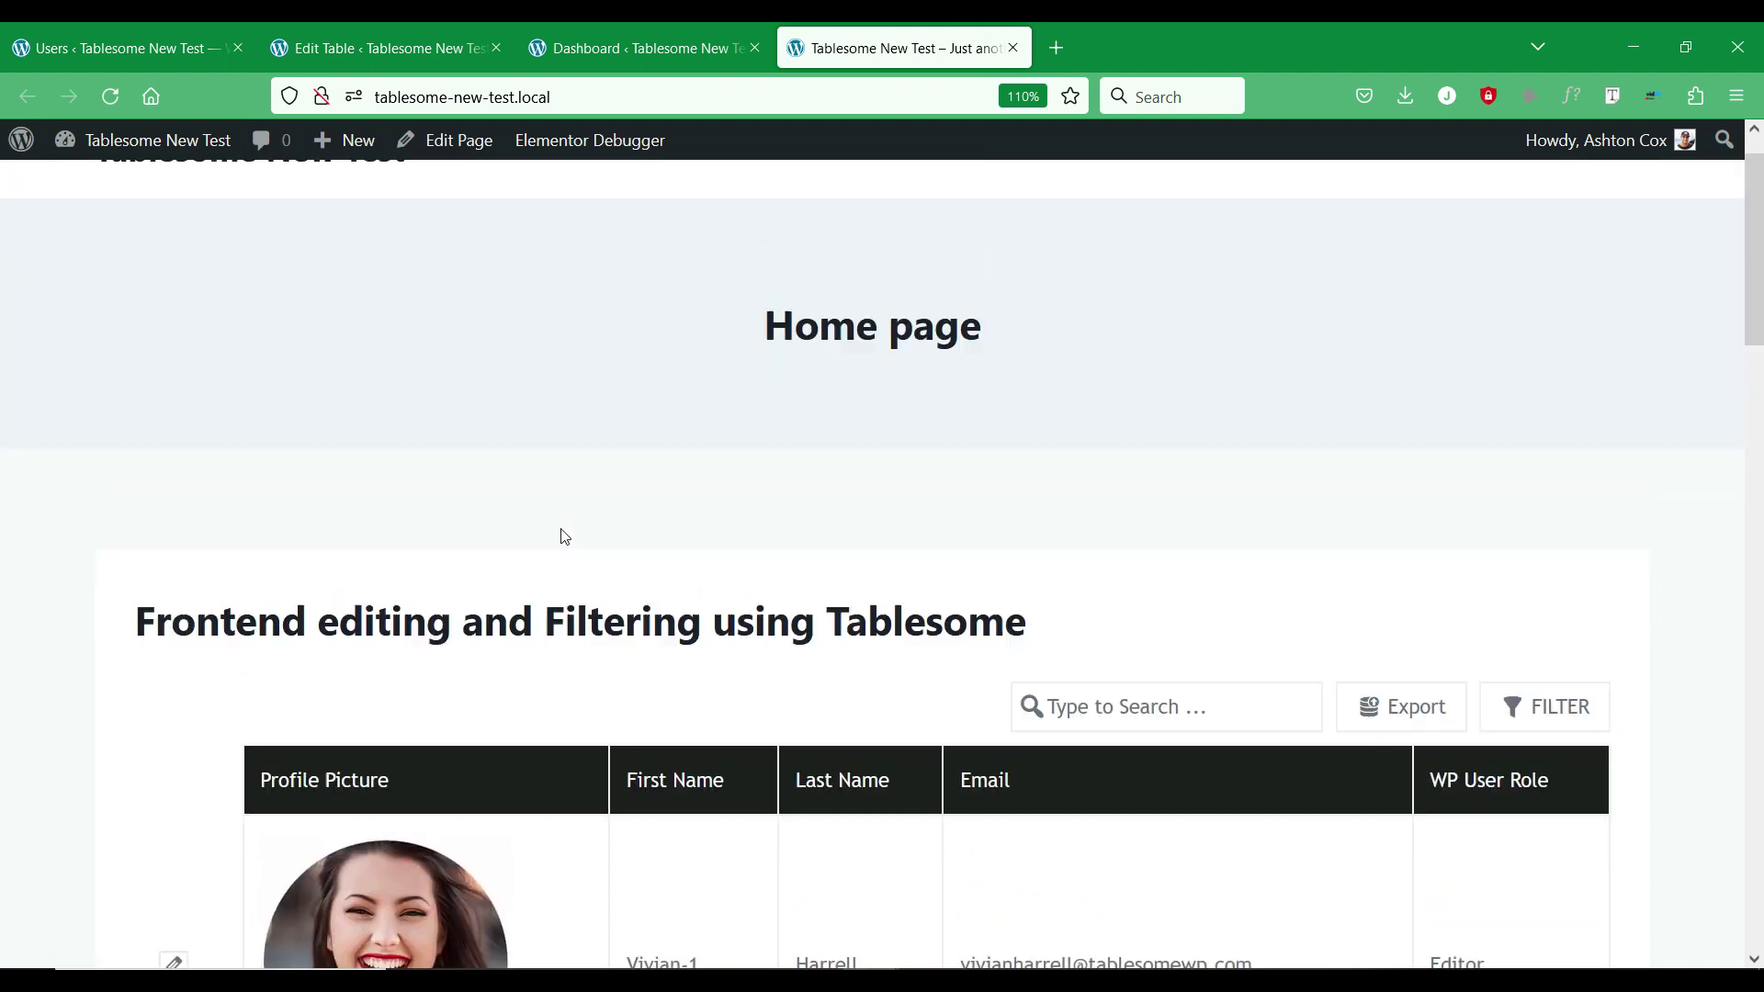
scroll(565, 537, "up", 1)
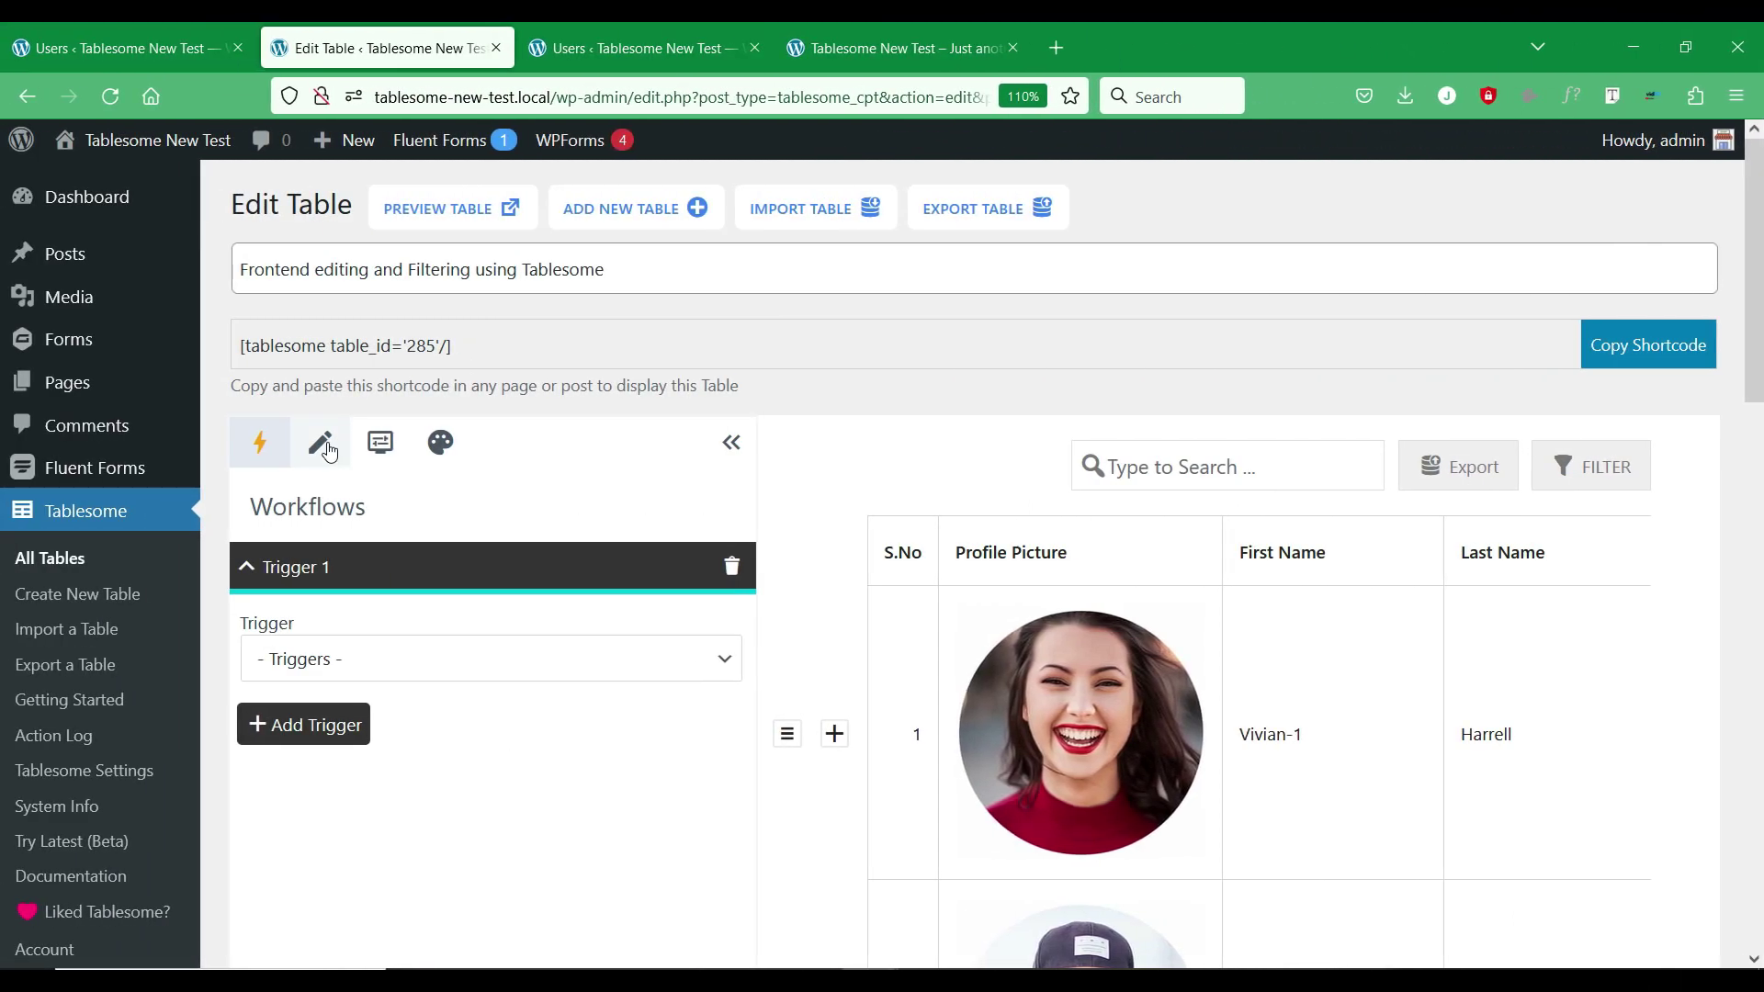
Add Contributor to the roles allowed to edit the table on the frontend.
left_click(328, 450)
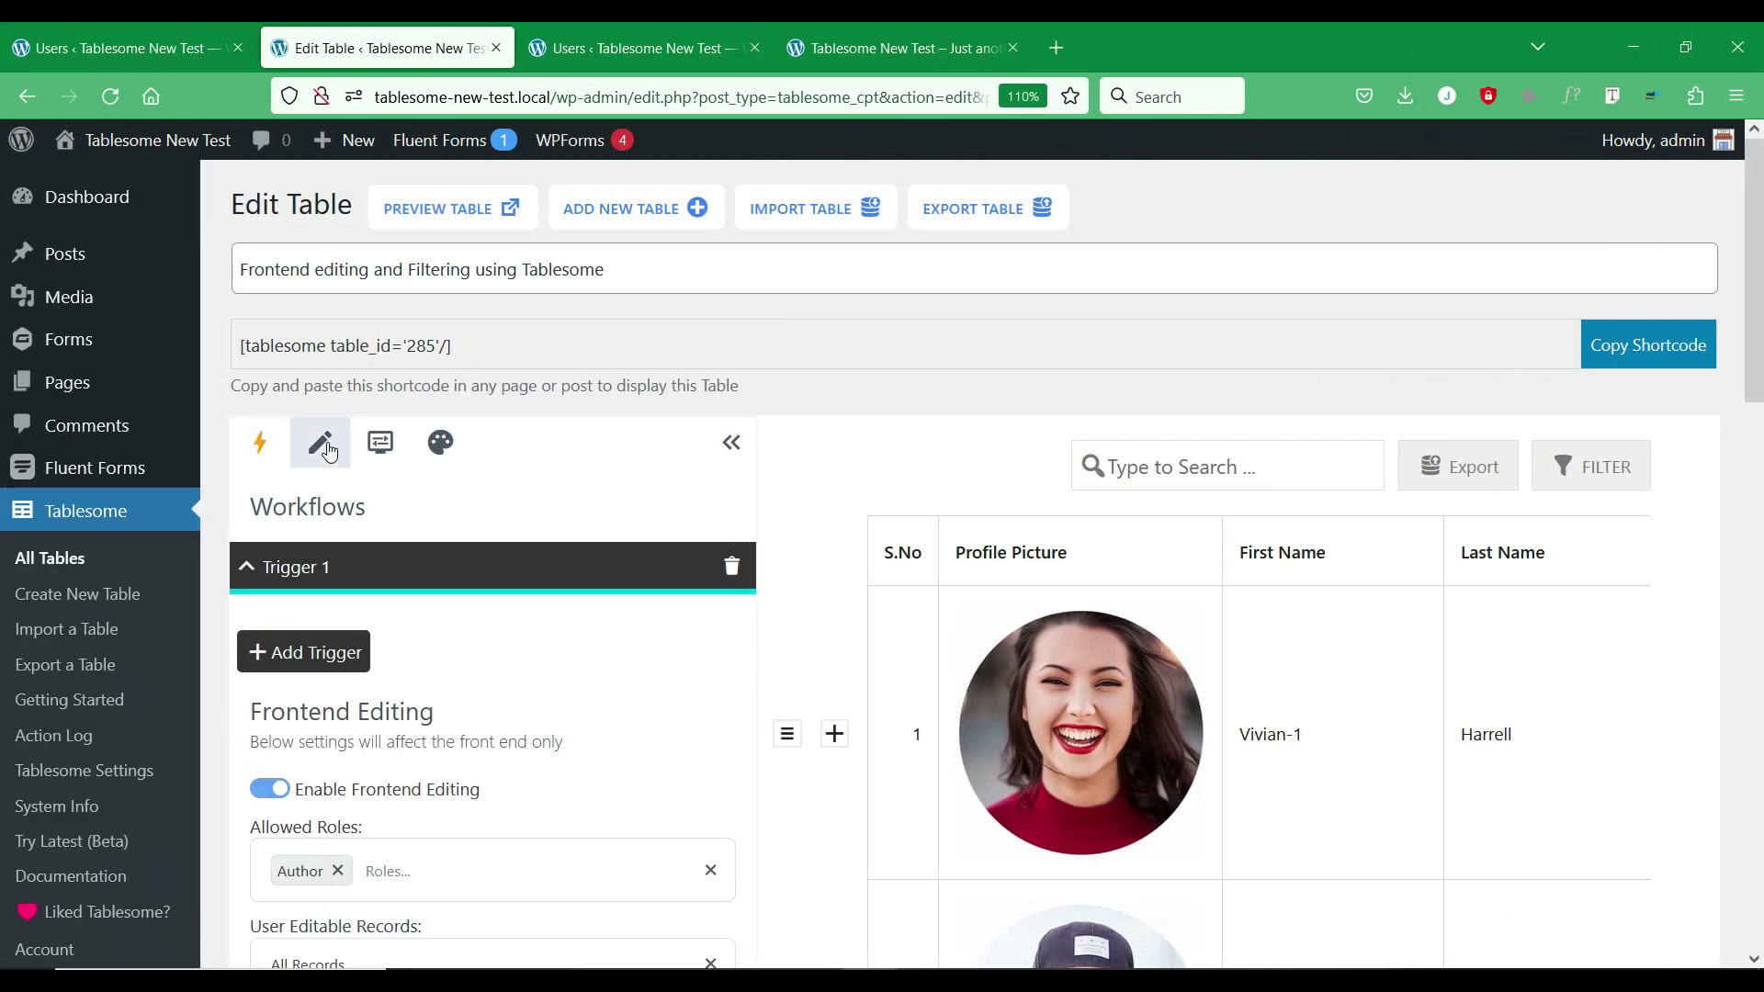
scroll(470, 404, "down", 3)
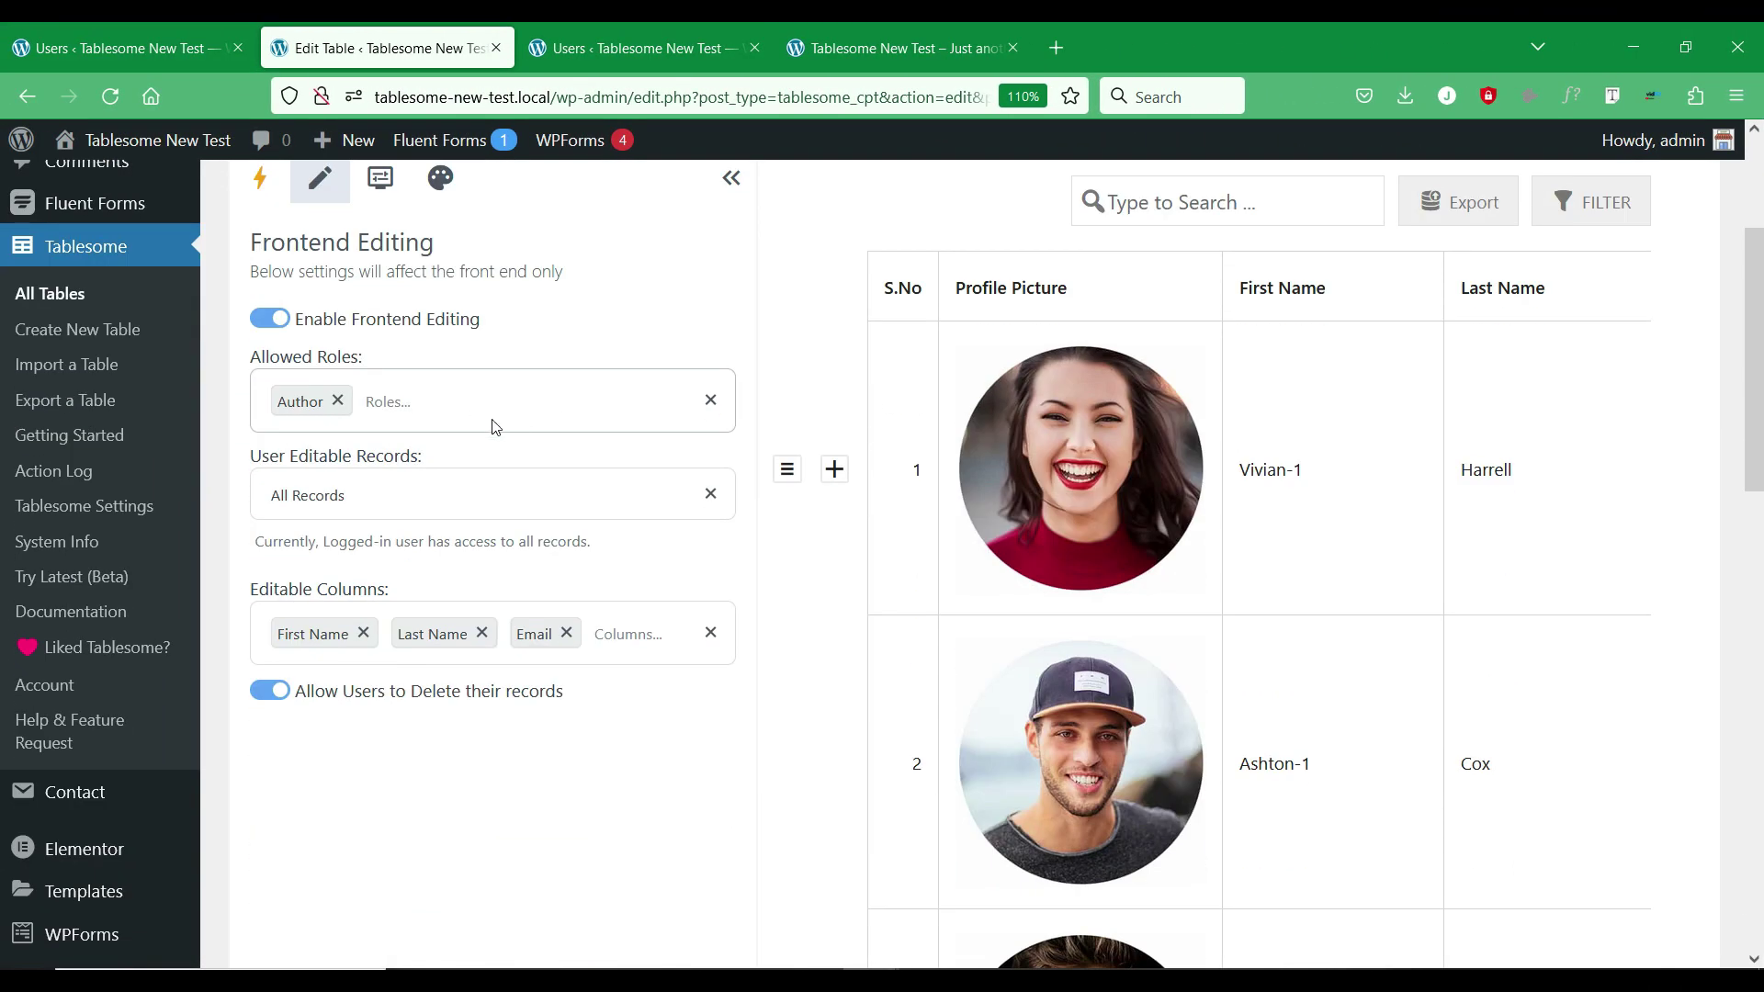
left_click(491, 427)
left_click(413, 515)
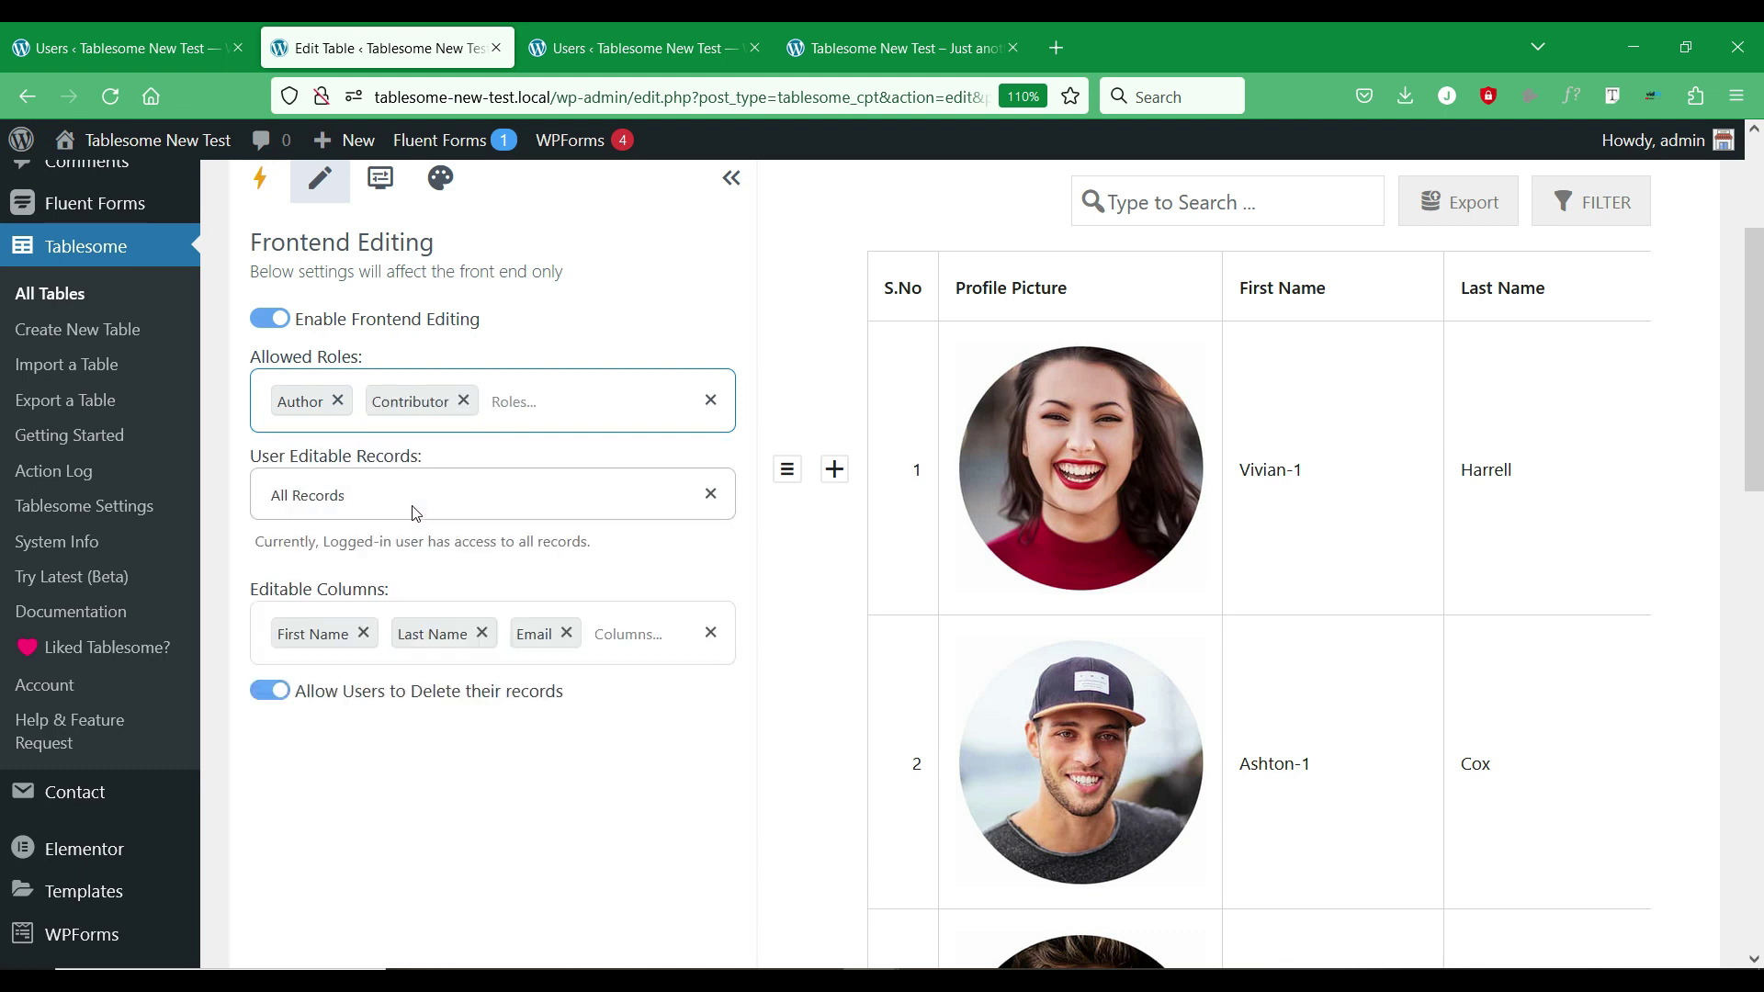
Limit the user editable records to Own Records and update the table.
left_click(440, 498)
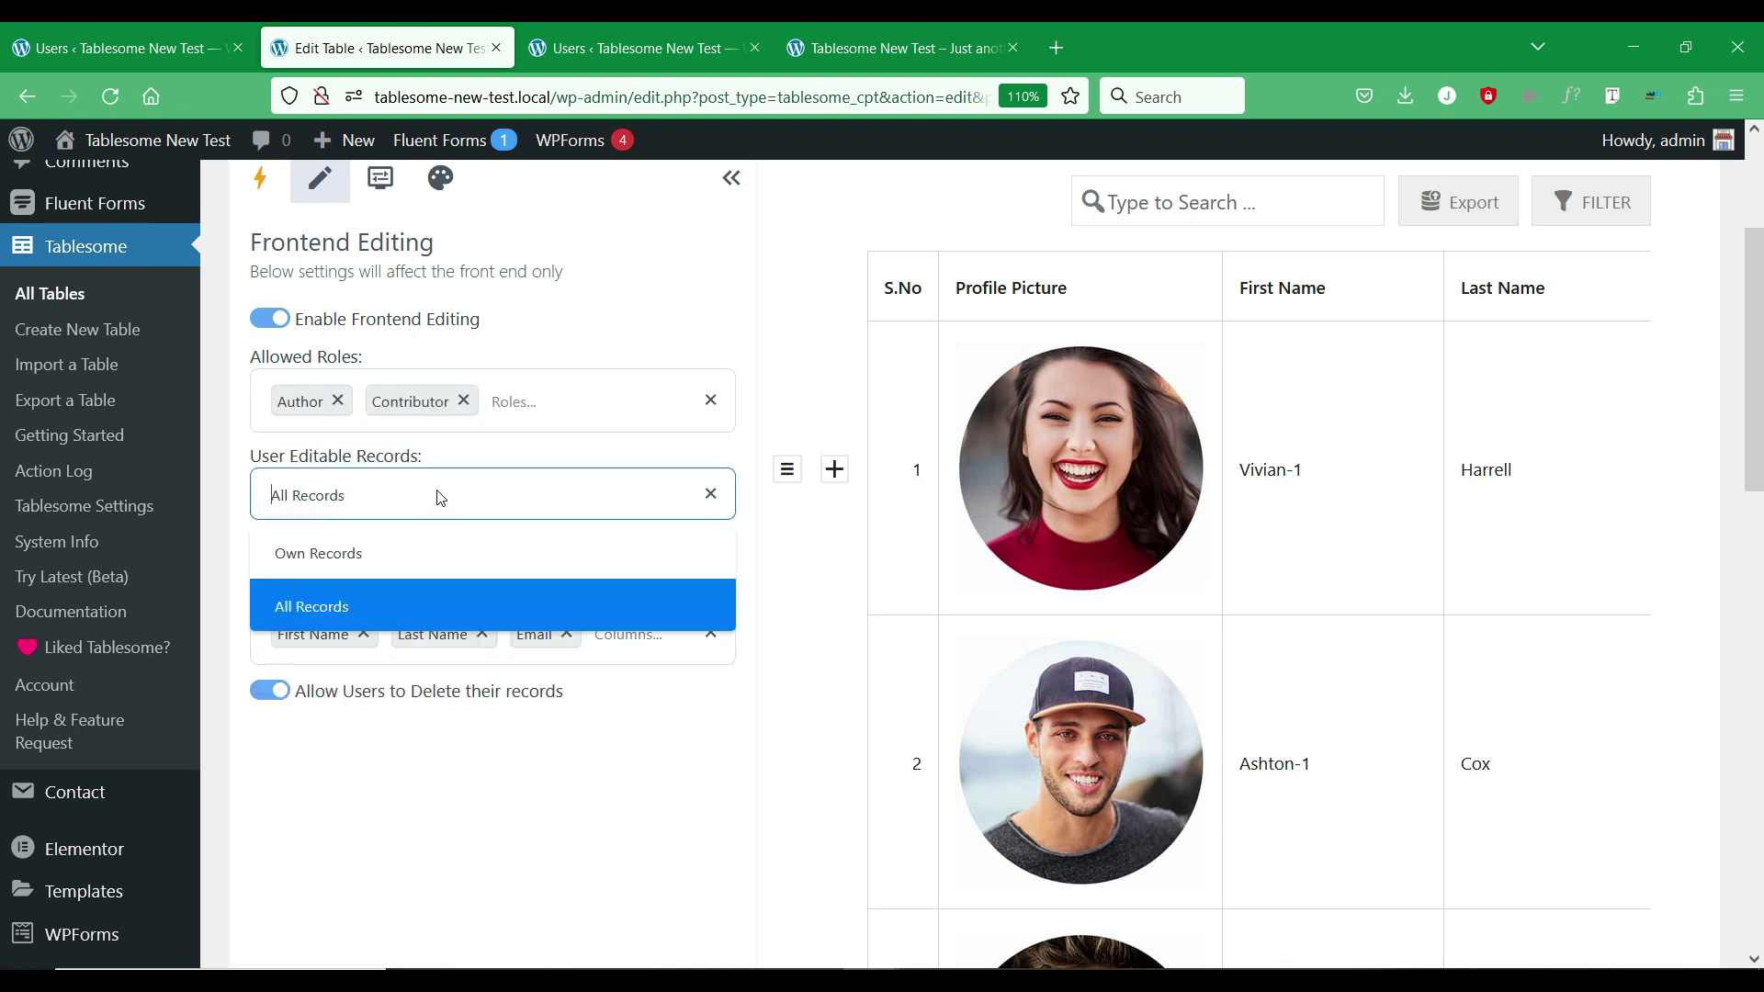
left_click(394, 555)
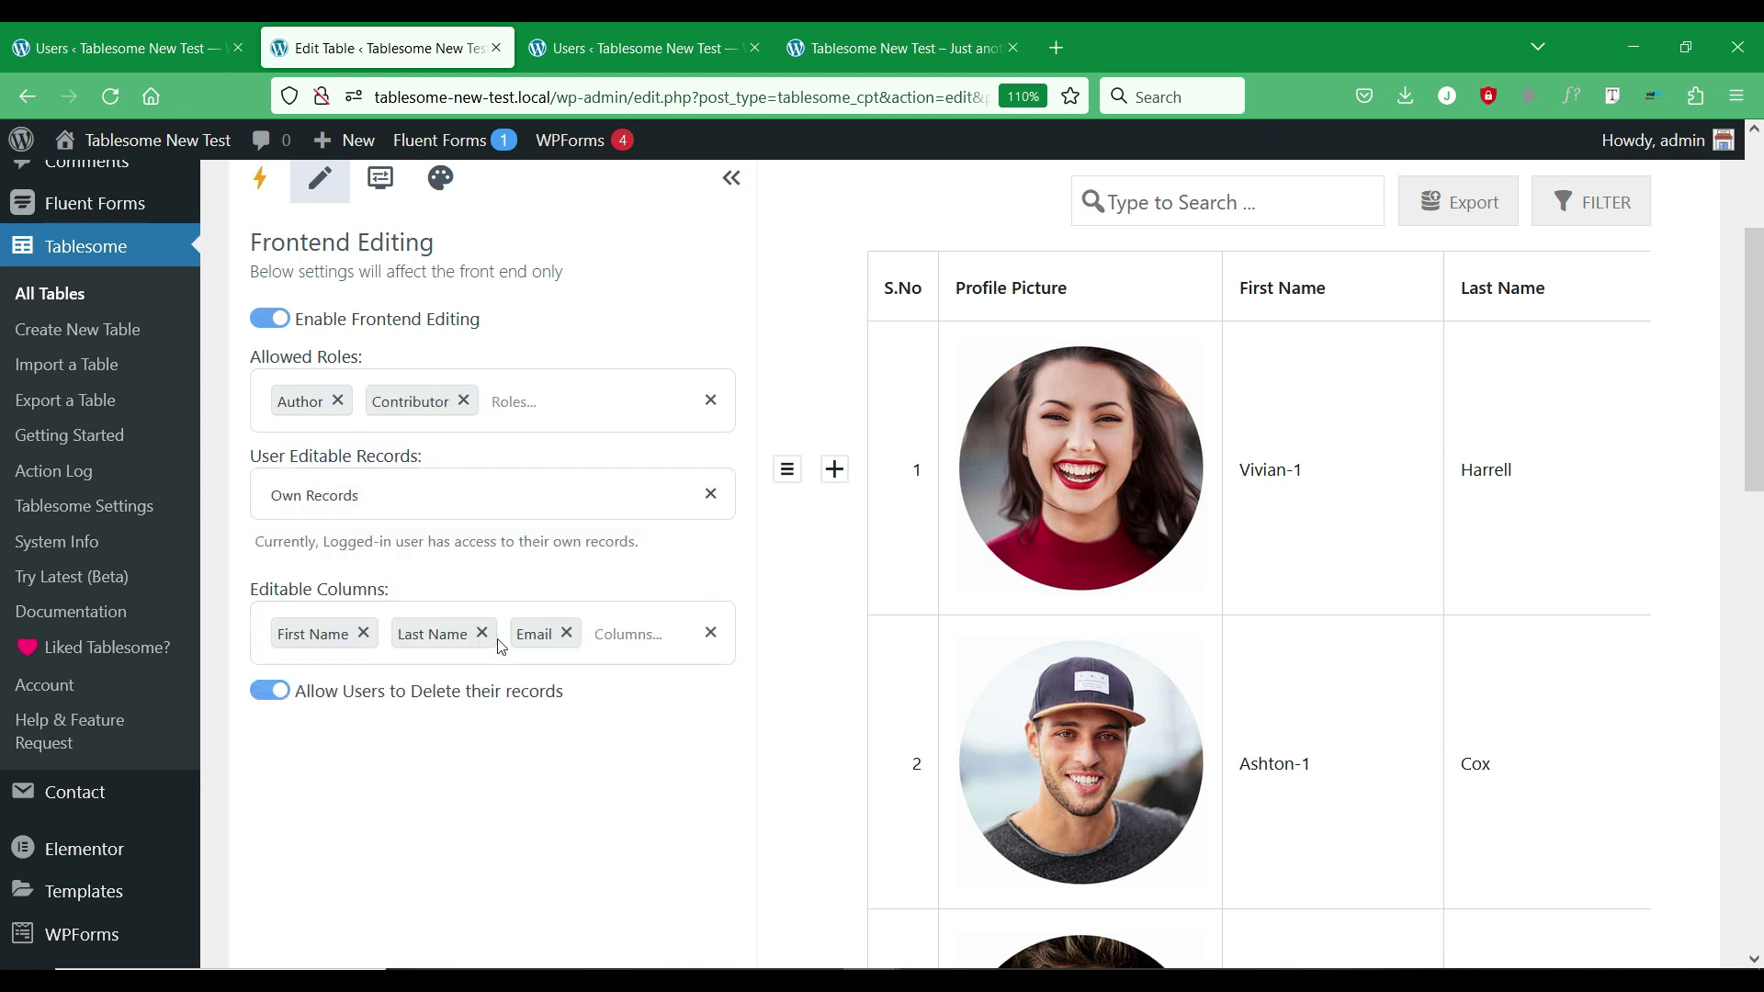
scroll(505, 624, "down", 10)
left_click(353, 617)
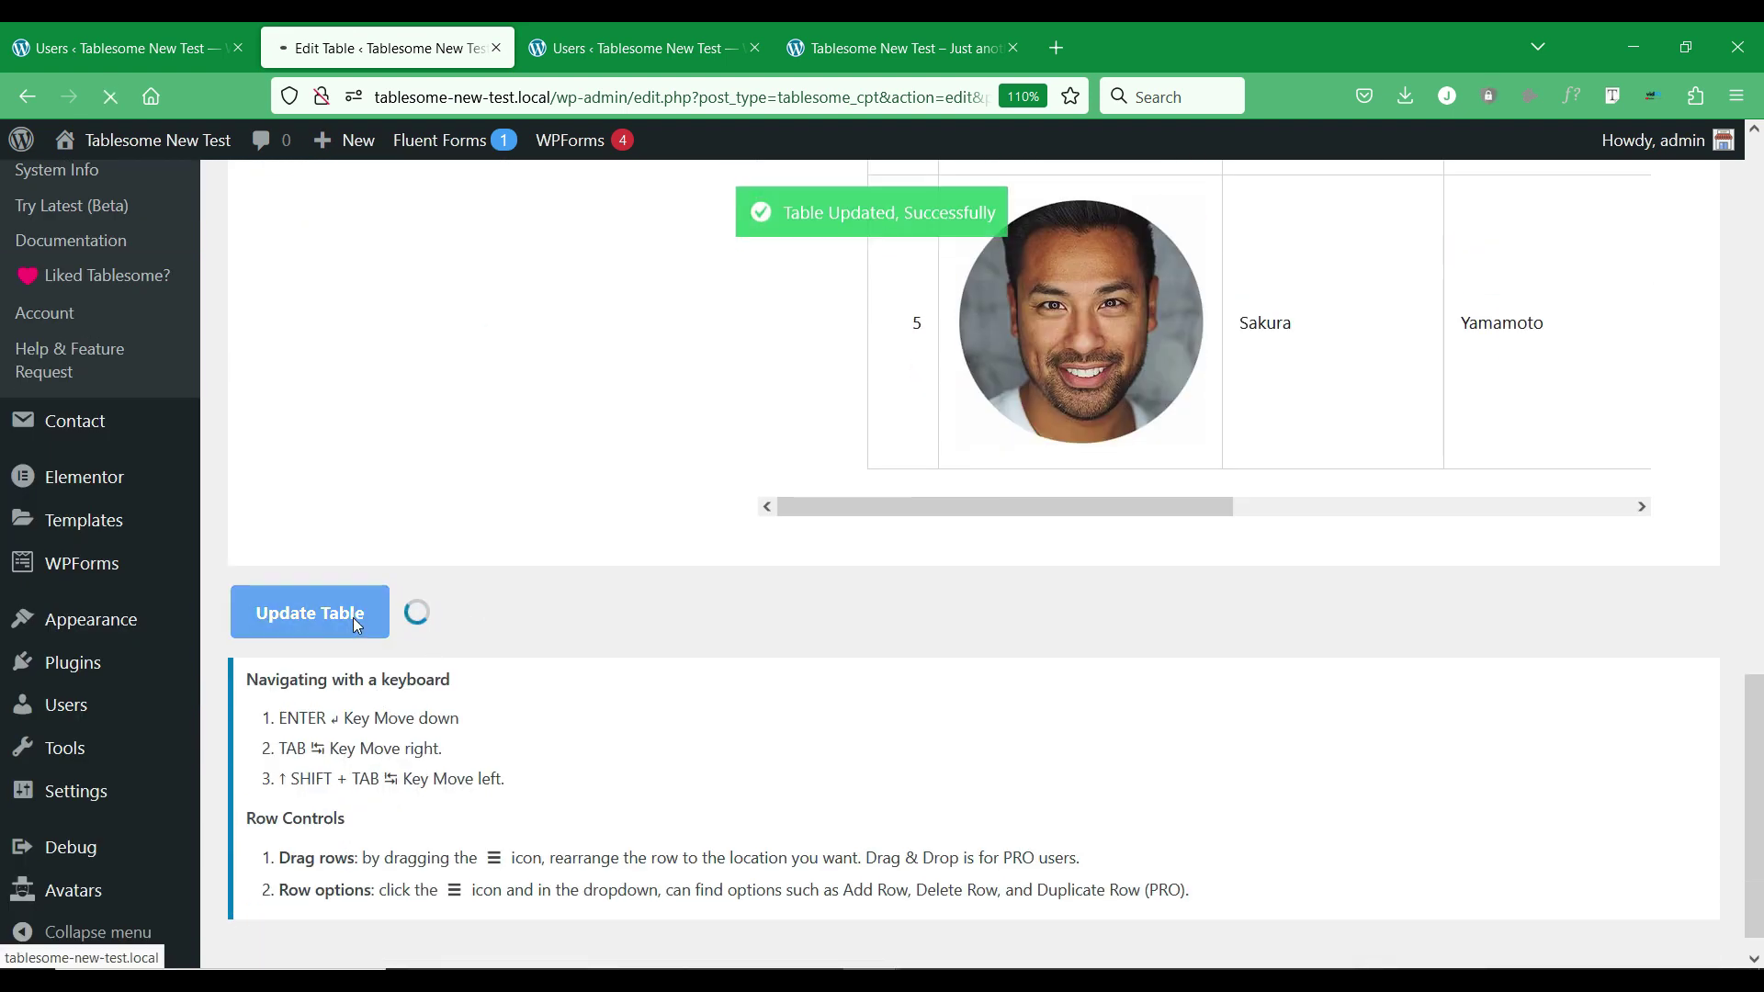
Find the user with the Contributor role in the users list and switch to that account.
left_click(634, 32)
scroll(472, 303, "down", 3)
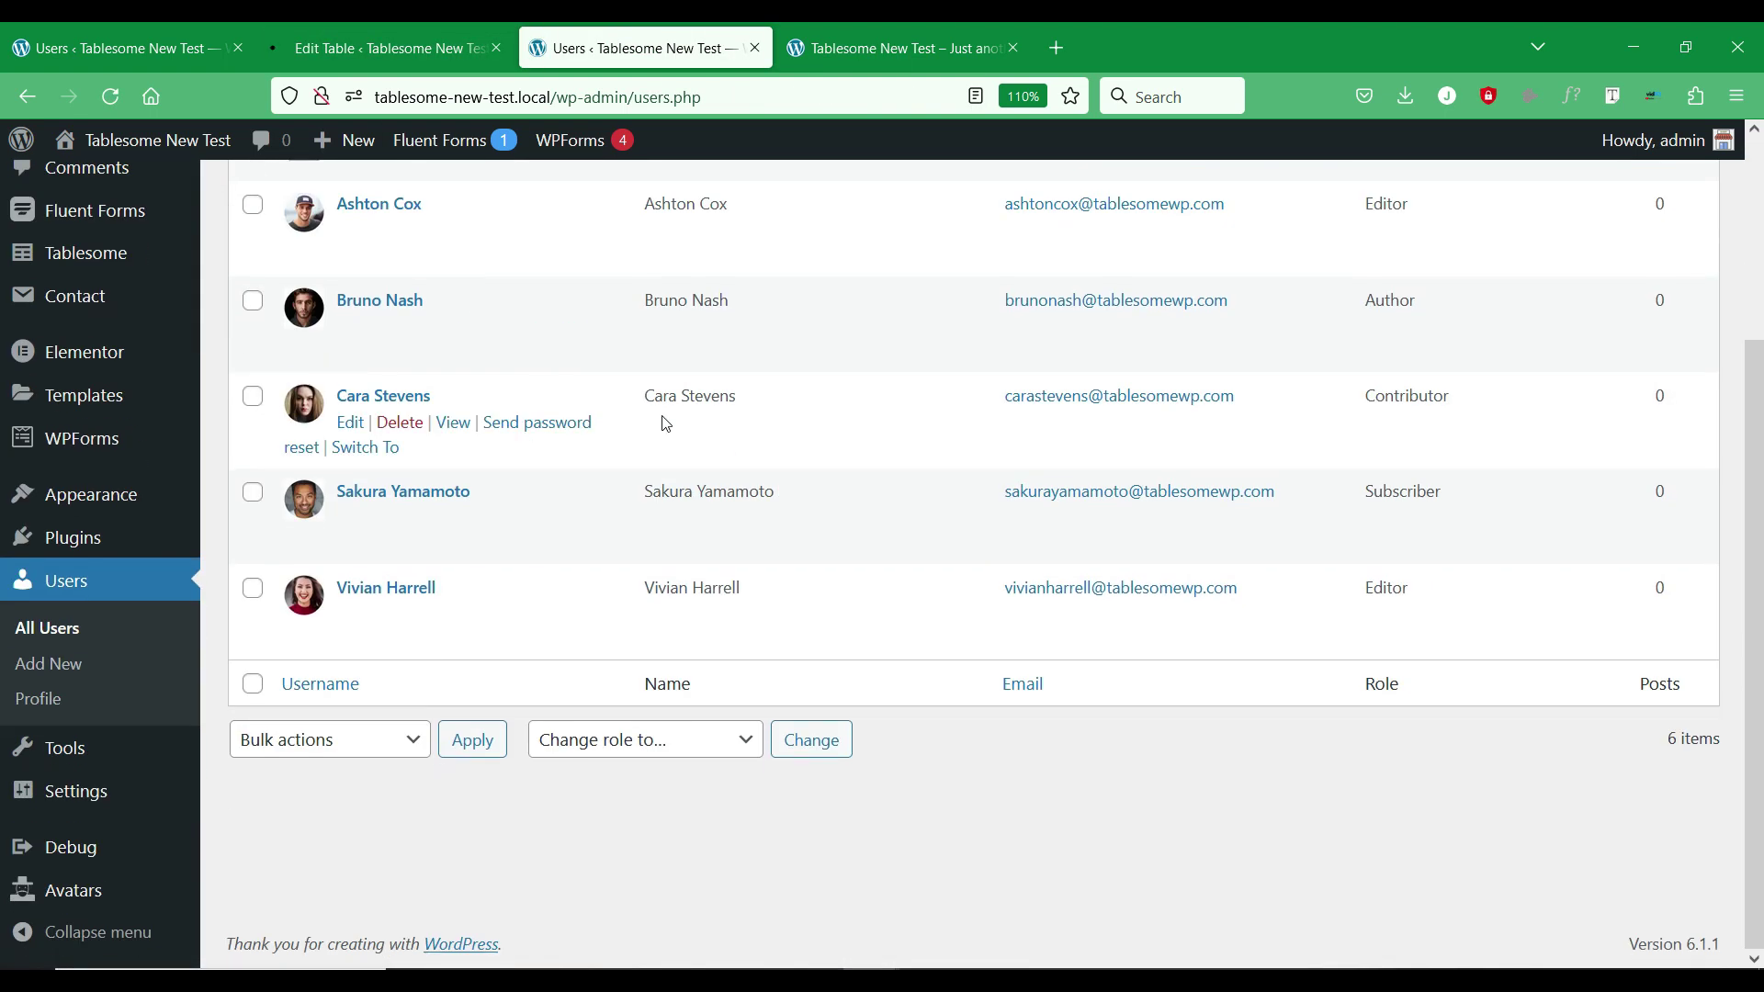
double_click(1370, 406)
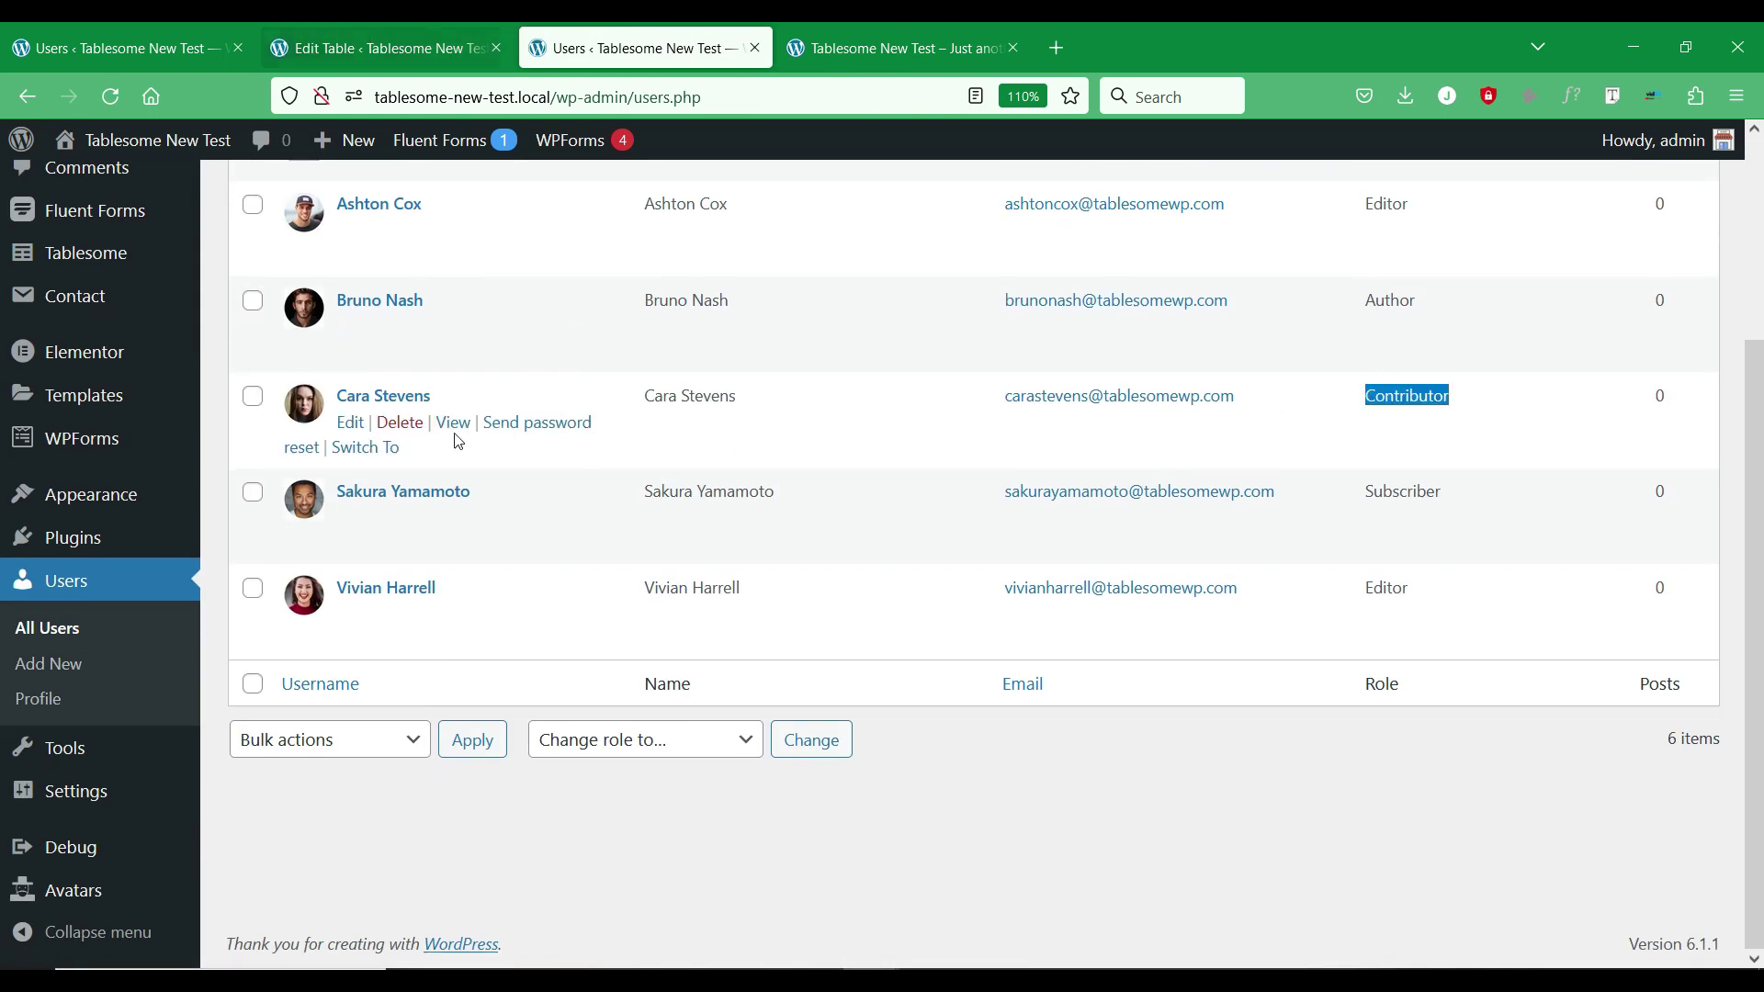
left_click(388, 457)
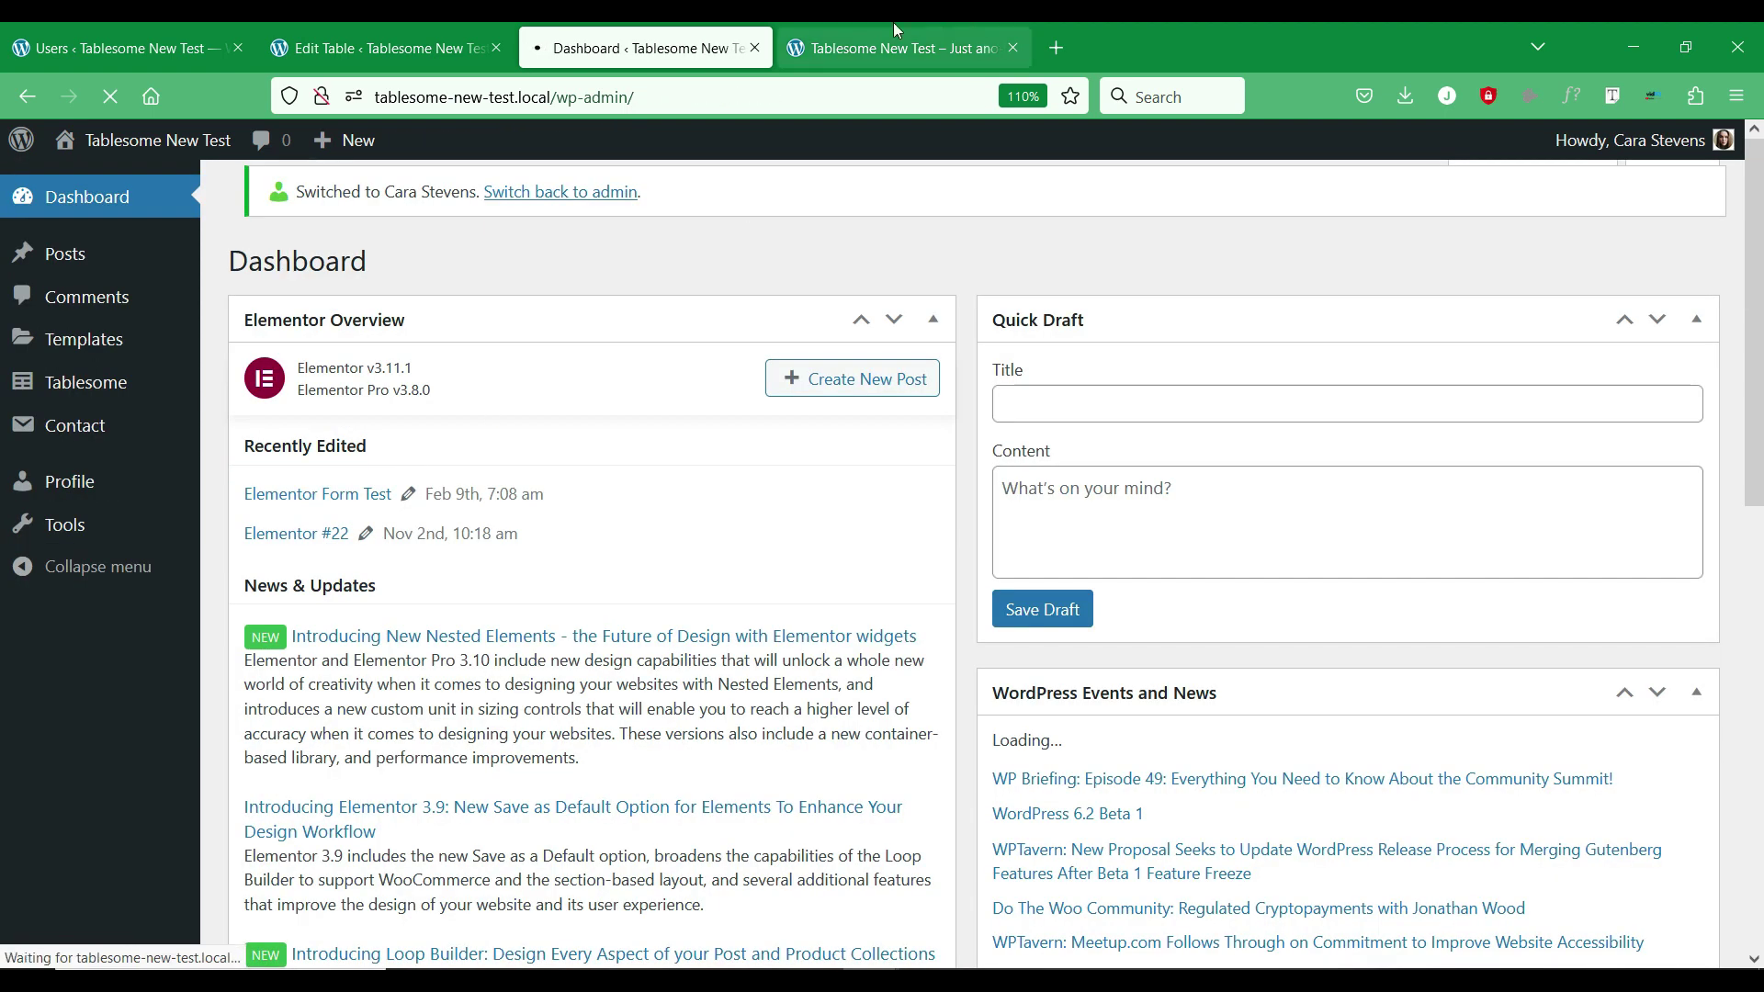
left_click(897, 30)
right_click(270, 340)
left_click(412, 368)
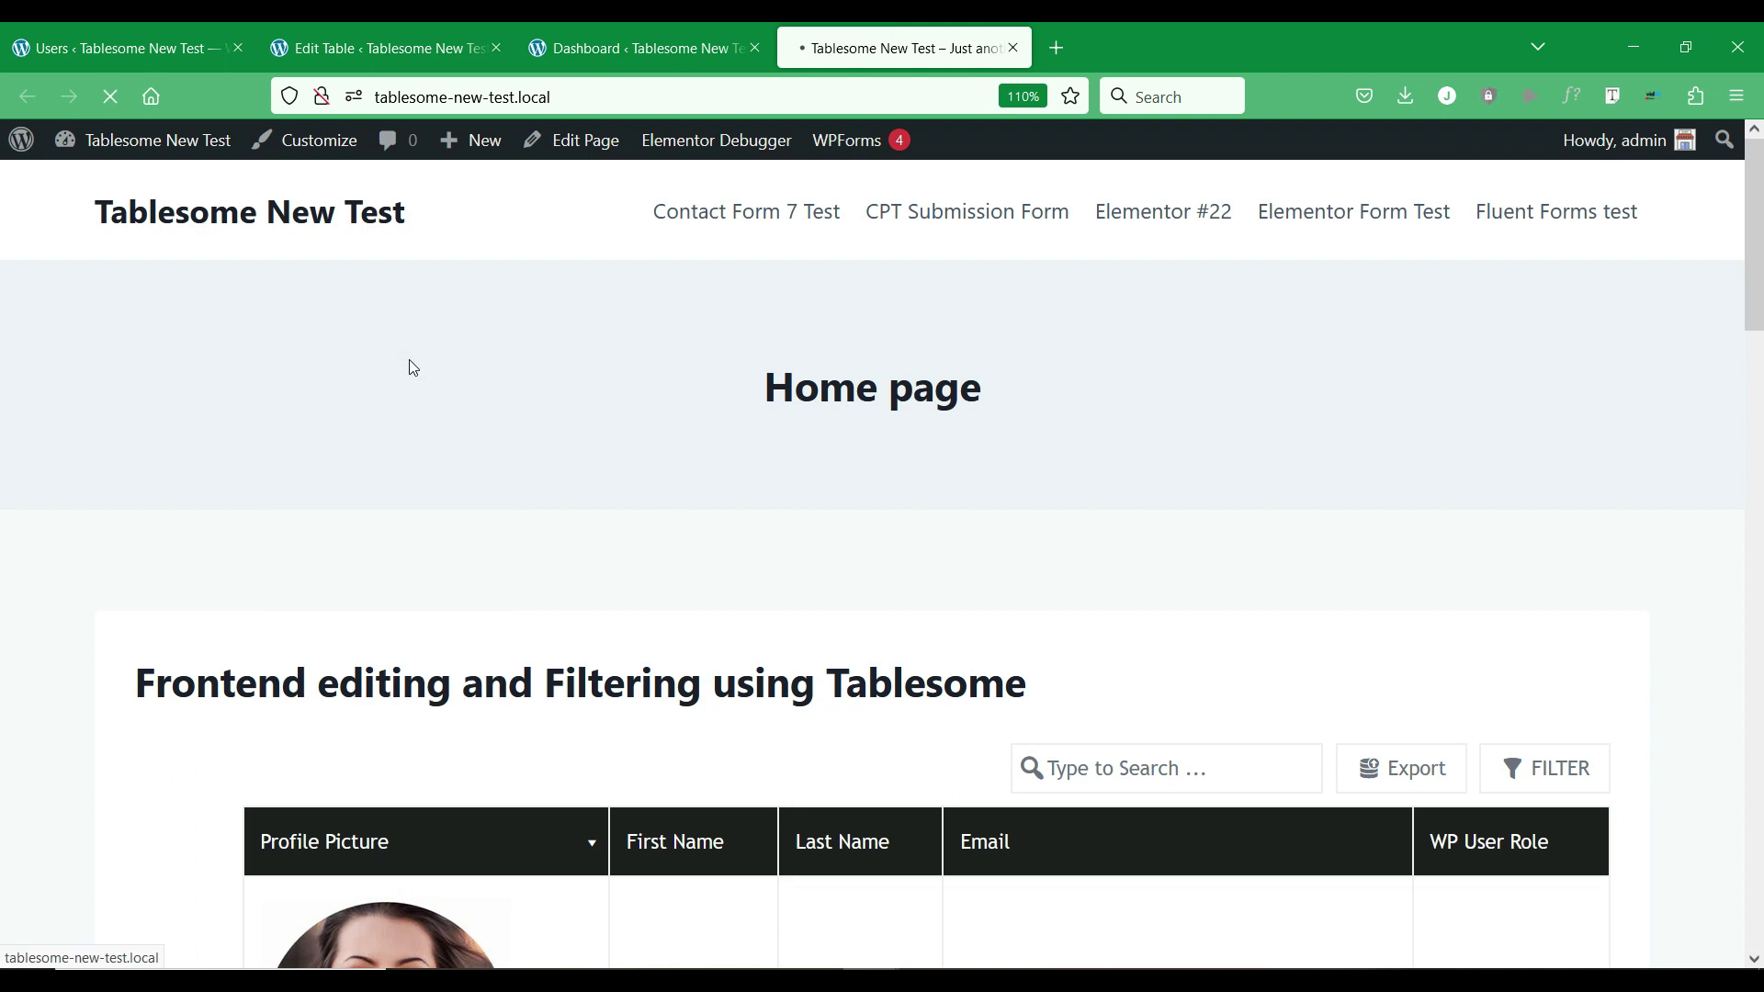
scroll(413, 369, "down", 2)
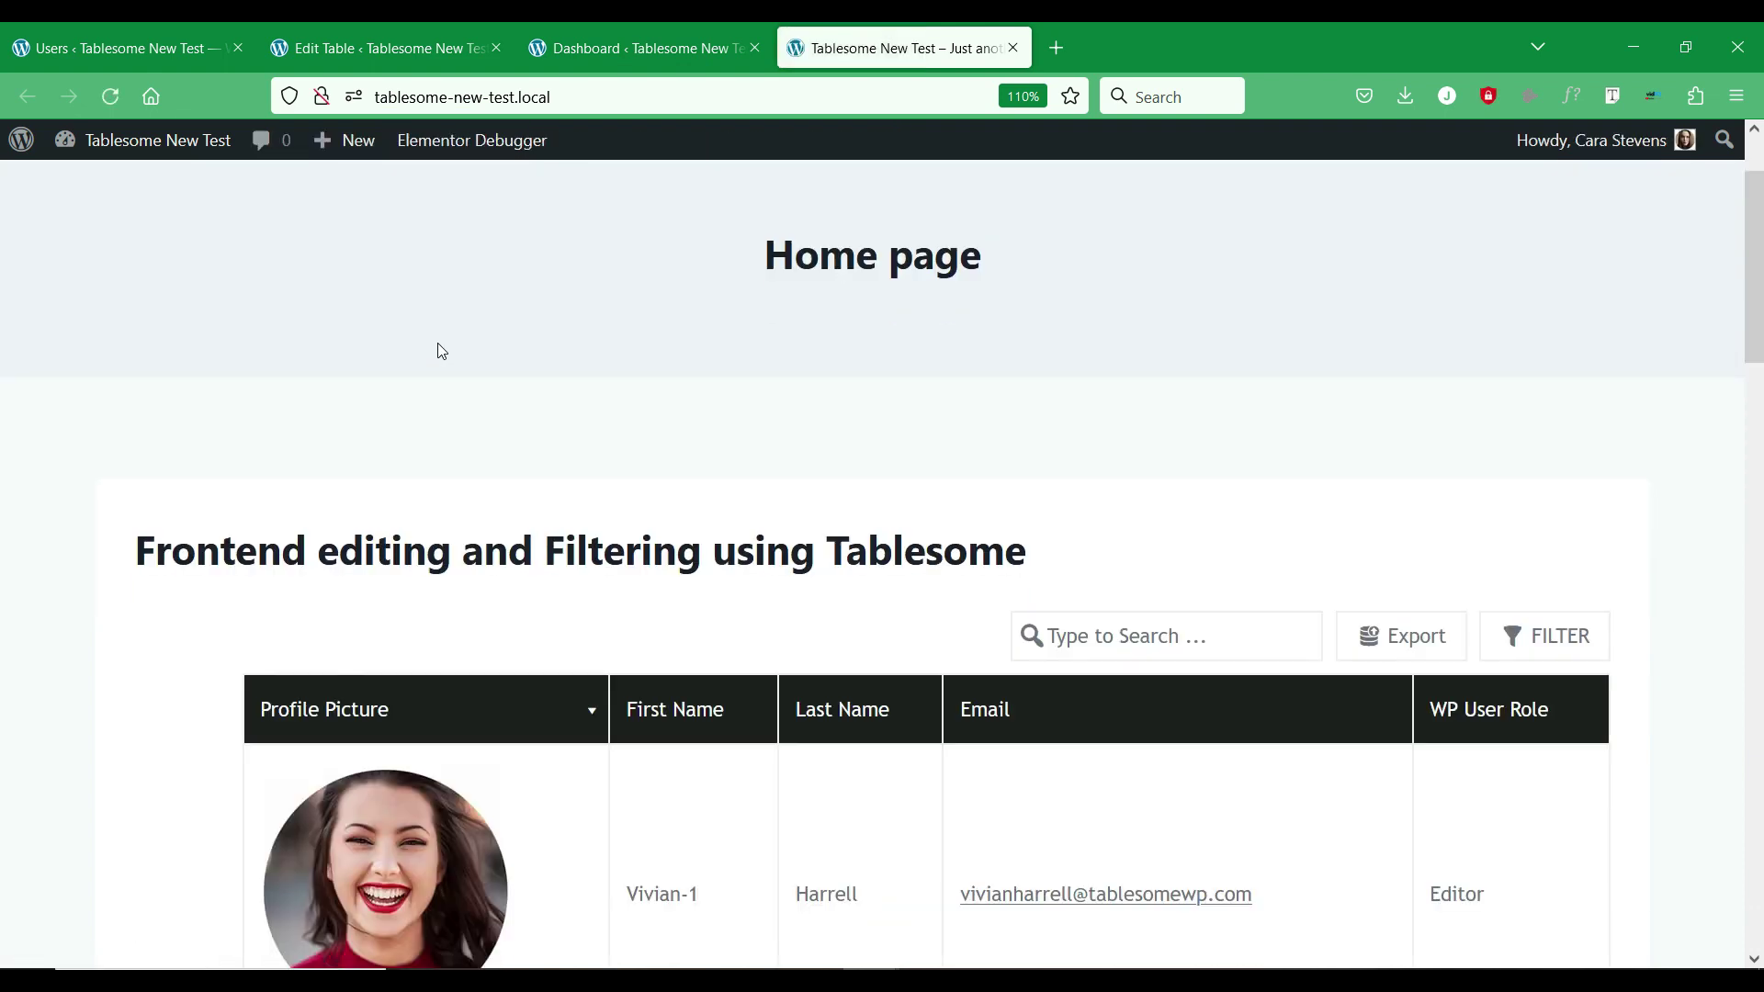
scroll(438, 350, "down", 8)
scroll(438, 350, "up", 6)
scroll(265, 577, "down", 4)
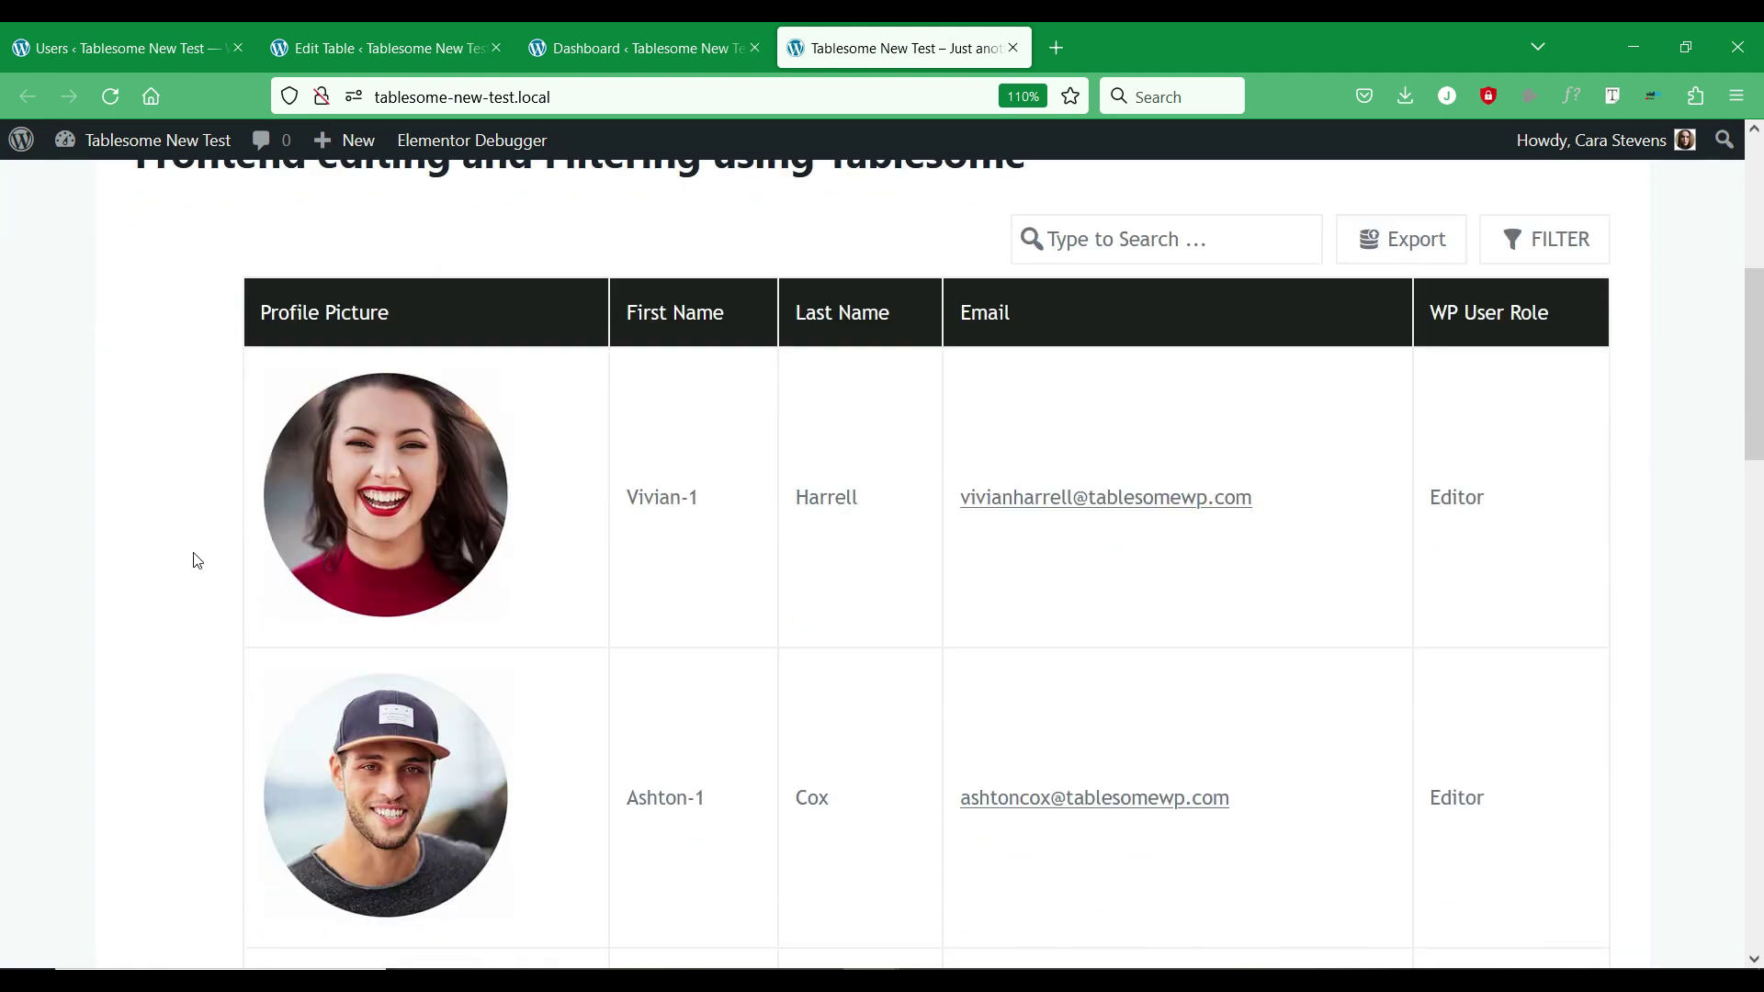
scroll(260, 615, "down", 3)
scroll(261, 657, "down", 3)
mouse_move(321, 606)
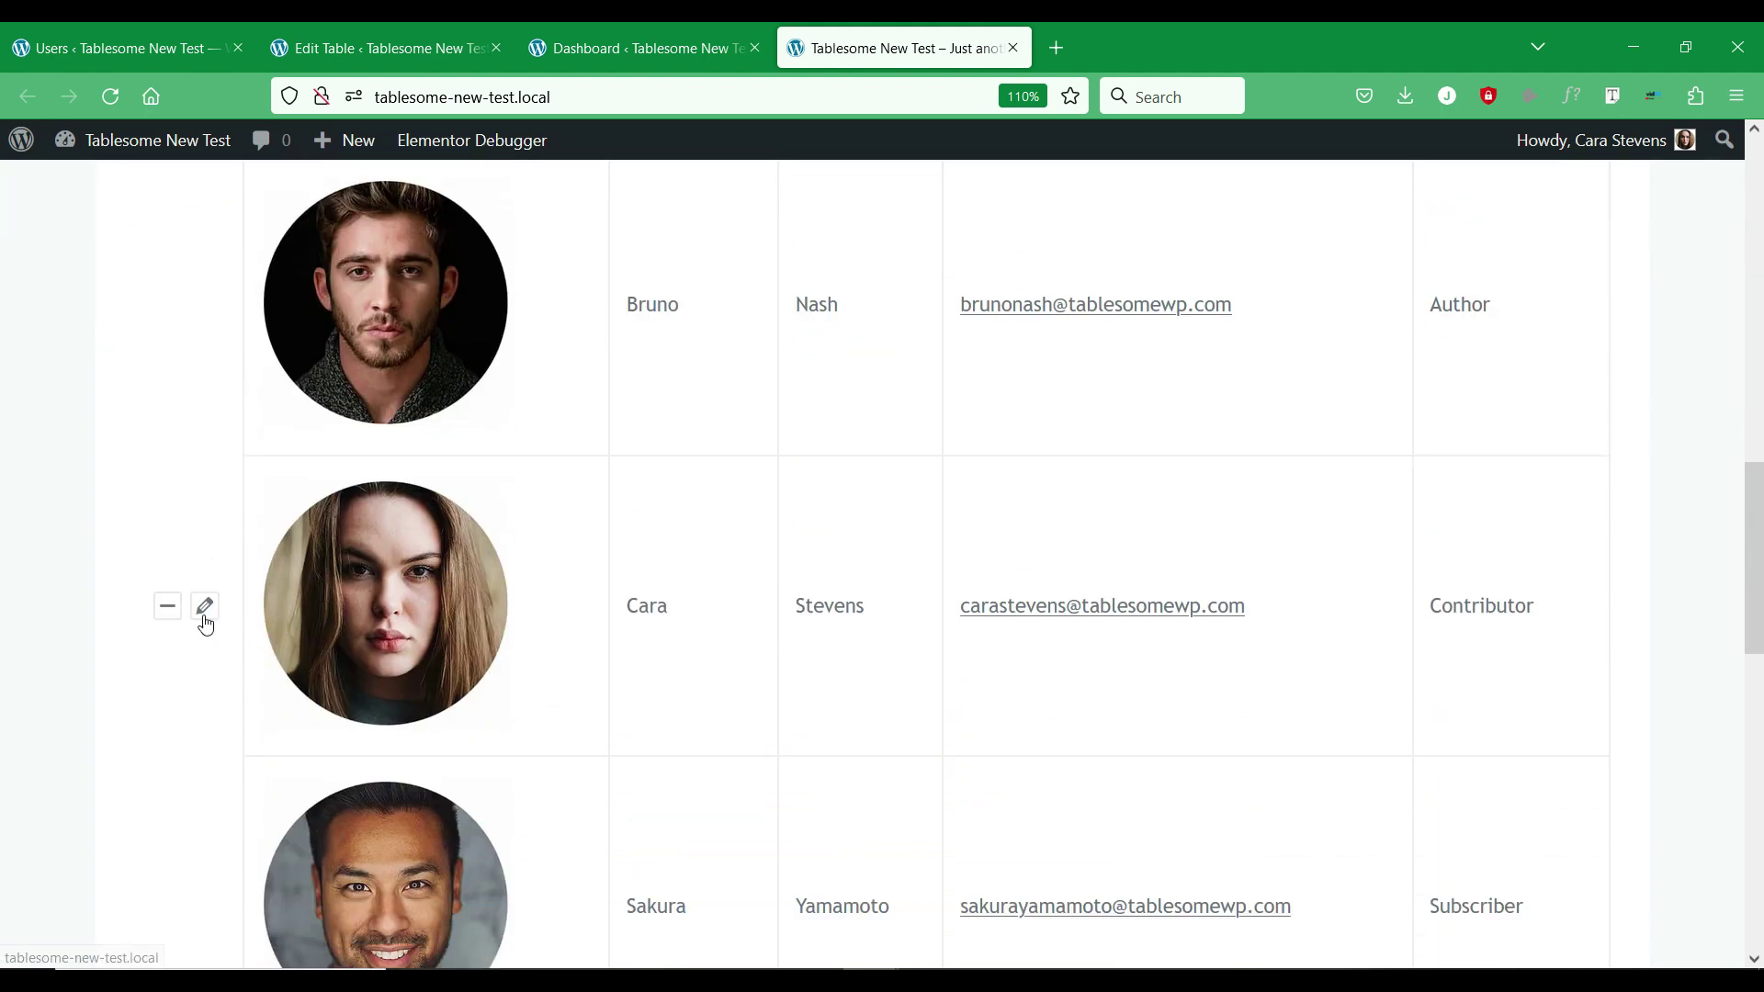
scroll(420, 653, "down", 3)
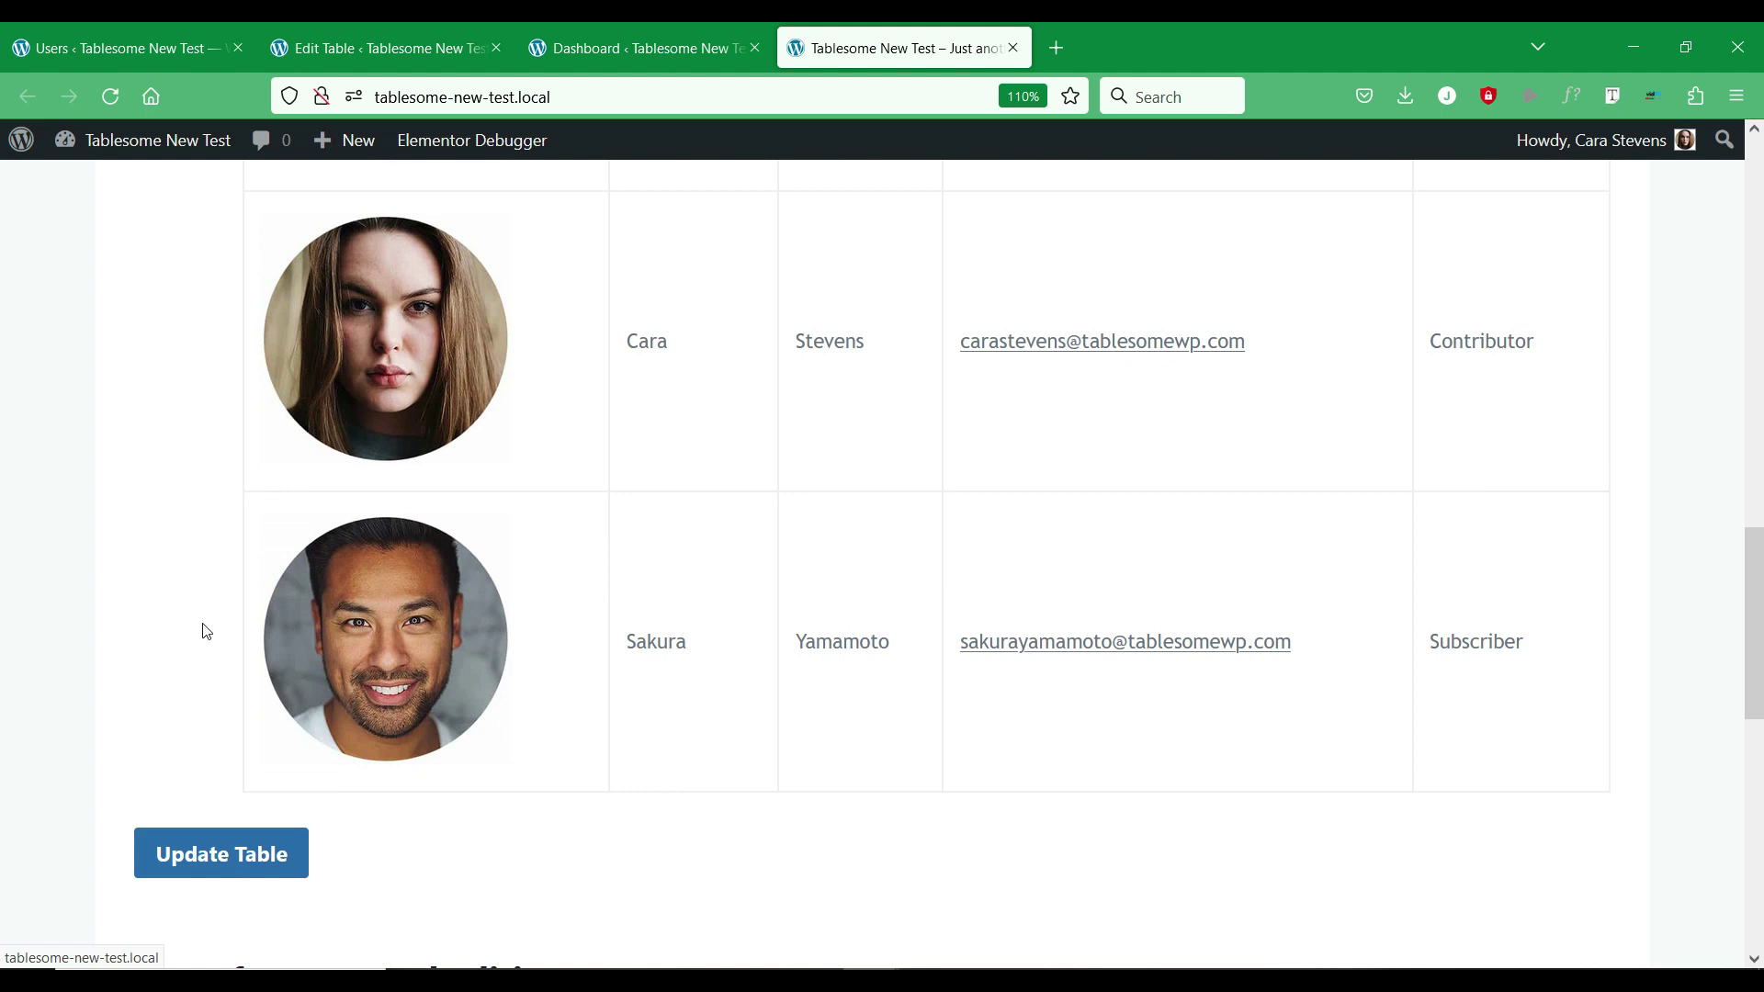
Append "-1" to the first name in the Contributor's own record and save the table update.
left_click_drag(942, 654, 793, 602)
left_click(625, 445)
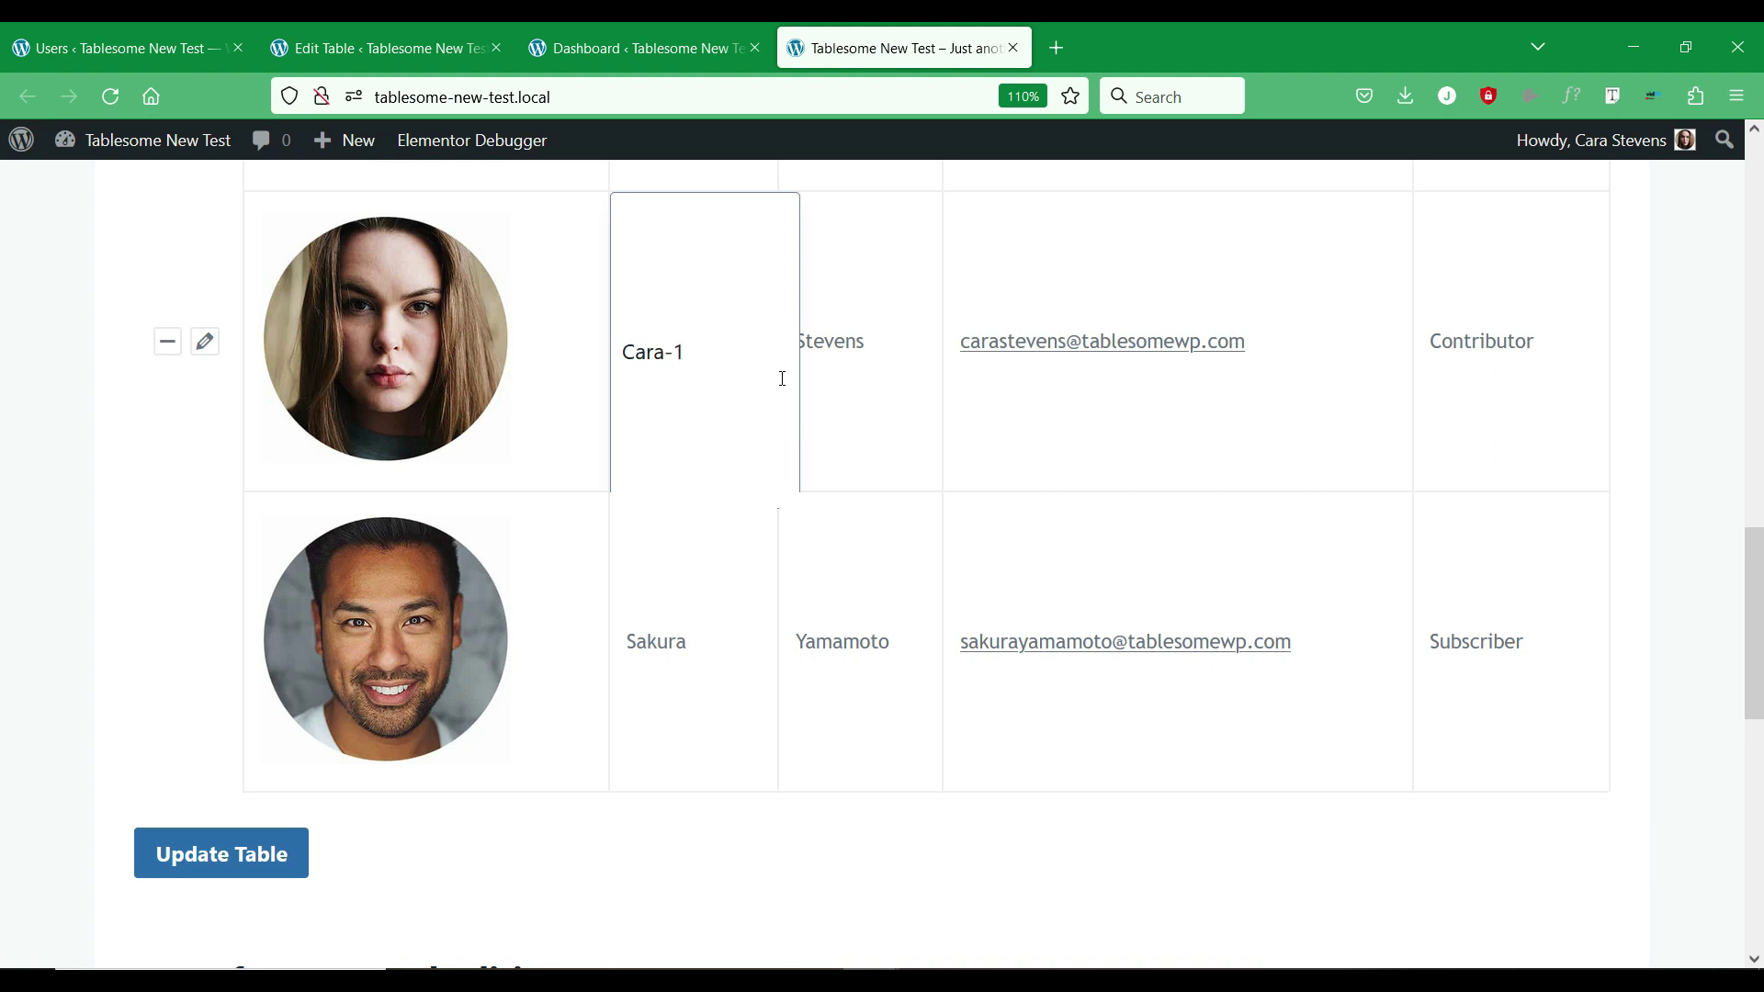
left_click(244, 850)
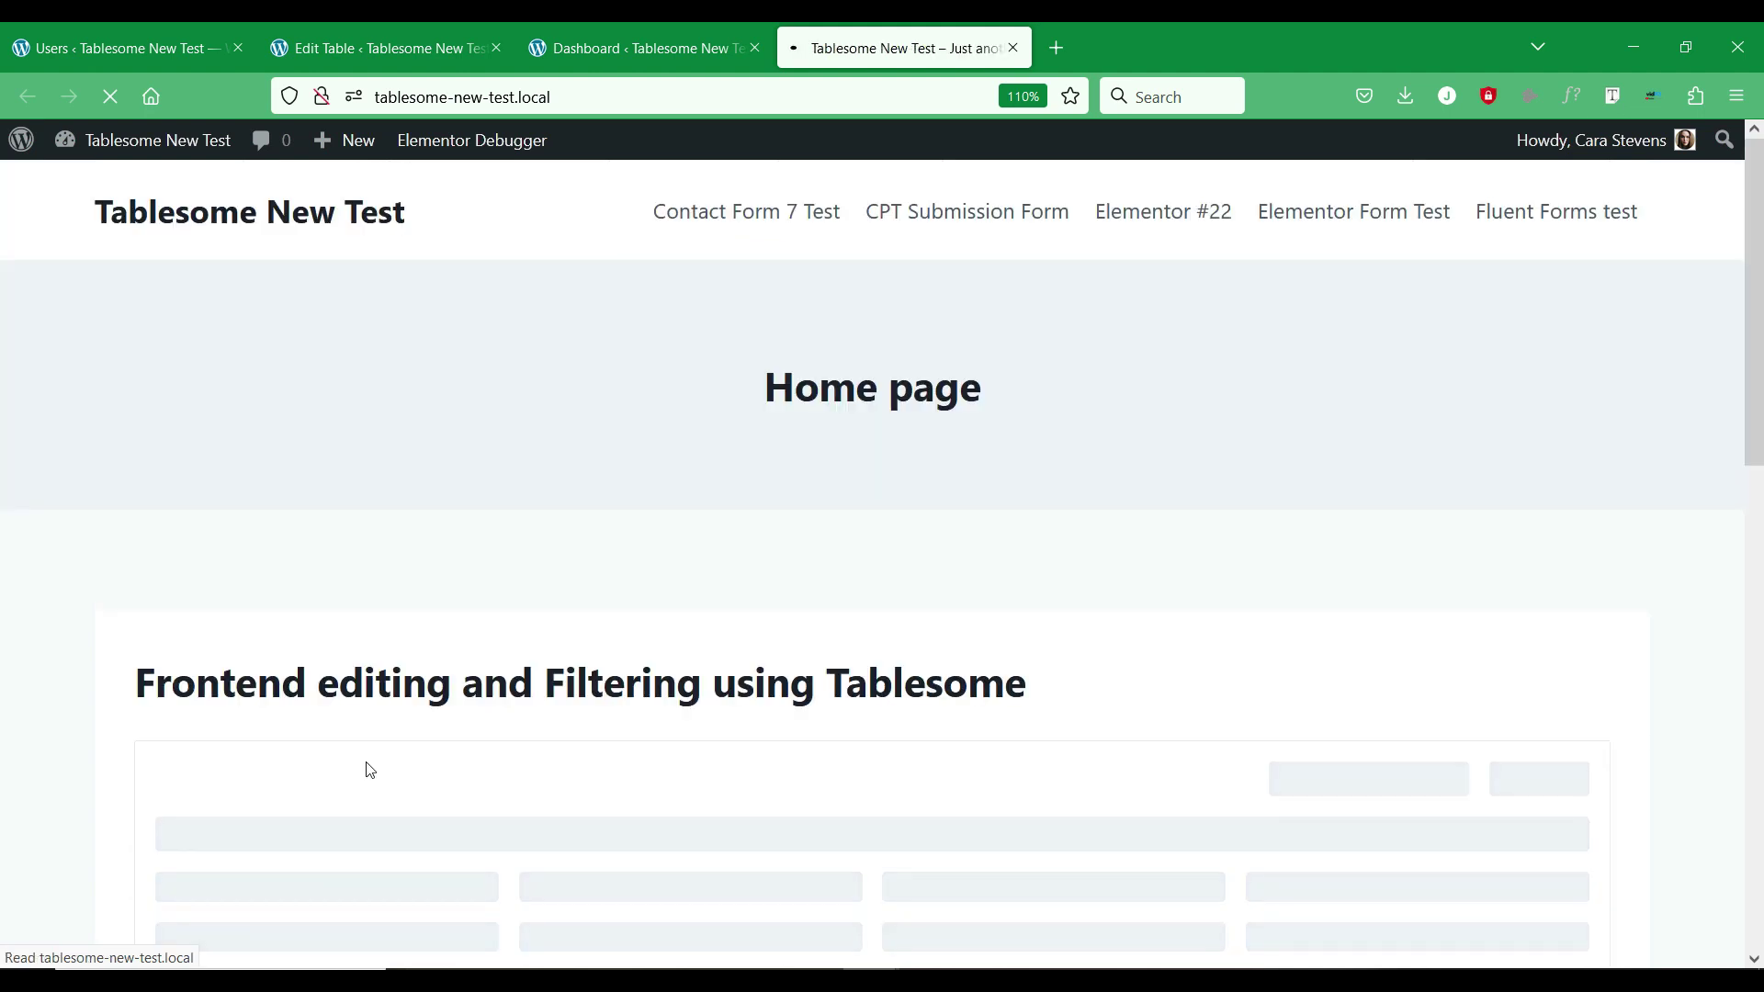
Check the records and their row controls in the reloaded frontend table.
scroll(467, 654, "down", 15)
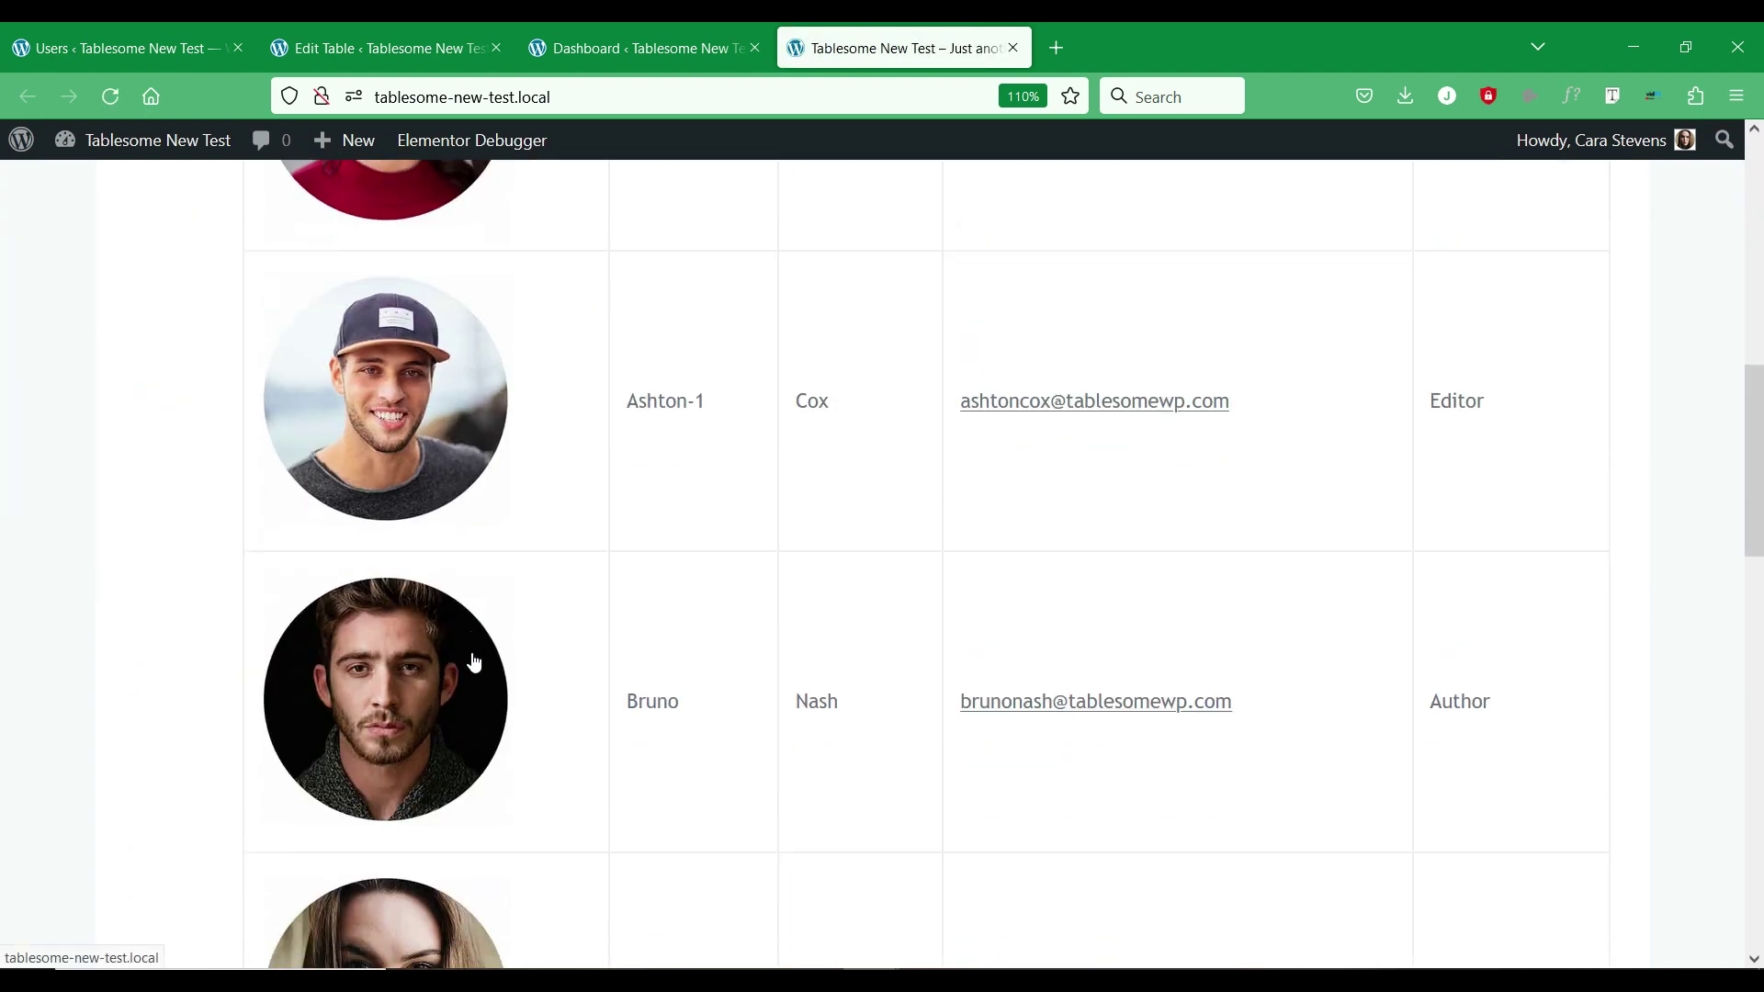
mouse_move(688, 533)
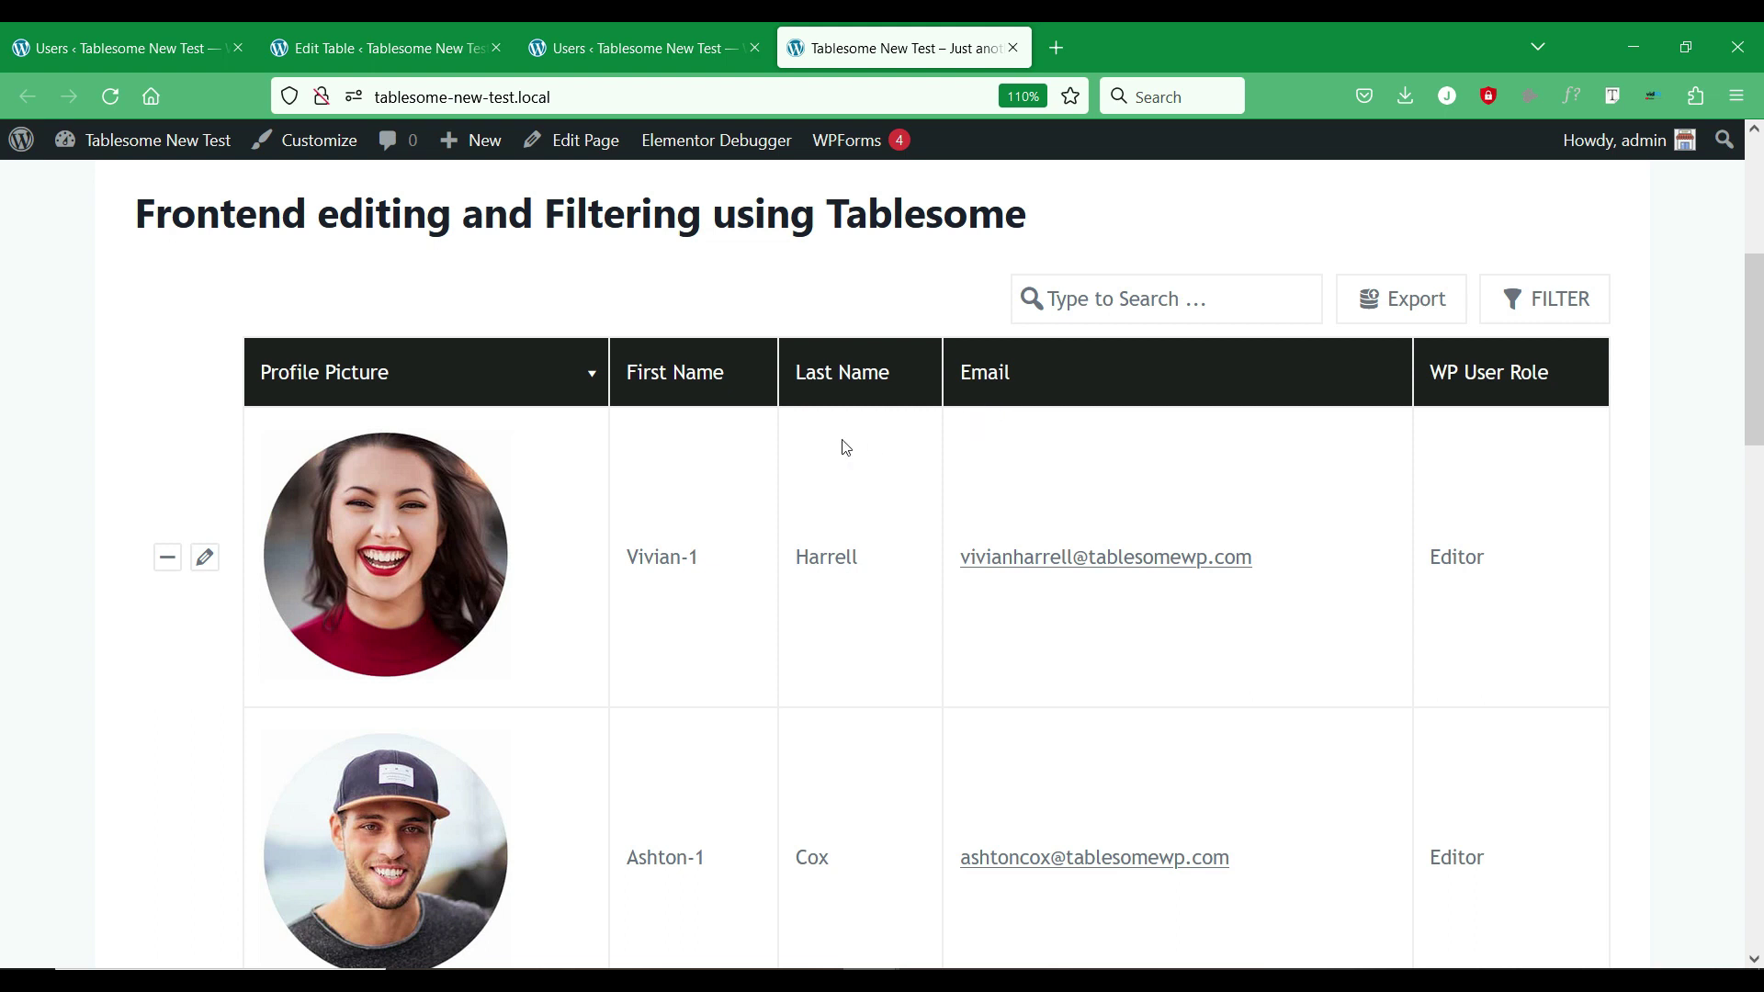
scroll(622, 491, "down", 2)
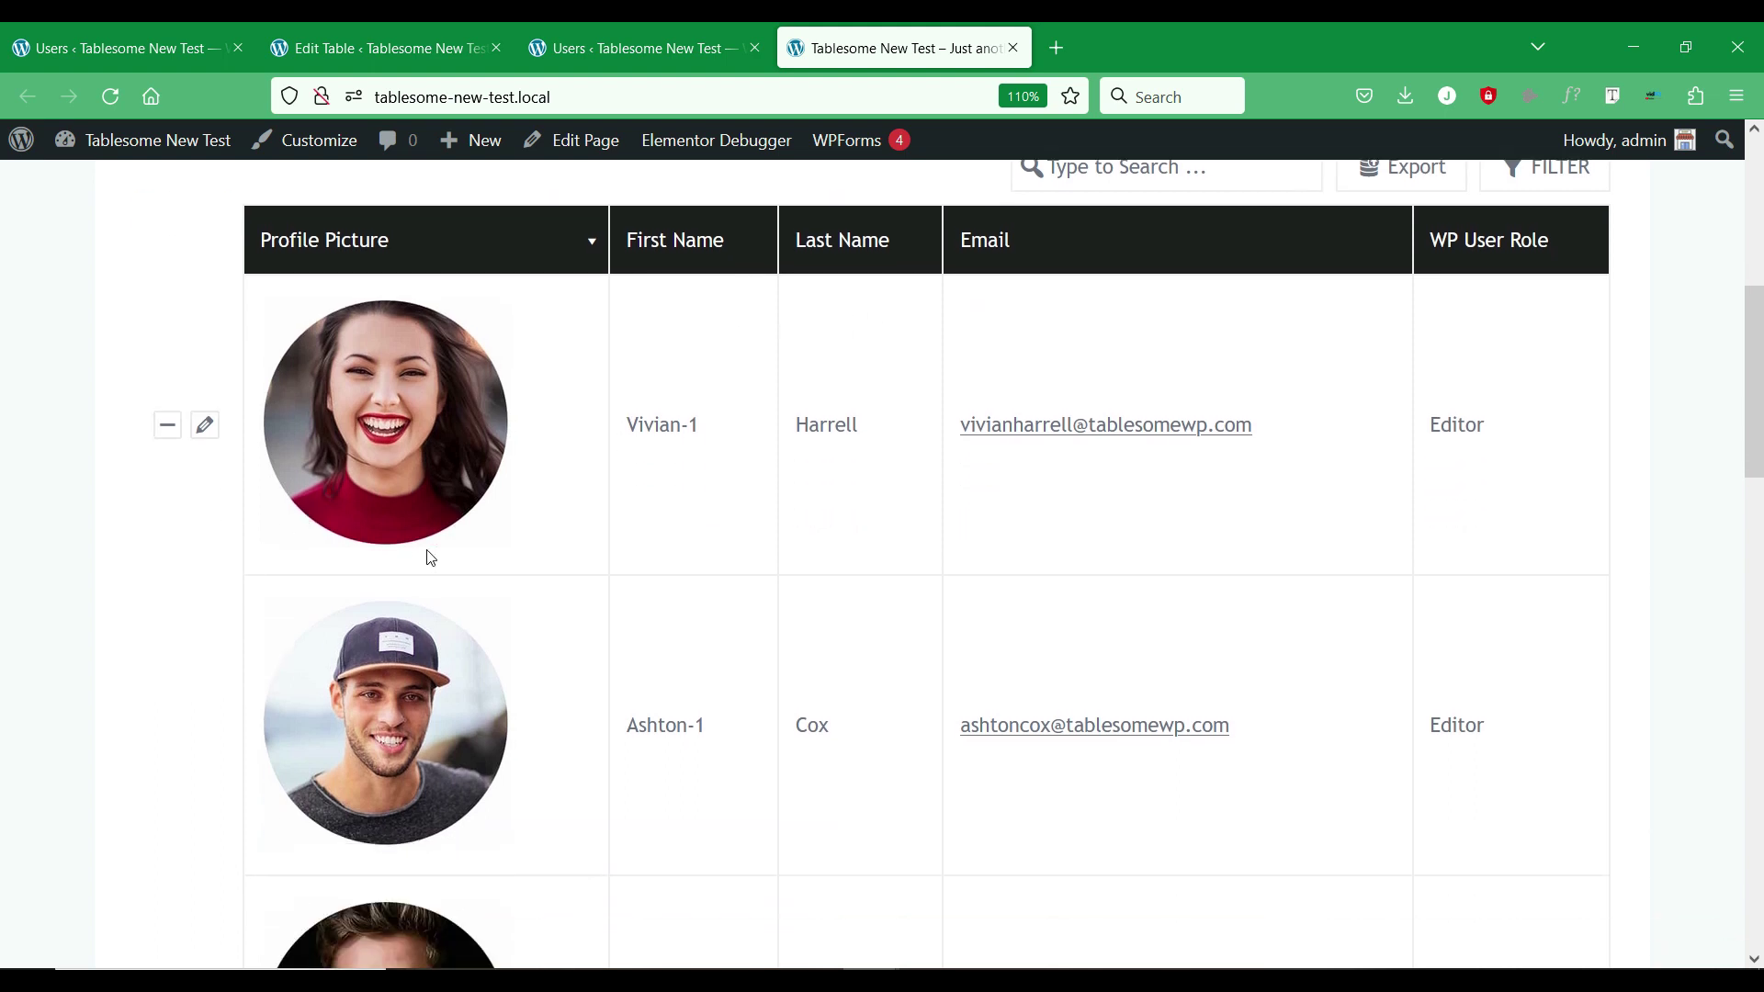
scroll(430, 558, "up", 2)
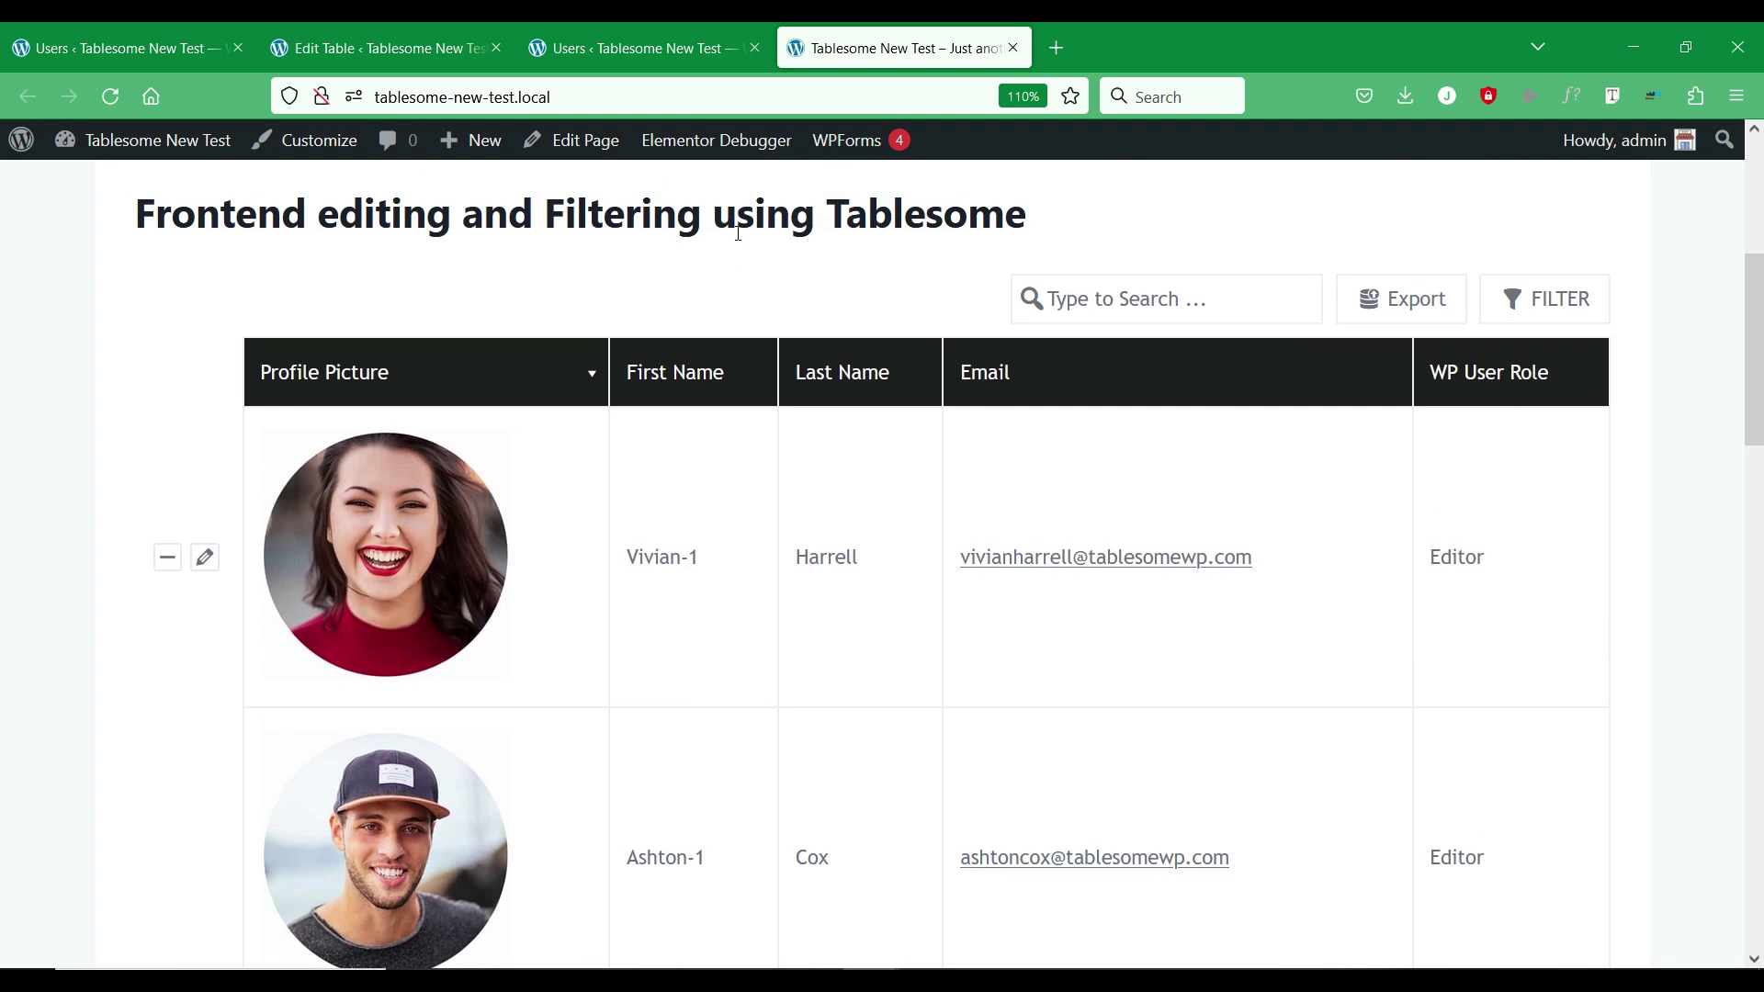
Return to the table editor's workflows and set Trigger 1 to Tablesome's On Table Load.
left_click(382, 56)
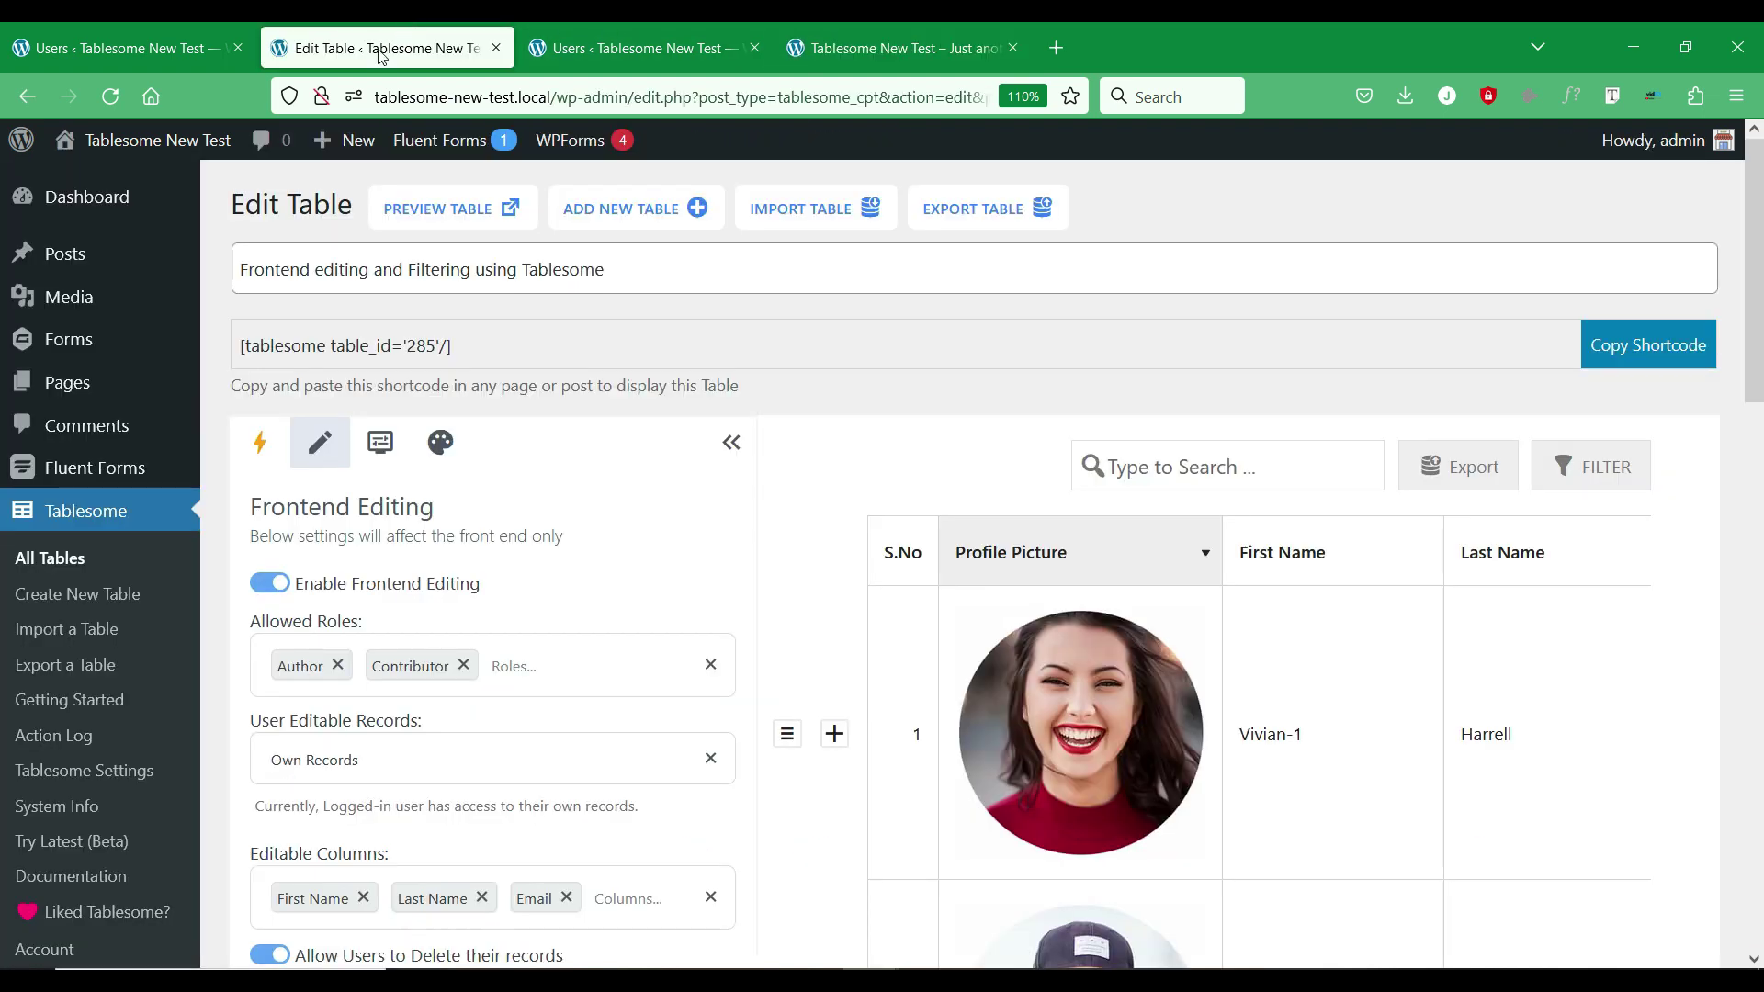
scroll(479, 547, "down", 3)
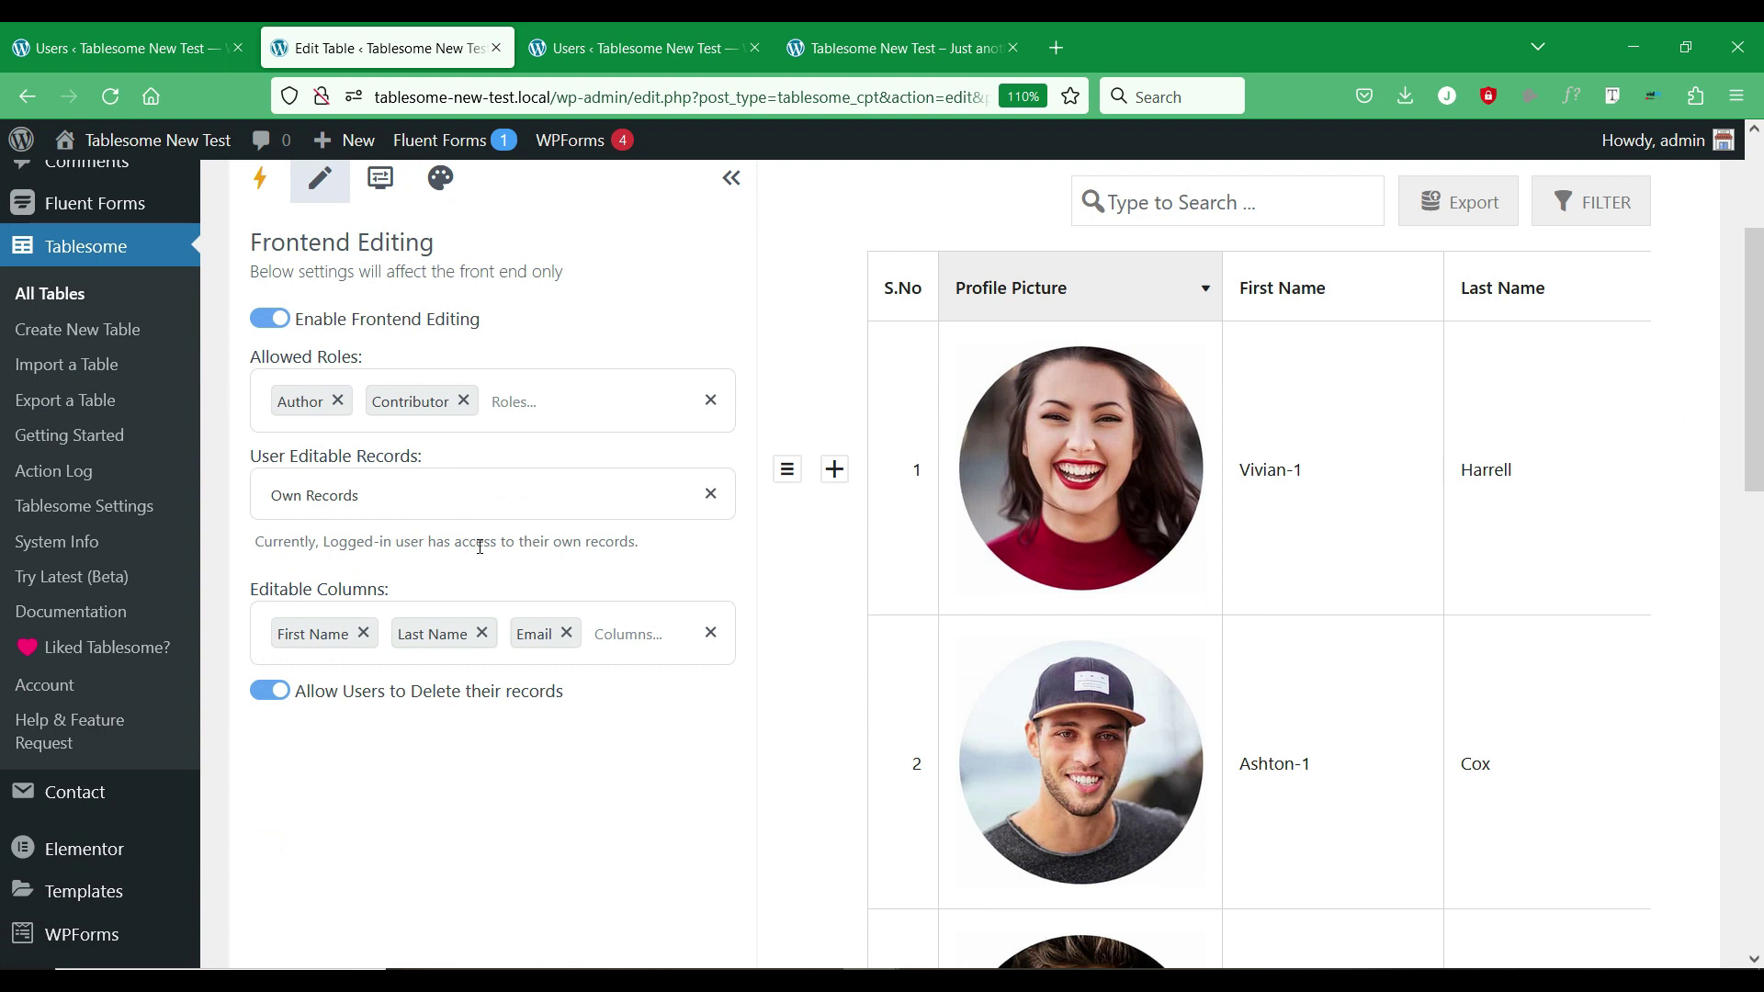
scroll(450, 384, "up", 1)
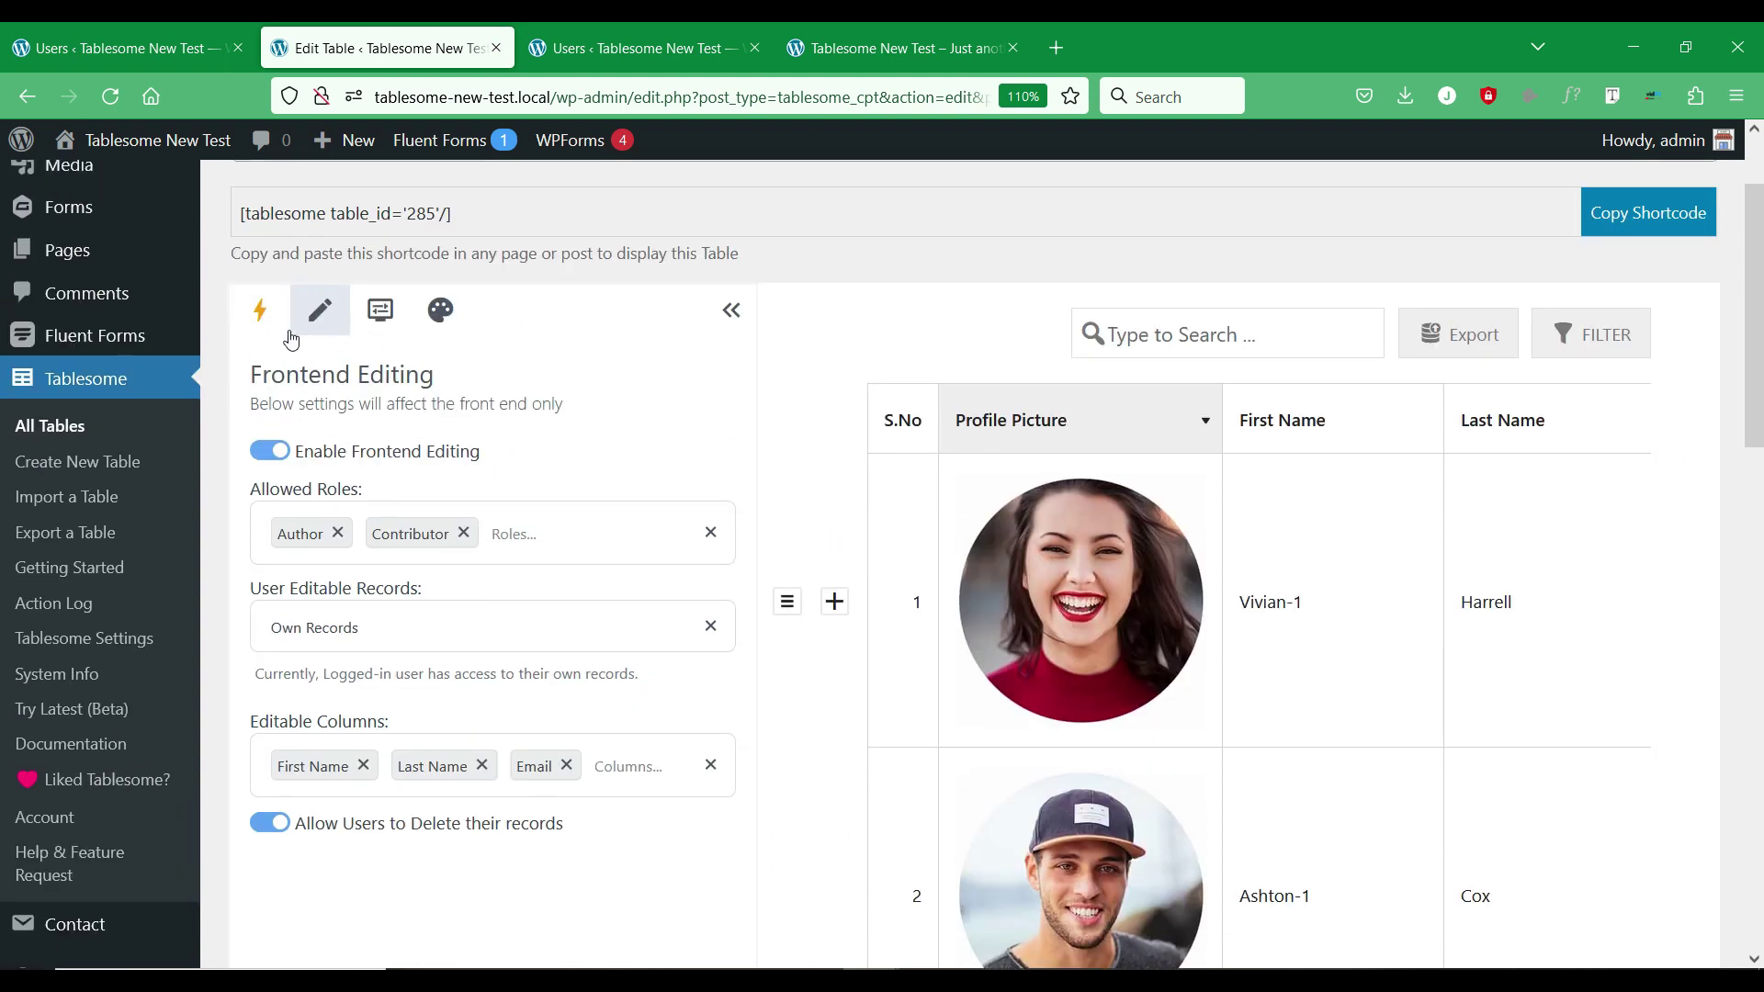
left_click(268, 331)
left_click(577, 525)
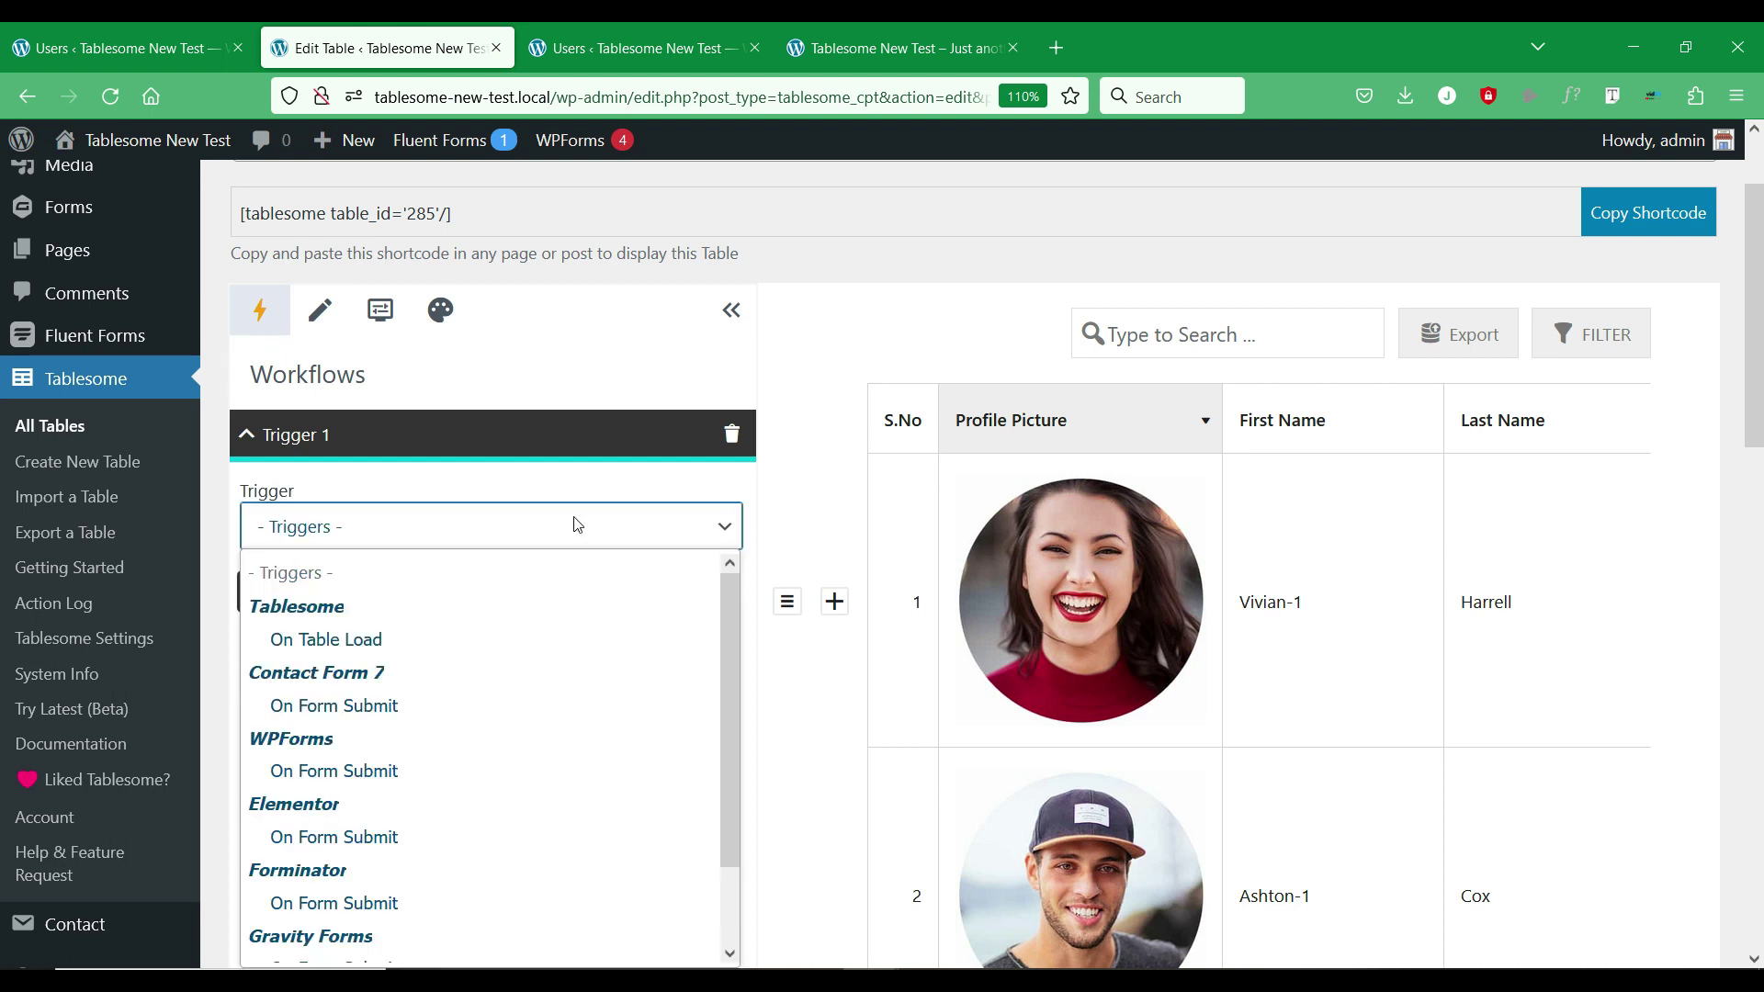
scroll(715, 579, "down", 1)
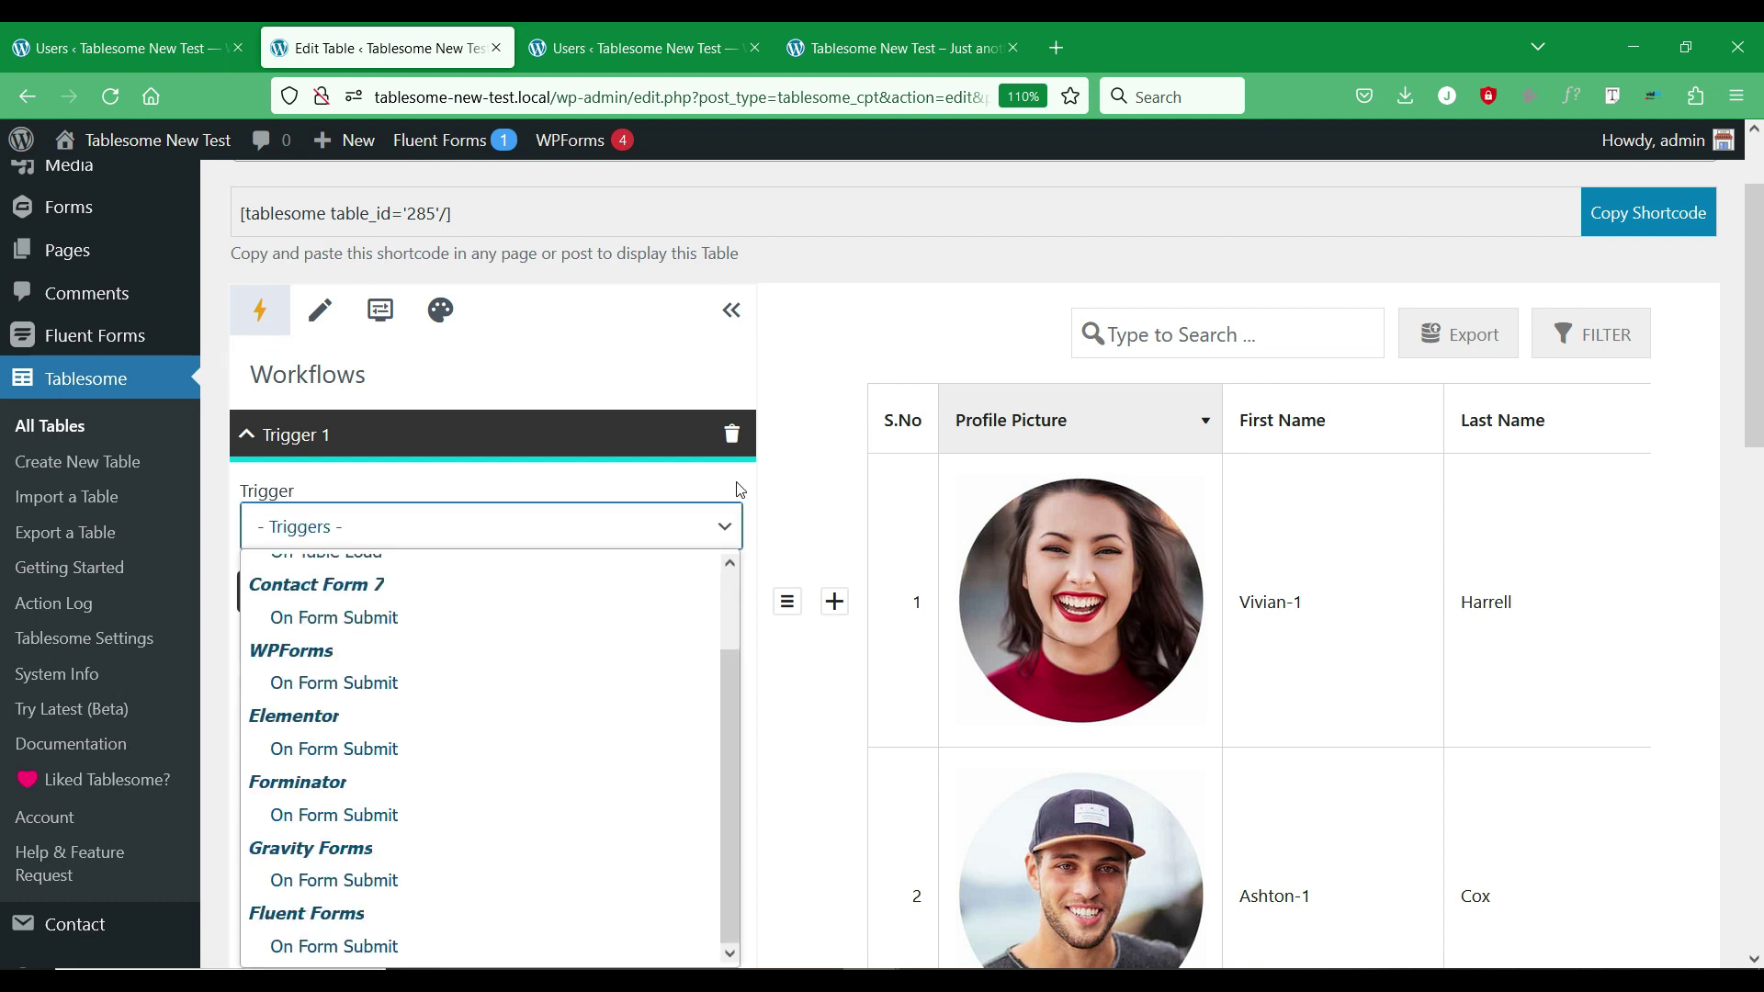
scroll(719, 574, "up", 1)
left_click_drag(1756, 271, 1756, 338)
left_click(617, 336)
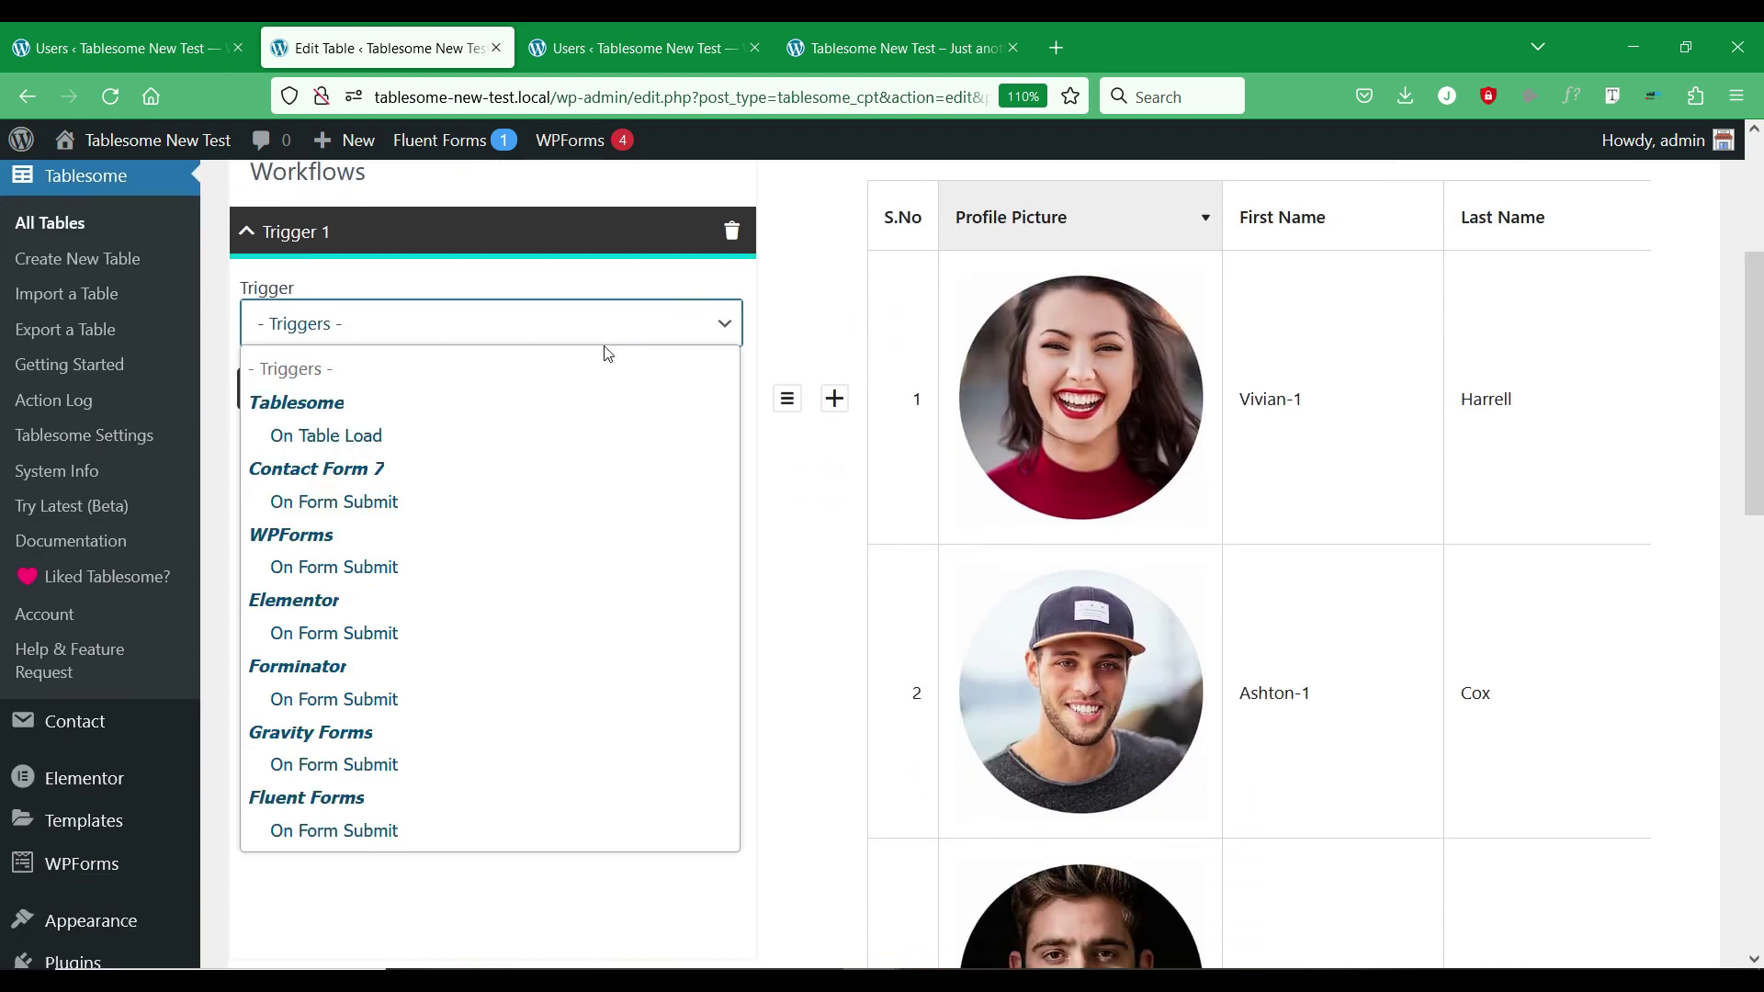
left_click(462, 437)
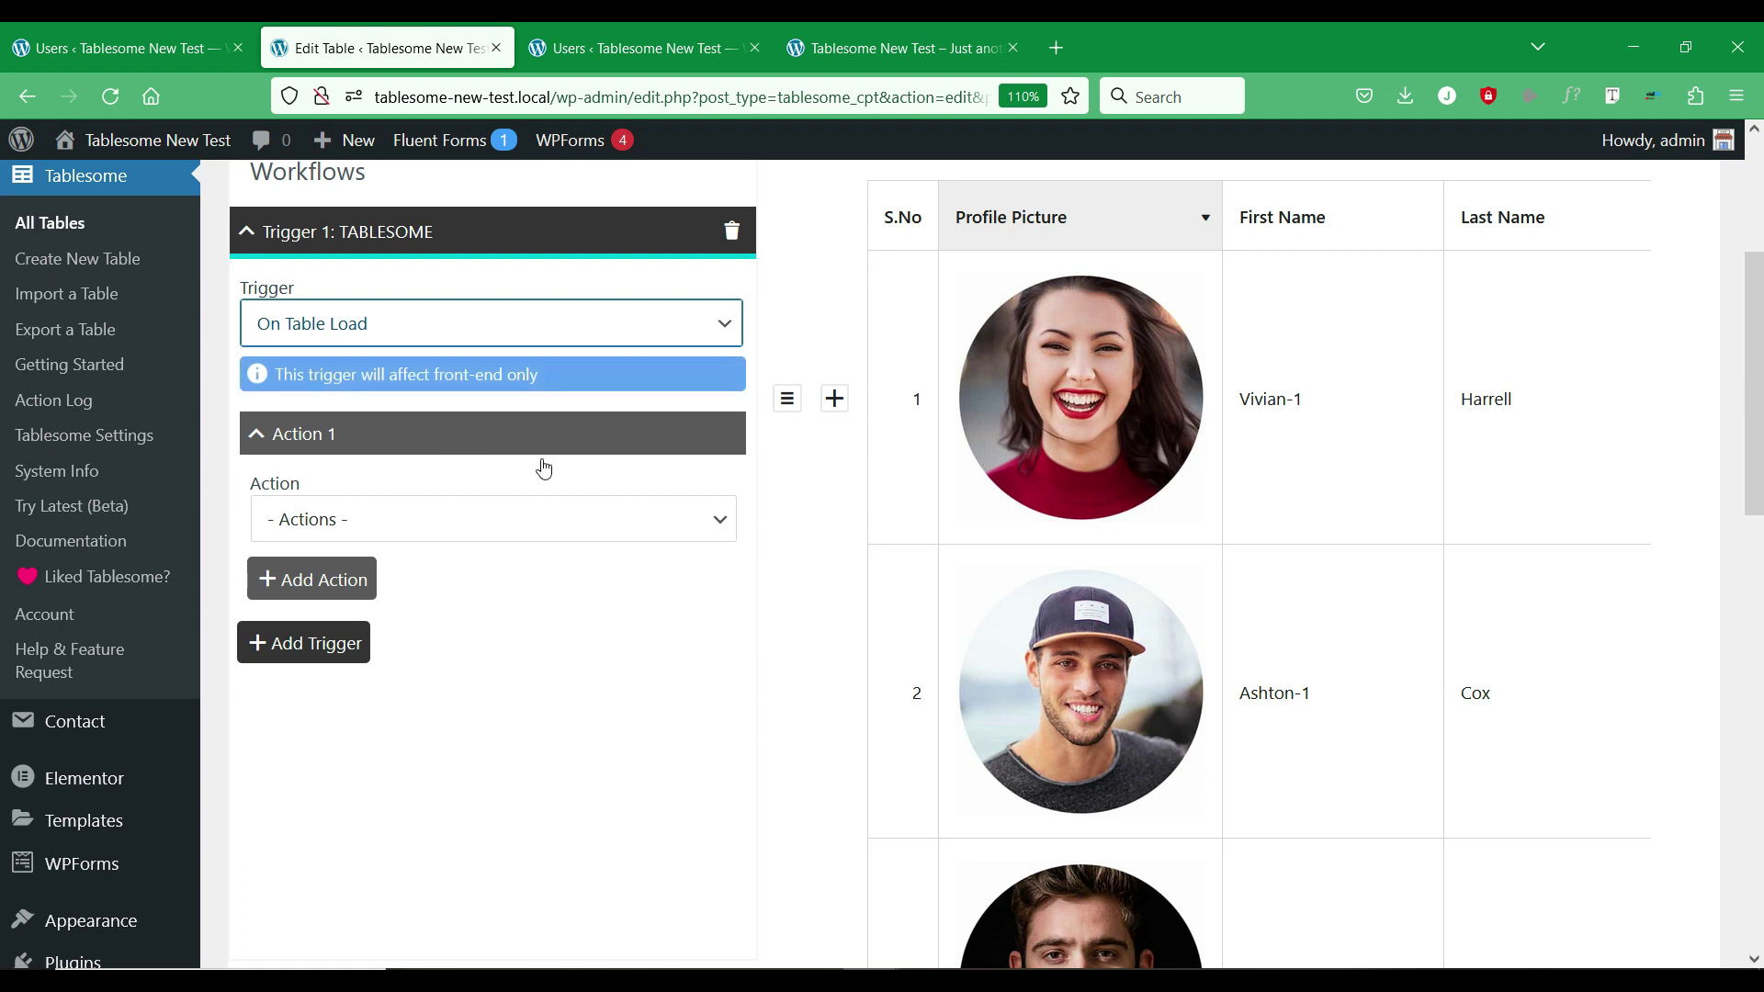
Set Action 1 of the On Table Load trigger to Filter Table.
left_click(549, 518)
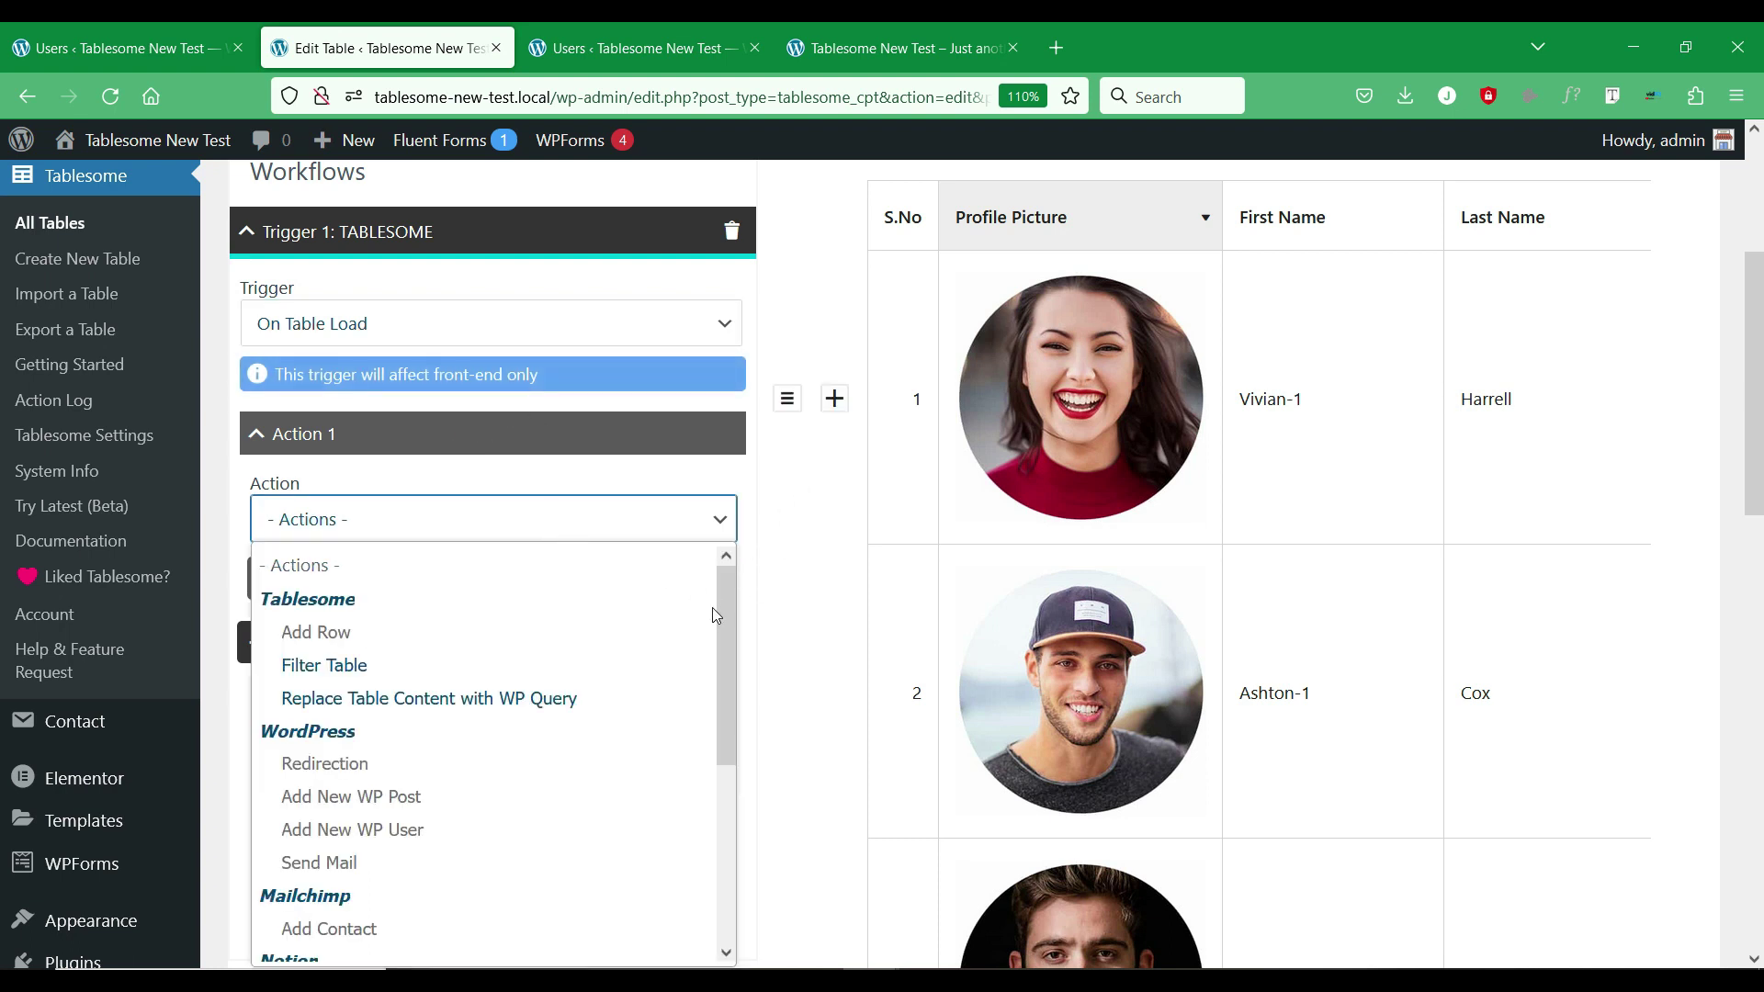
left_click_drag(728, 625, 719, 873)
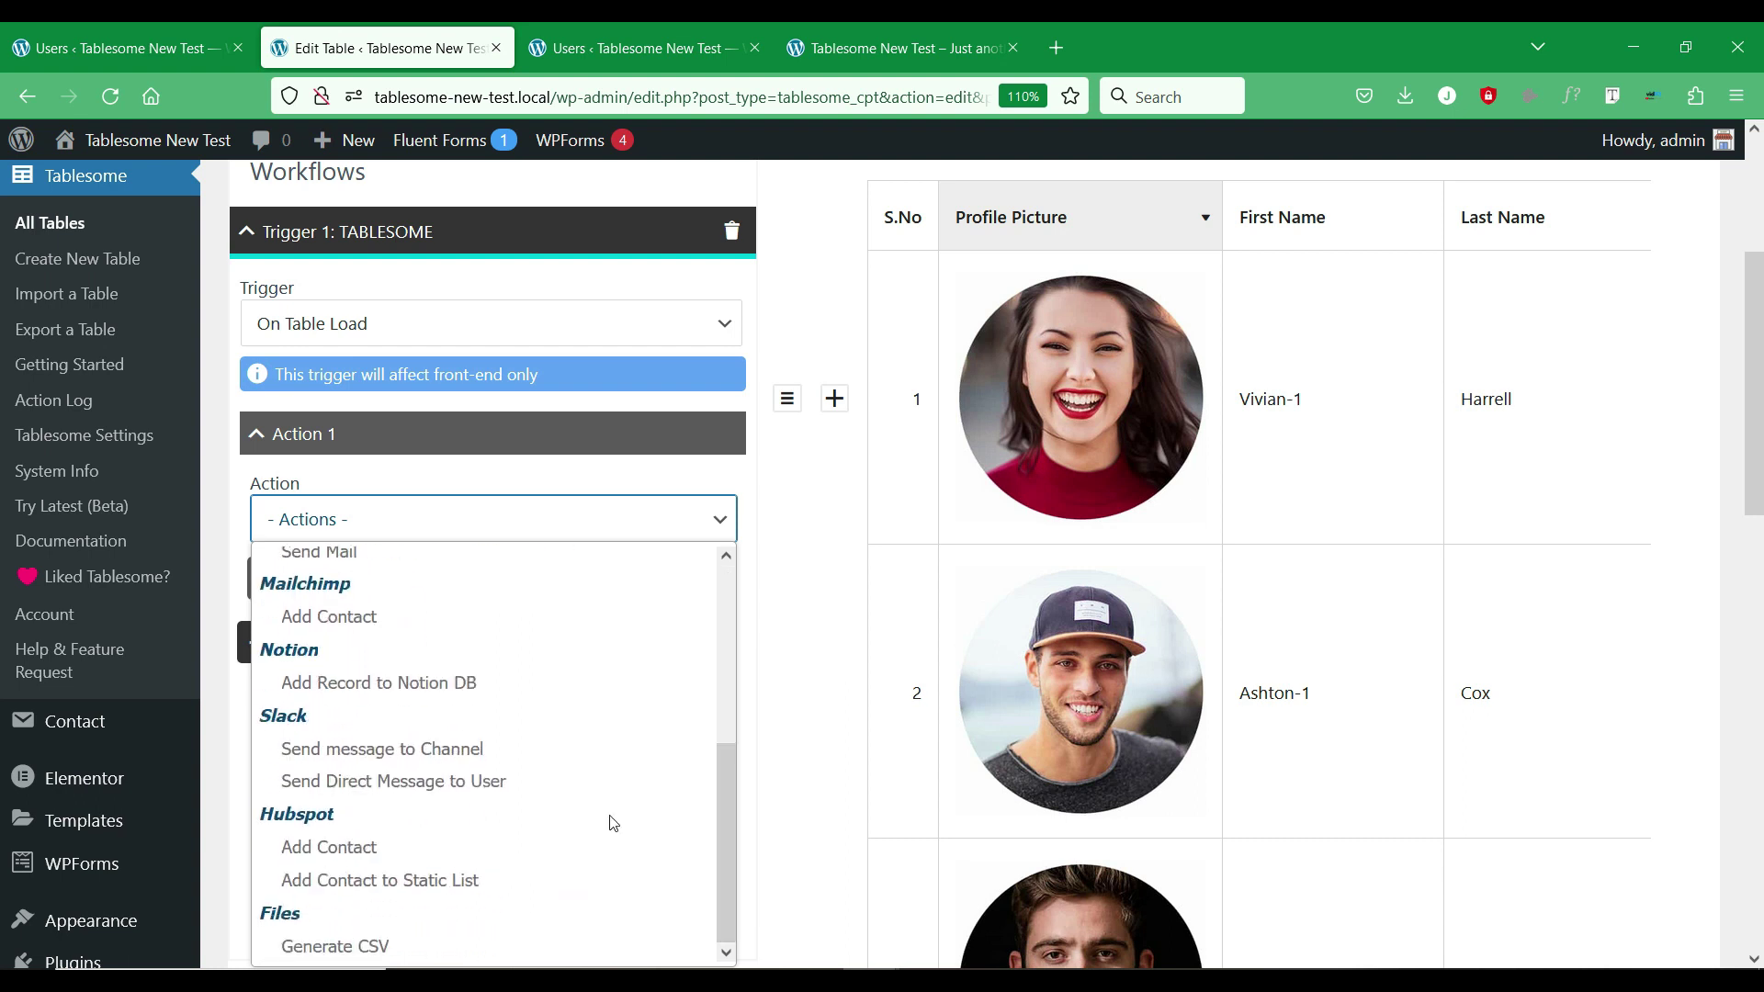
scroll(614, 822, "up", 3)
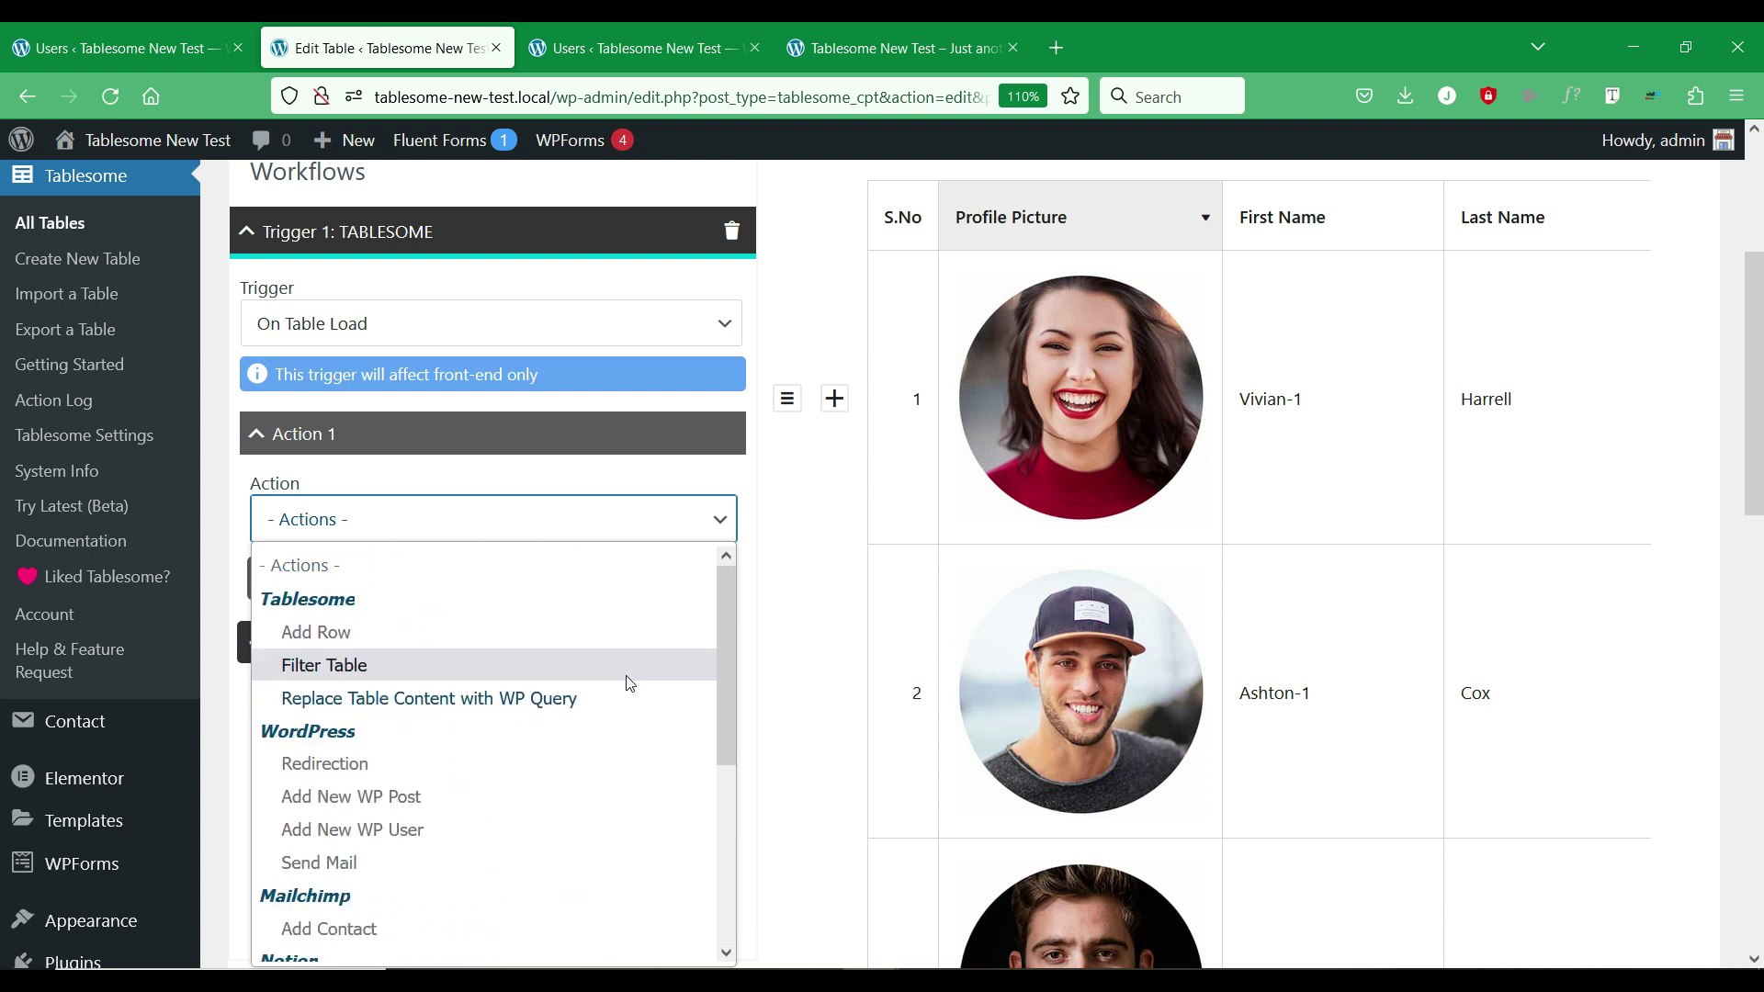
left_click(331, 680)
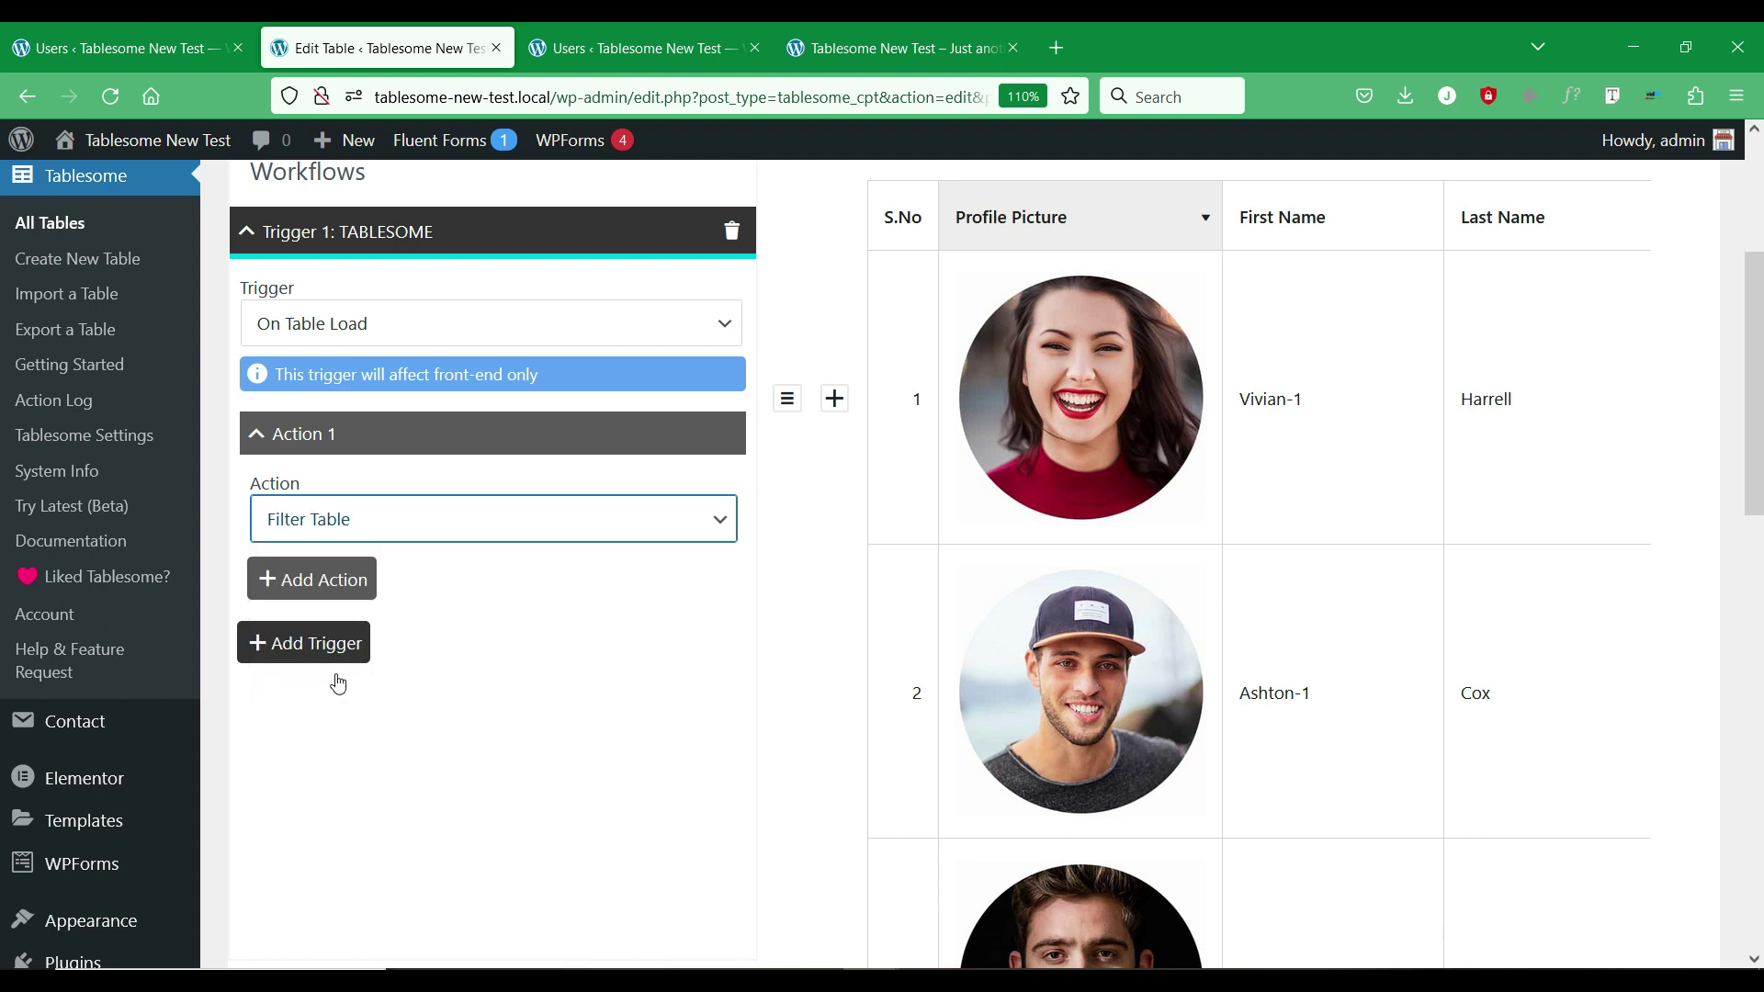
Examine the column properties available for the Filter Table action's first filter.
scroll(562, 398, "down", 4)
scroll(562, 397, "up", 3)
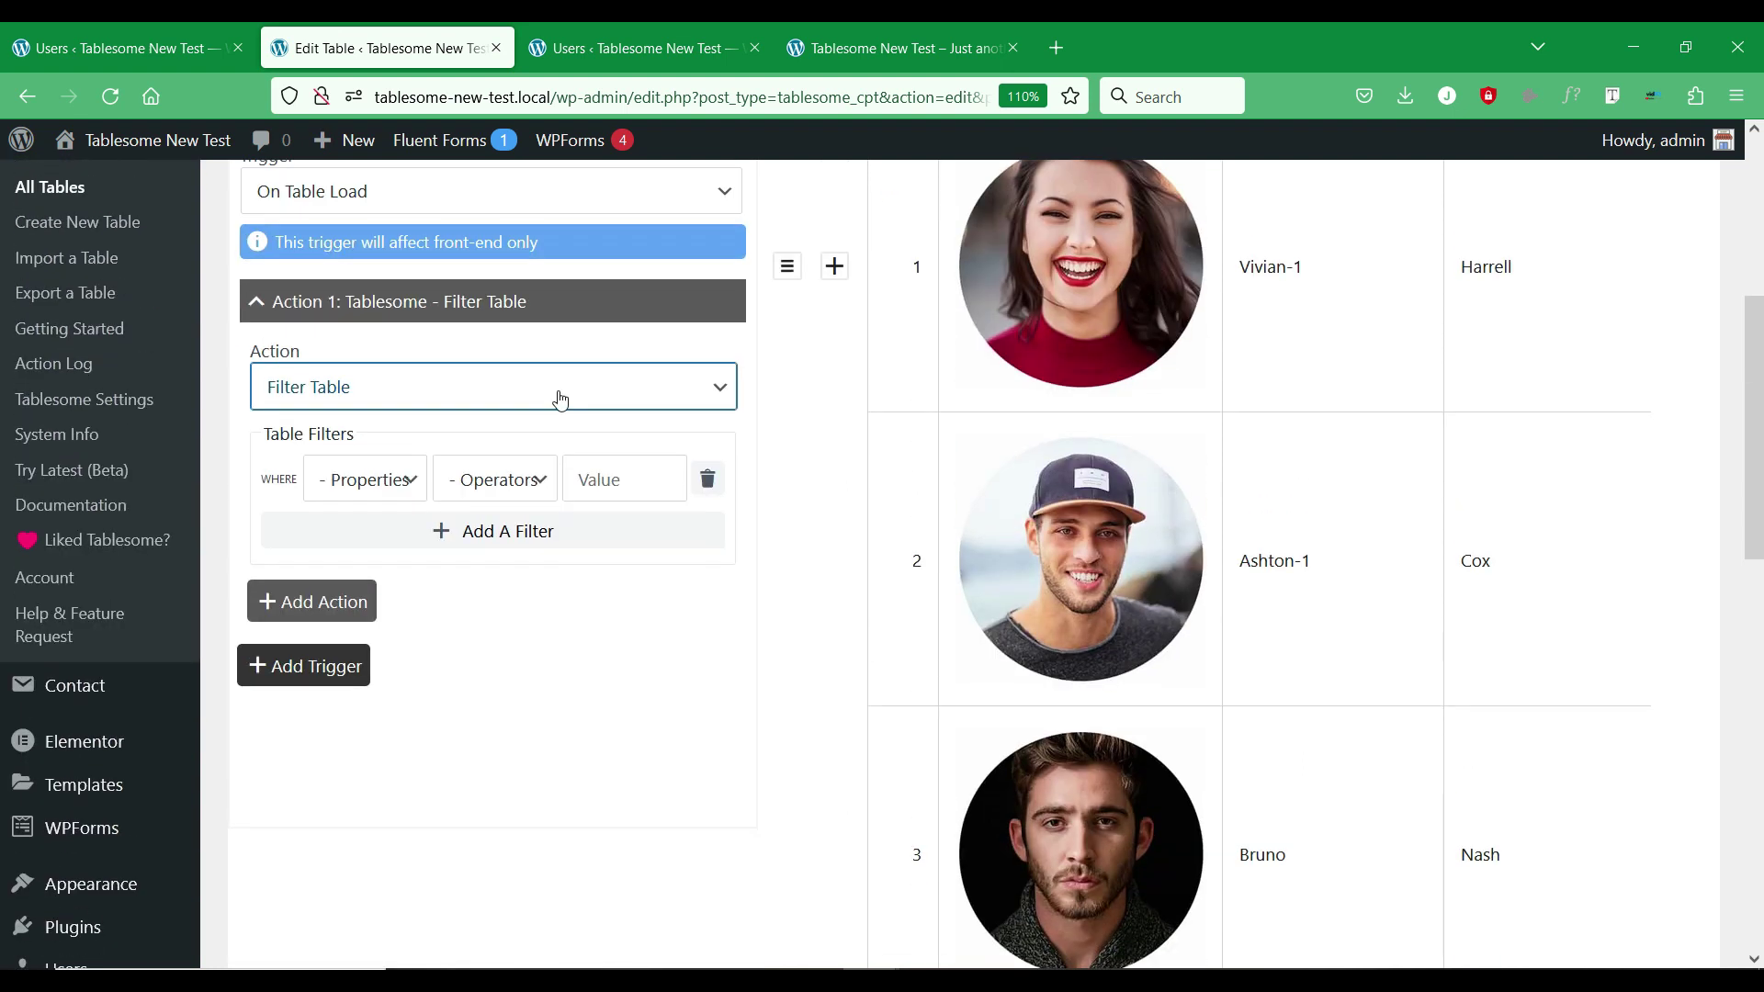
scroll(3, 437, "up", 1)
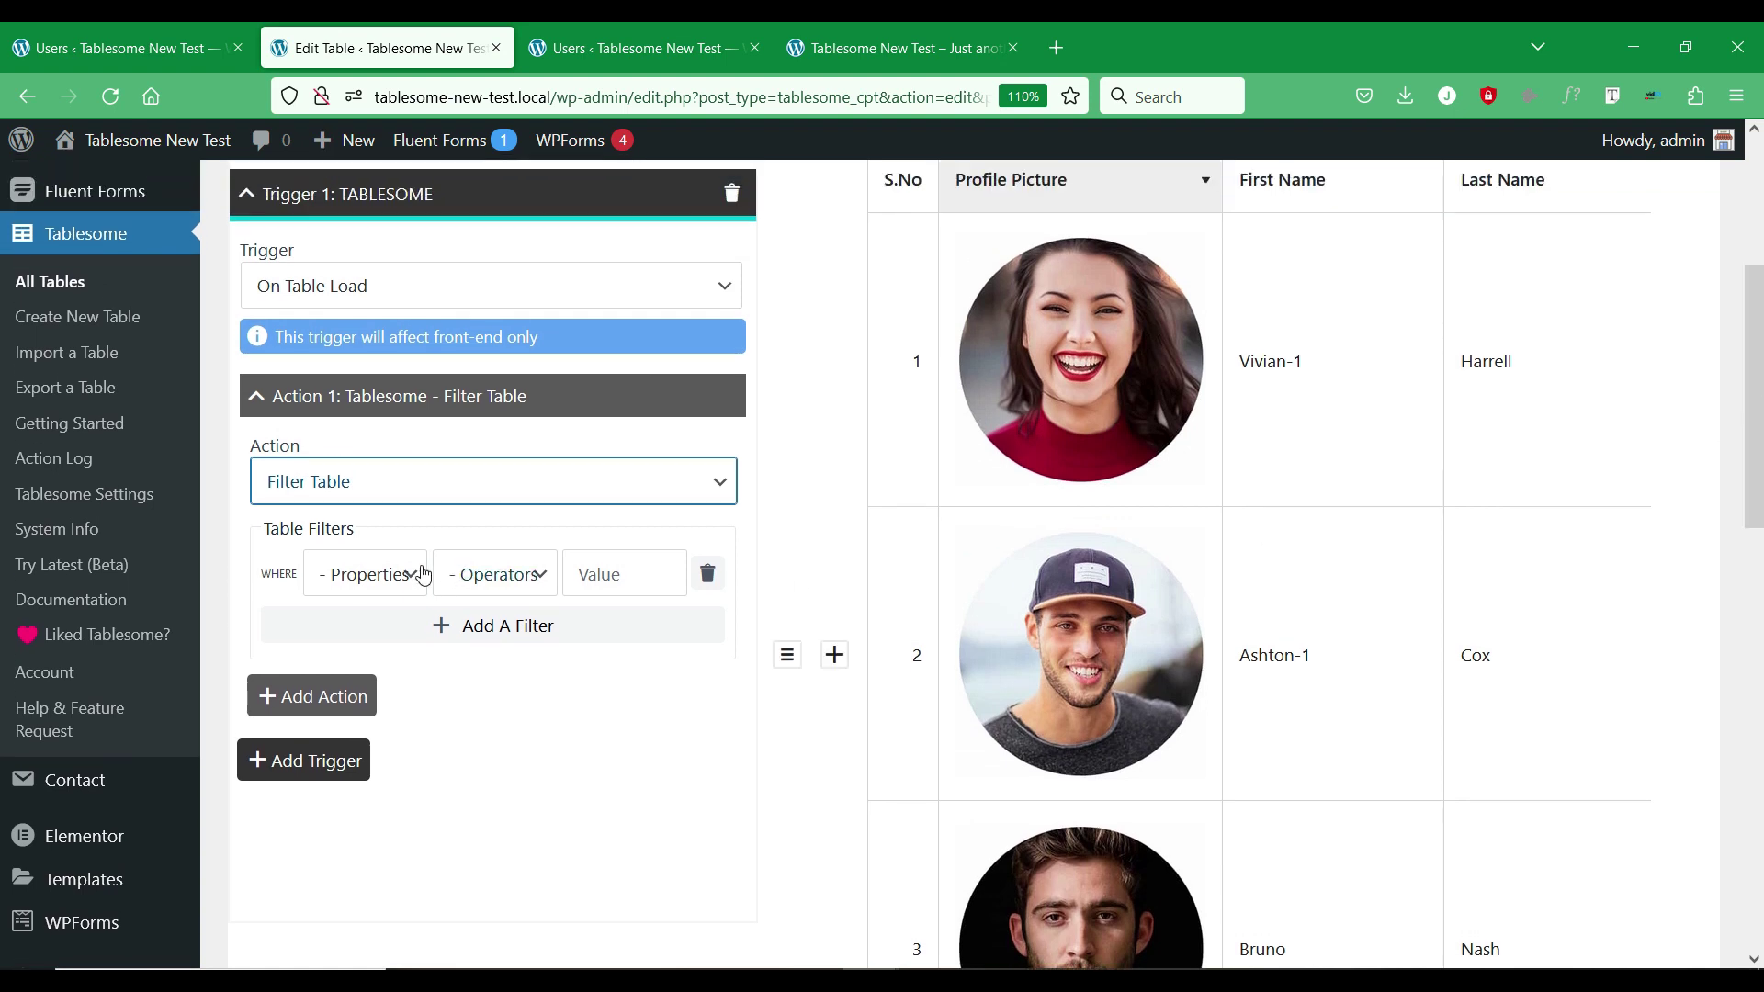
left_click(377, 582)
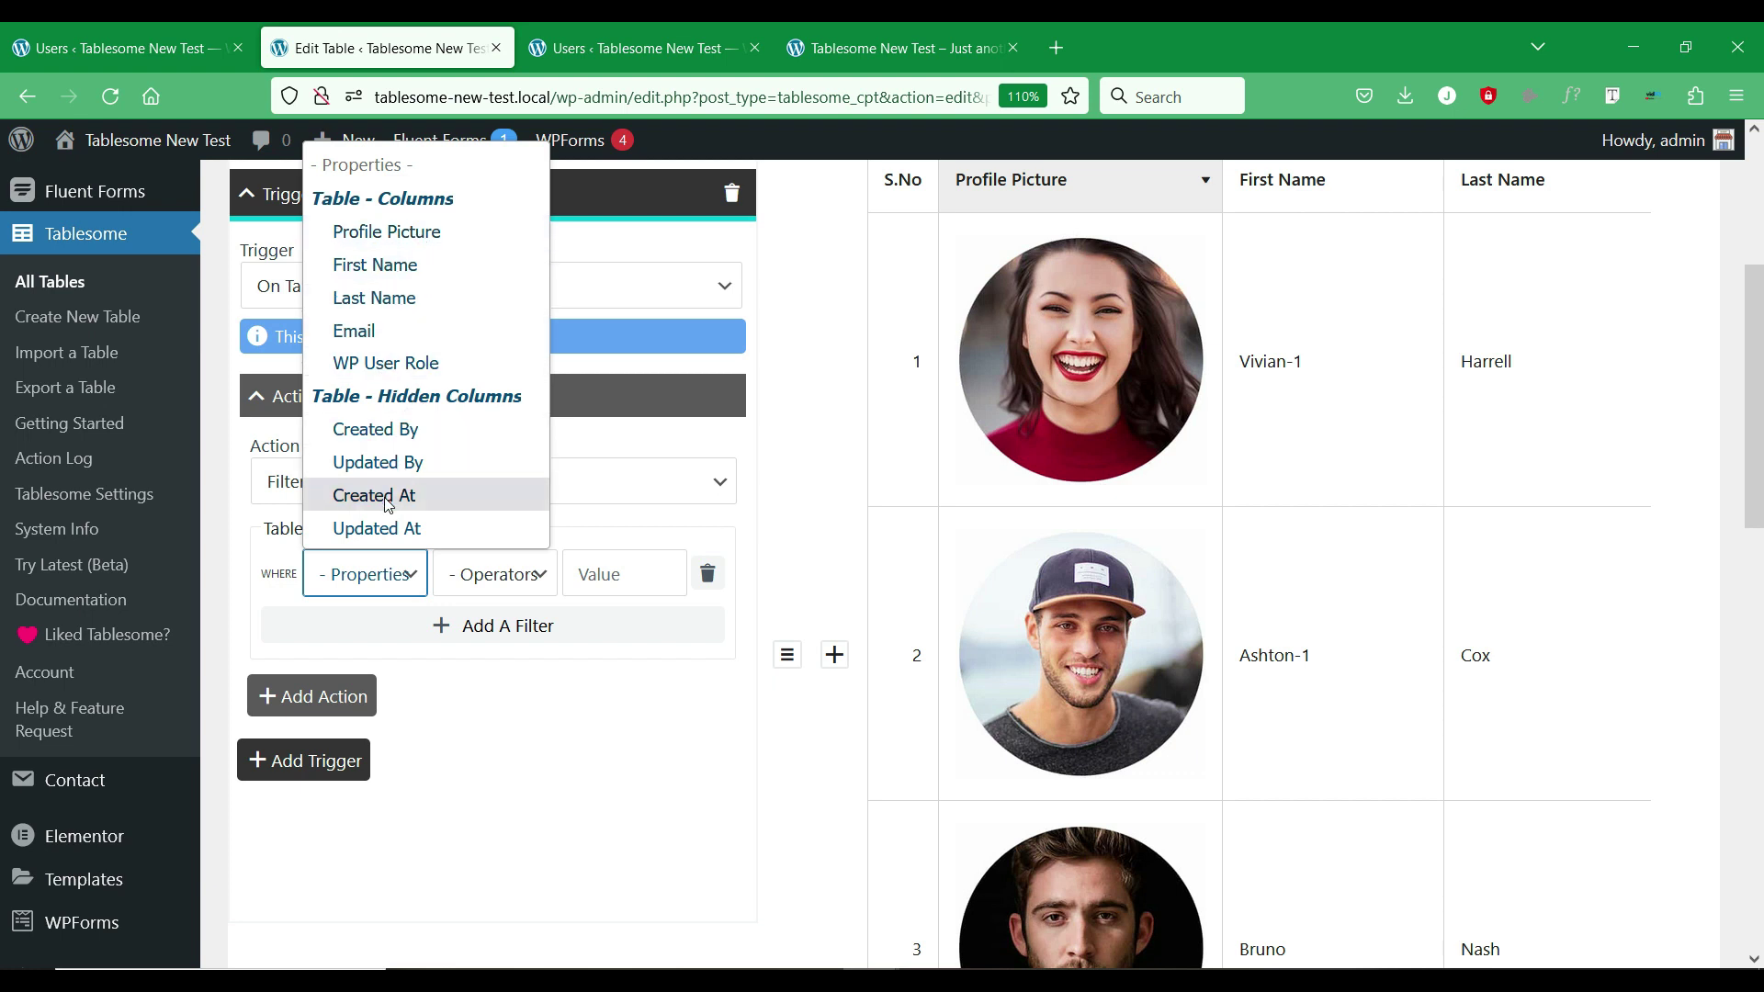
left_click(471, 779)
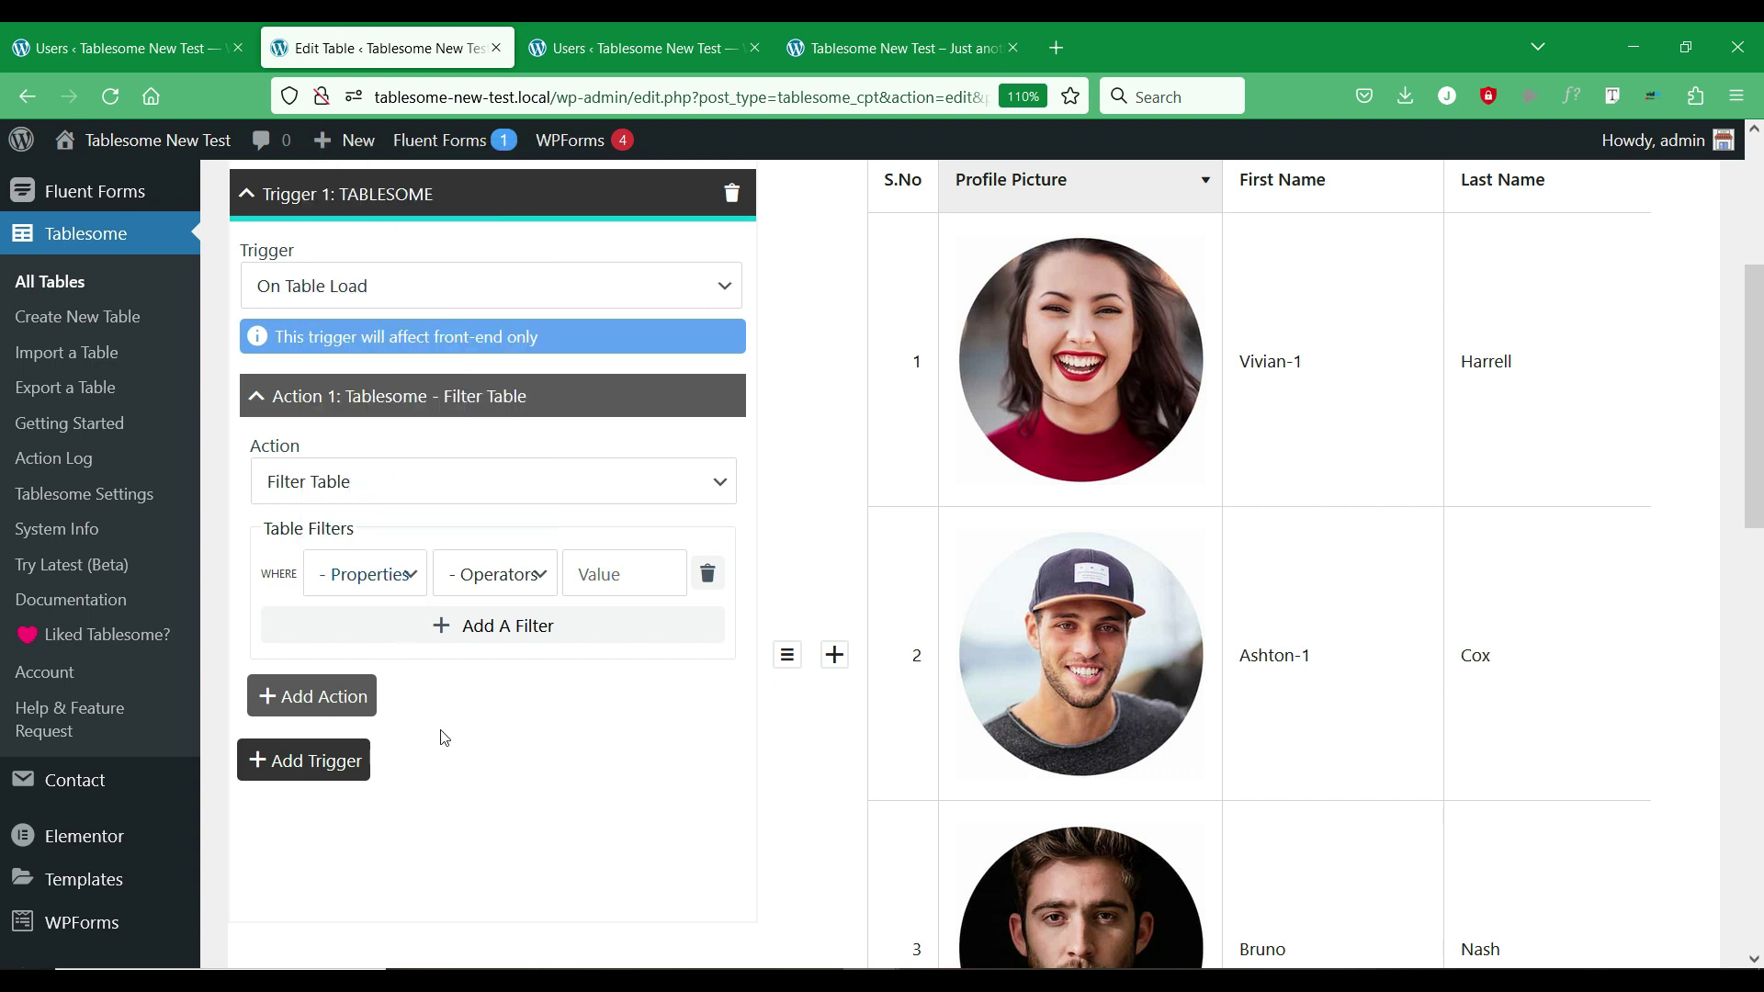
Set the first table filter to Created By, Equal to, Current Logged-In User.
left_click(372, 577)
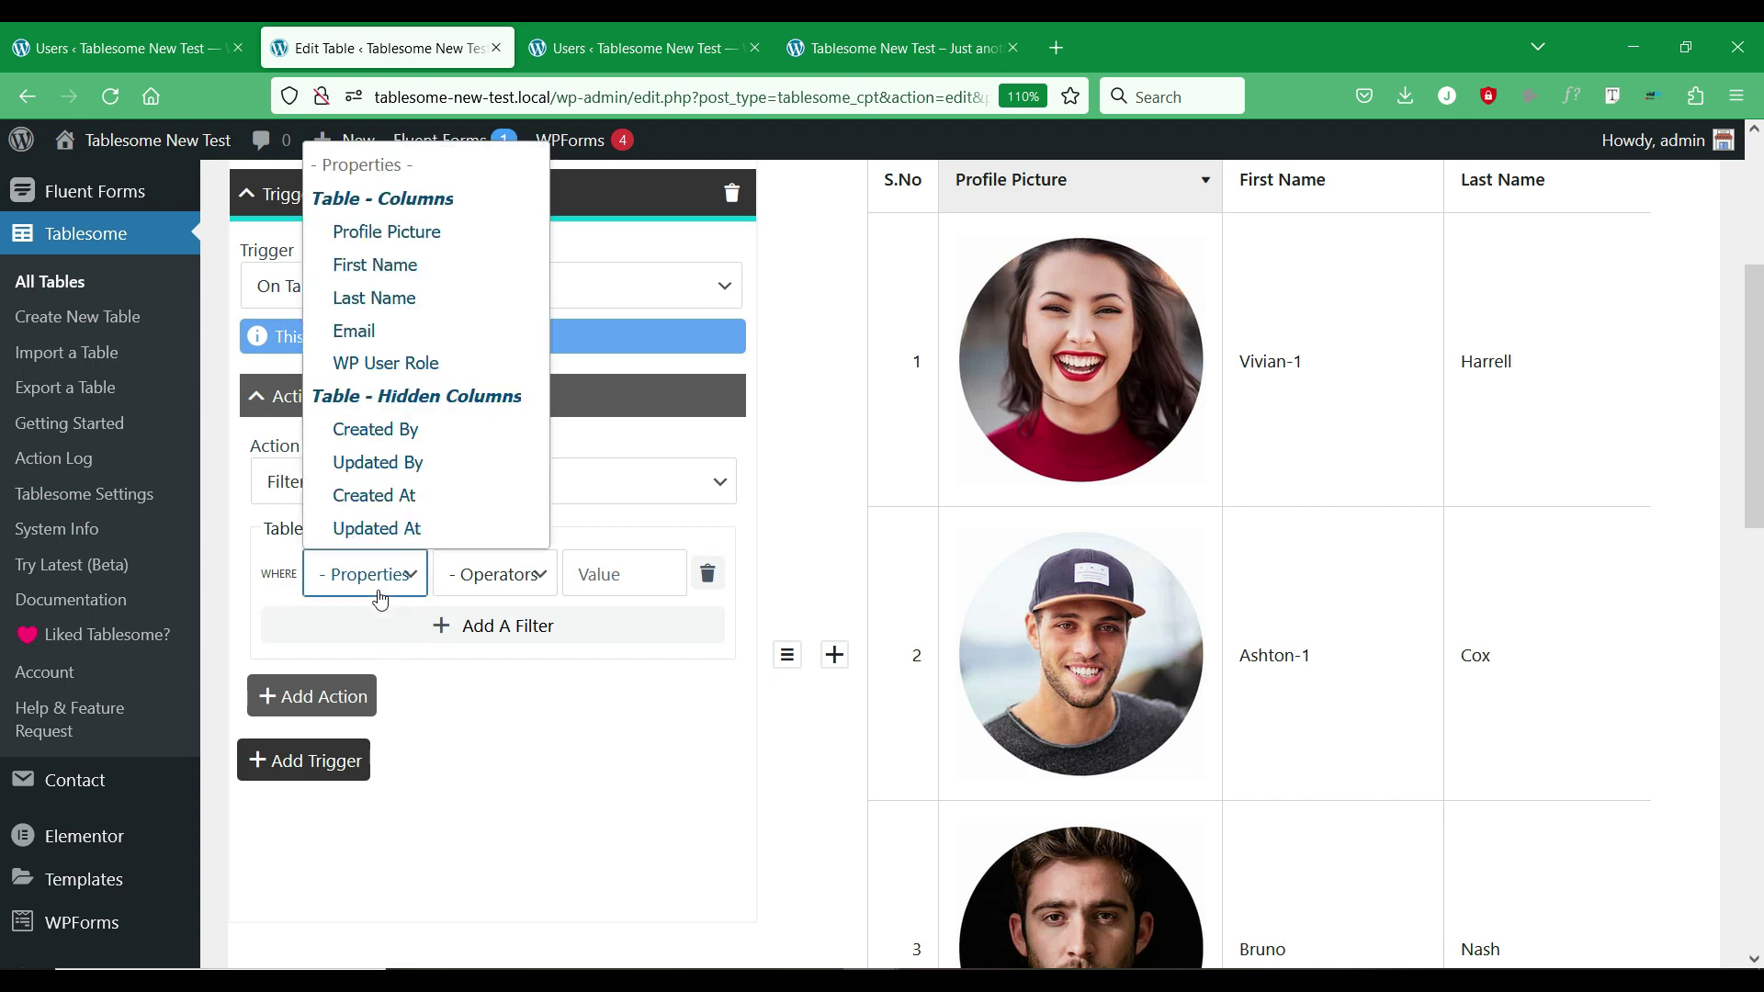
left_click(408, 432)
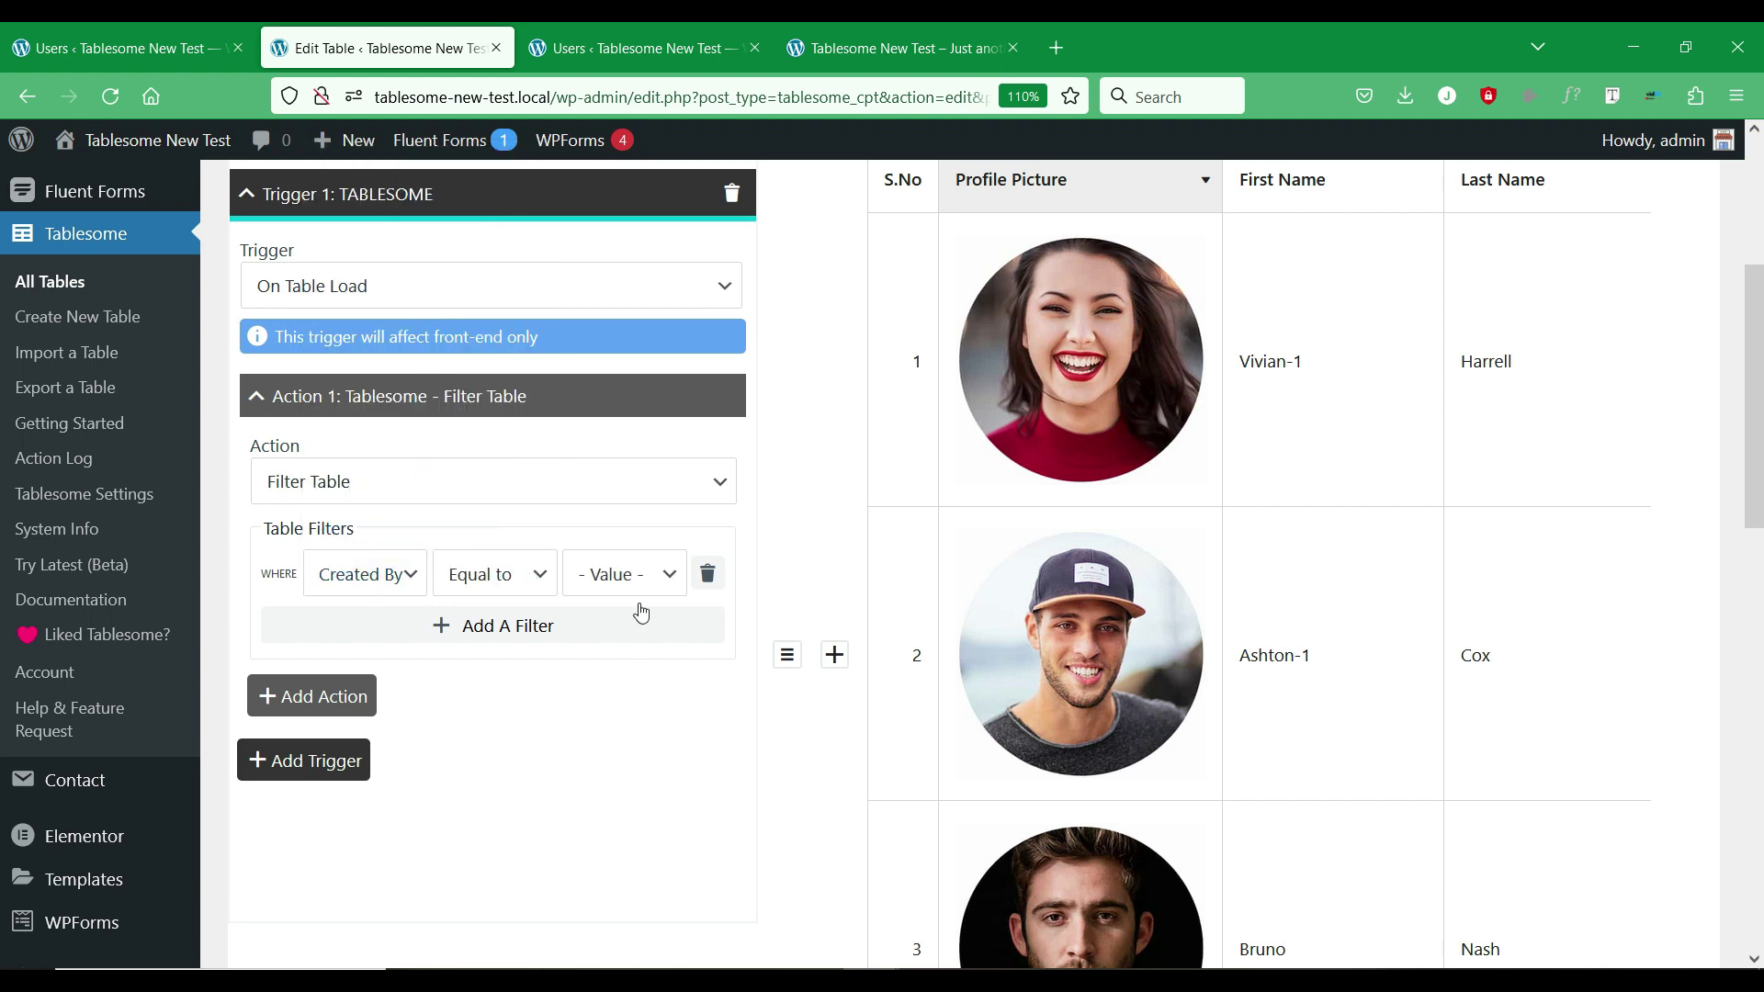
left_click(641, 571)
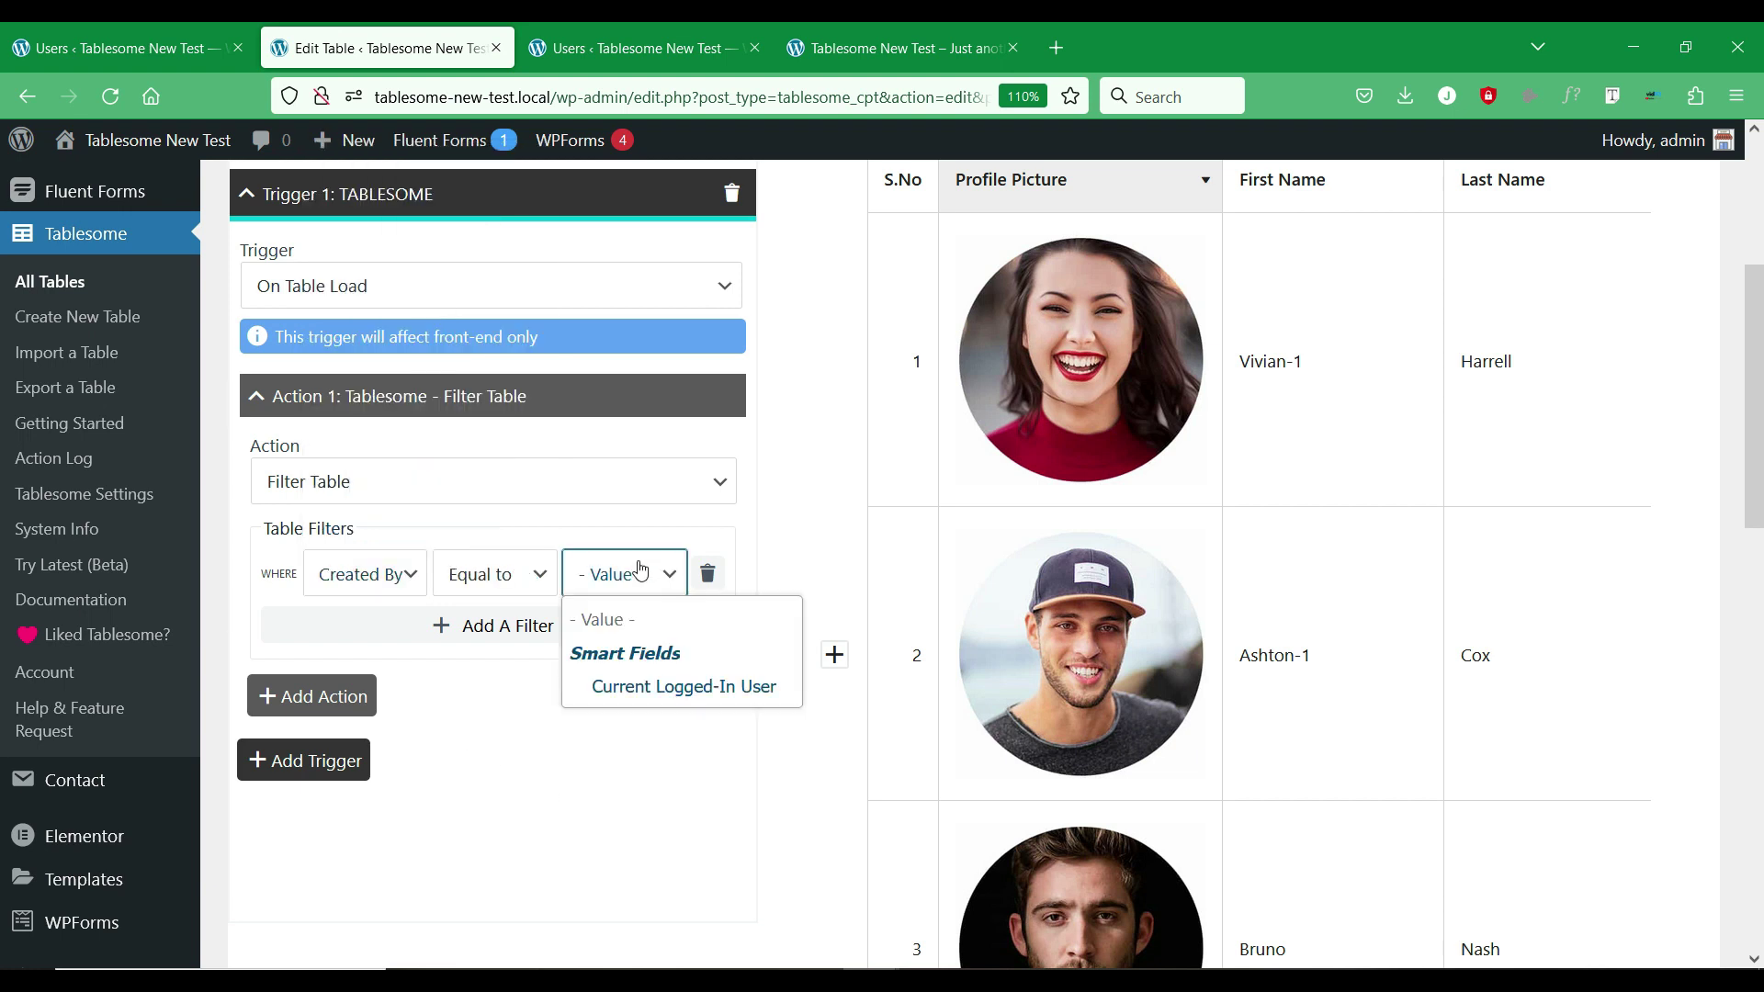
left_click(489, 579)
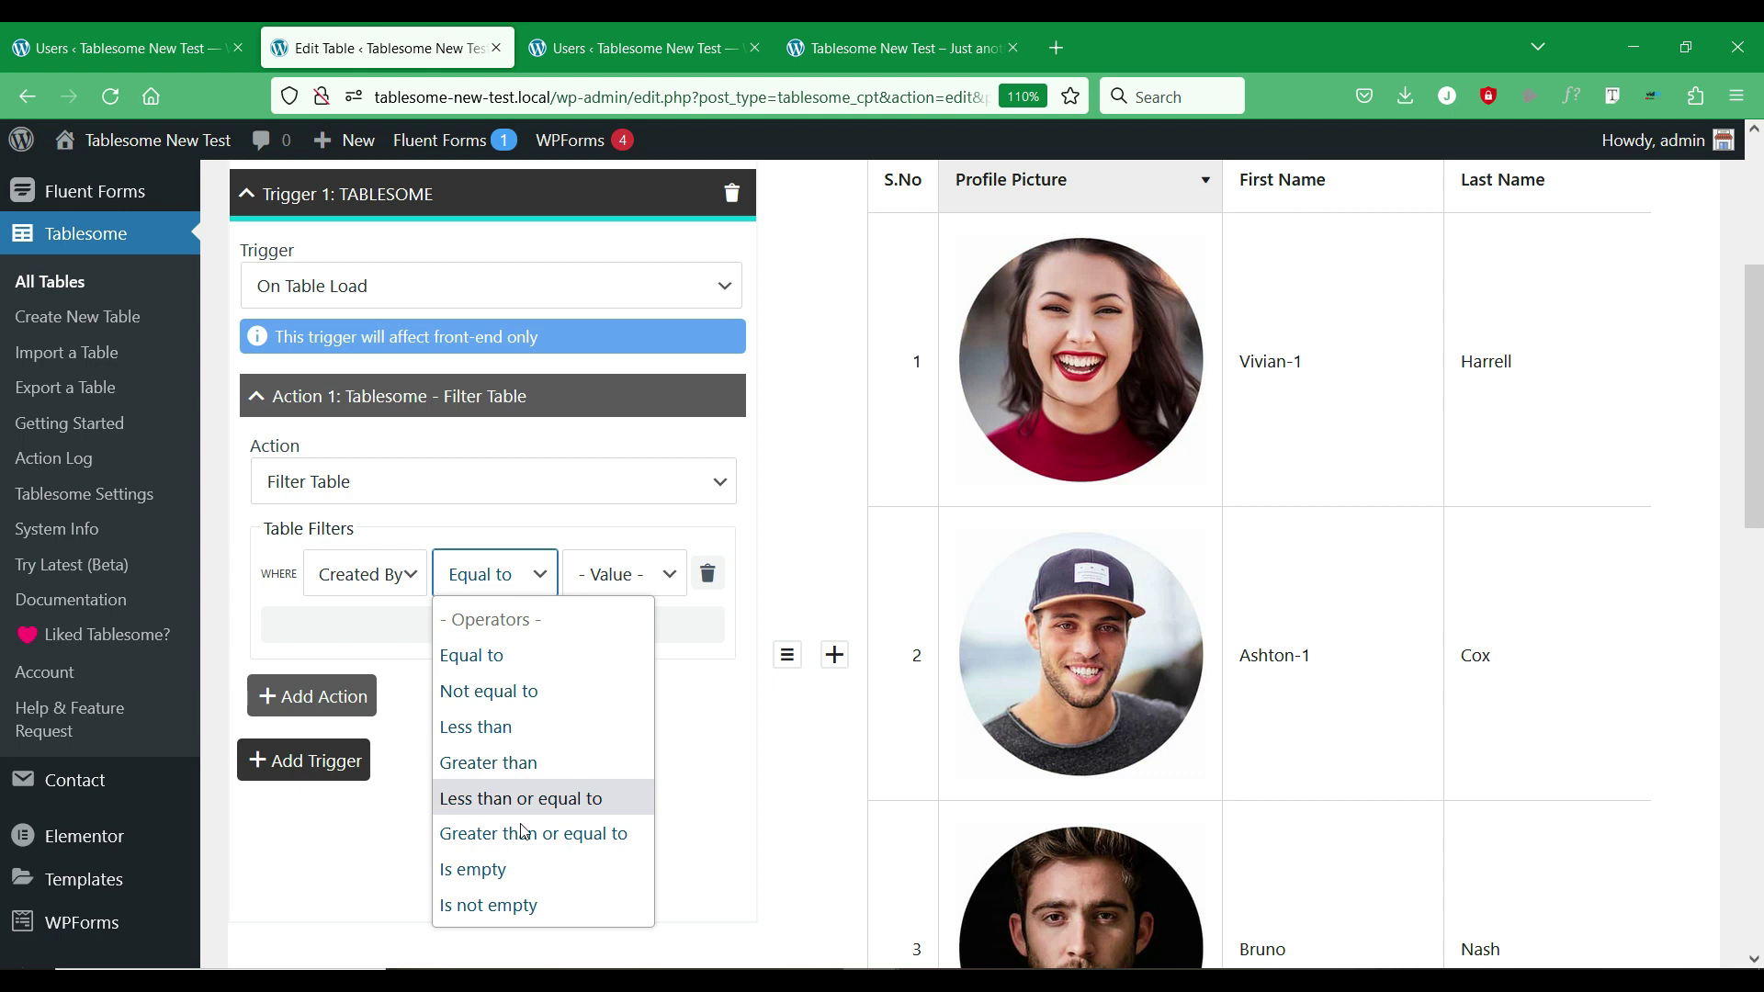
left_click(627, 579)
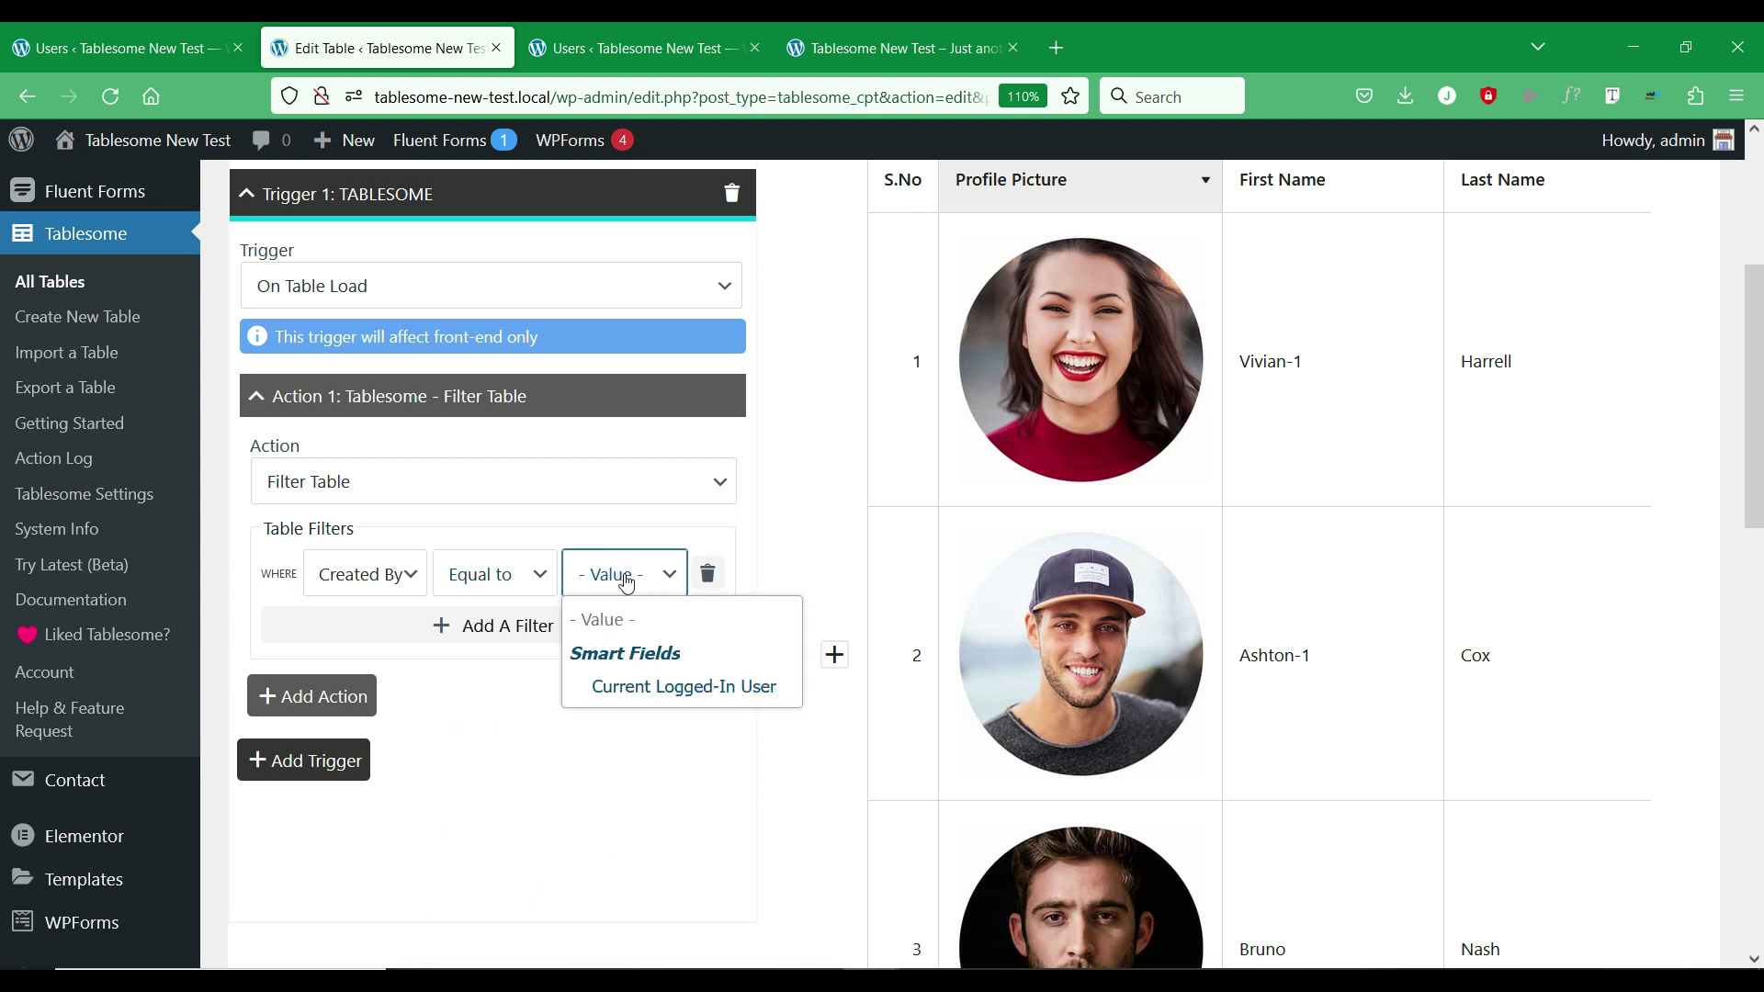
left_click(639, 689)
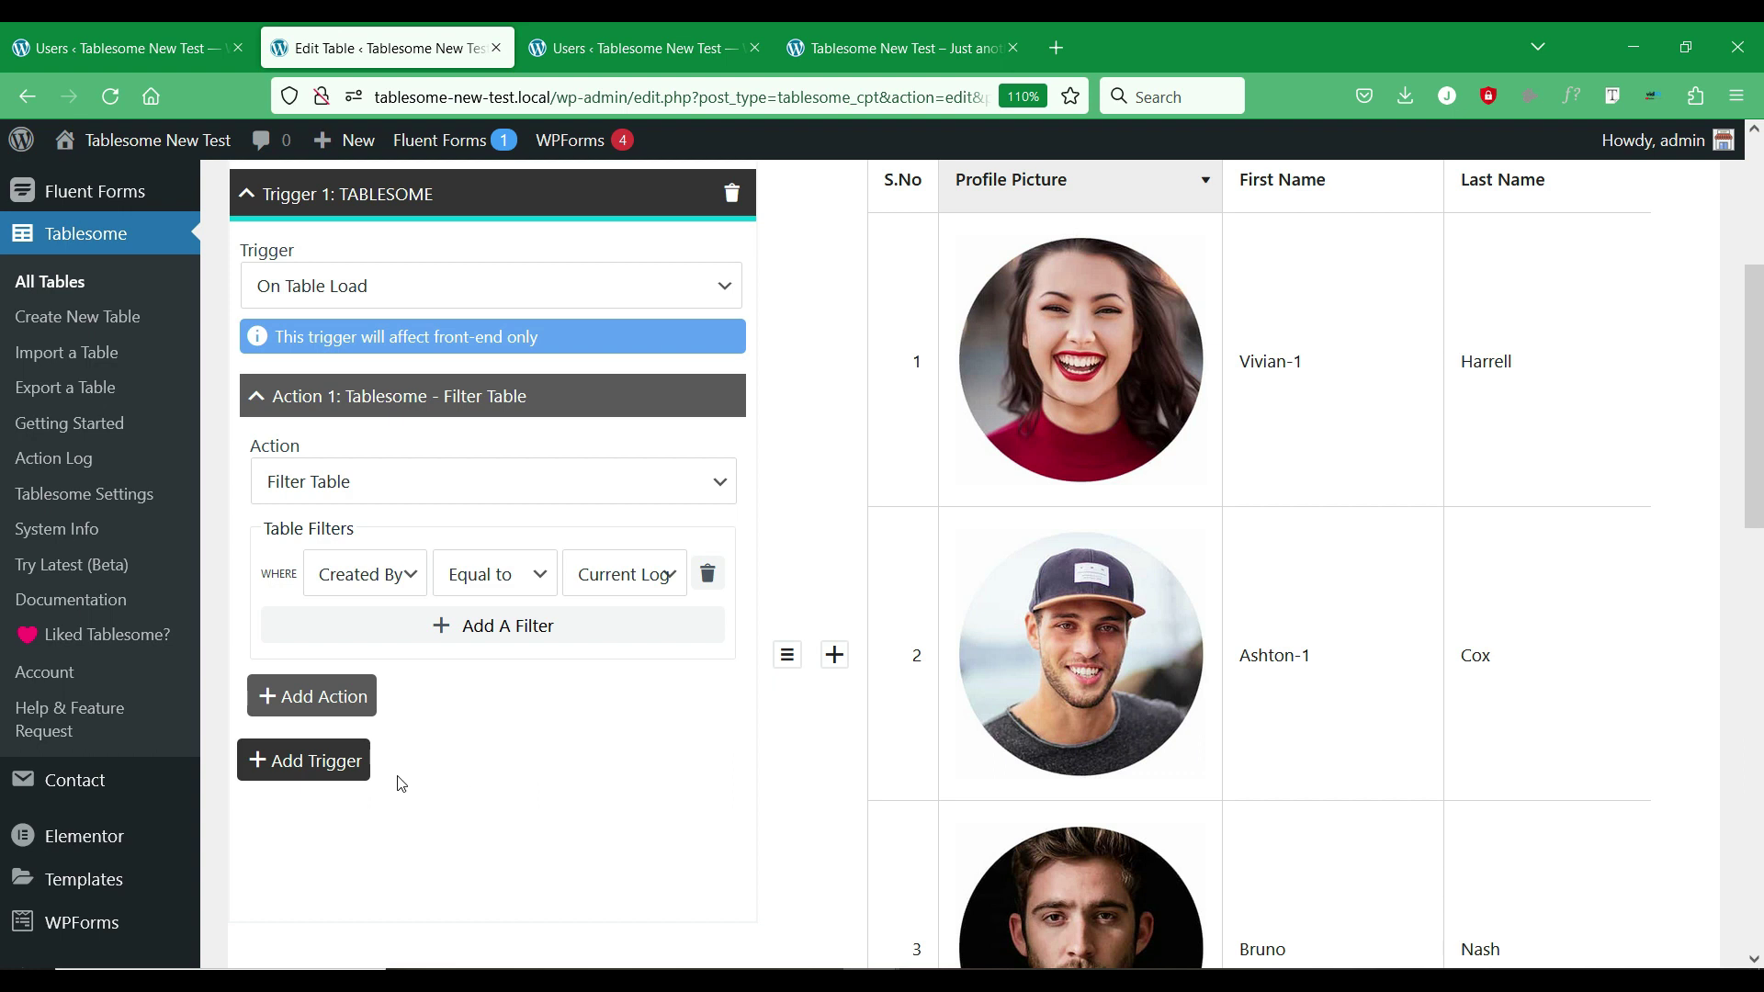
Try adding a second condition to the Filter Table action and remove its empty row.
left_click(530, 628)
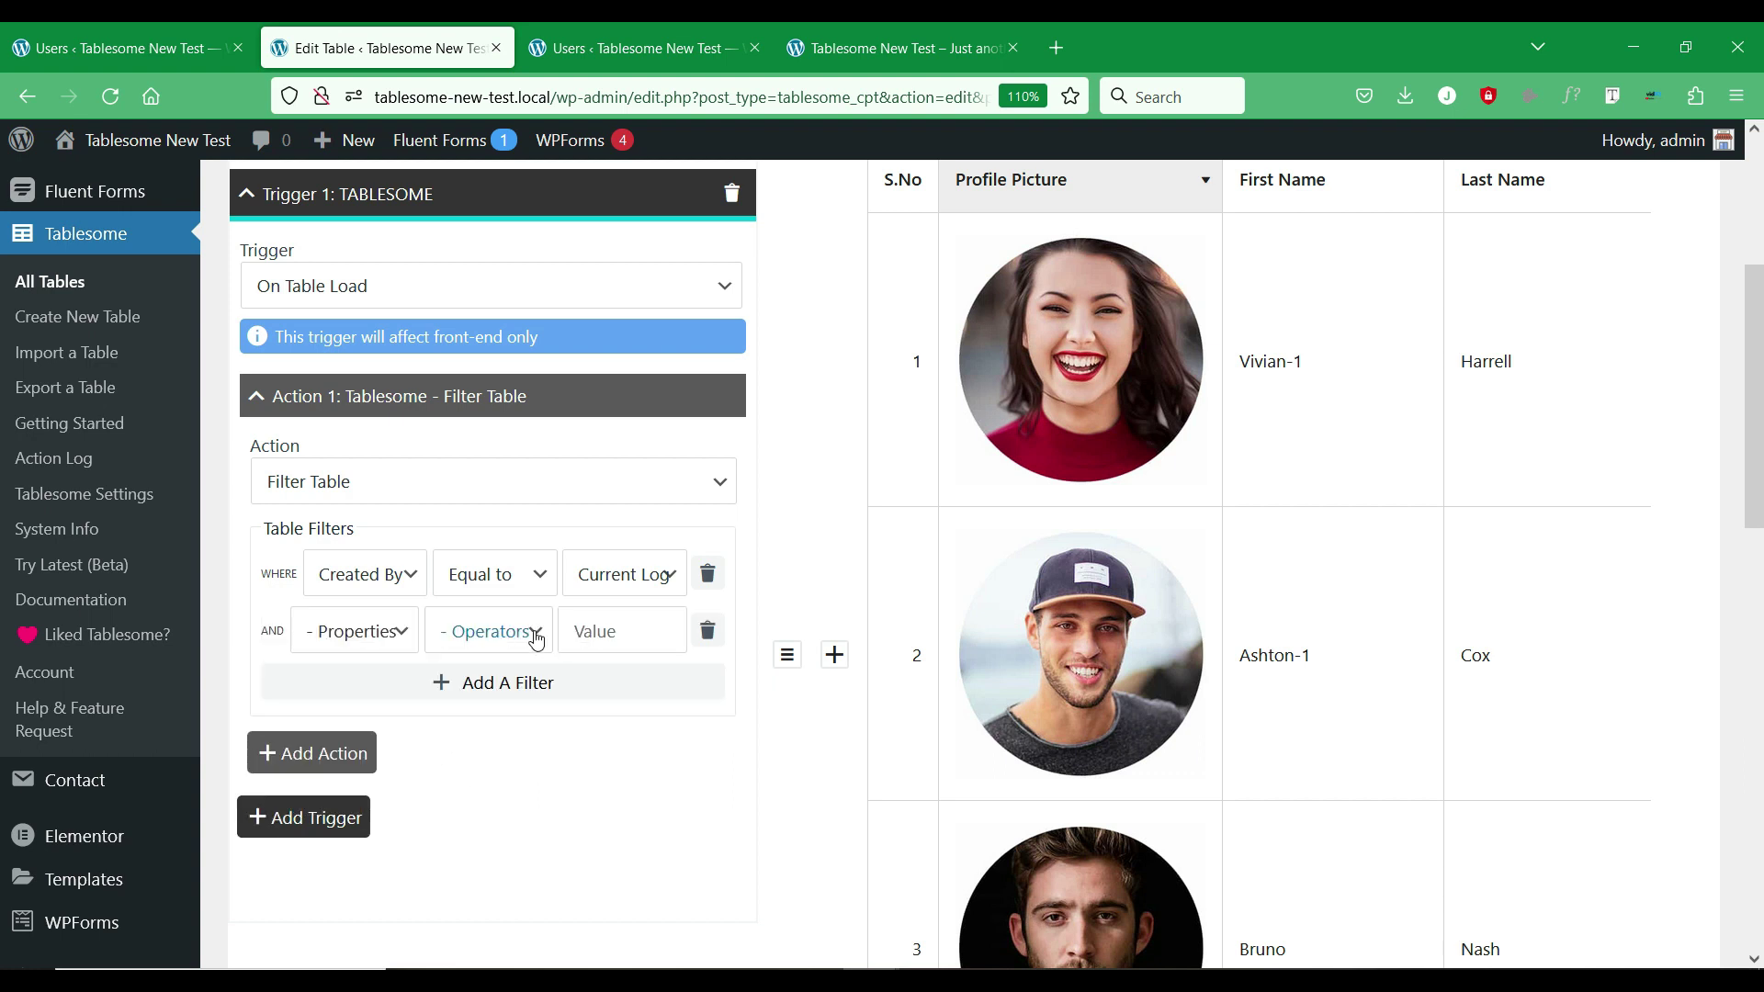
left_click(384, 643)
left_click(384, 648)
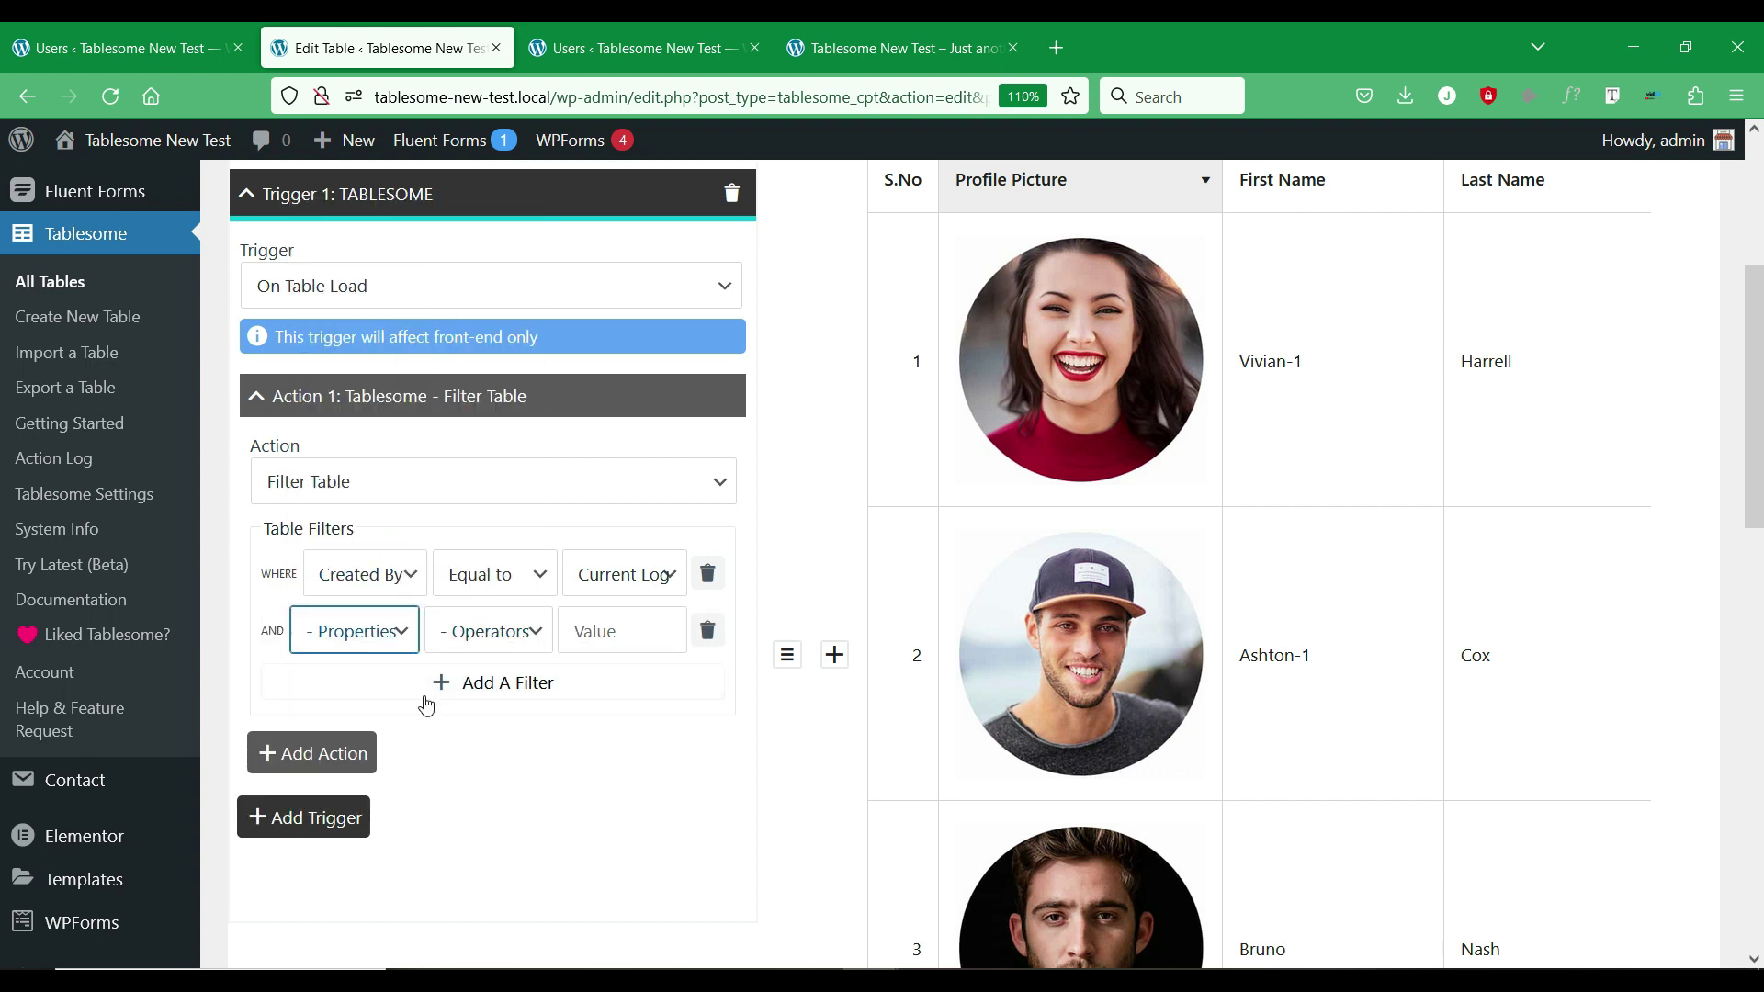
left_click(707, 630)
Update the table to save the logged-in user filter workflow.
scroll(412, 777, "down", 12)
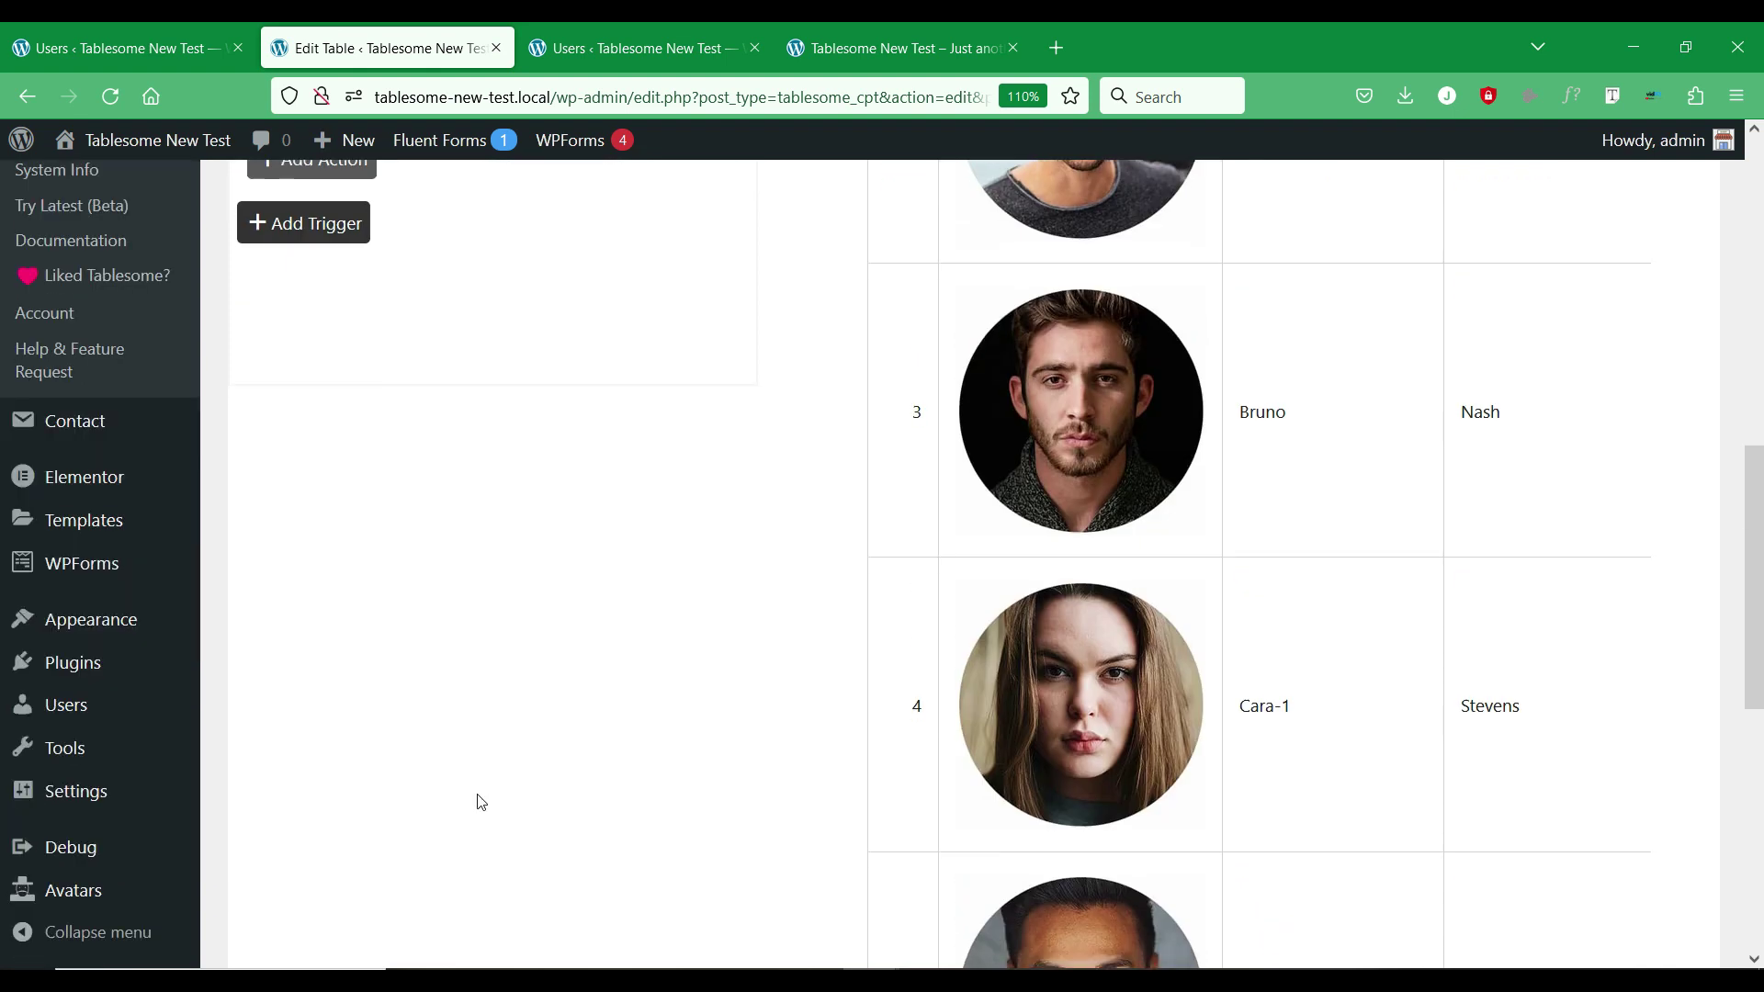
left_click(328, 595)
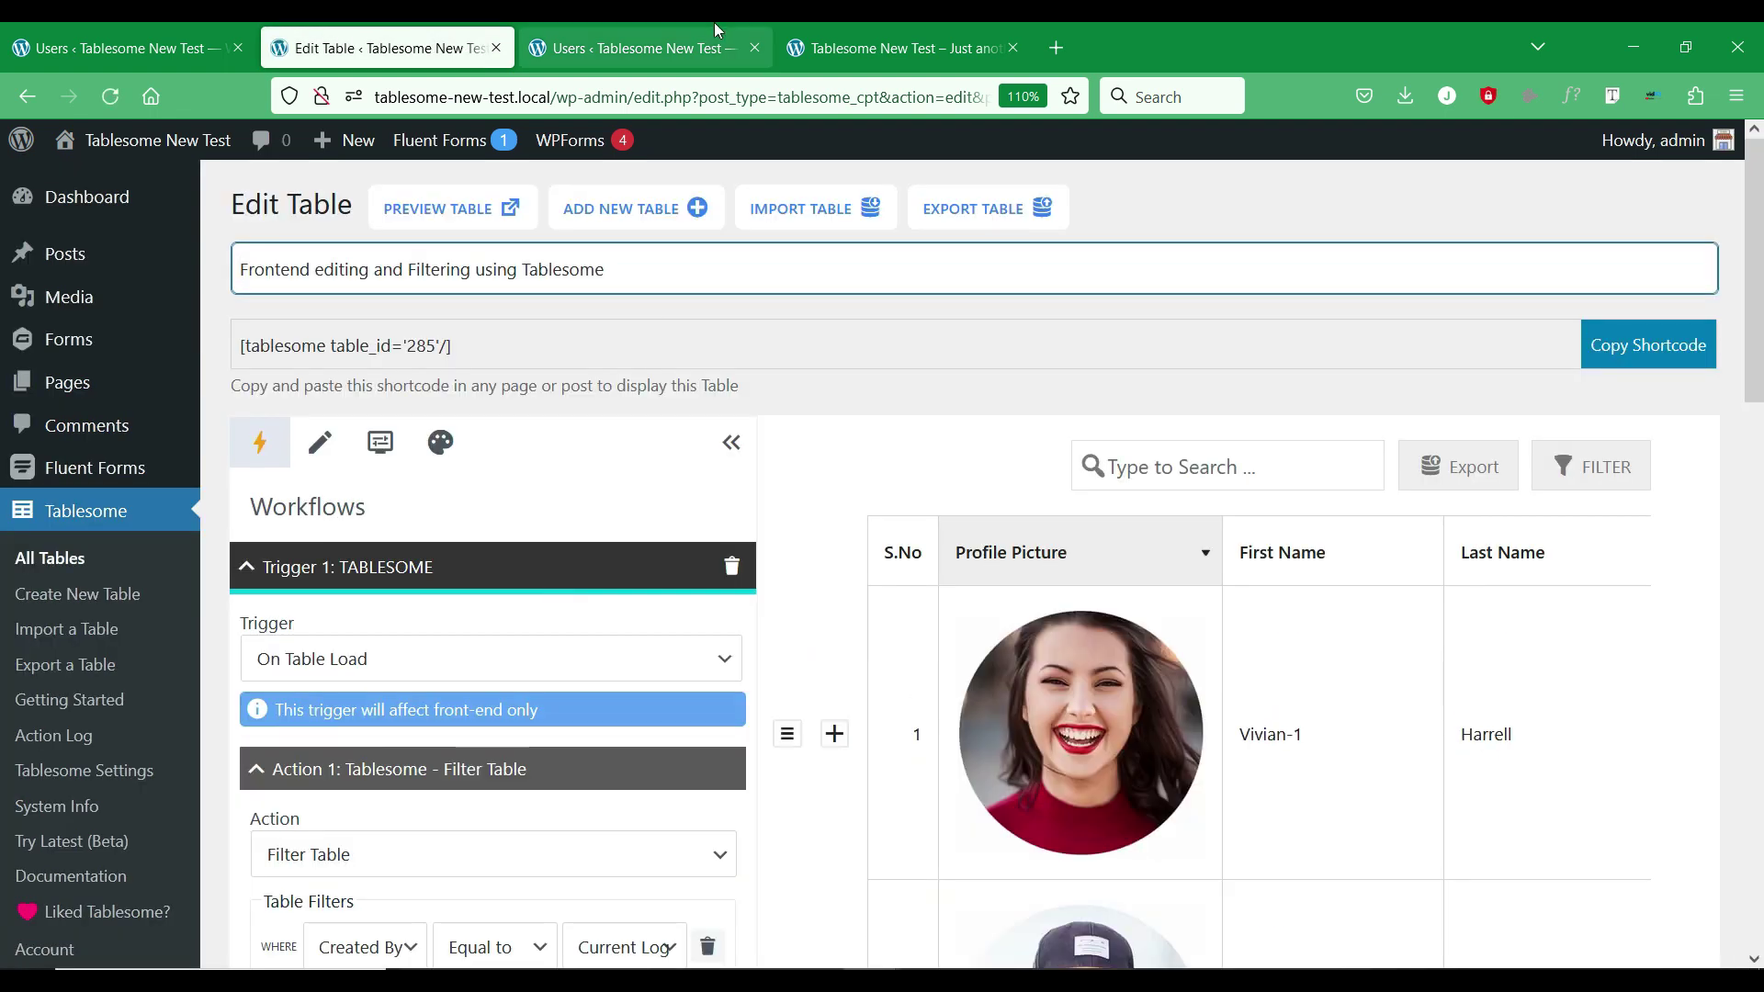
Switch from the admin account to the Editor user listed last on the Users page.
left_click(662, 30)
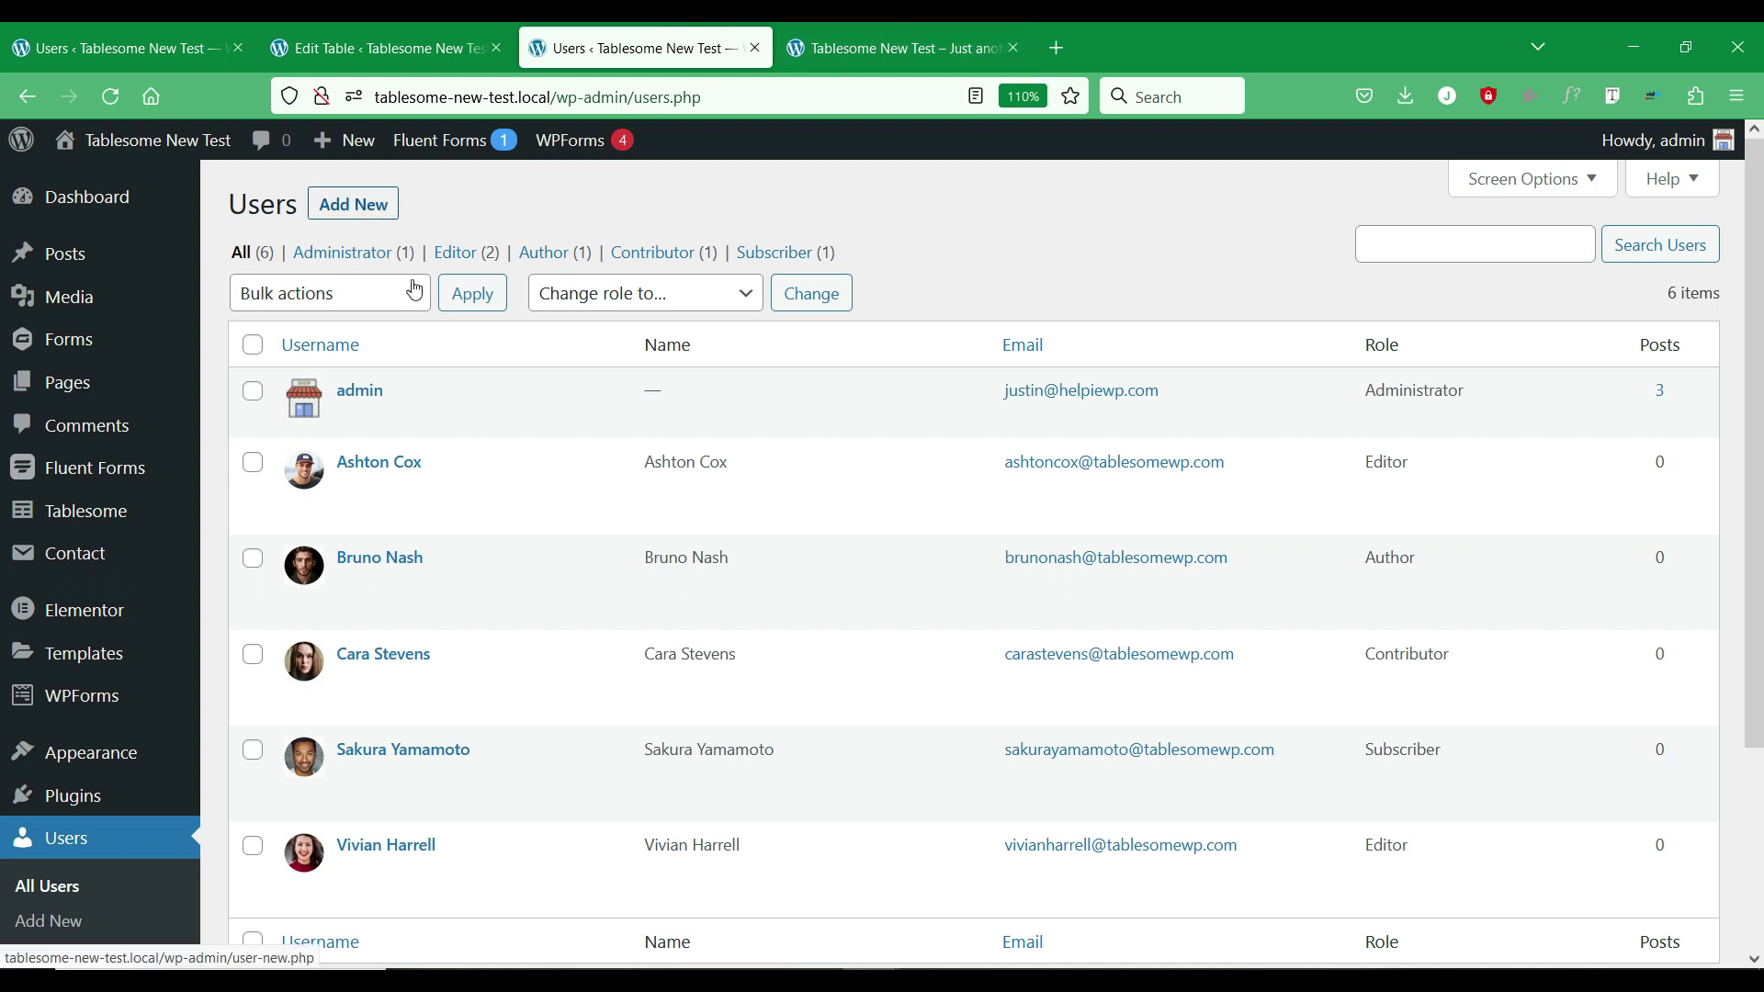
scroll(401, 628, "down", 3)
left_click(372, 766)
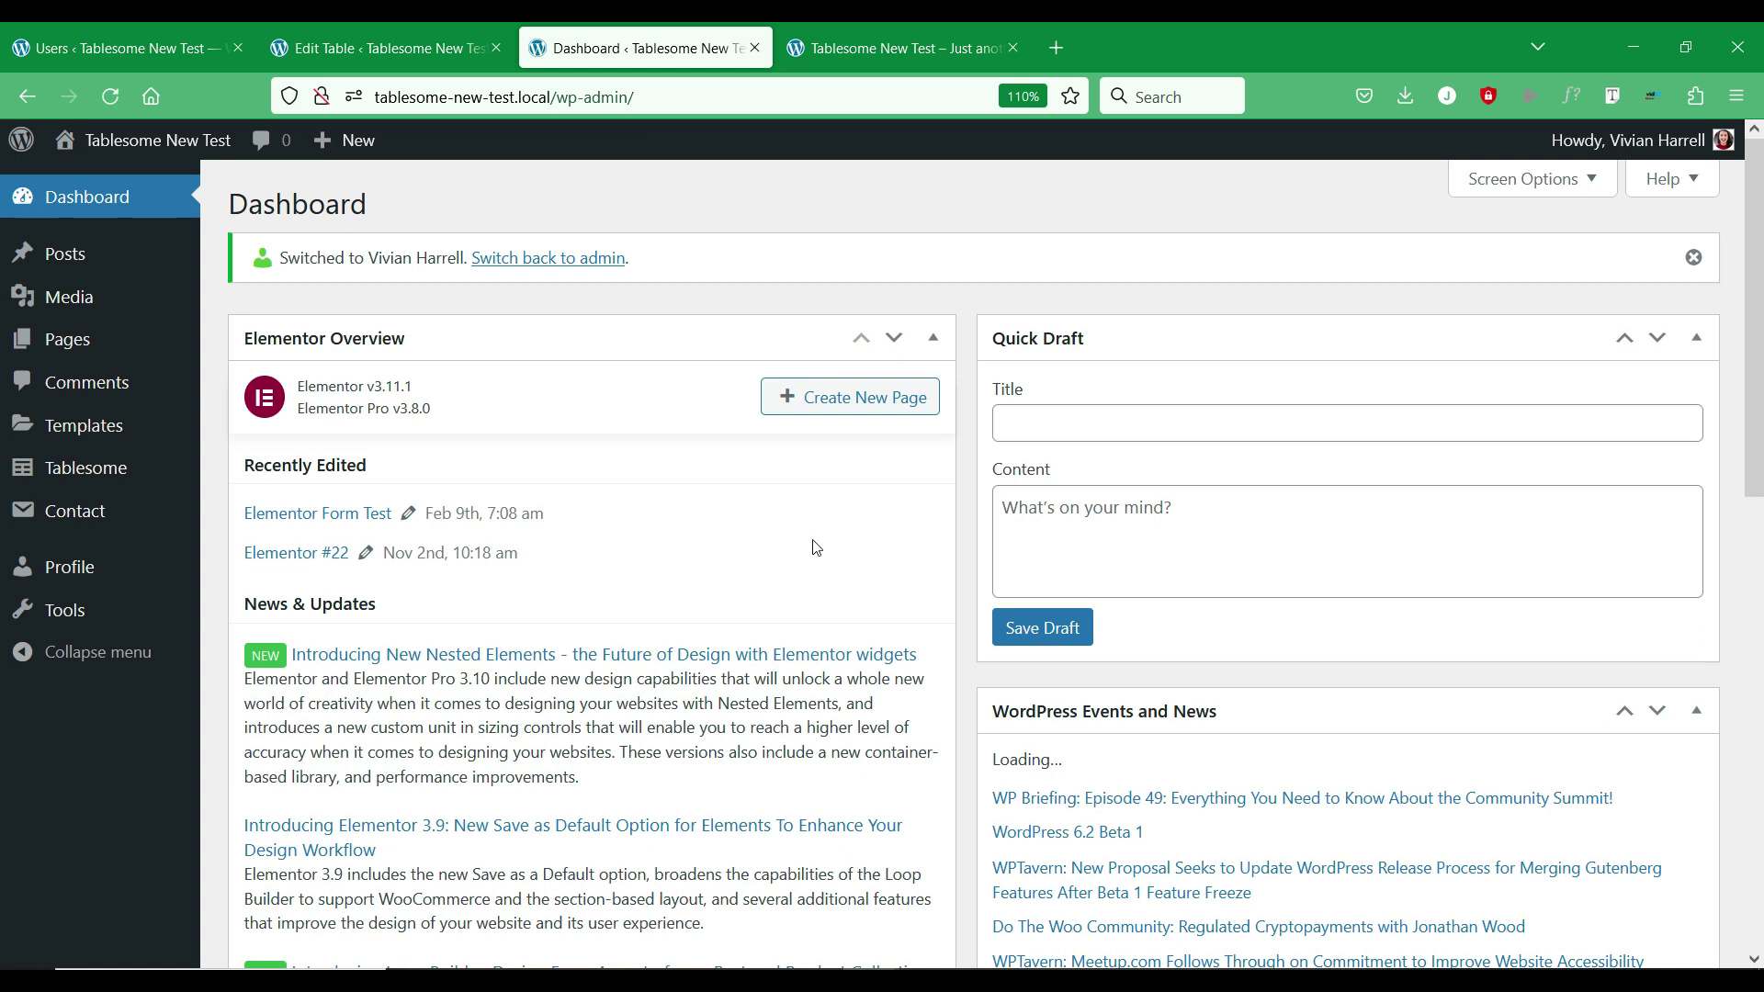
Reload the frontend home page under the switched Editor account and check which table records are shown.
left_click(874, 50)
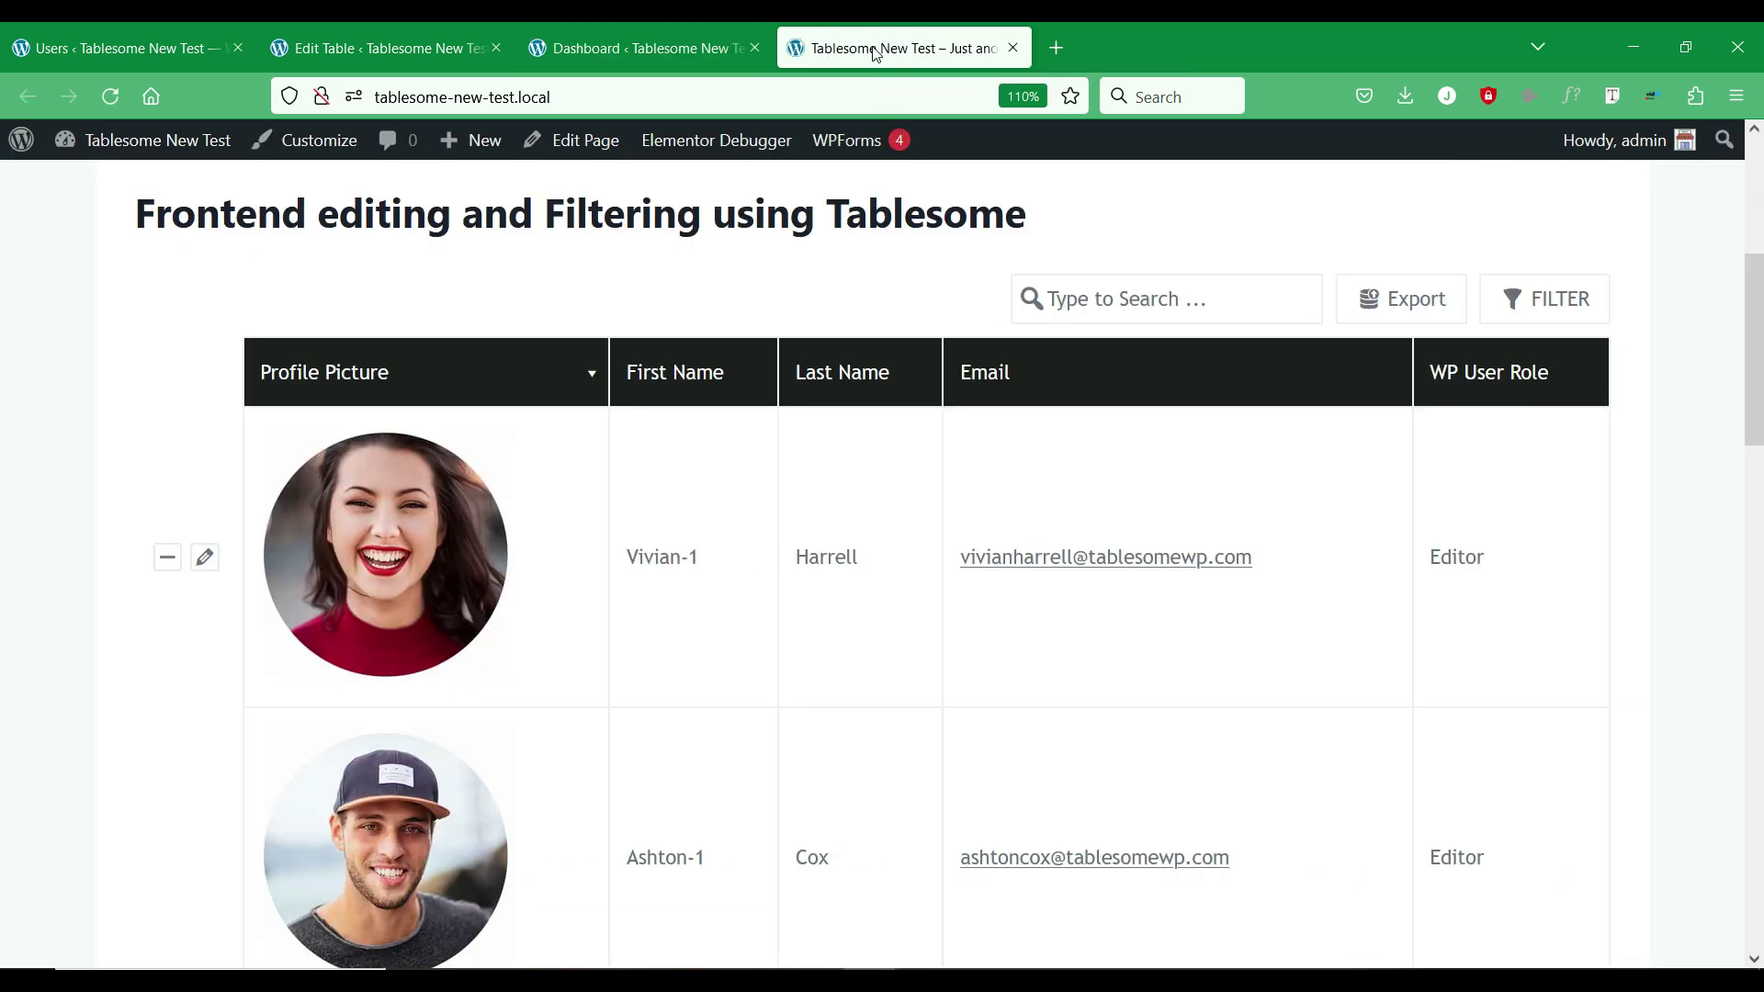
scroll(583, 276, "up", 2)
right_click(615, 267)
left_click(758, 289)
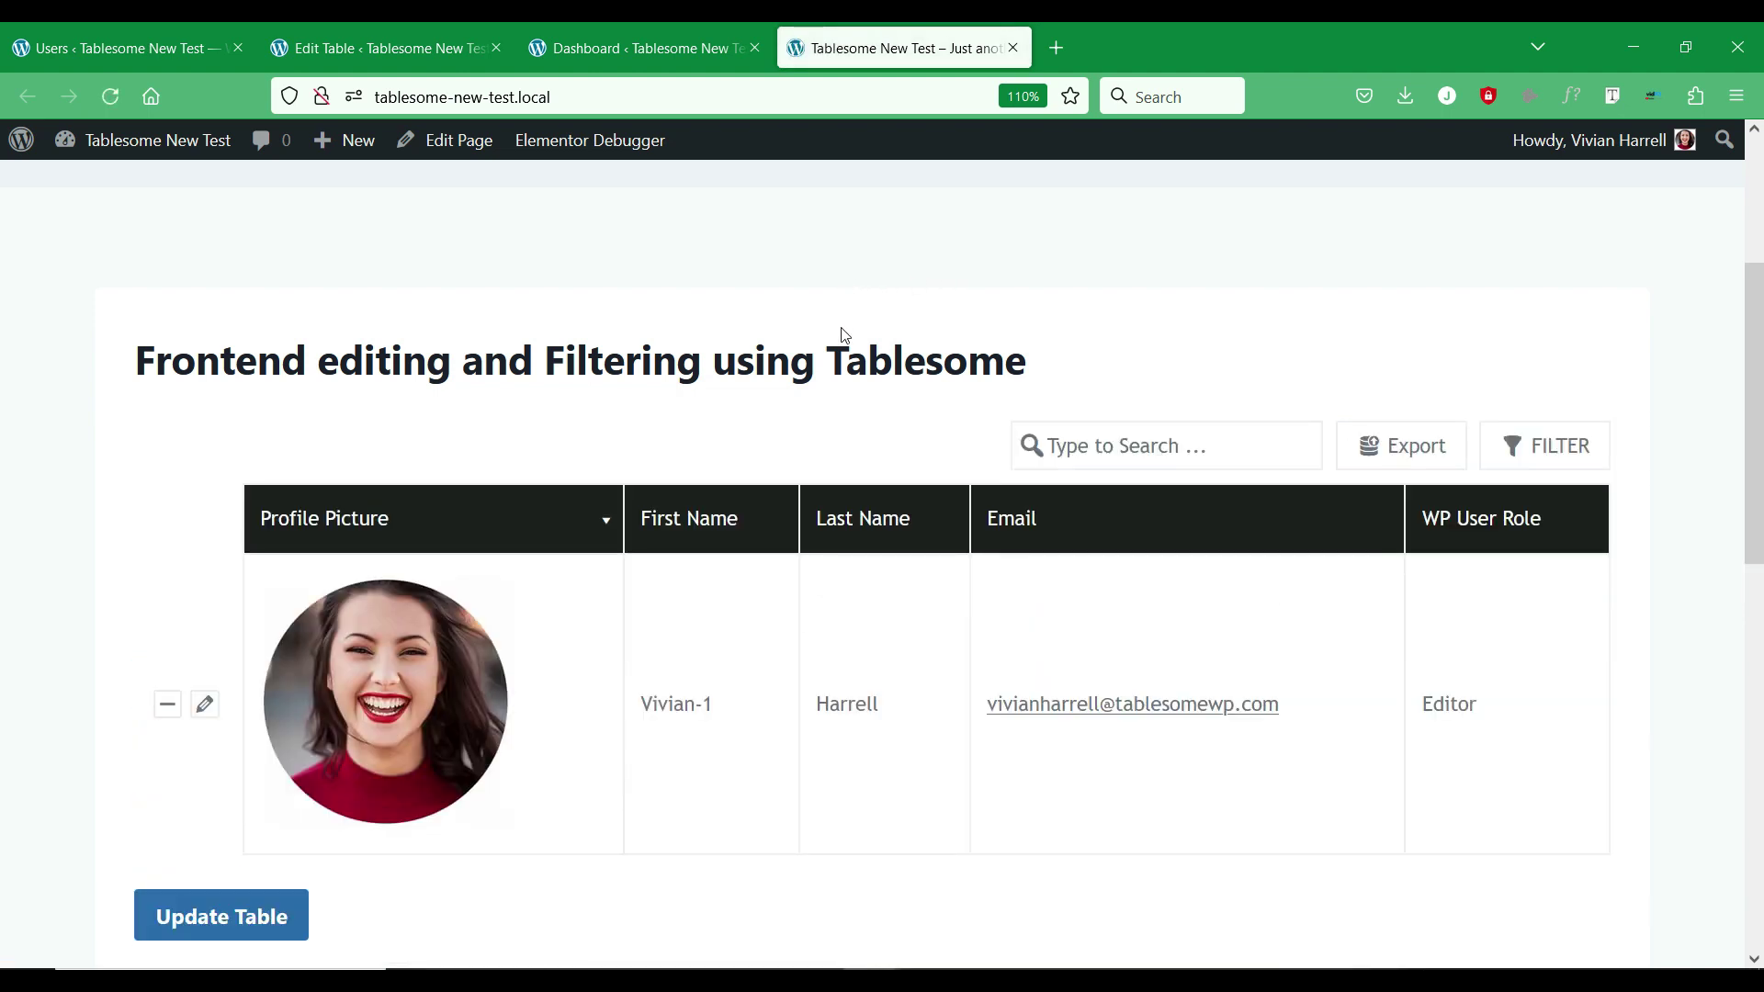
scroll(409, 635, "down", 2)
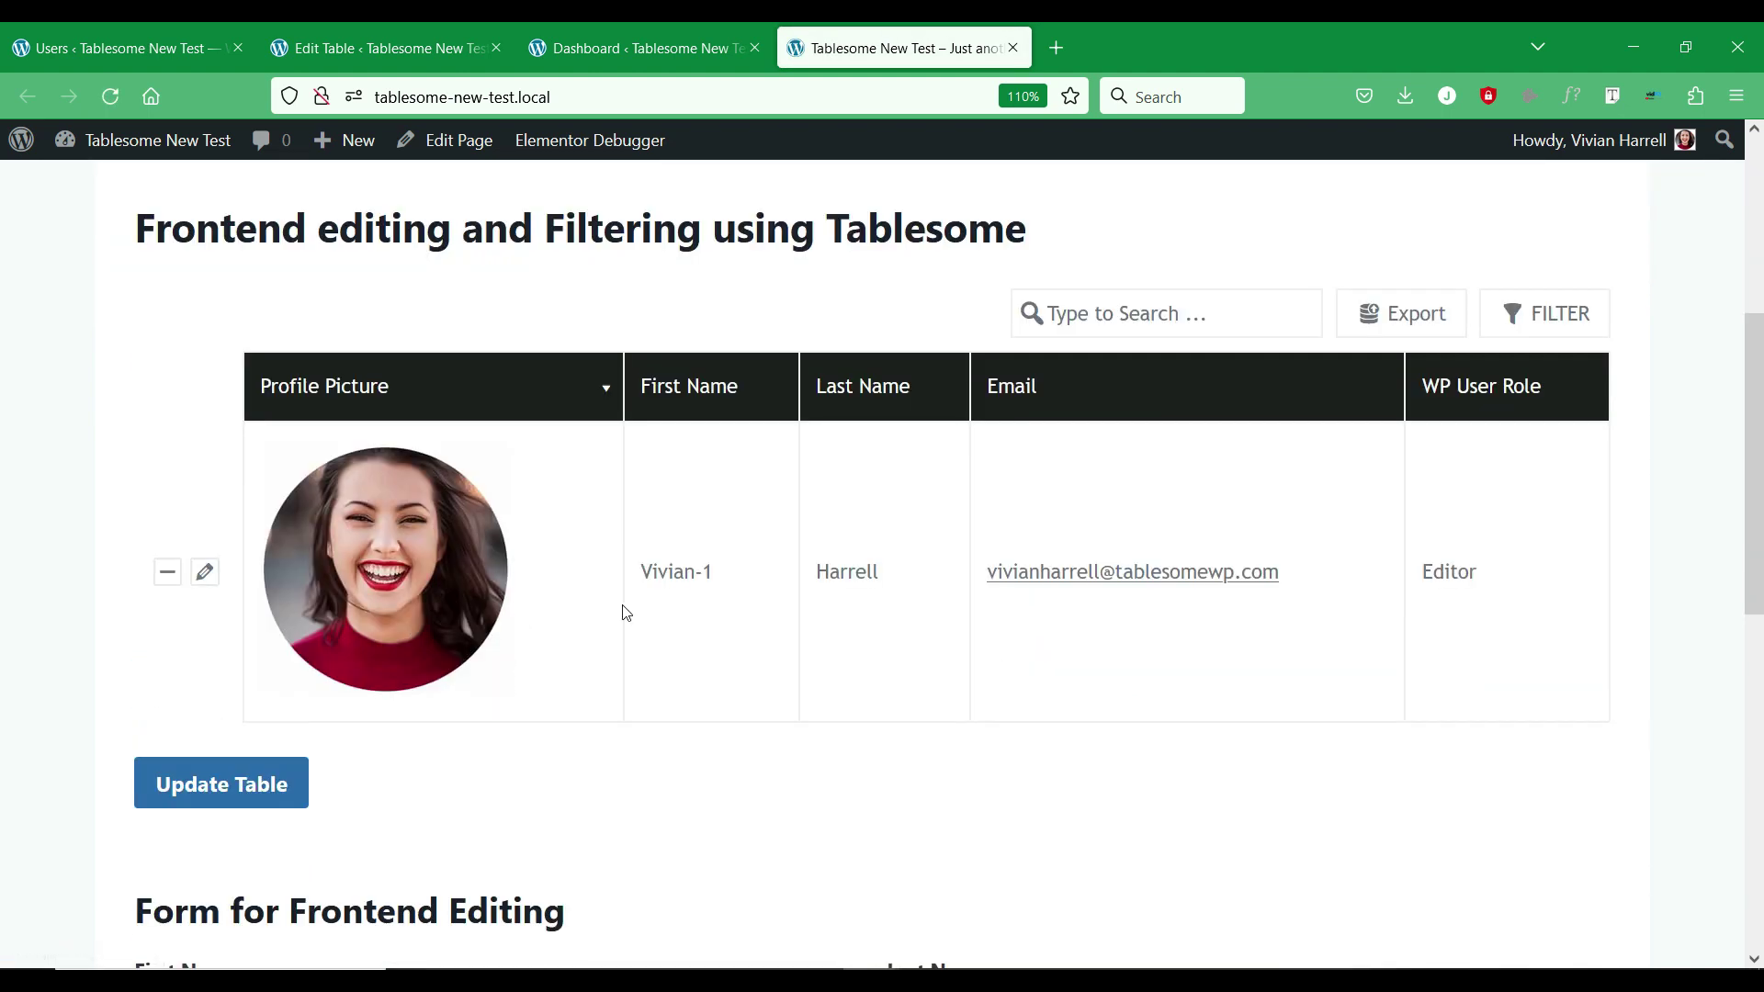
Change the suffix of the record's First Name to -2 in the frontend table and update the table.
left_click(742, 639)
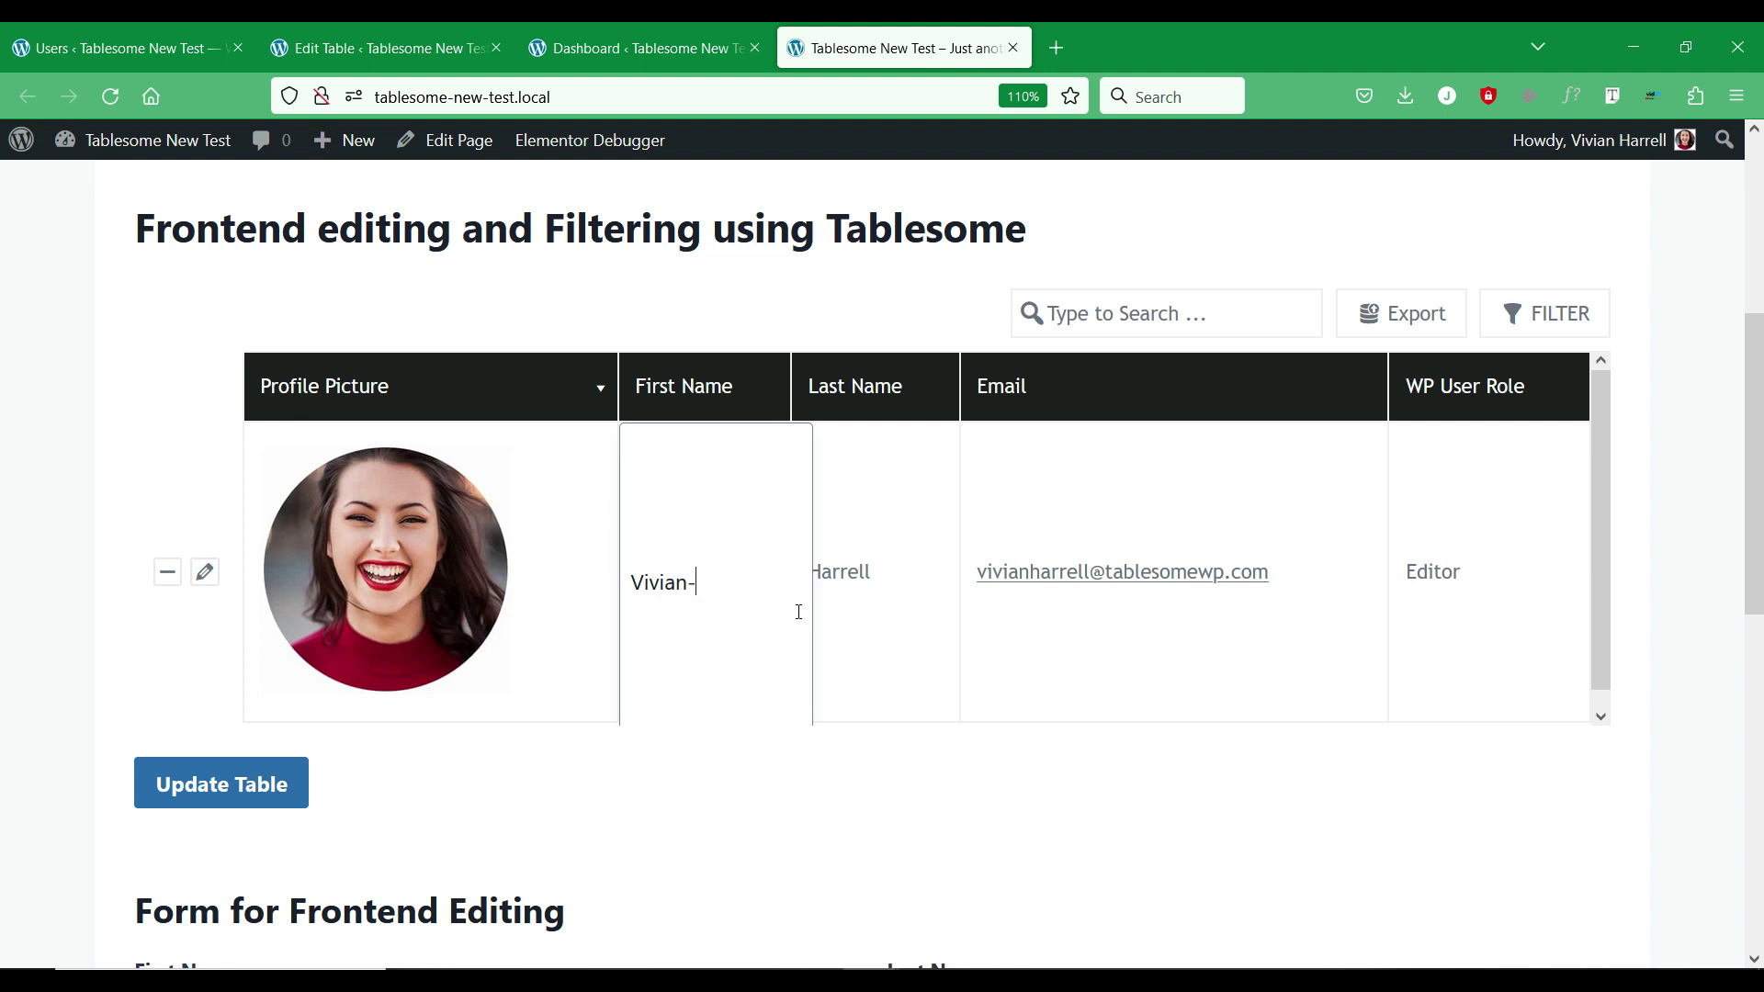
type("2")
key("Return")
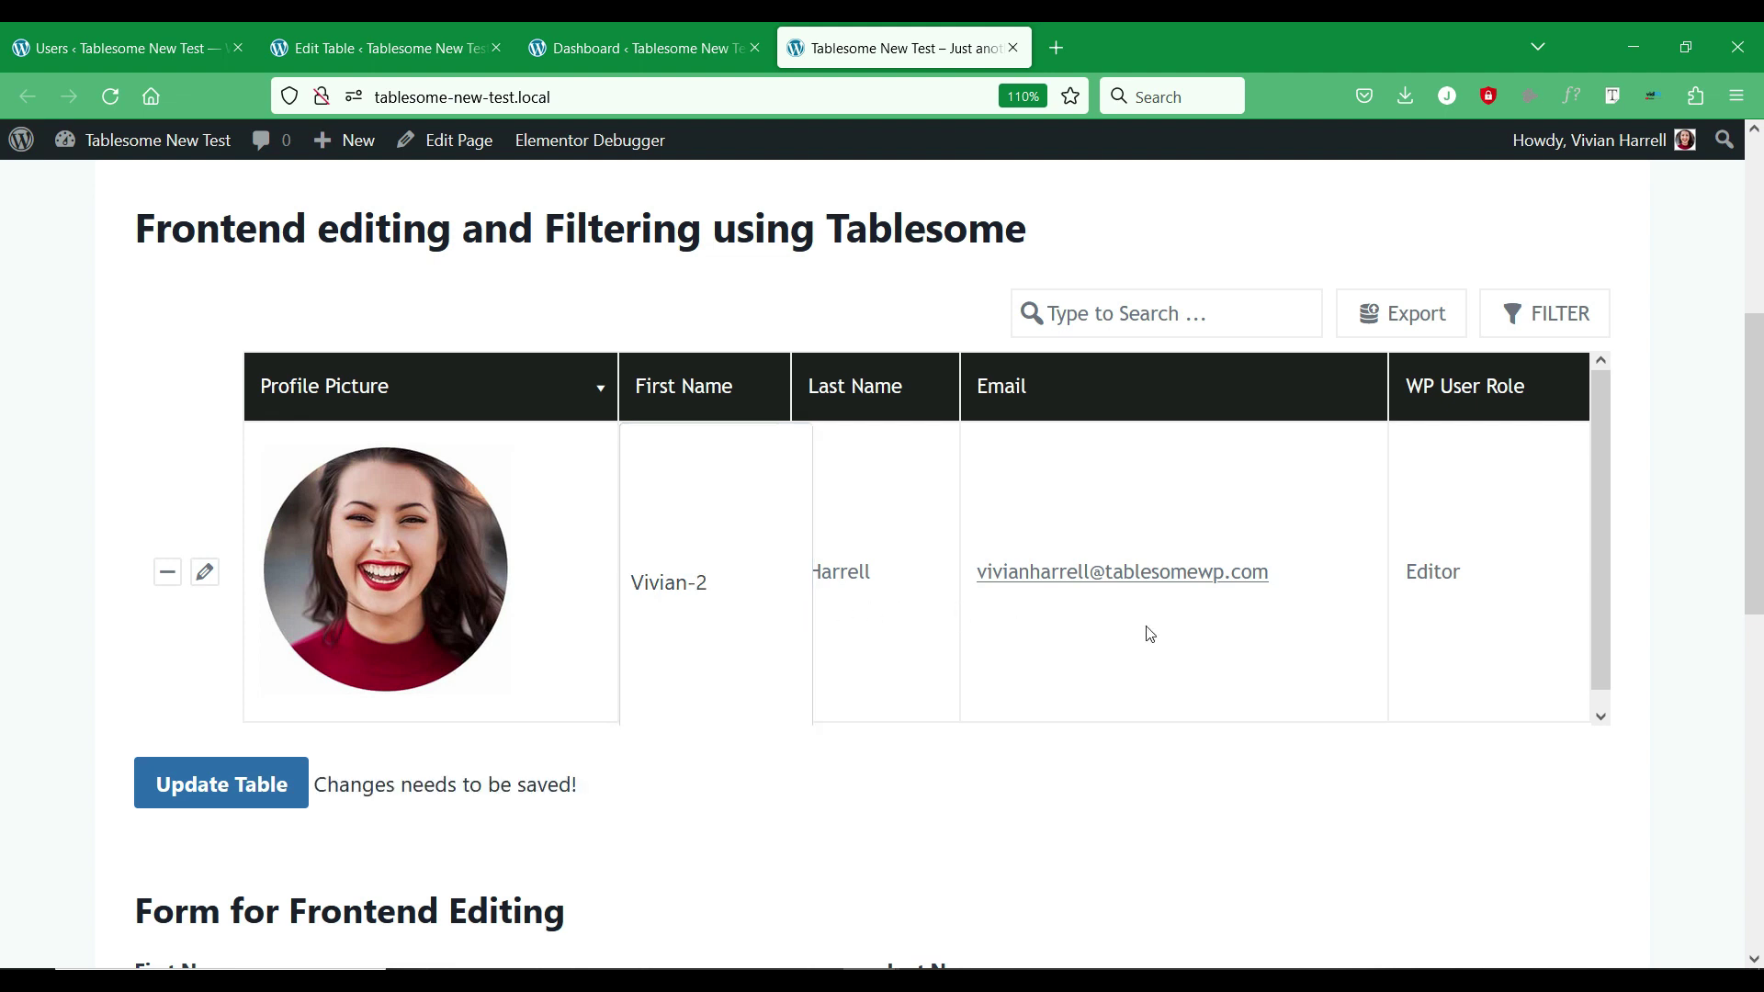
left_click(229, 781)
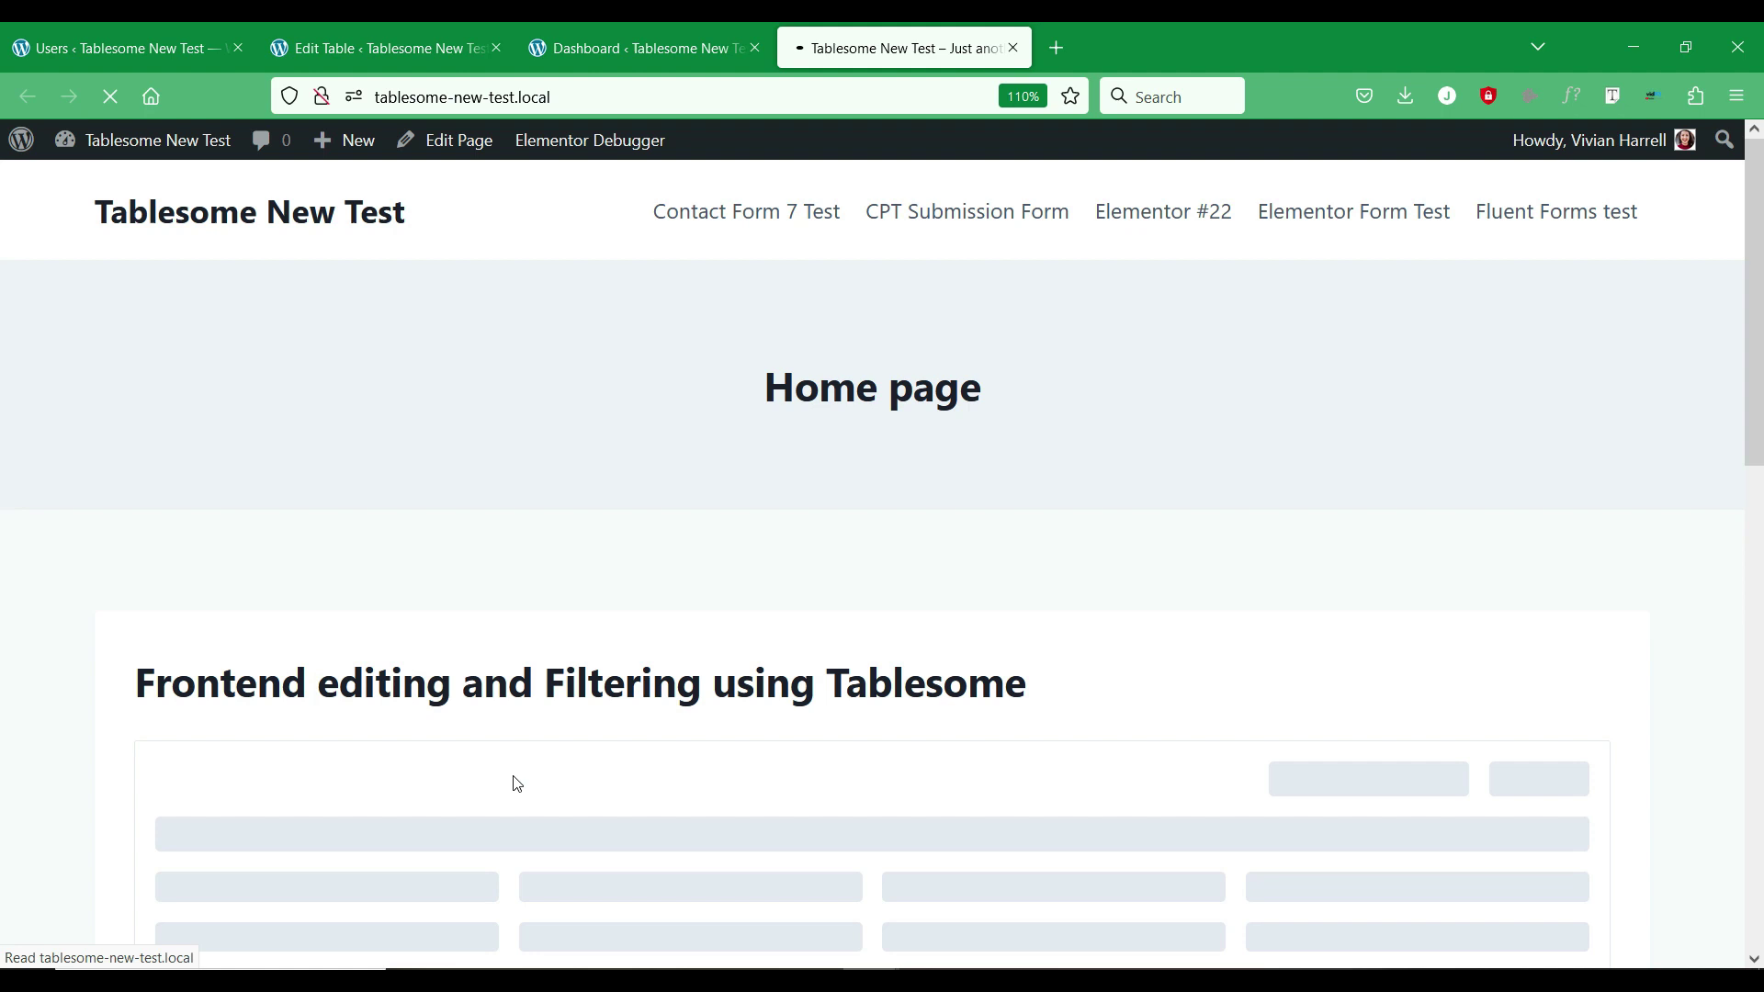
scroll(519, 784, "down", 5)
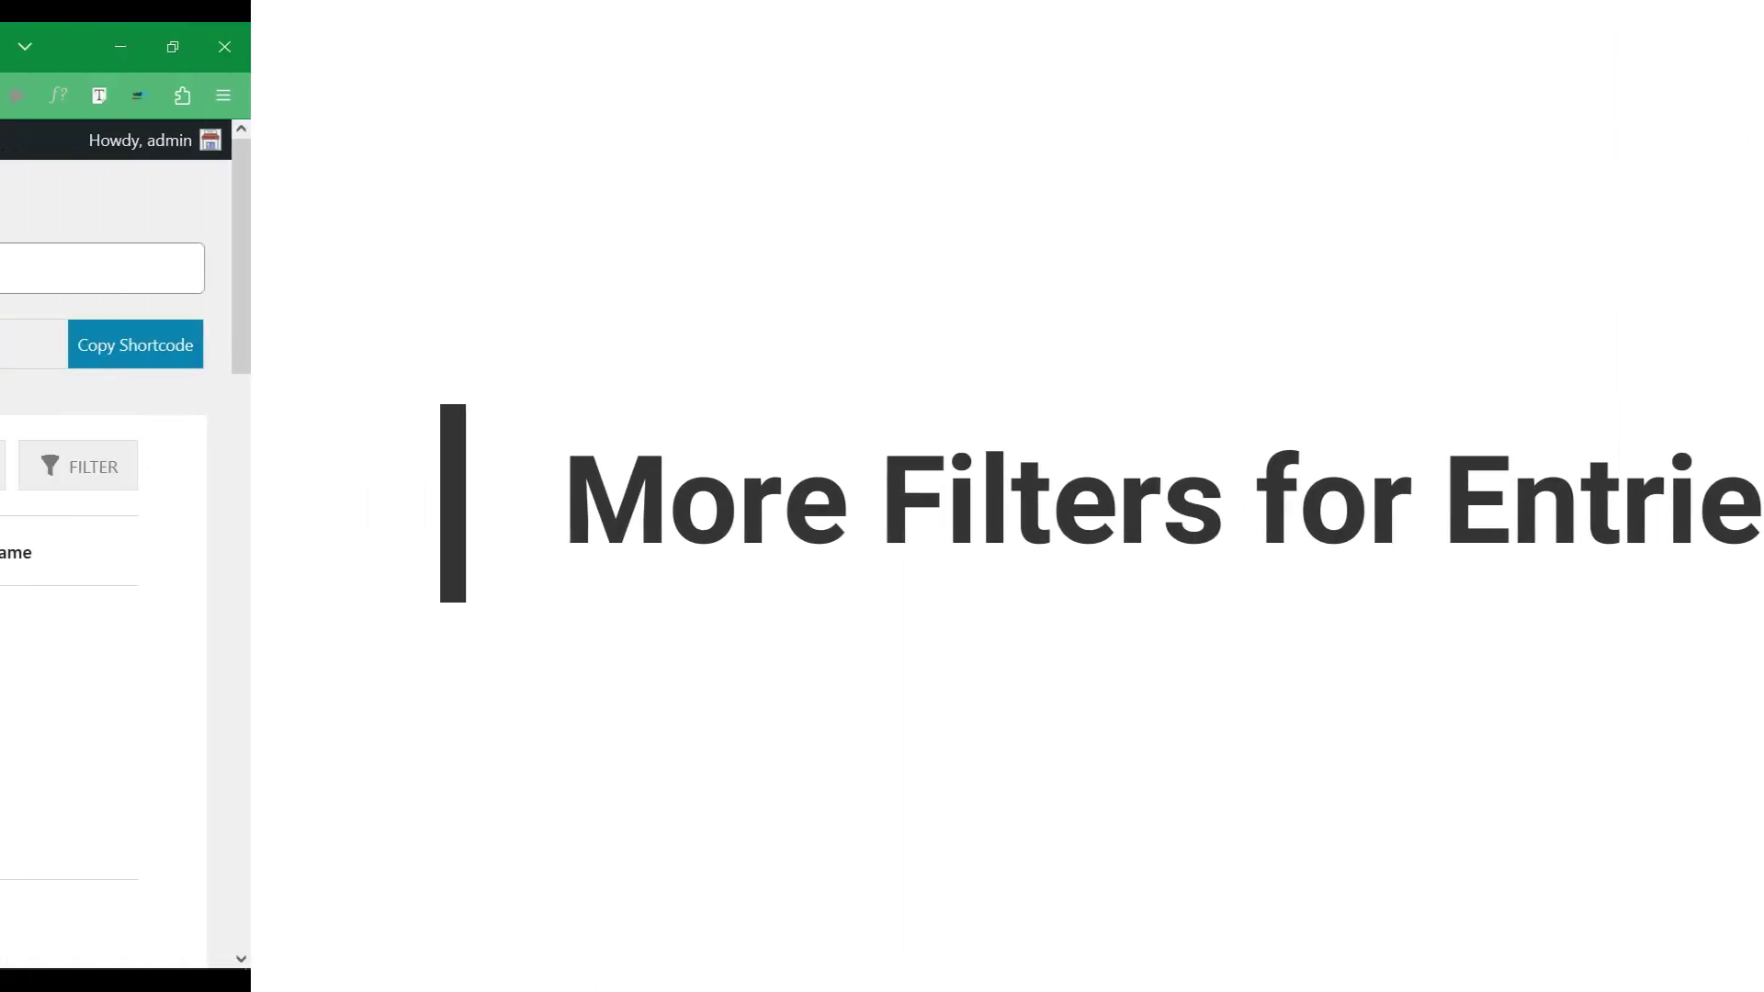
In the table with ID 306, set Trigger 1 to On Table Load and its Action 1 to Filter Table.
scroll(472, 447, "down", 2)
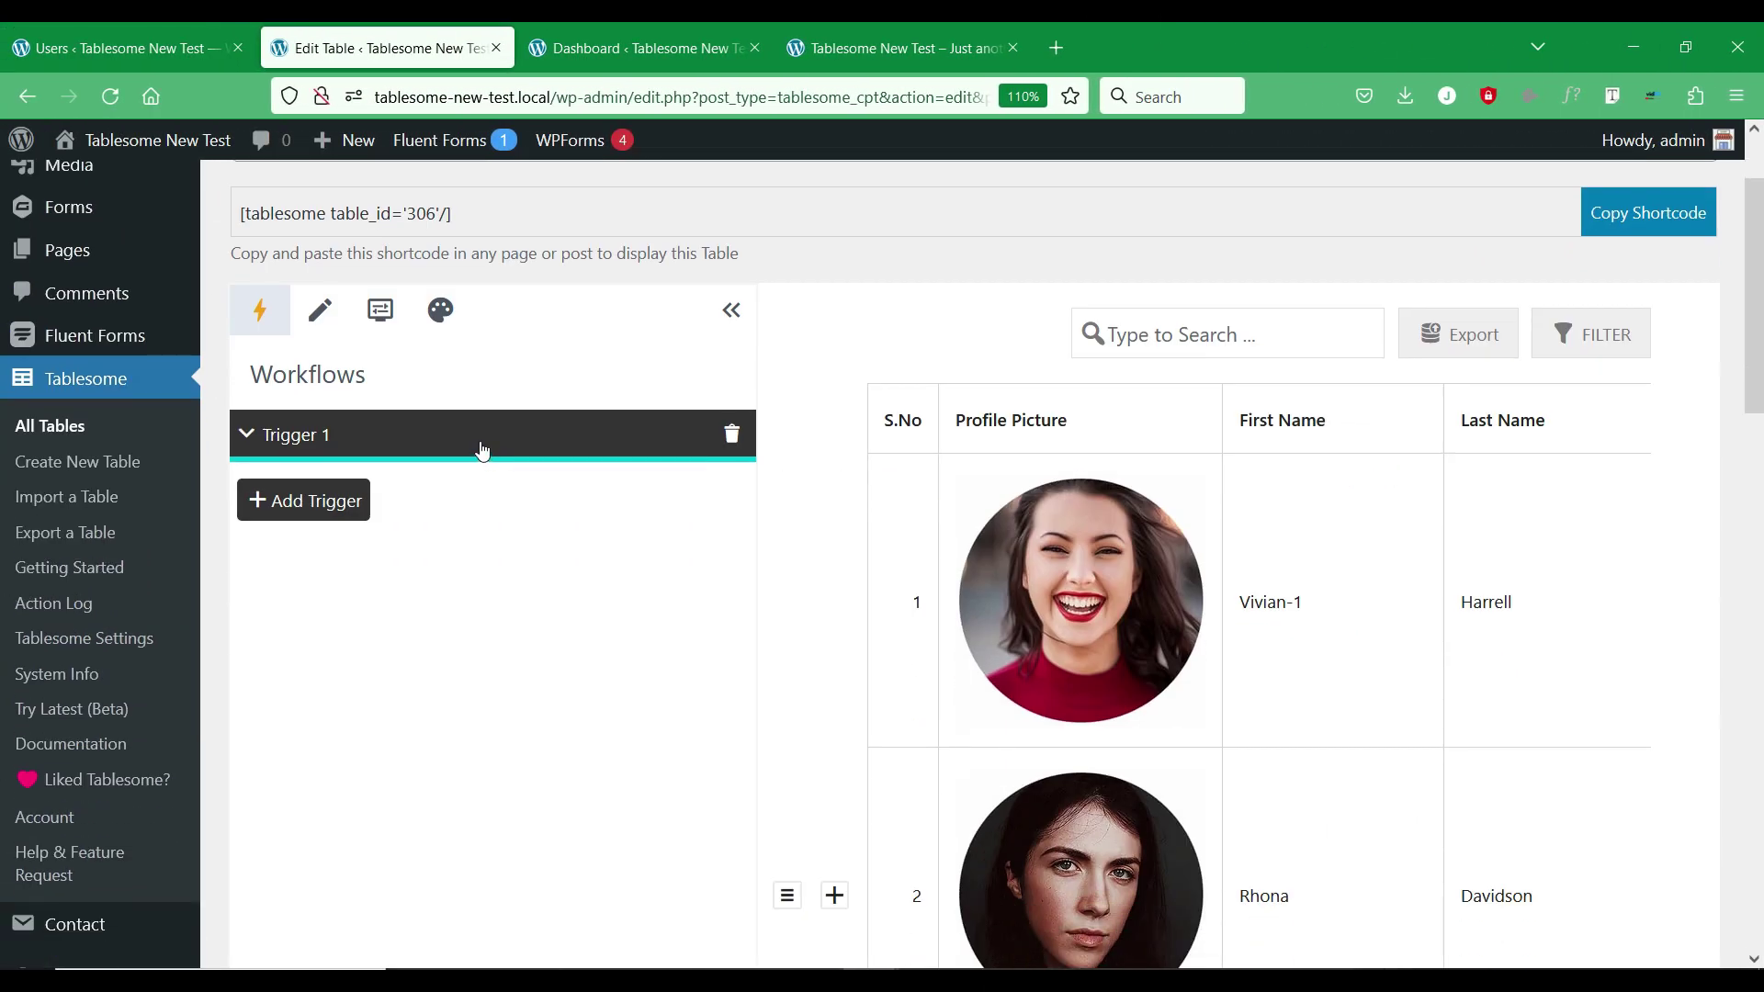
left_click(481, 450)
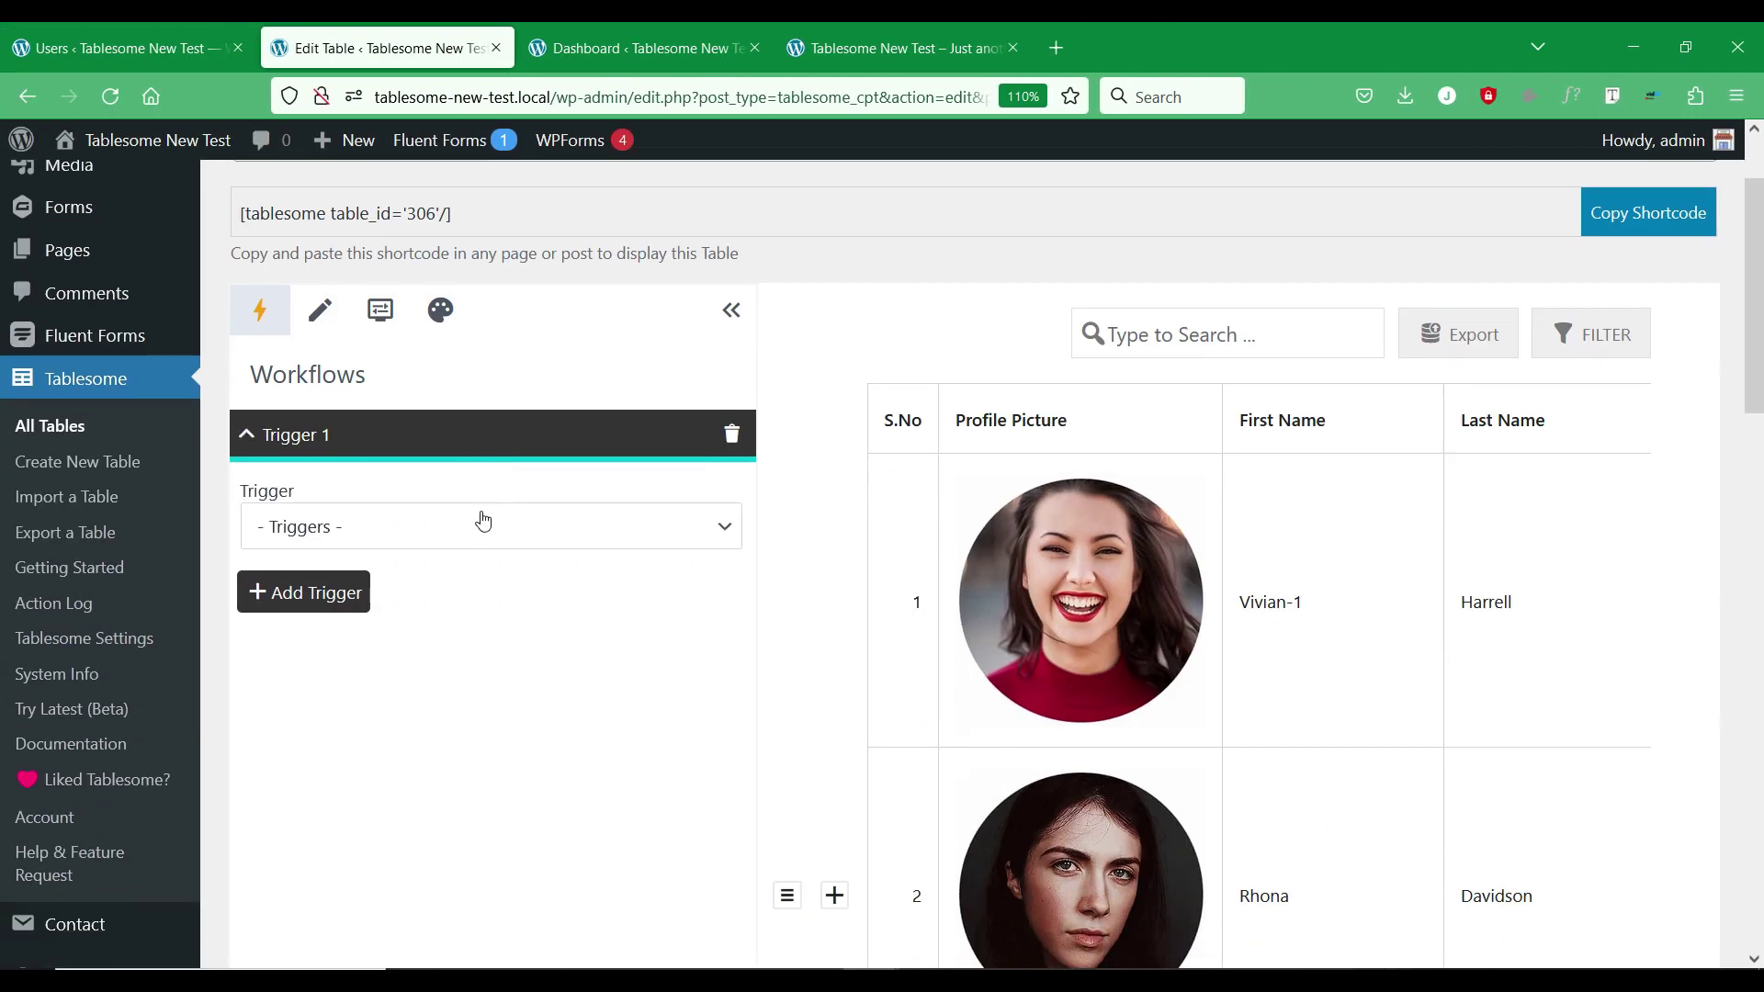
left_click(481, 527)
left_click(476, 636)
scroll(496, 588, "down", 4)
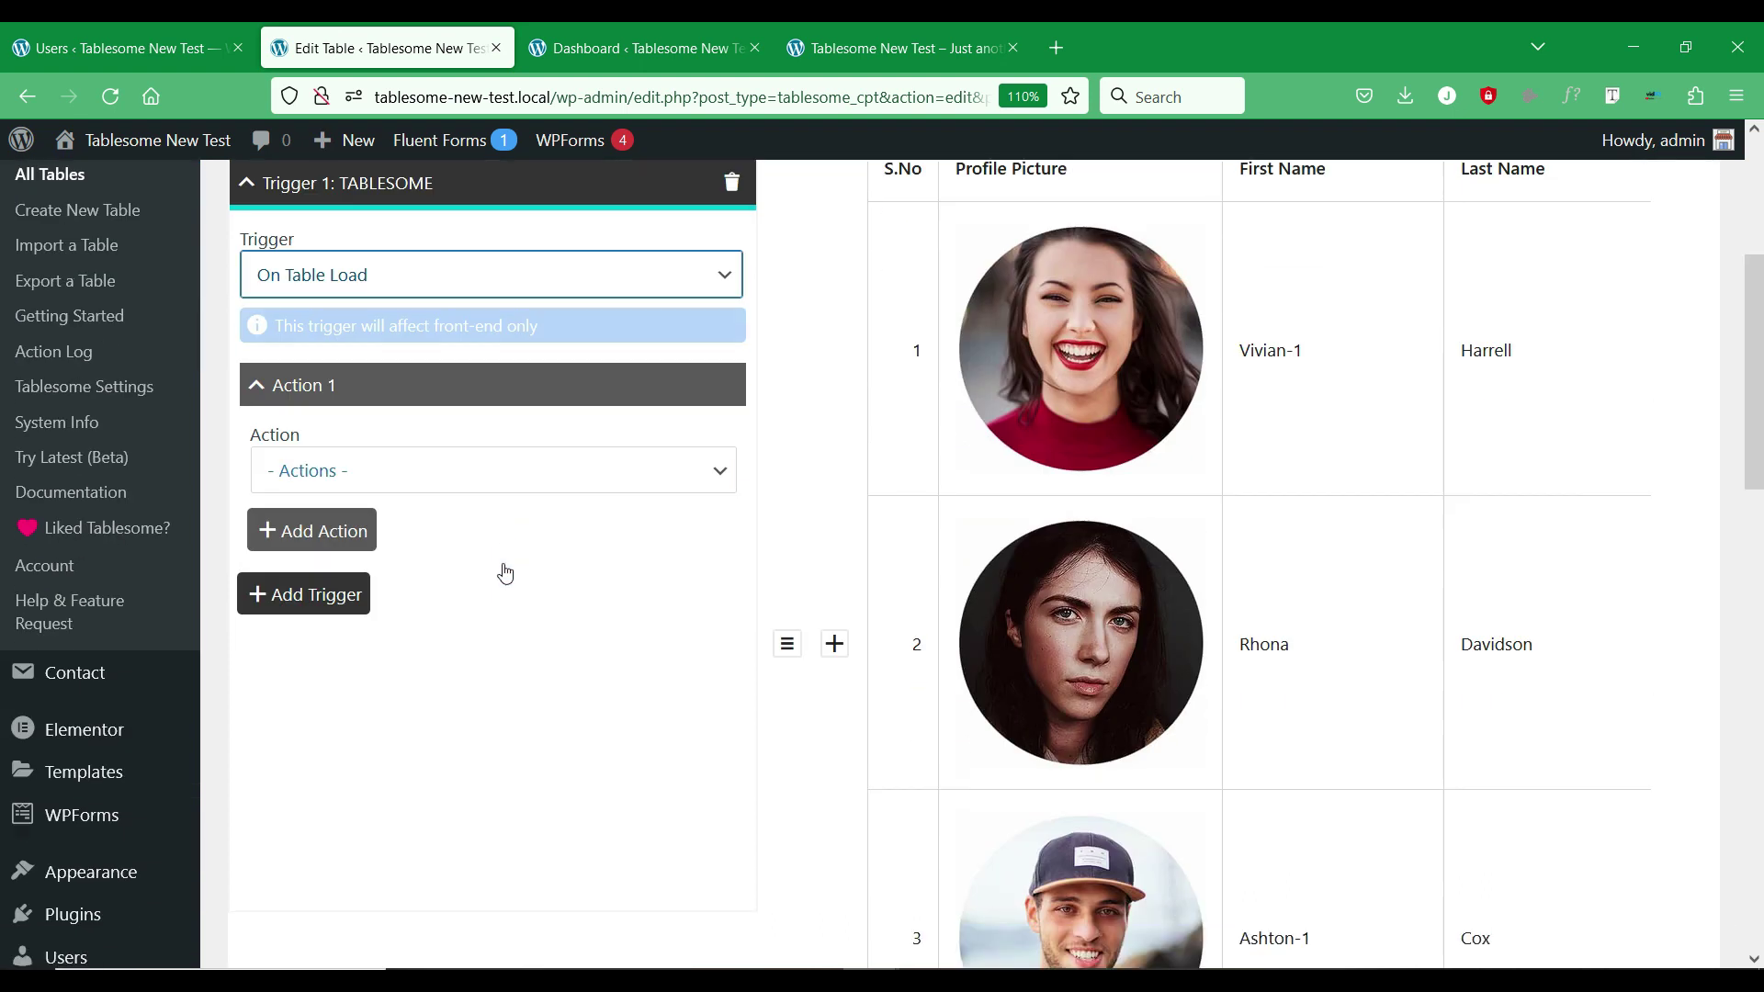
left_click(543, 457)
left_click(465, 598)
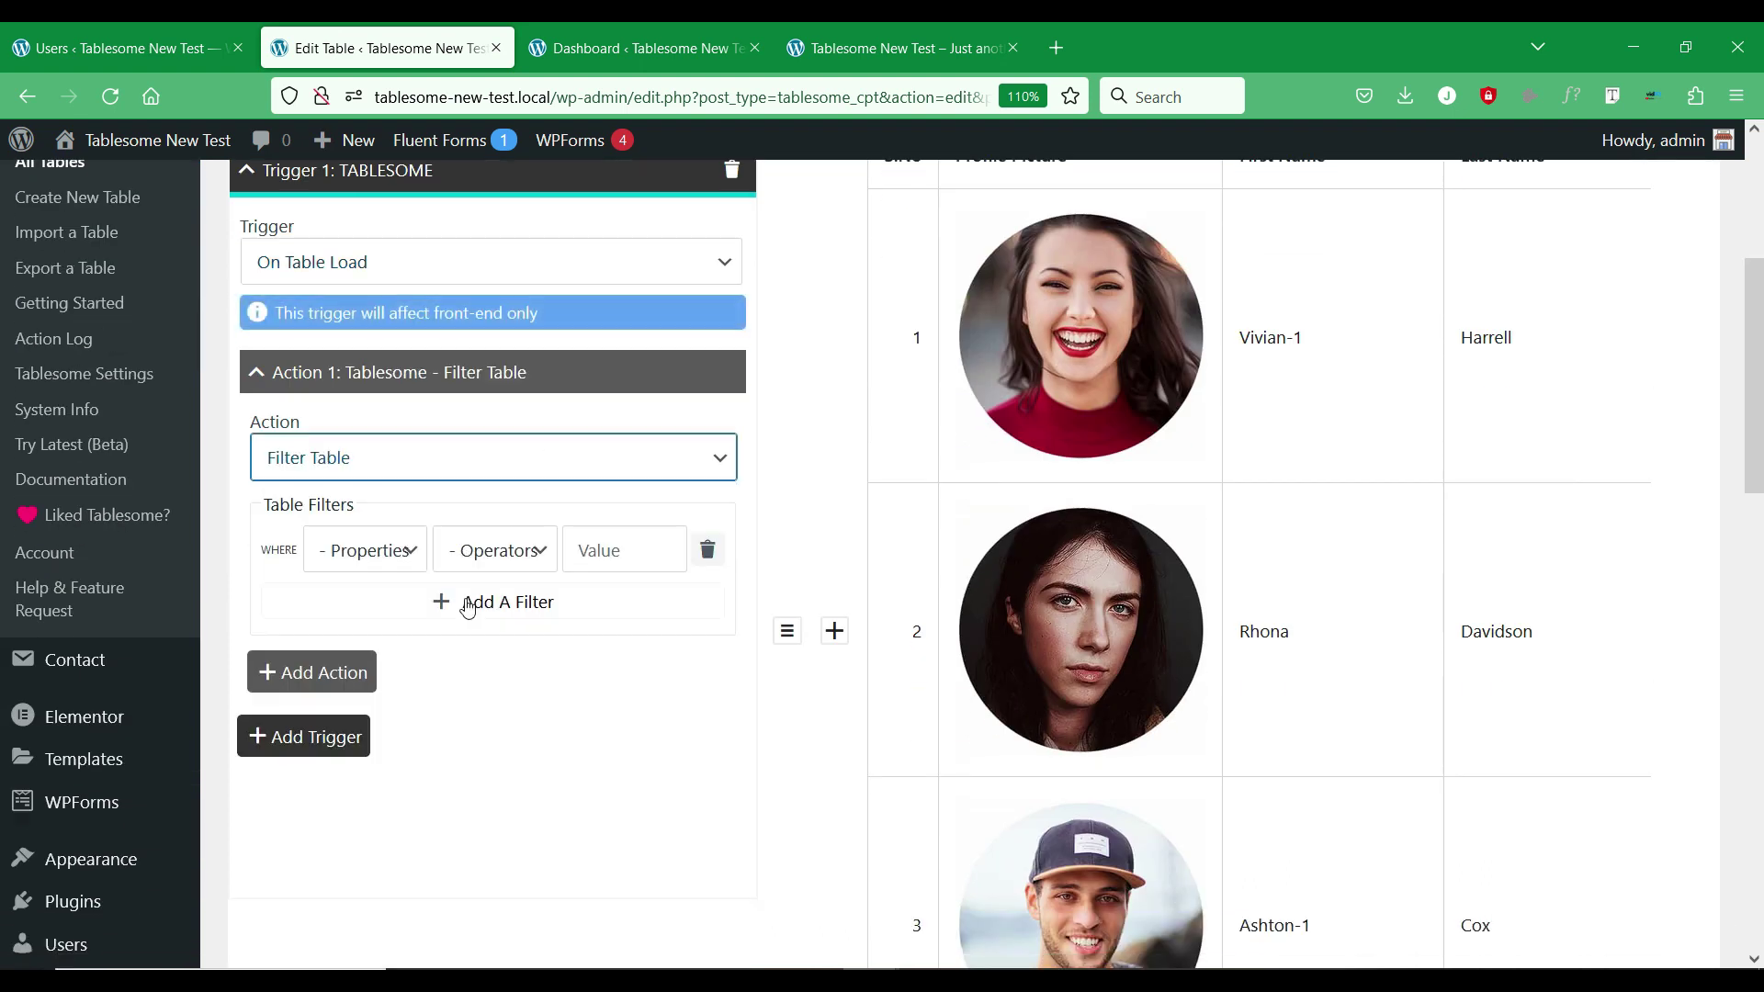
Set the first filter's property to Created At with the Is operator.
scroll(585, 395, "down", 2)
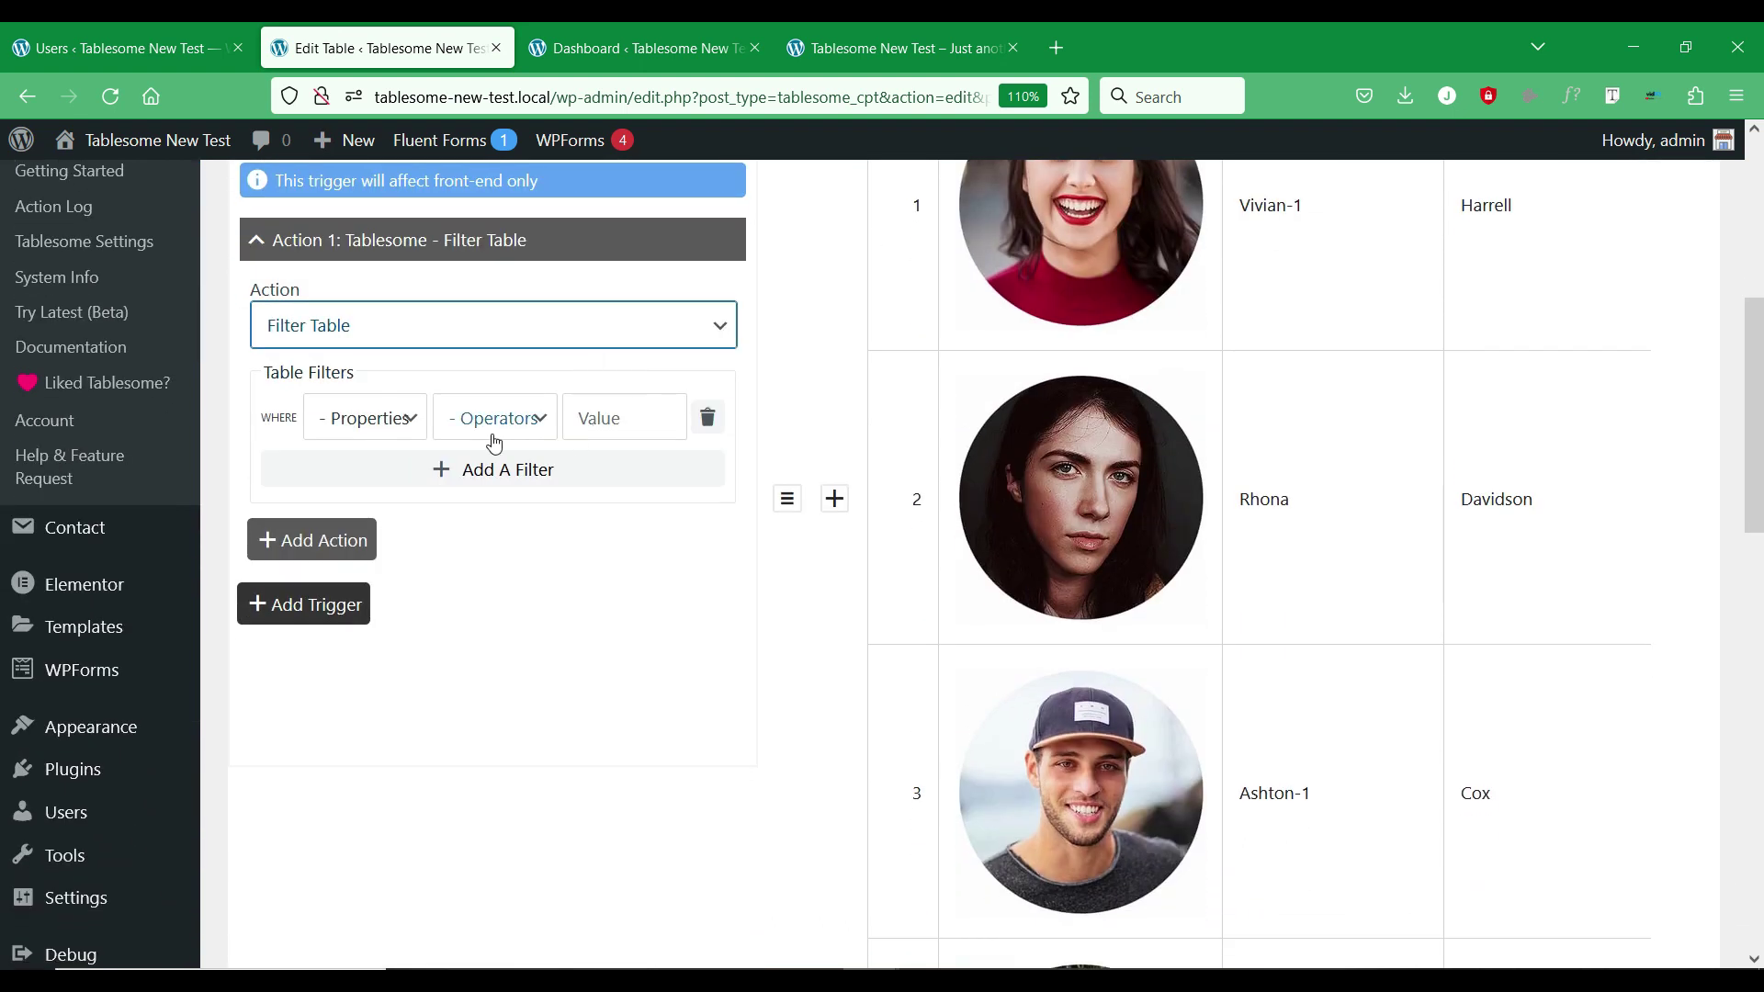
scroll(496, 441, "up", 2)
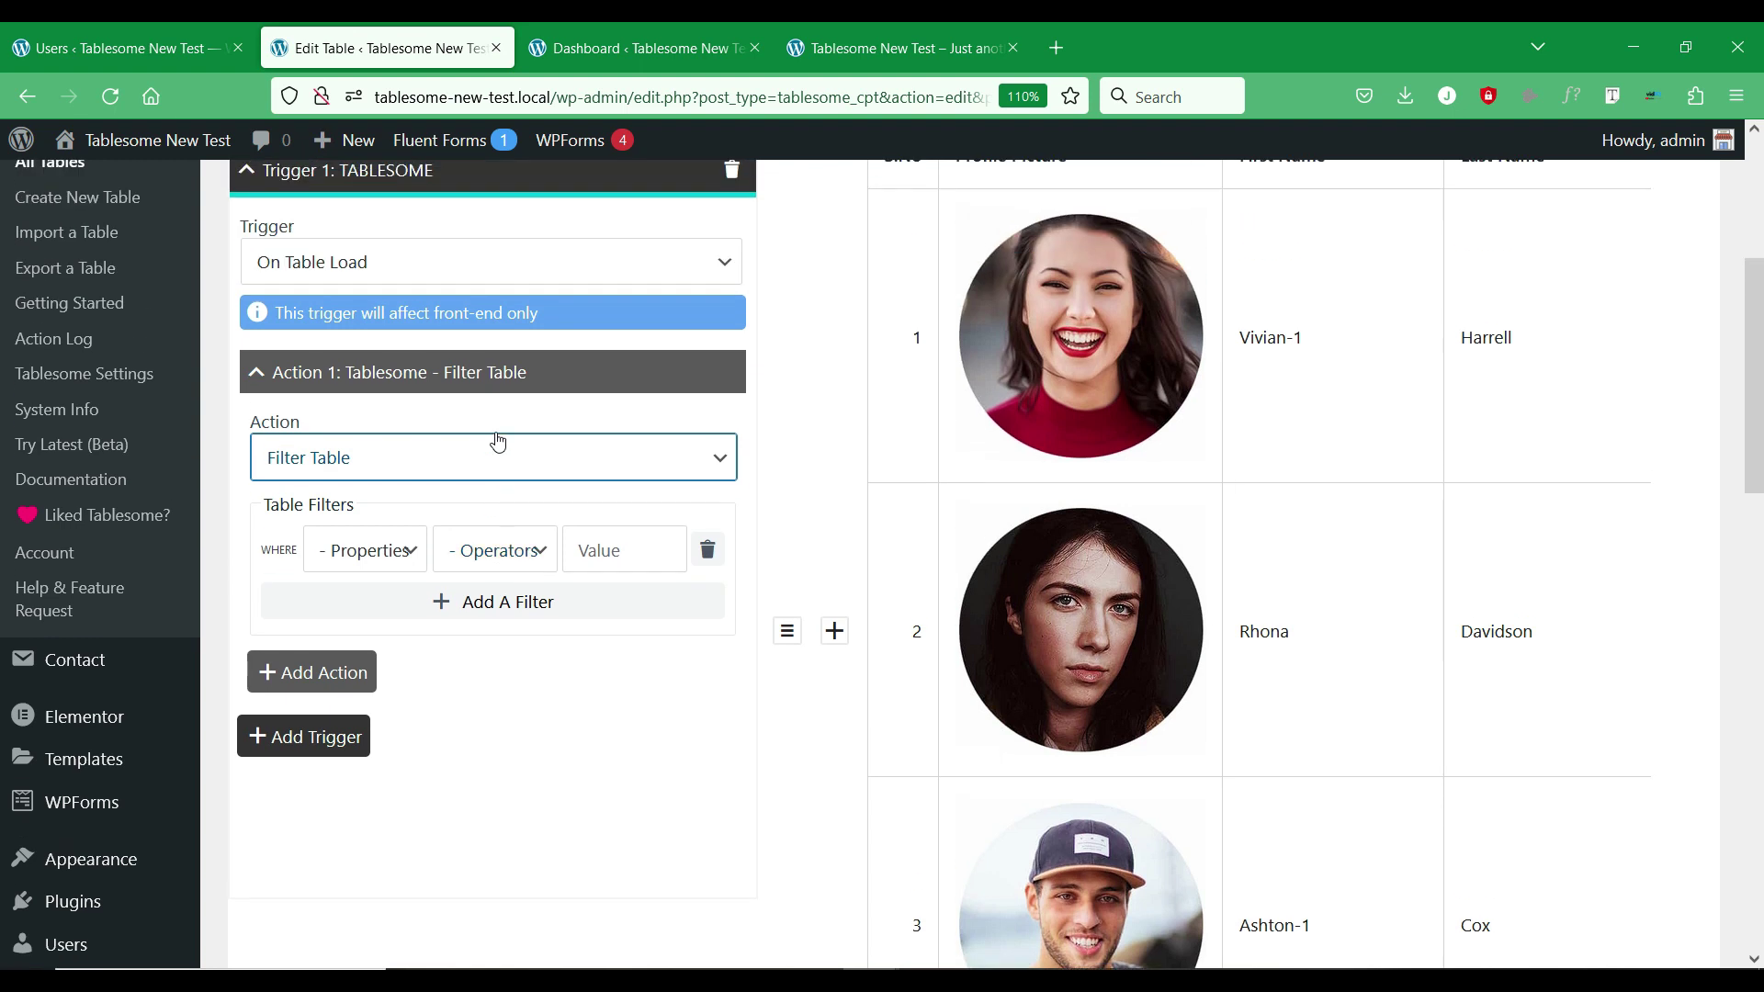
left_click(402, 547)
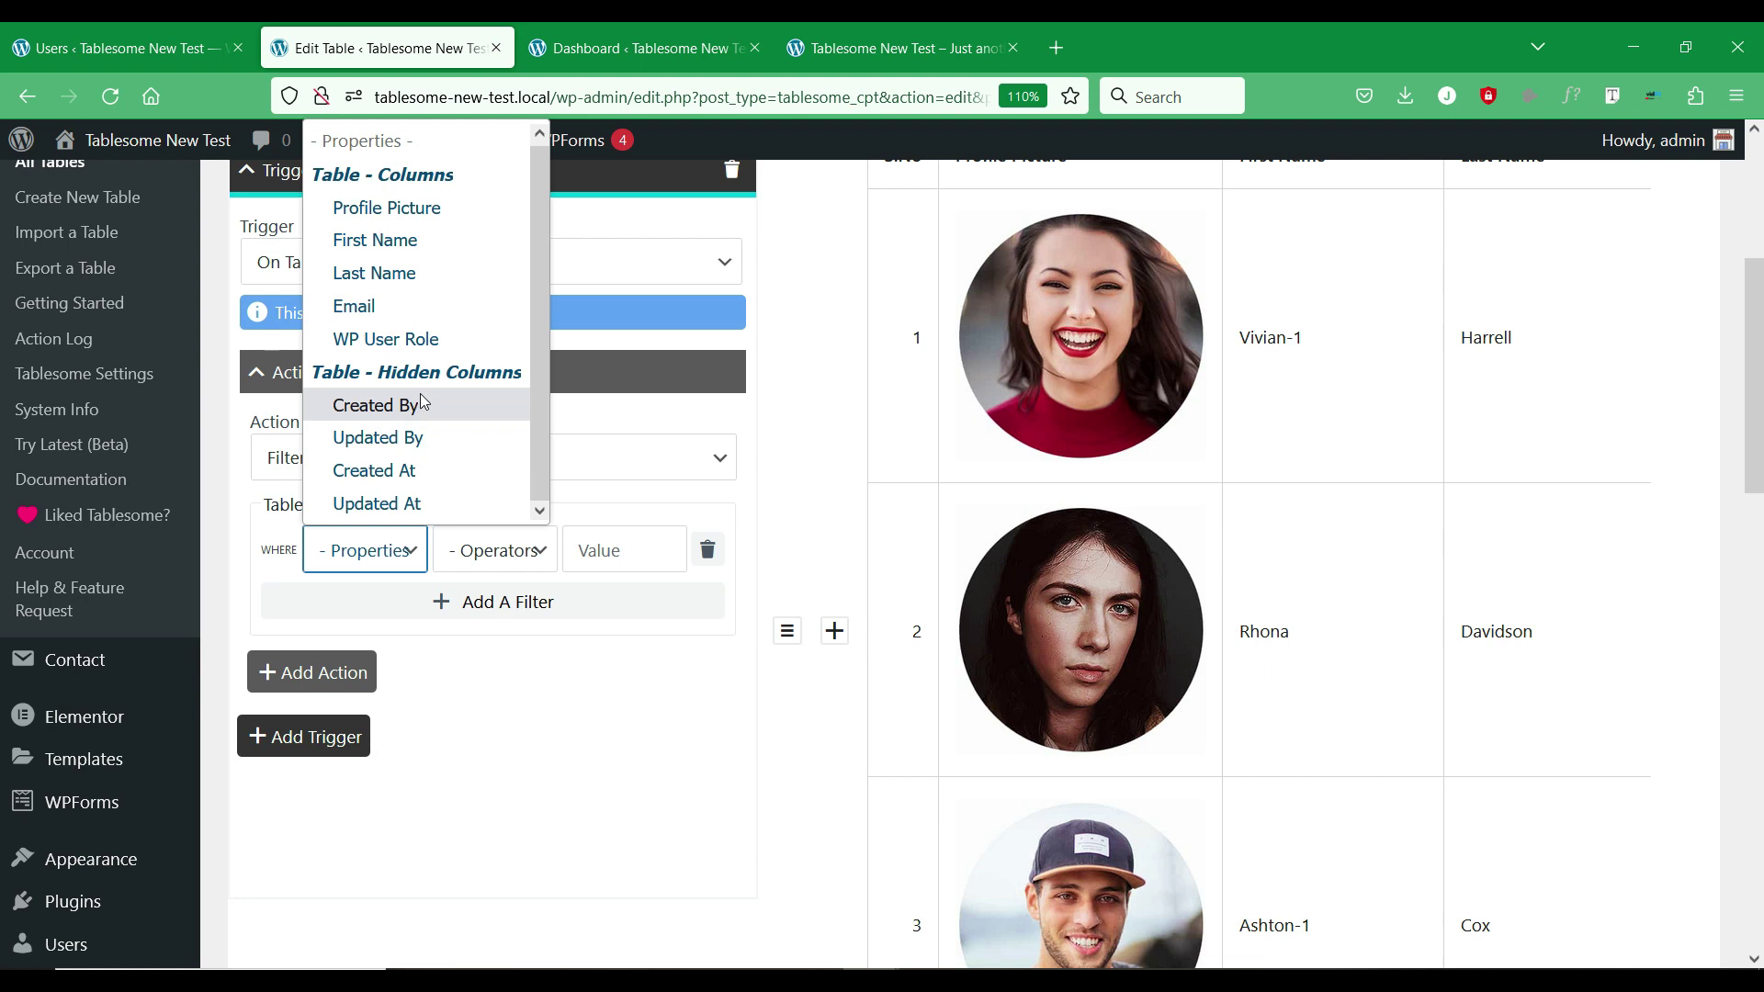
left_click(424, 476)
left_click(497, 552)
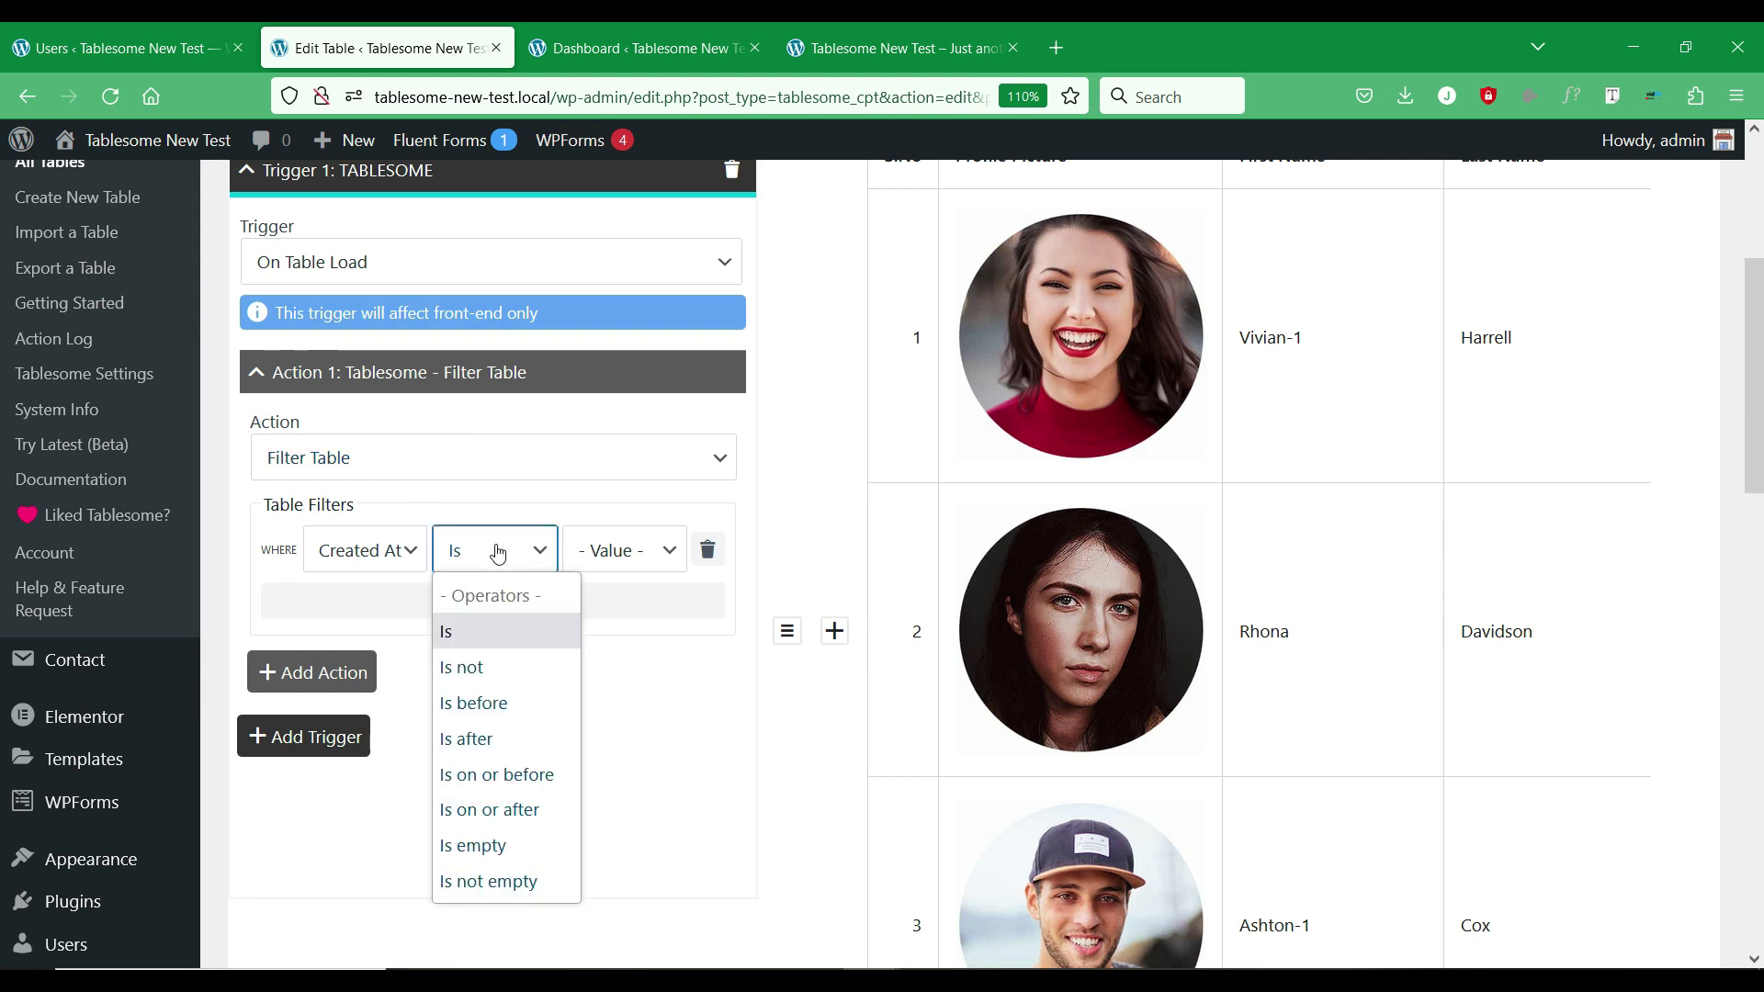
left_click(497, 552)
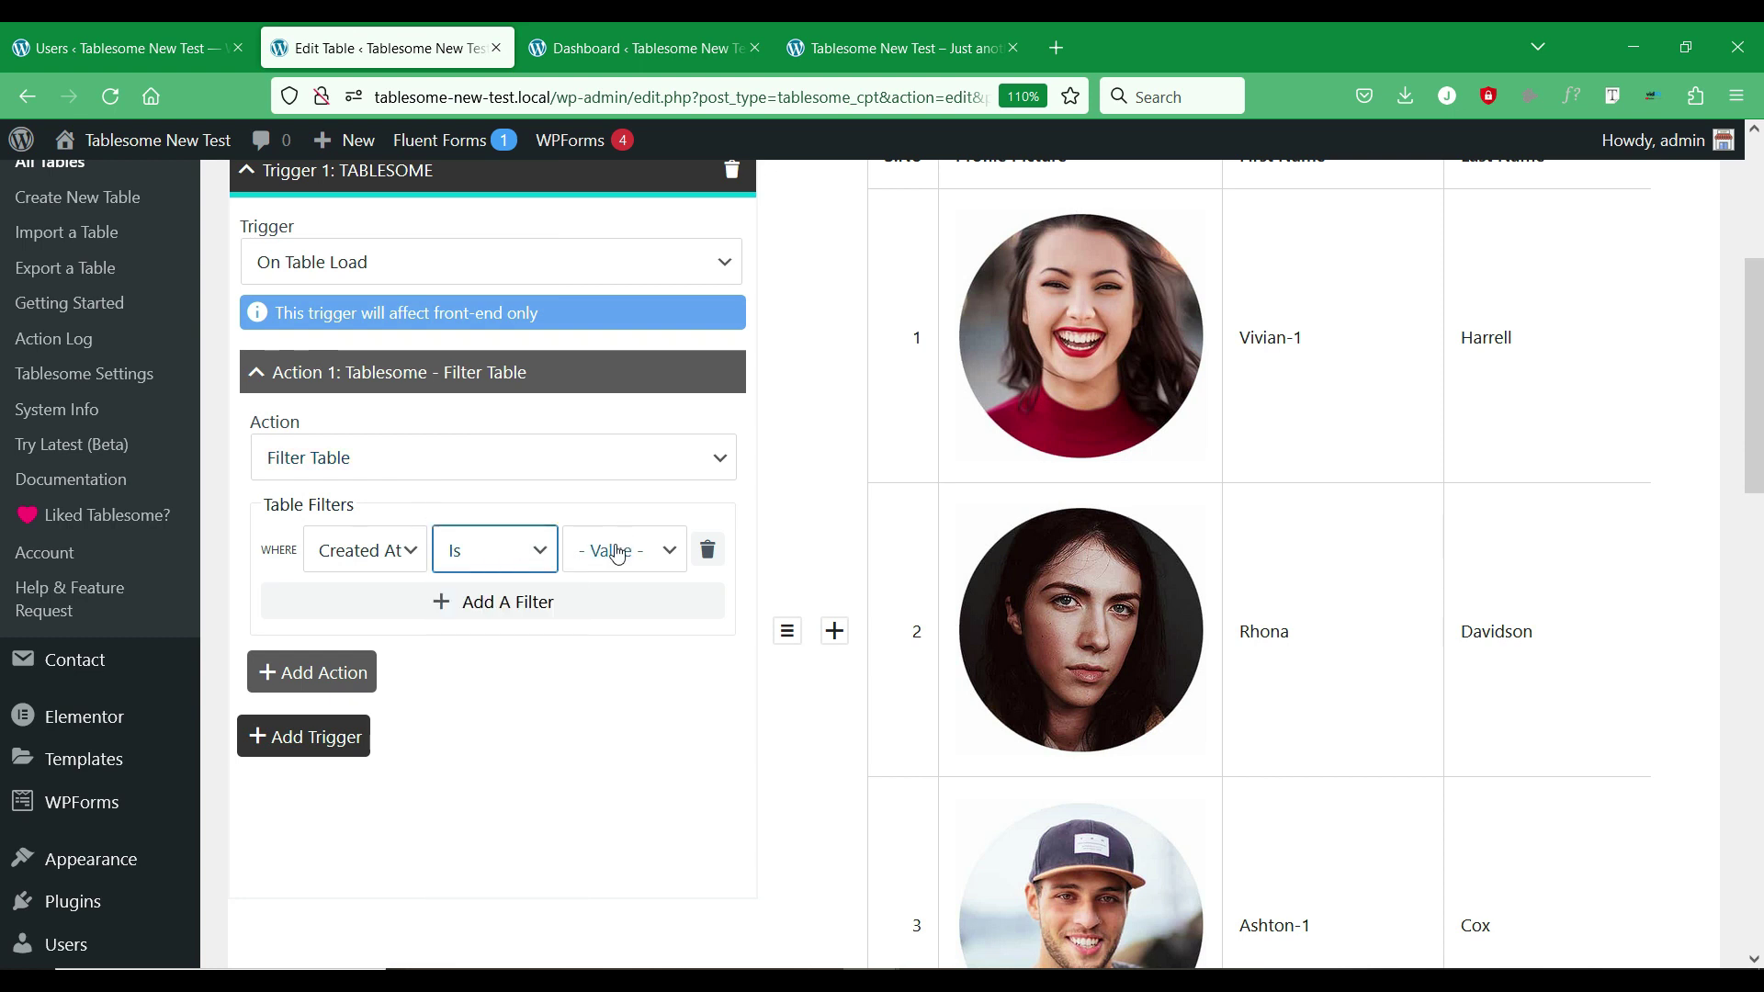
Review the date values offered for the Created At filter and set the value to Today.
left_click(611, 551)
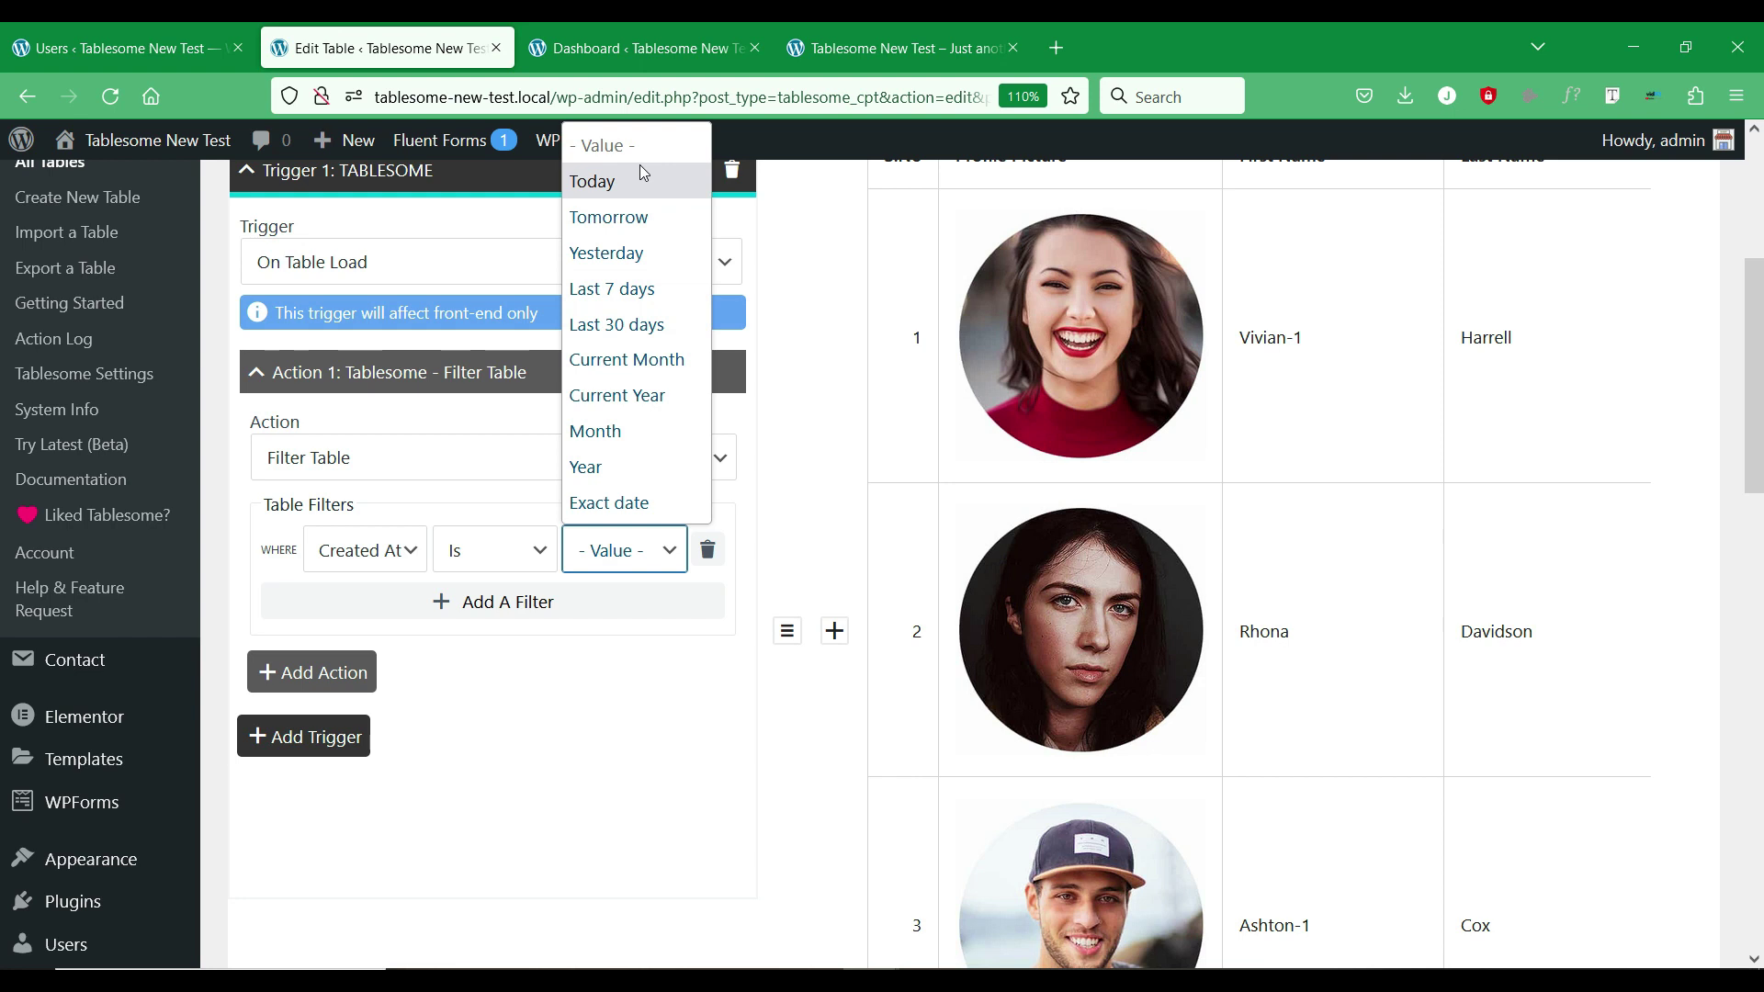
scroll(598, 741, "up", 2)
scroll(595, 736, "down", 4)
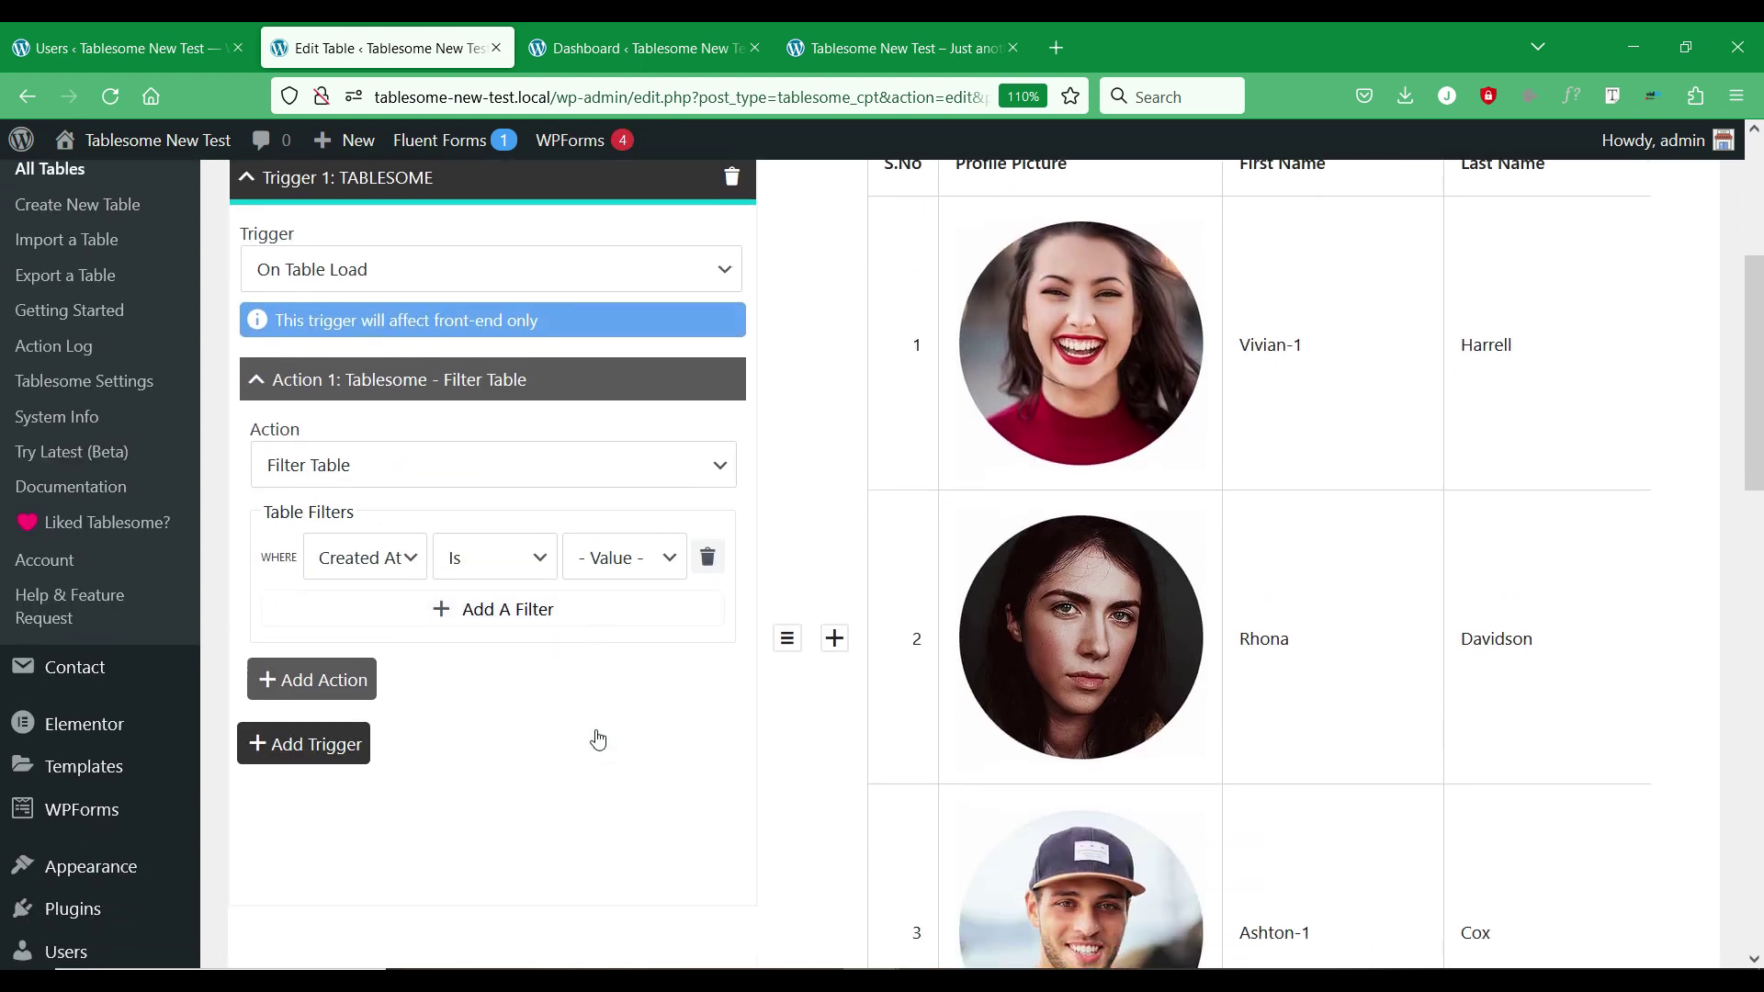
left_click(658, 292)
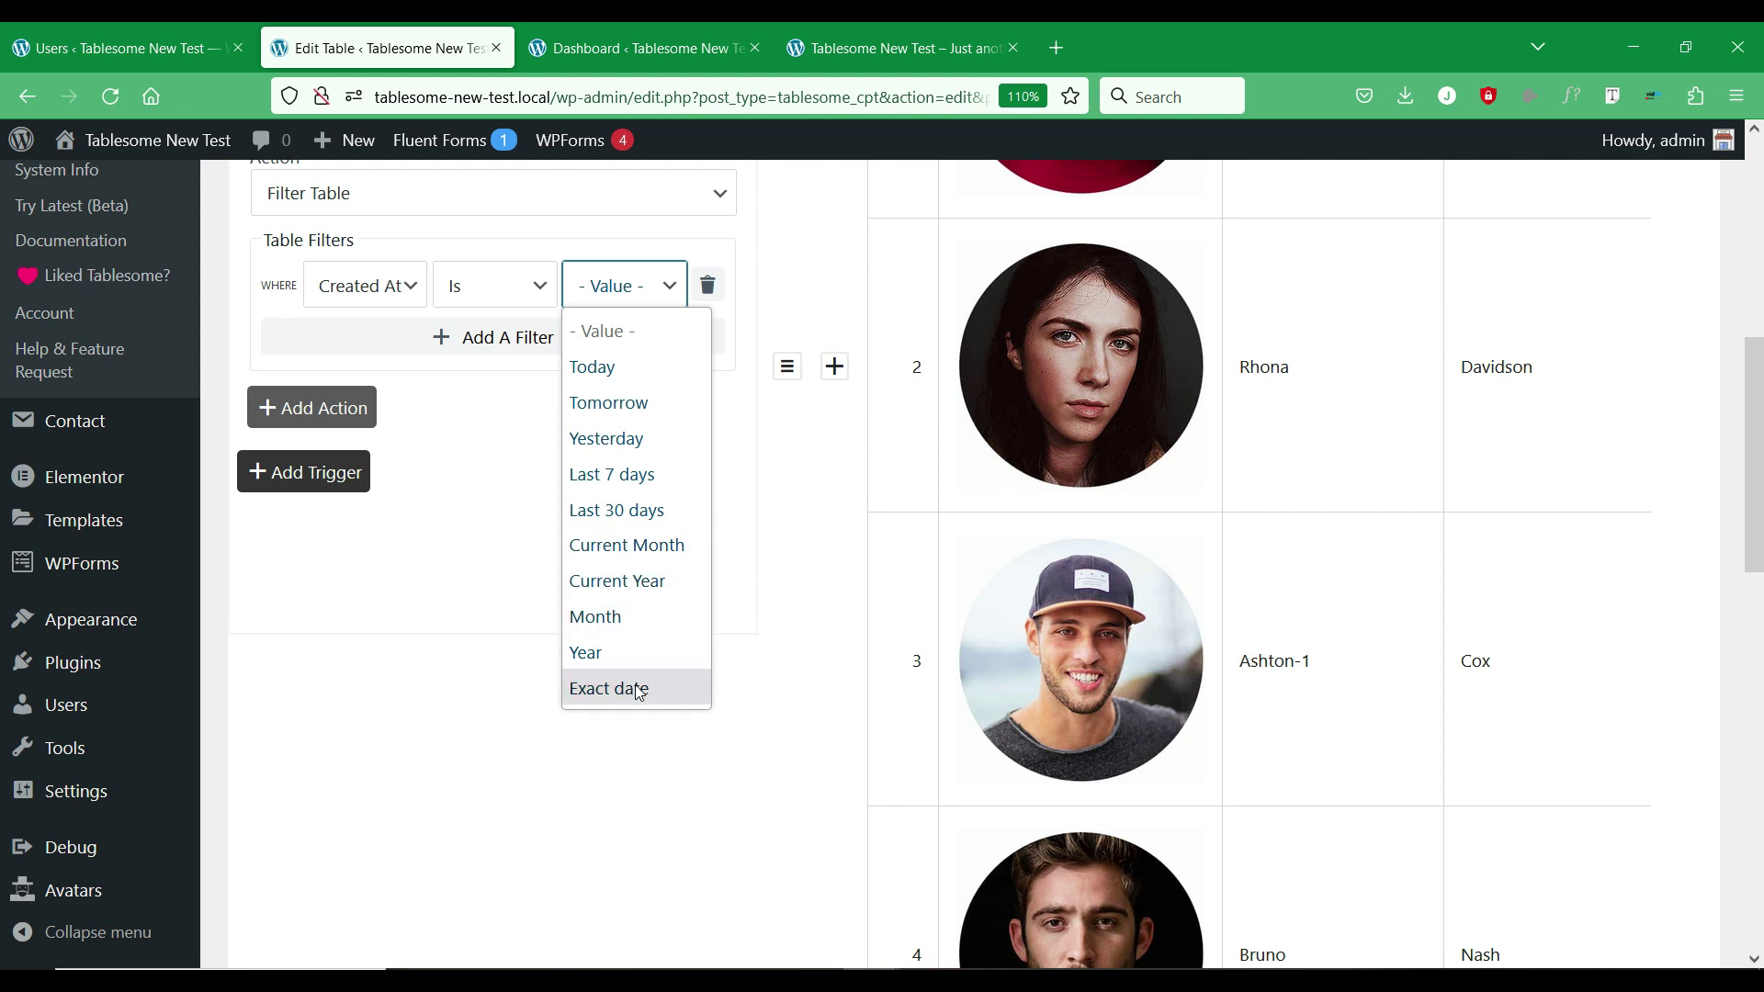
left_click(633, 367)
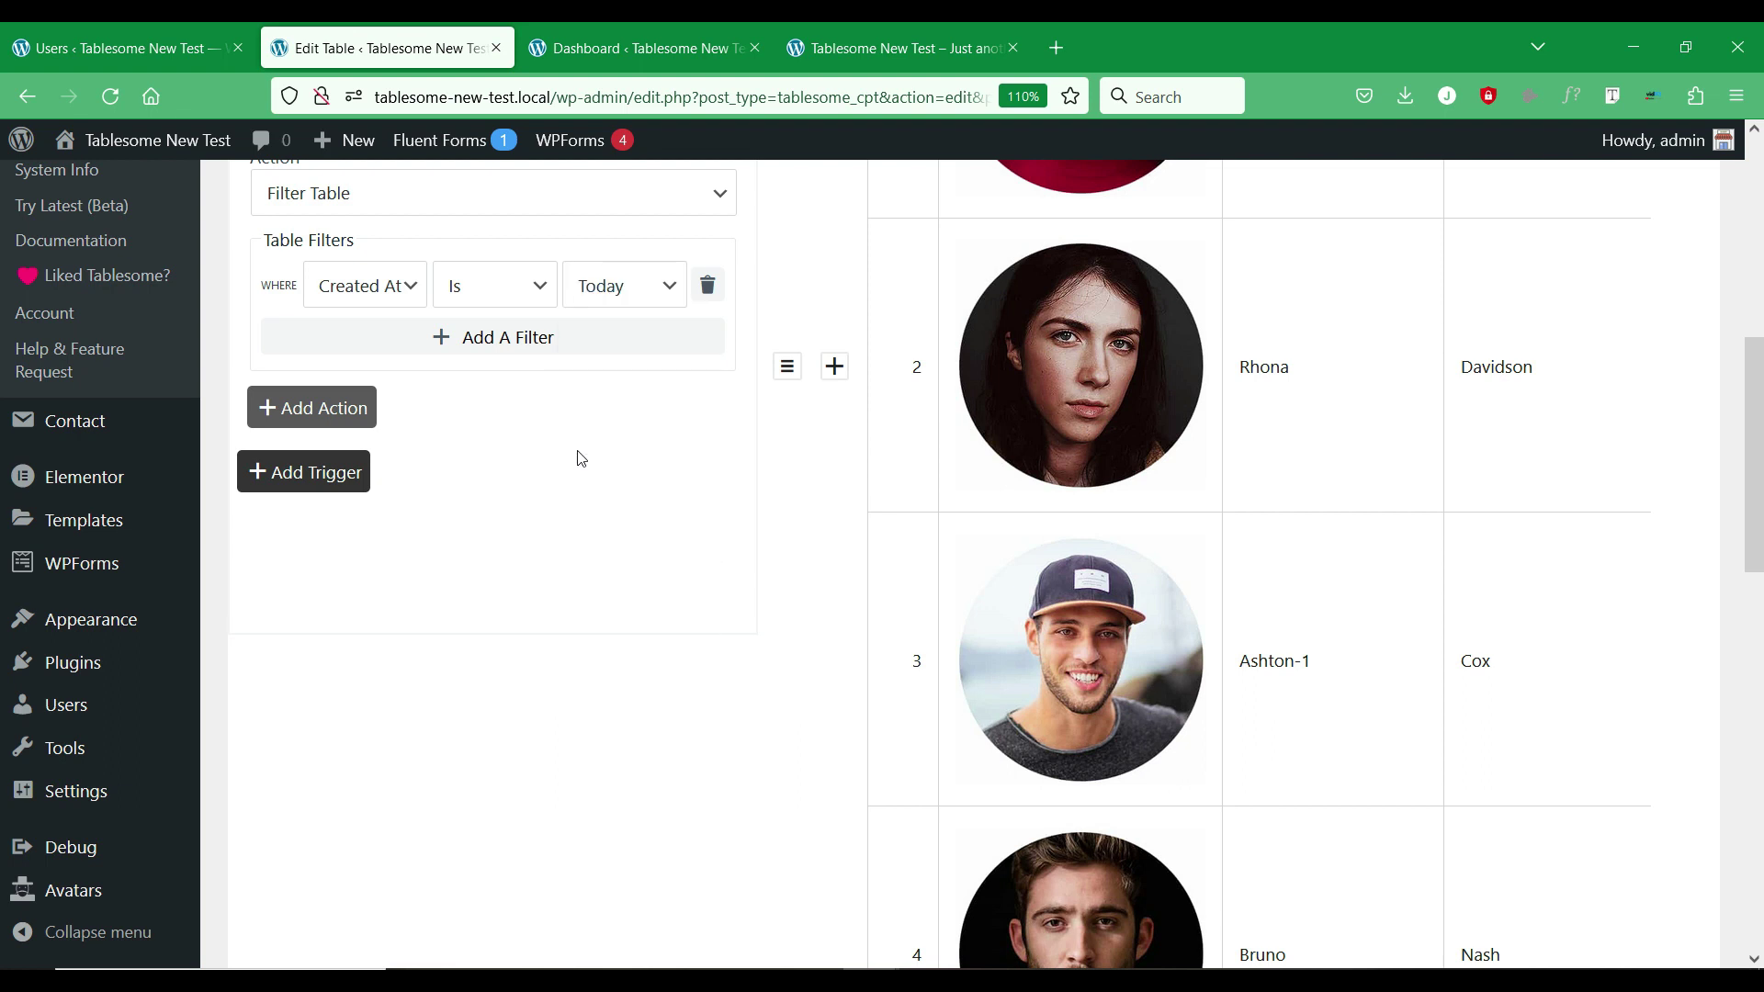
Update the table to save the Created At filter workflow.
scroll(583, 460, "down", 10)
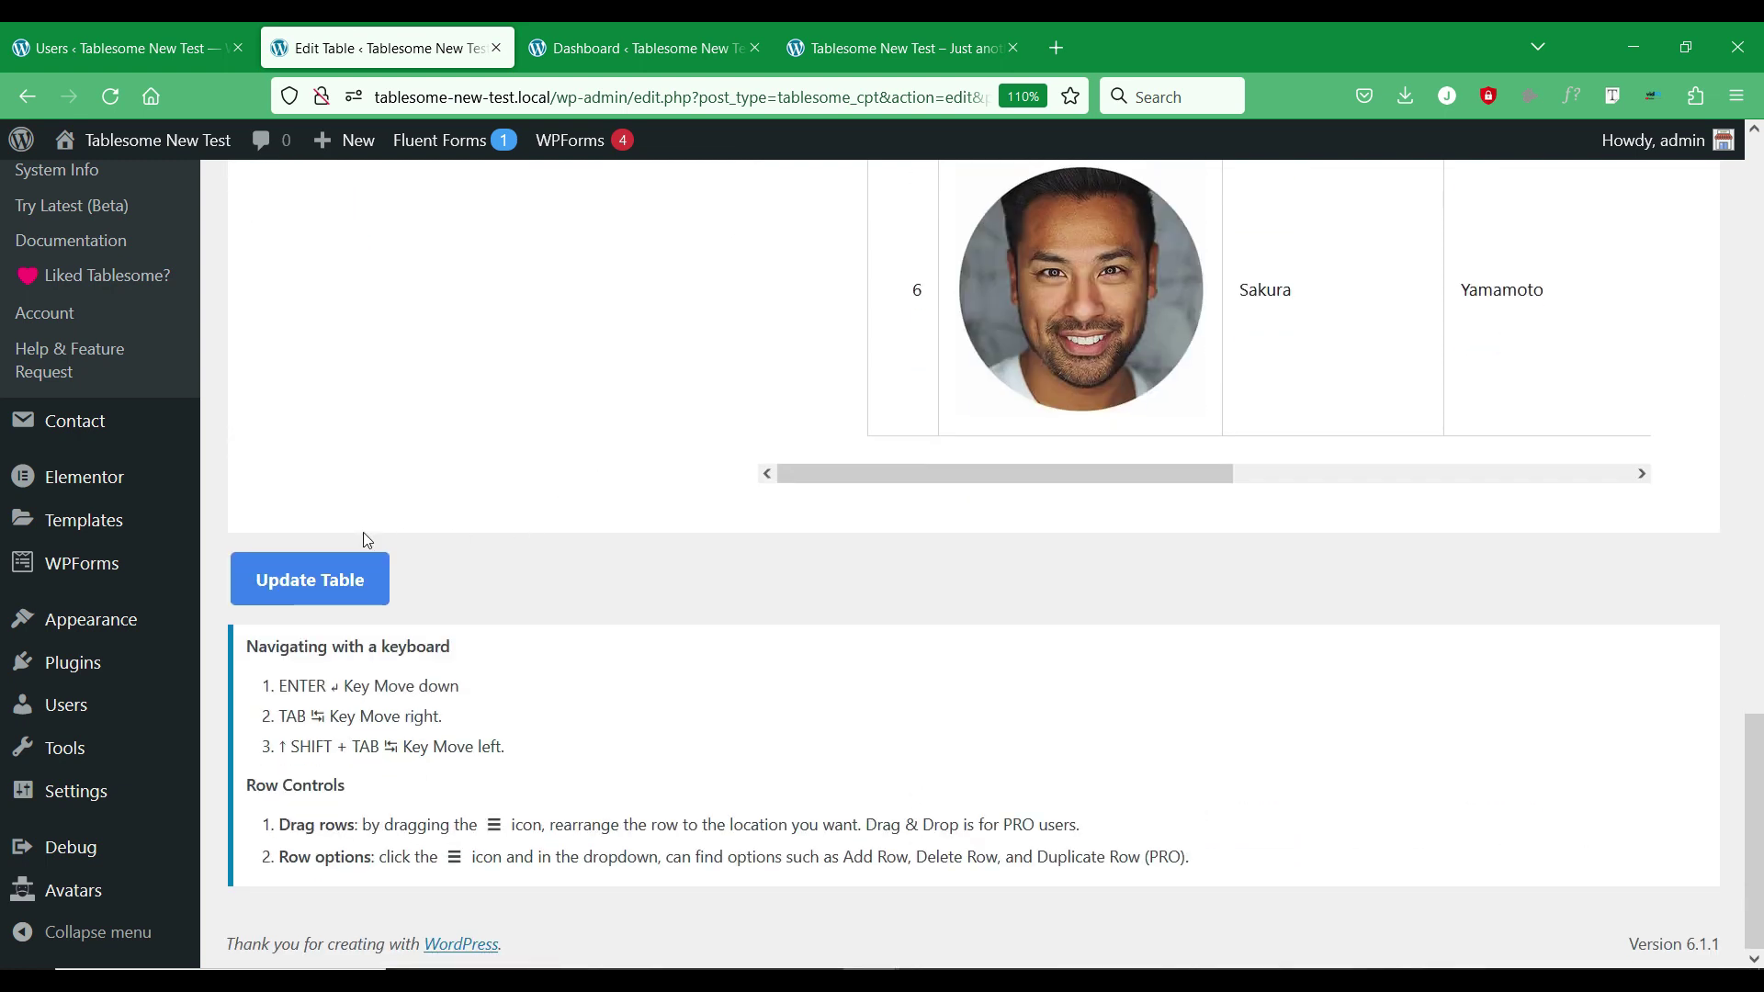
left_click(312, 577)
scroll(670, 598, "up", 10)
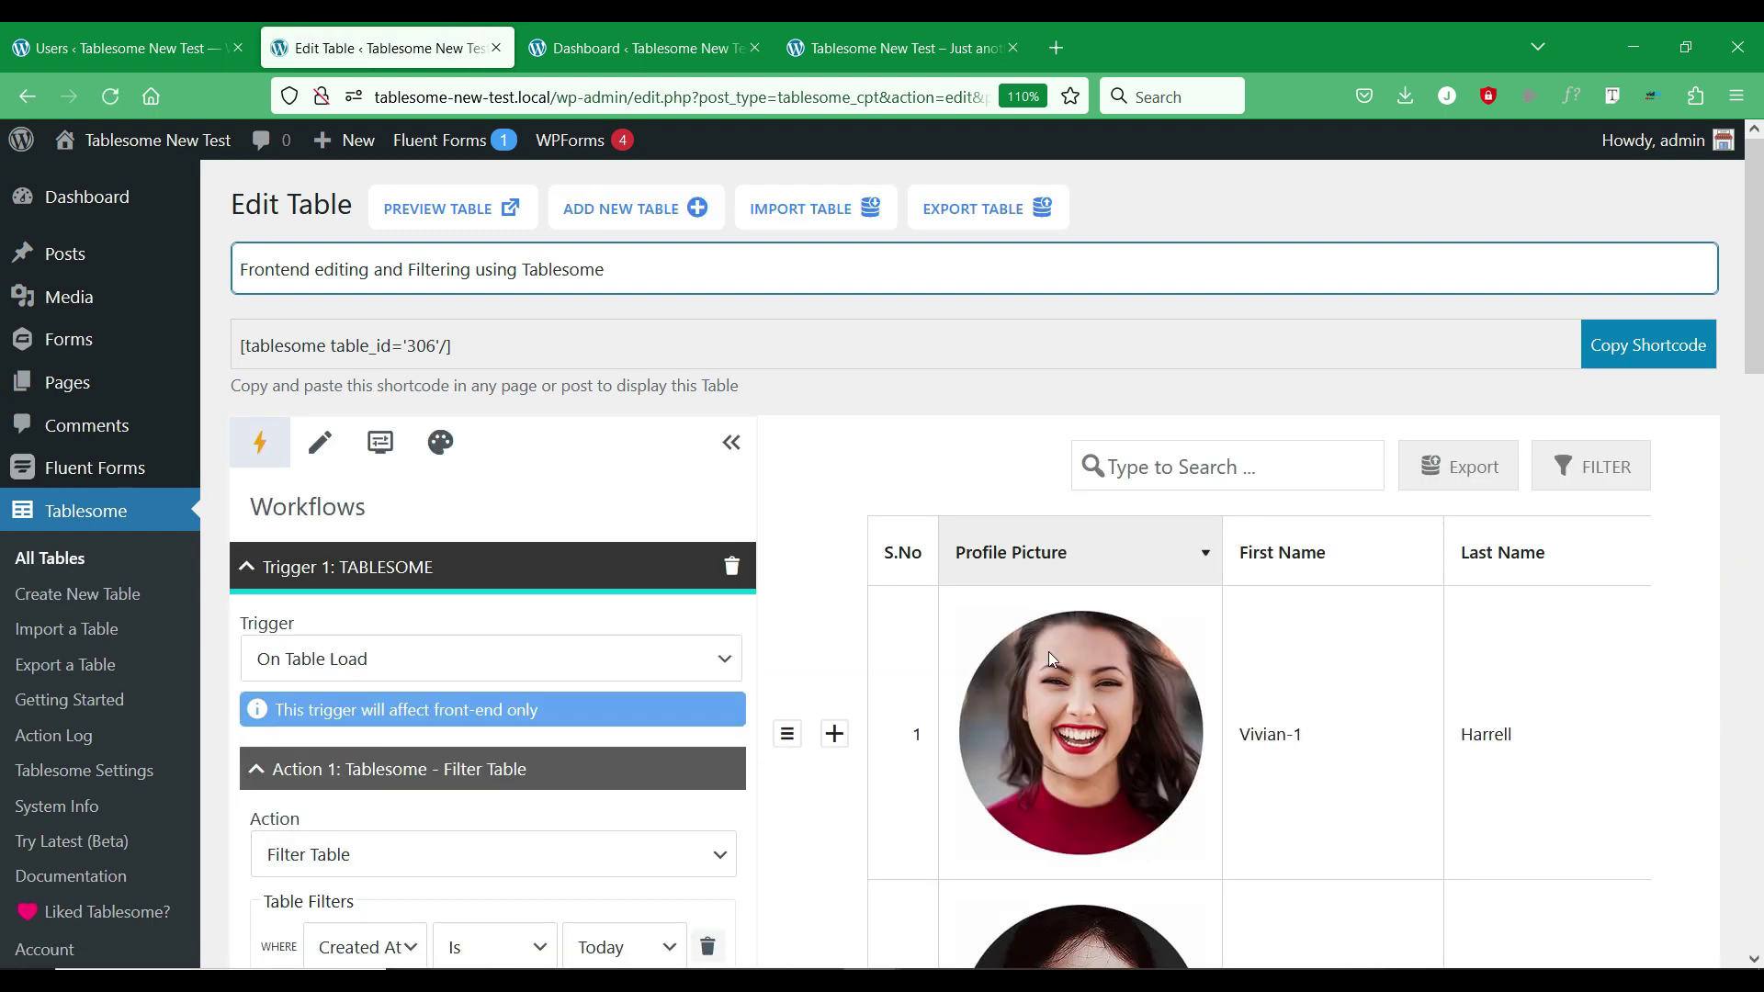
scroll(1056, 657, "down", 15)
scroll(1052, 660, "up", 15)
Reload the frontend home page and check which rows the table shows with the Created At filter applied.
left_click(905, 47)
right_click(615, 458)
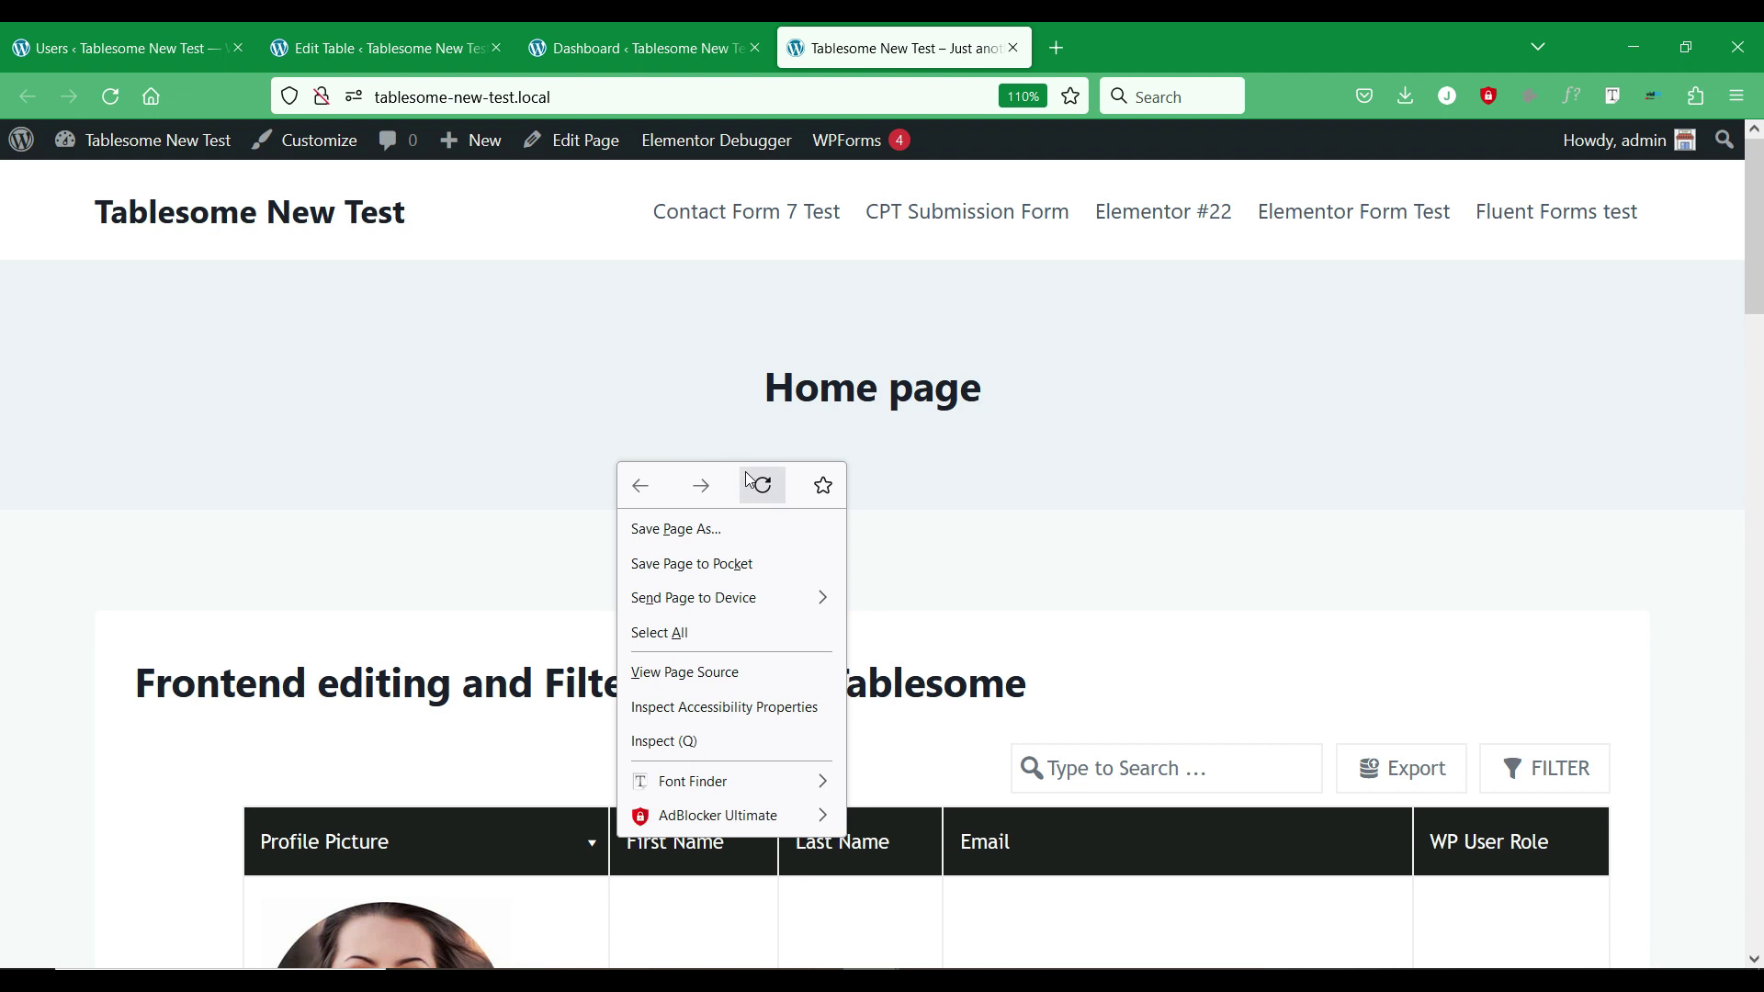
left_click(749, 474)
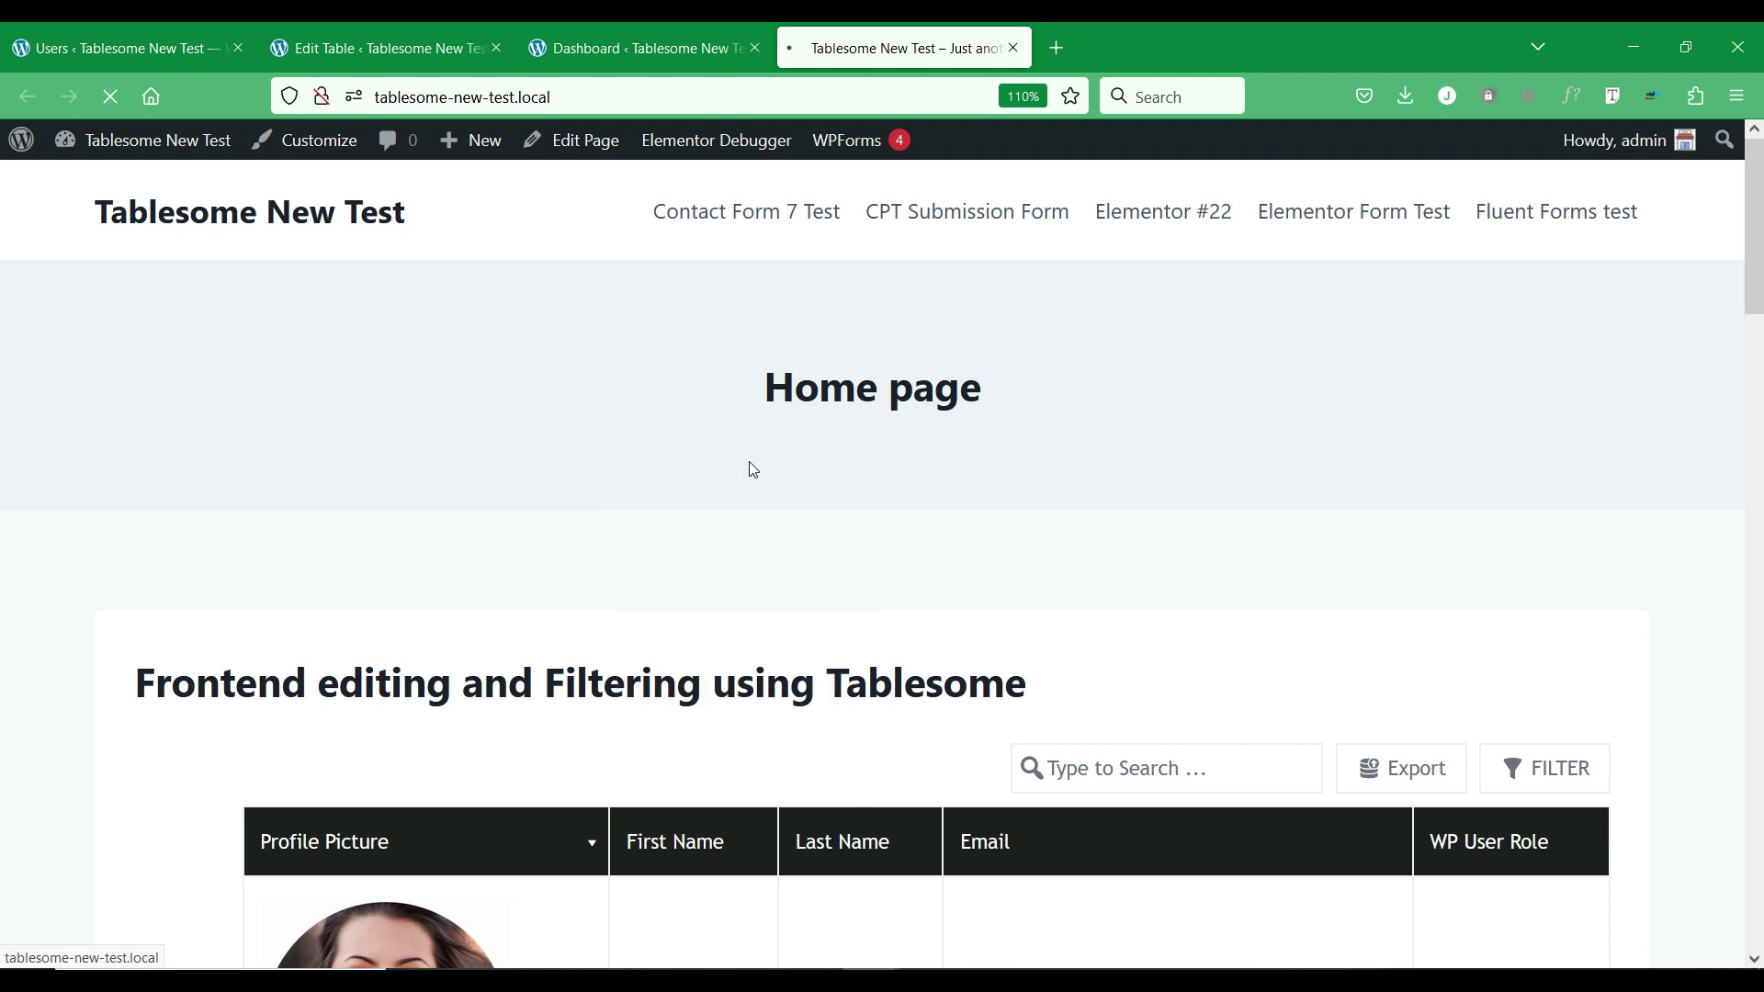
scroll(753, 468, "down", 1)
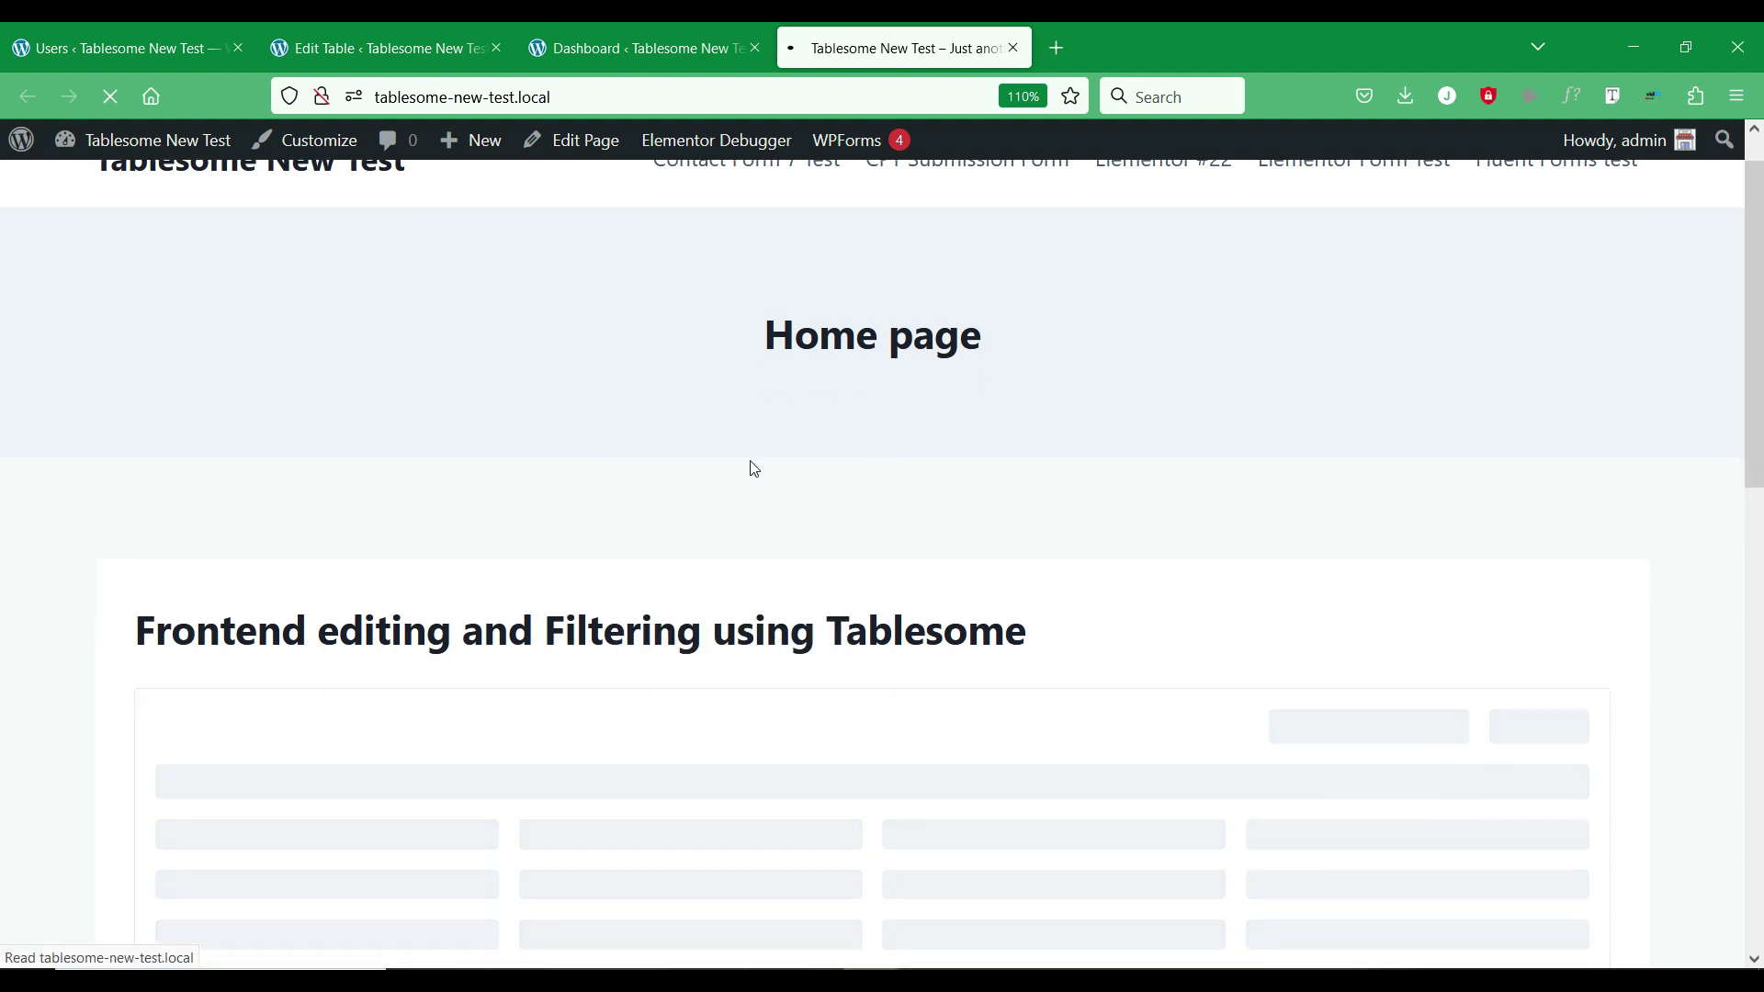
scroll(754, 469, "down", 4)
scroll(751, 465, "down", 5)
scroll(752, 468, "up", 3)
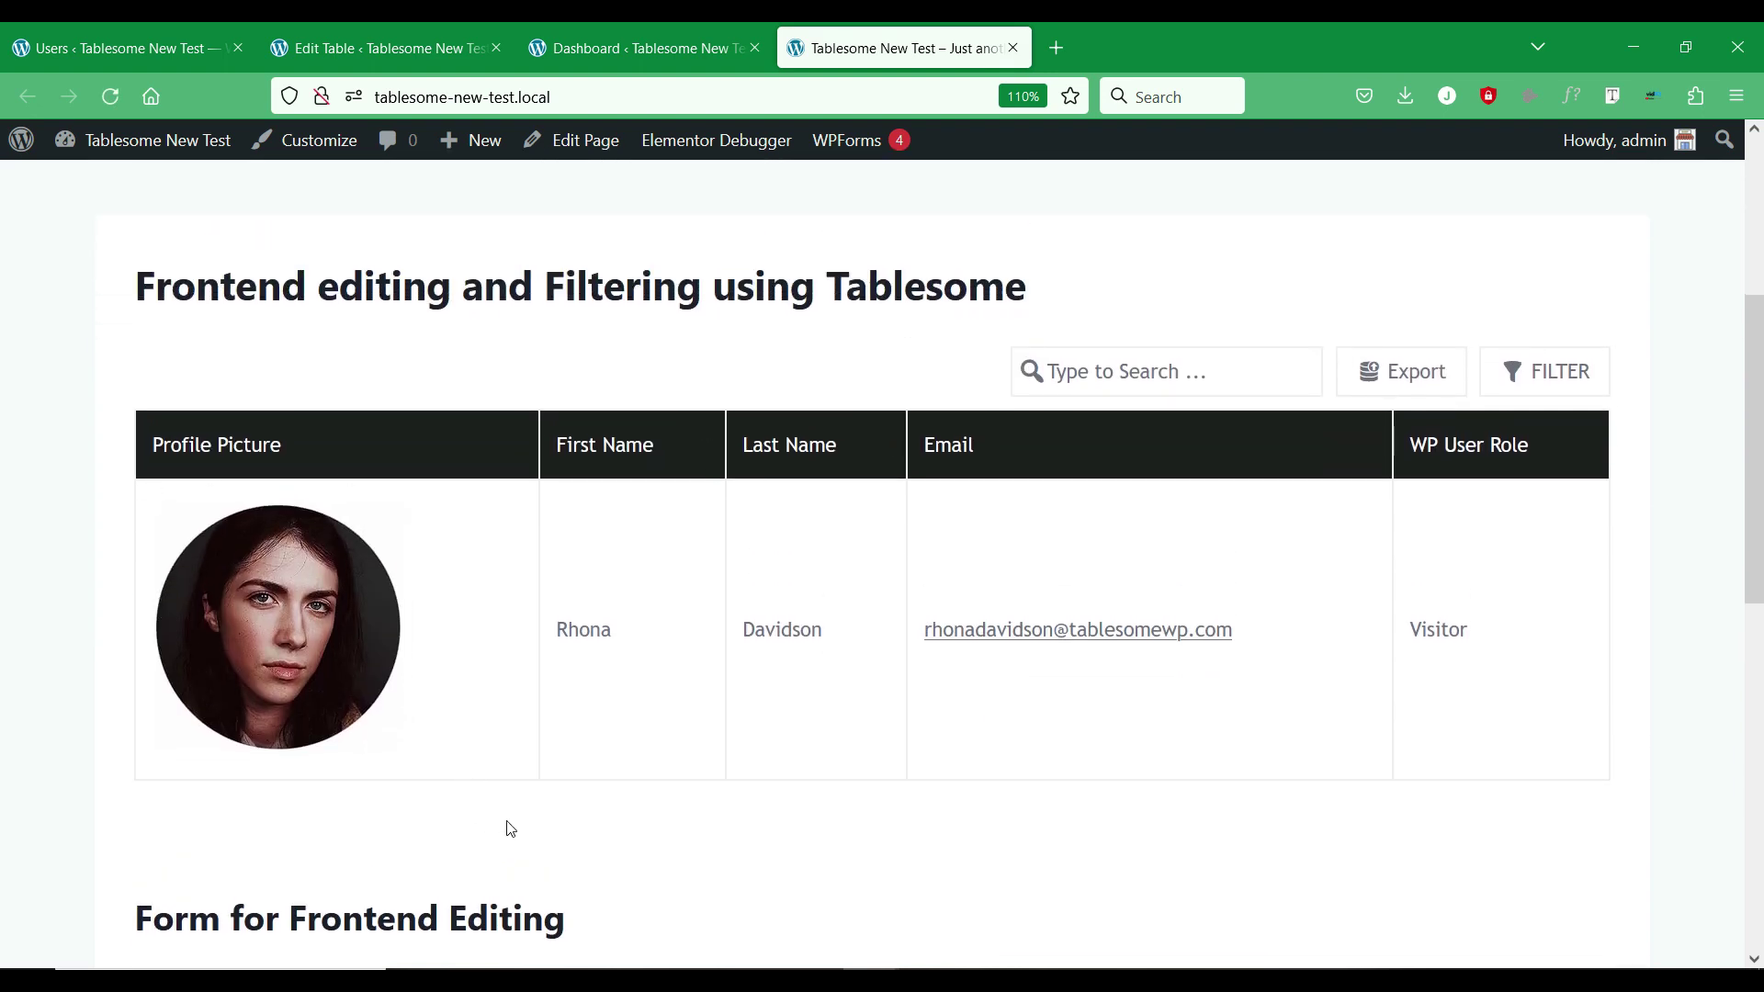
In the table editor, add a second filter to the Filter Table action with First Name as its property.
left_click(418, 44)
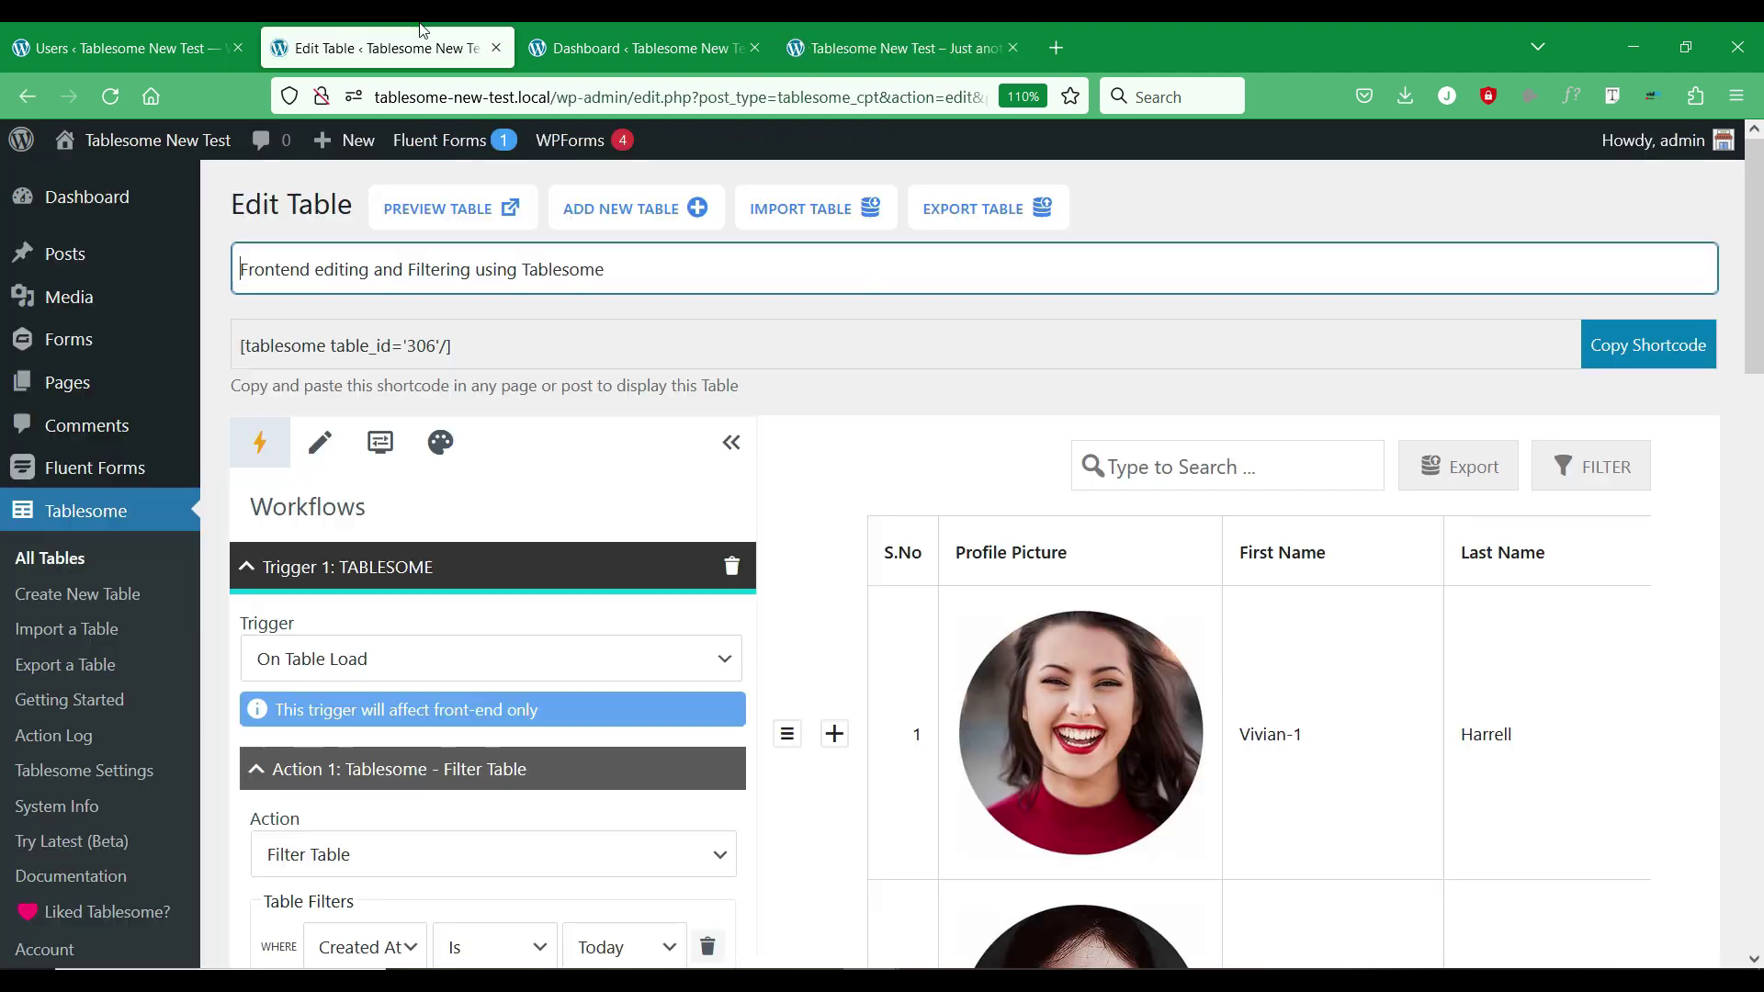
scroll(478, 666, "down", 4)
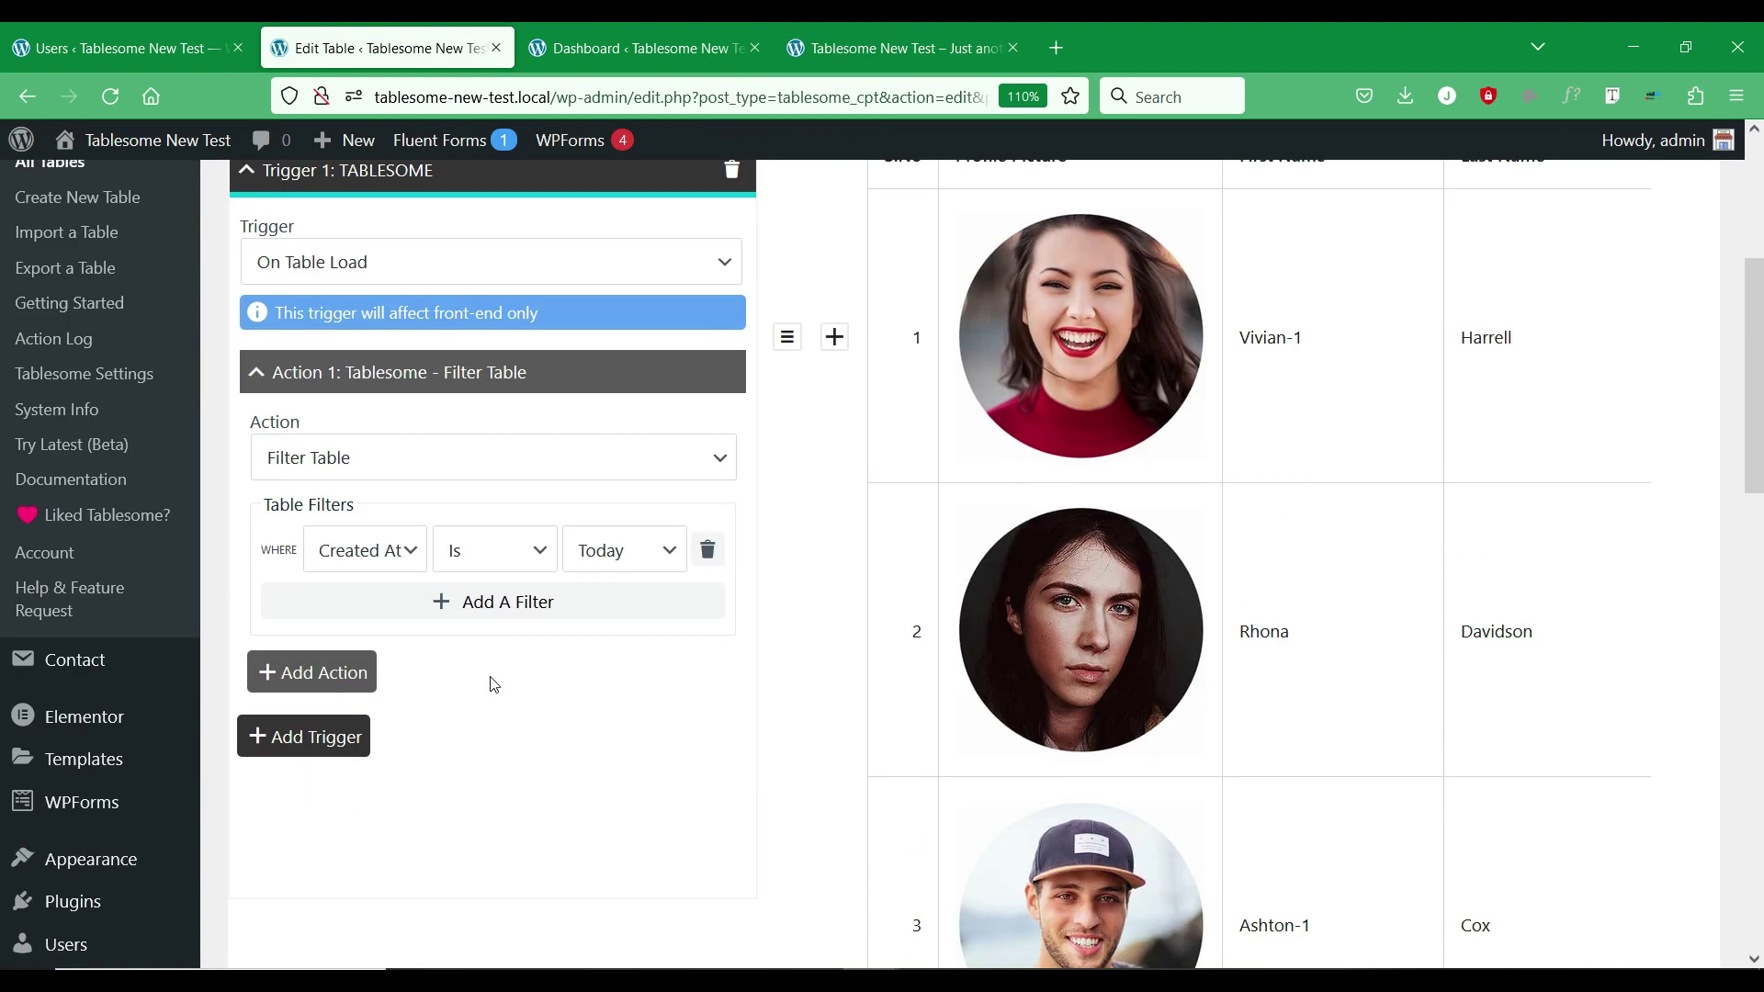
left_click(449, 601)
left_click(395, 608)
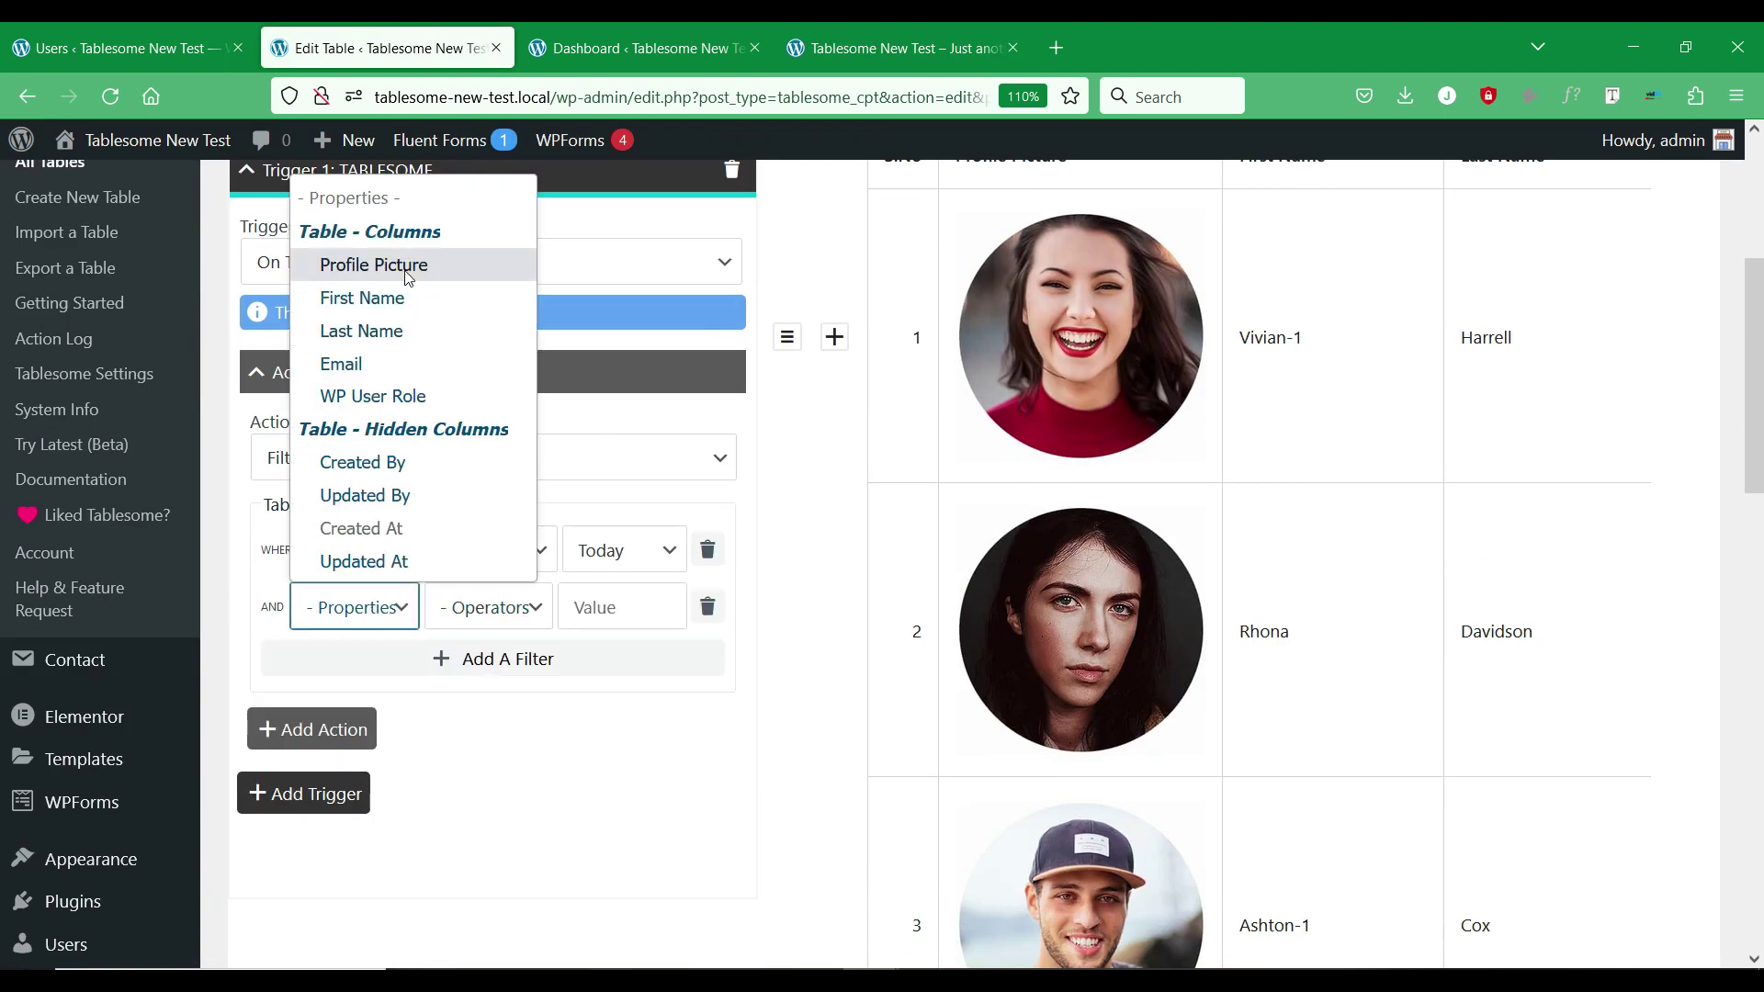
left_click(377, 299)
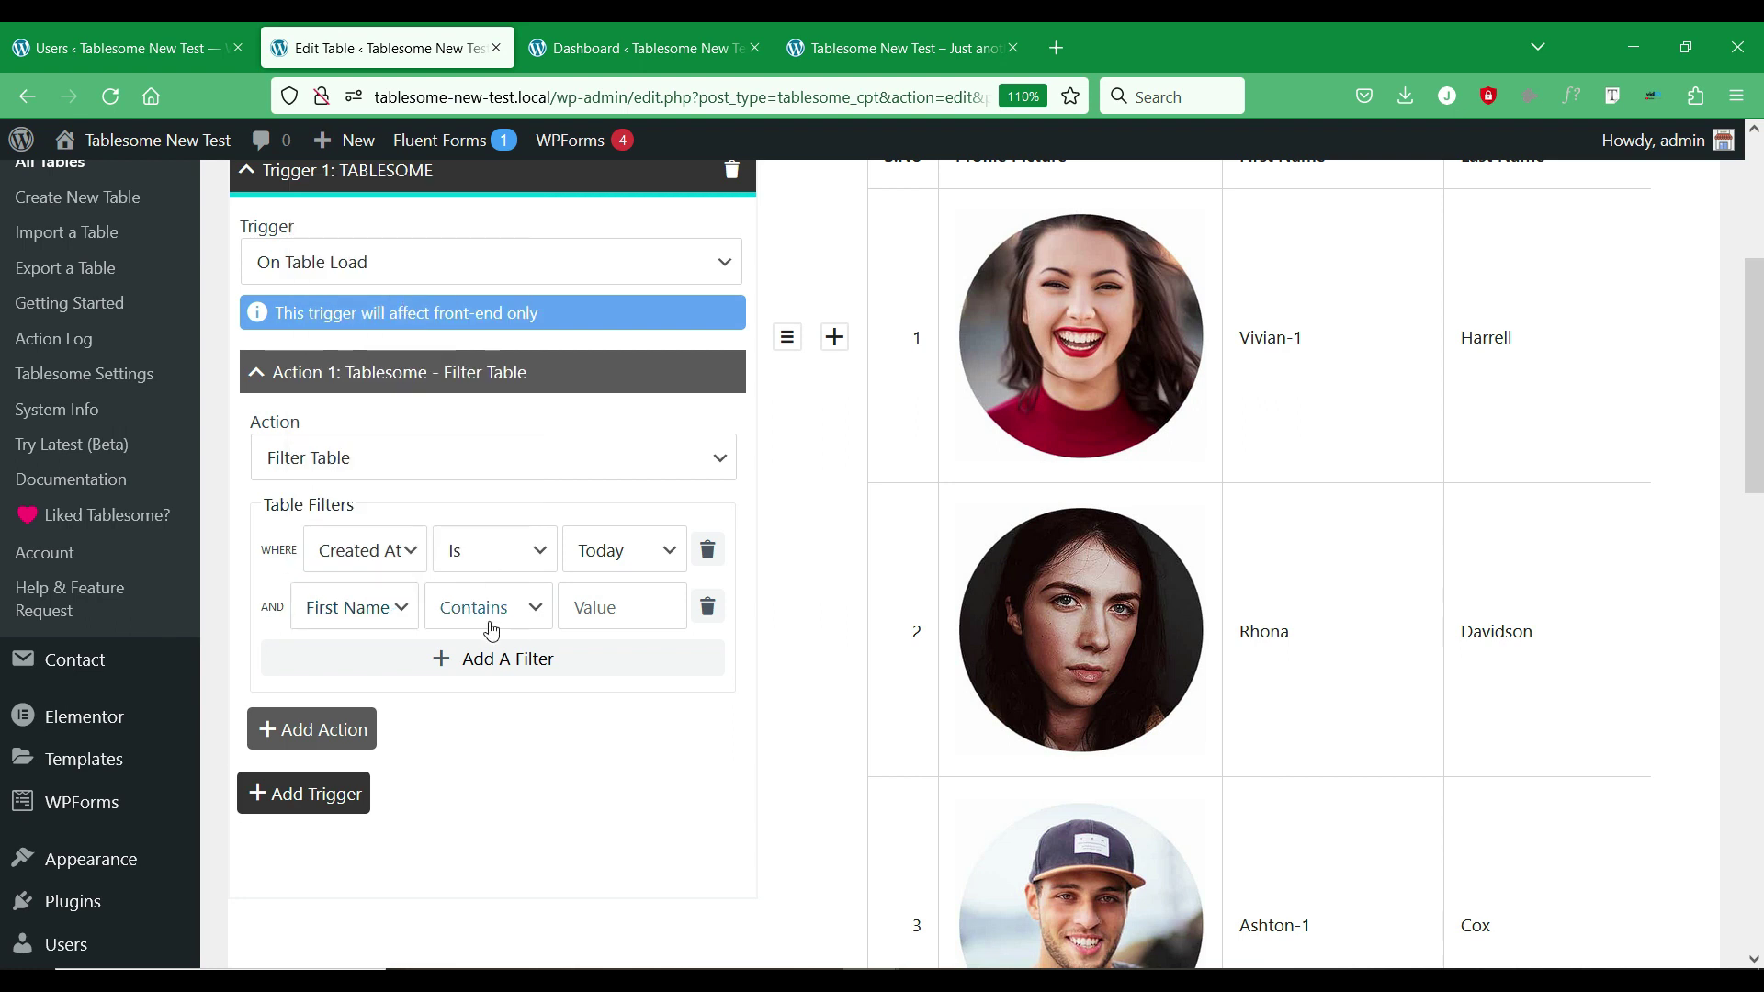
Add a third filter to the Filter Table action with Last Name as its property.
left_click(381, 658)
left_click(384, 665)
left_click(408, 389)
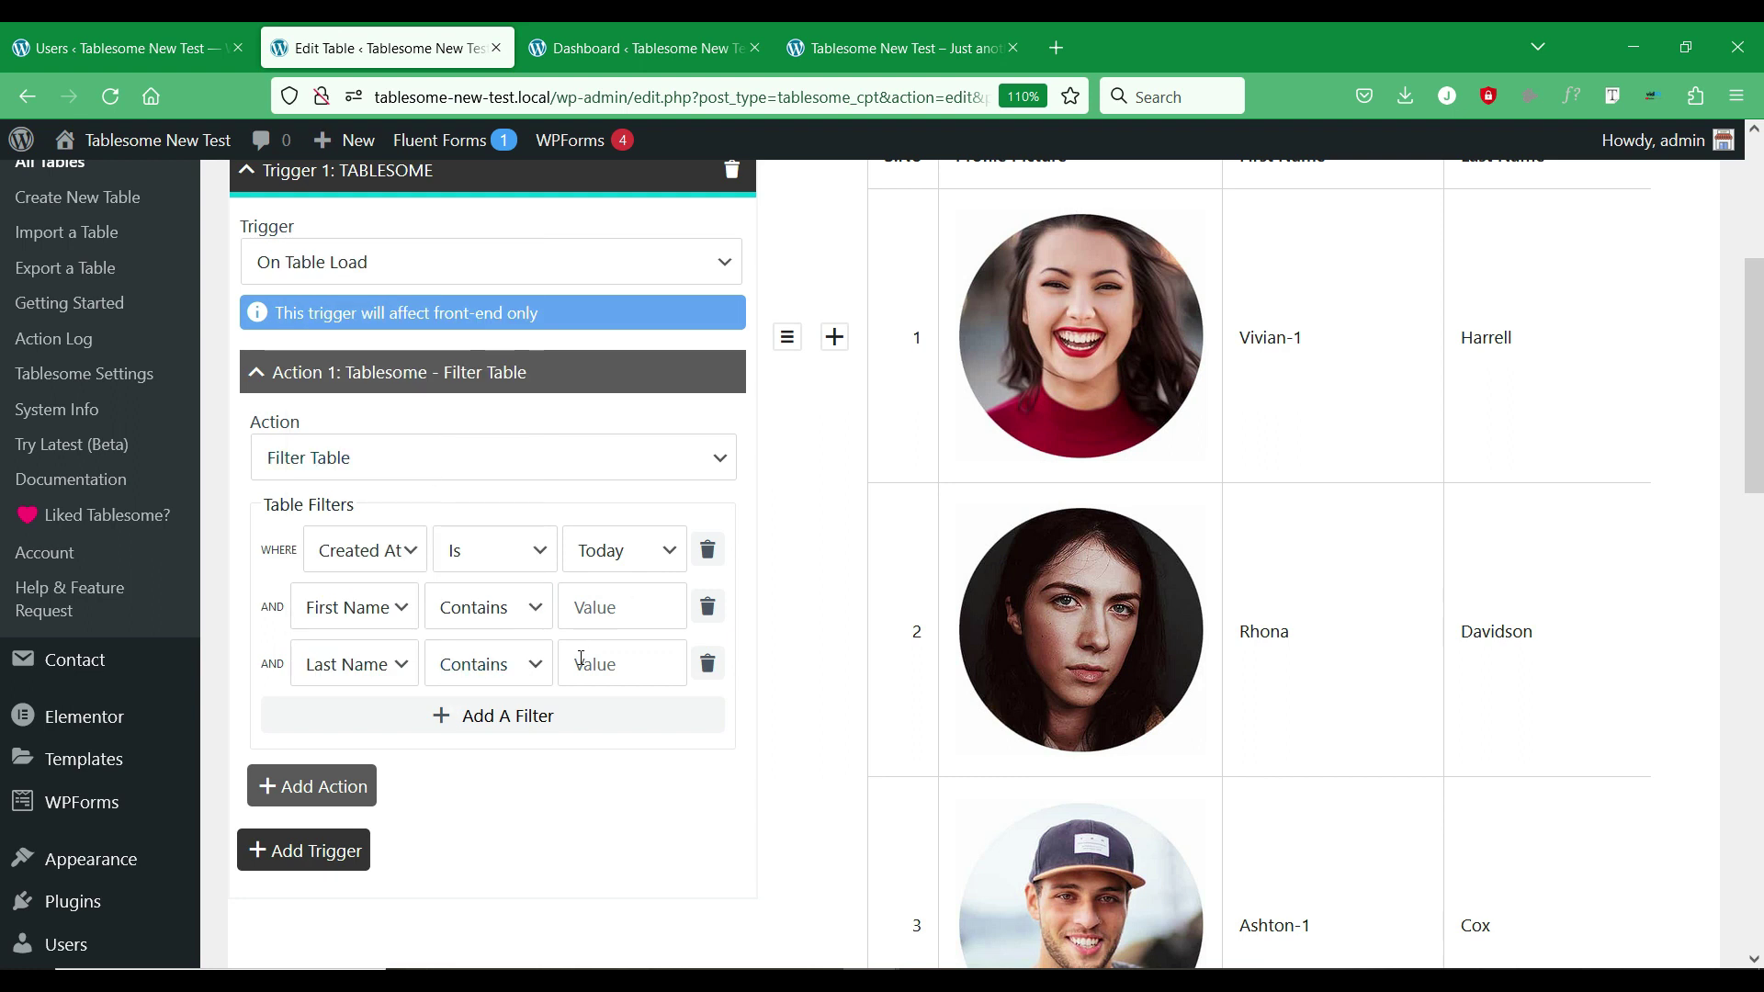
scroll(583, 660, "up", 3)
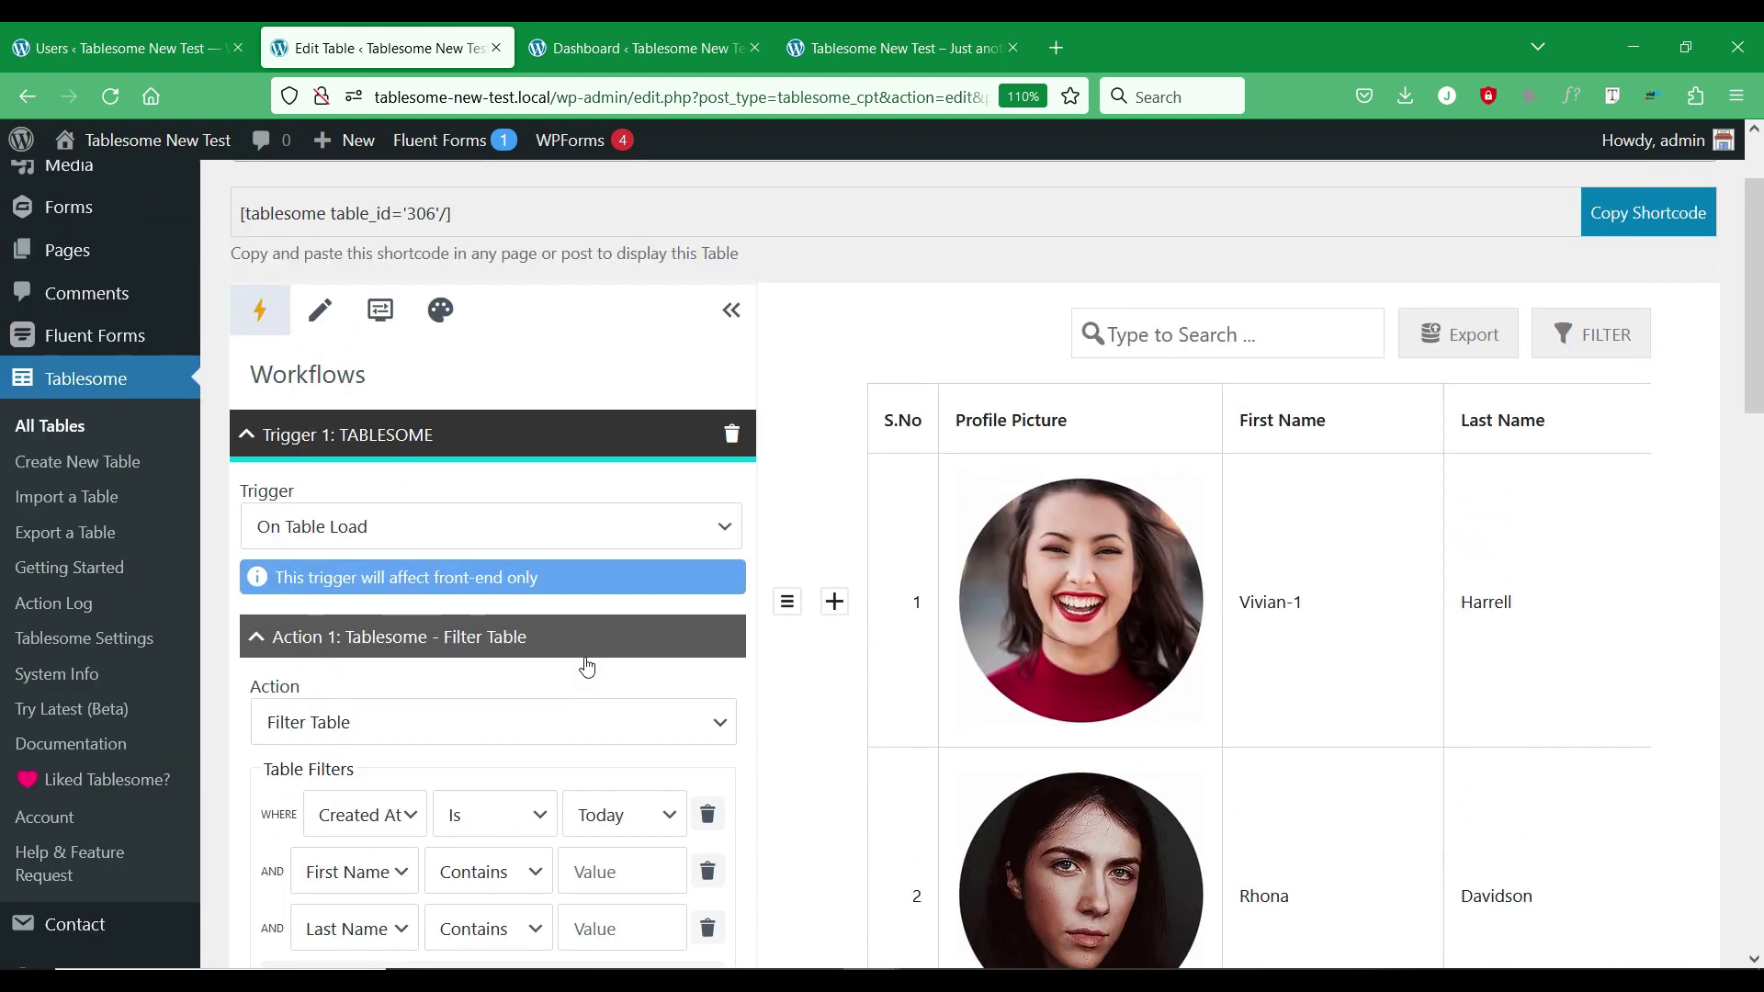
scroll(587, 667, "down", 3)
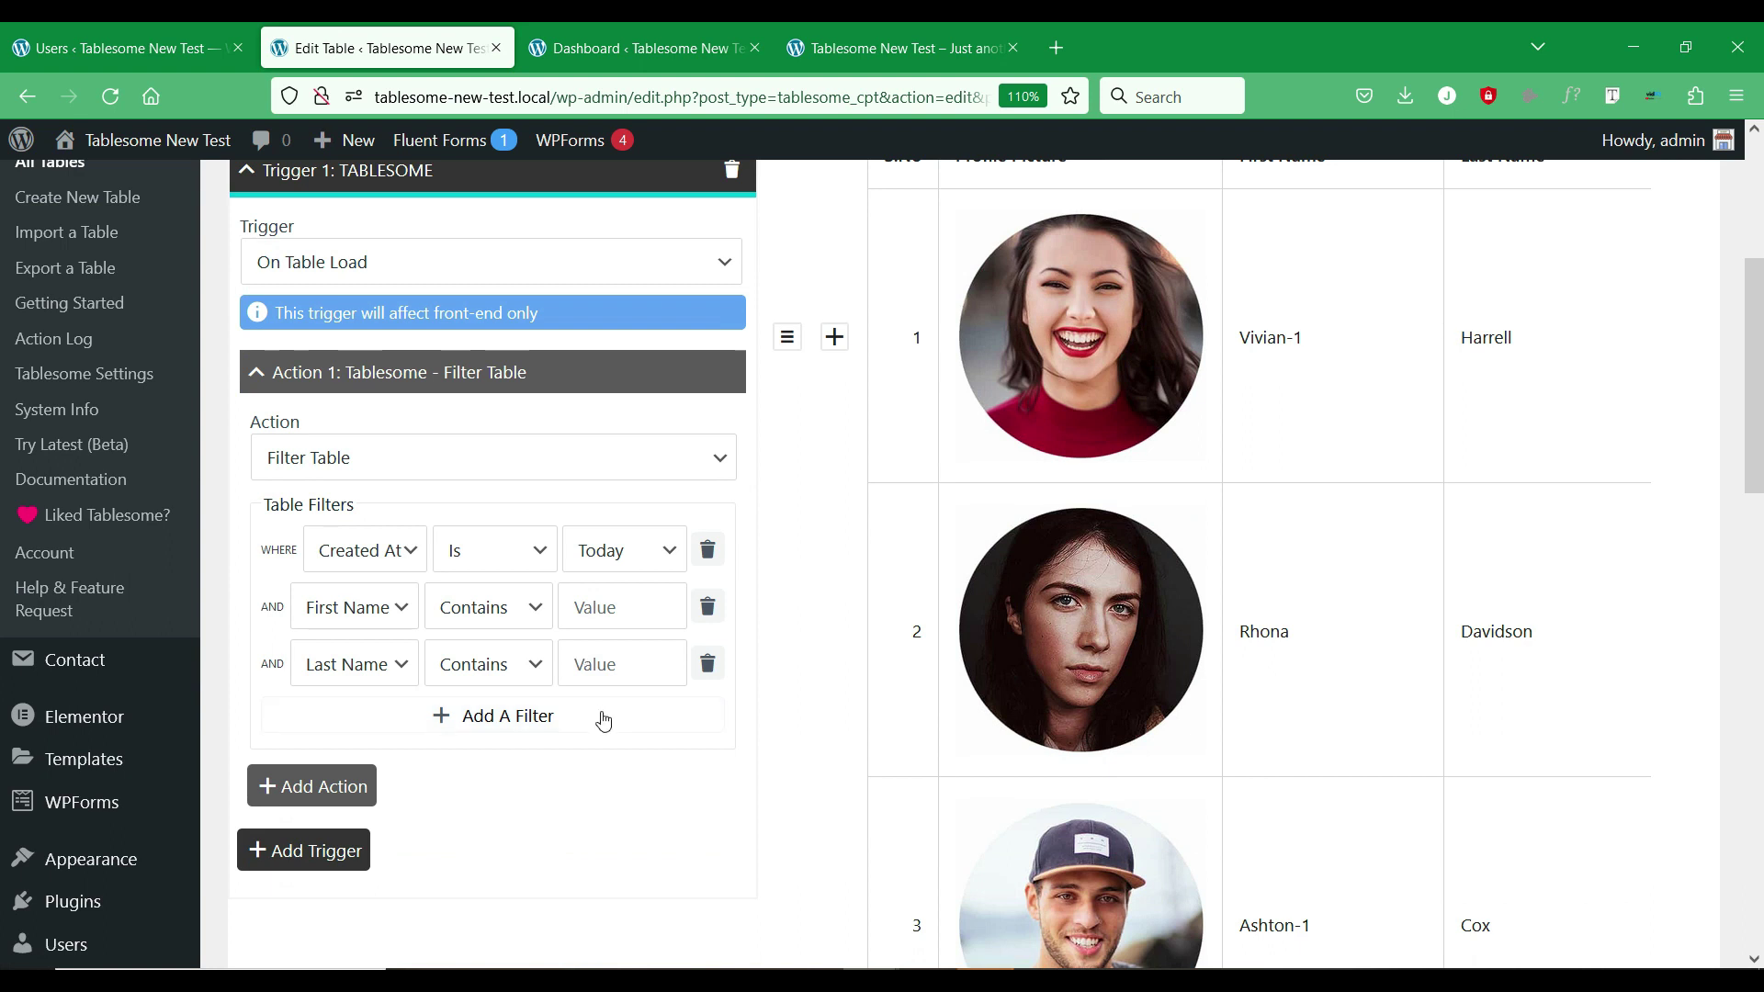
scroll(630, 768, "up", 2)
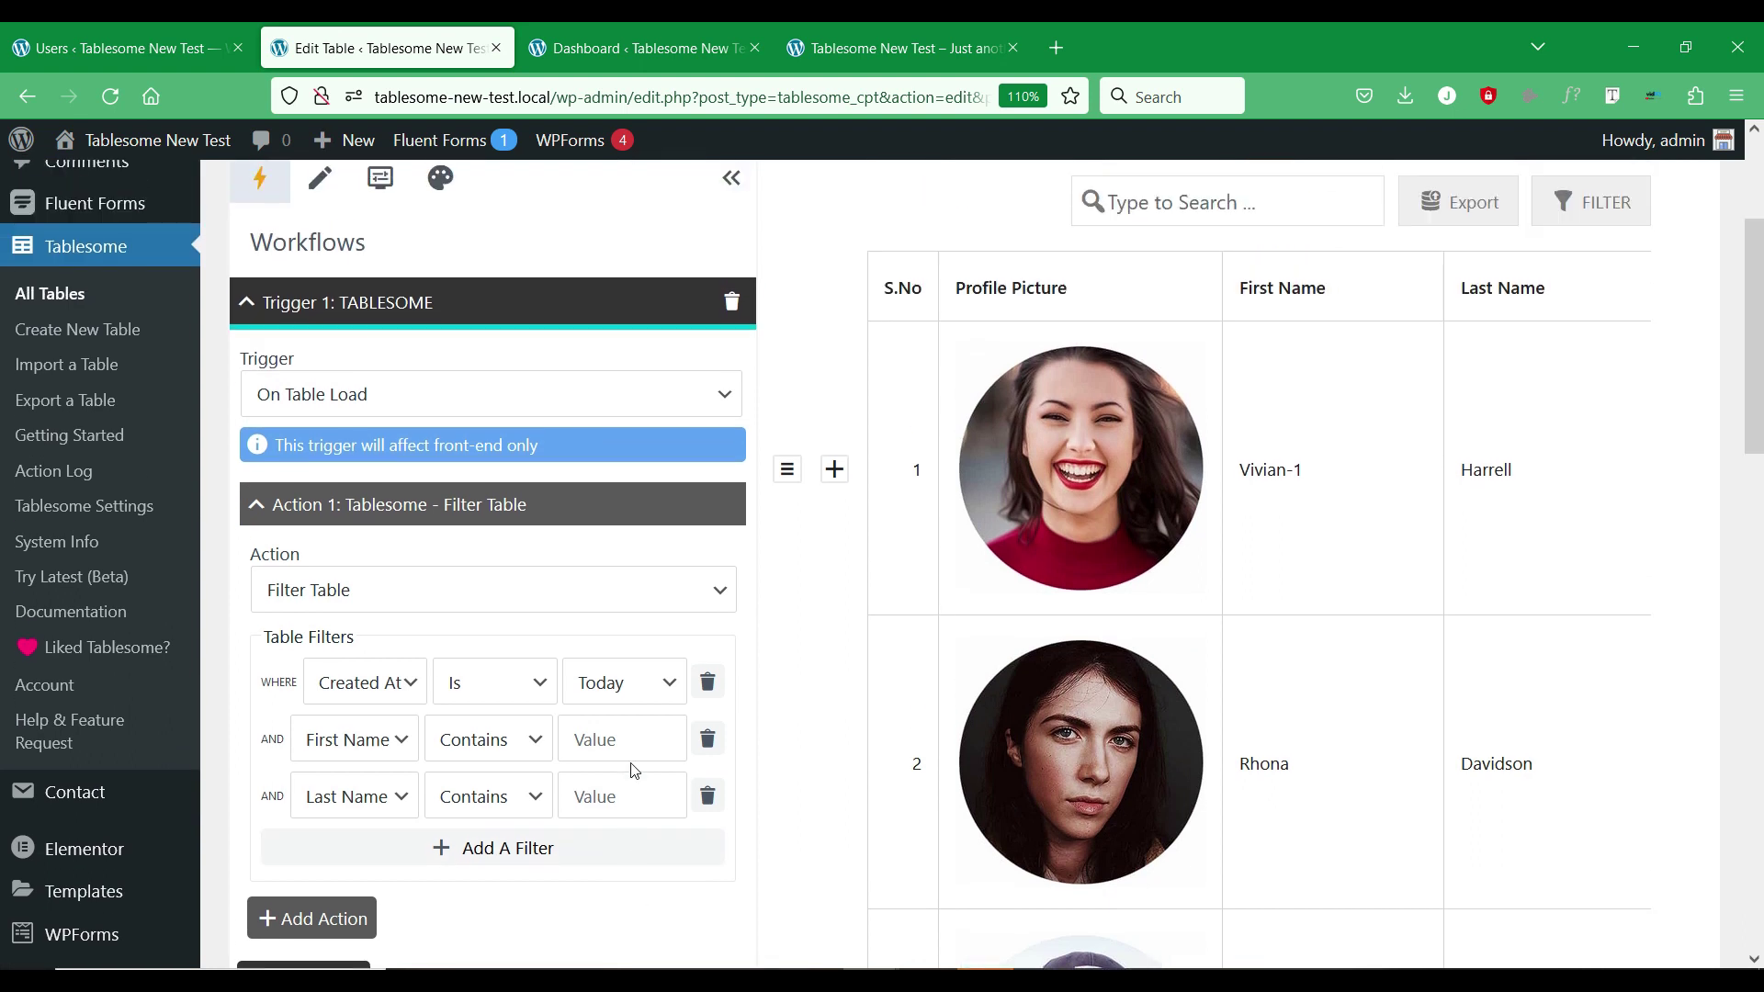